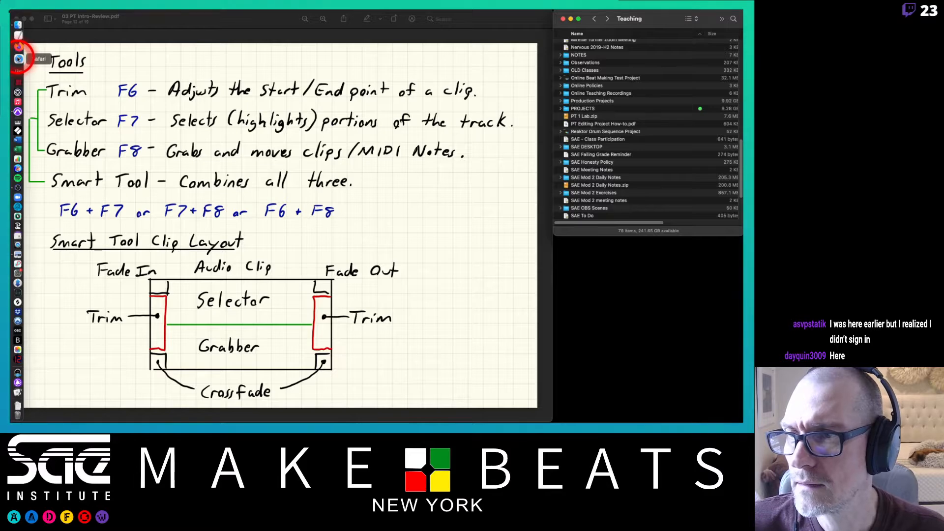
Switch to Safari, open Canvas, sign in with the saved account password, and open the AT102 Digital Audio Software course
{"action": "left_click", "coordinate": [18, 59]}
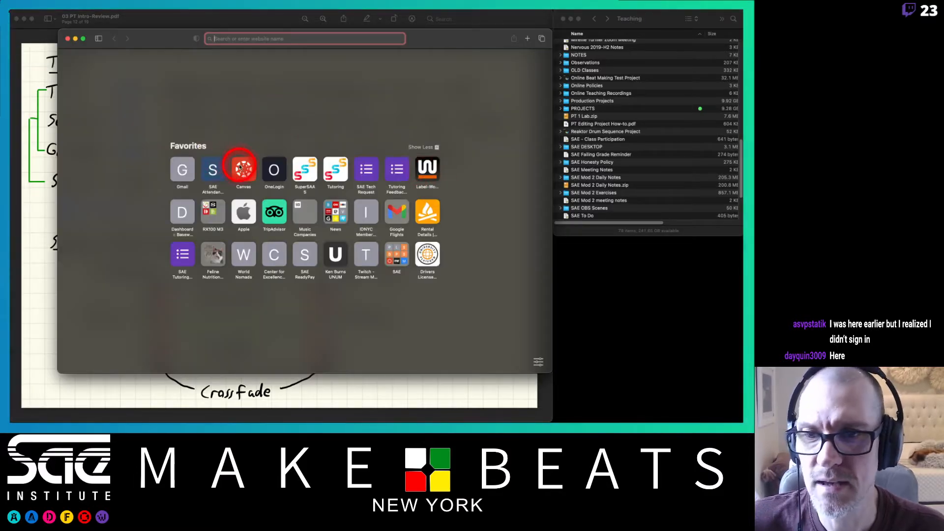
{"action": "left_click", "coordinate": [241, 168]}
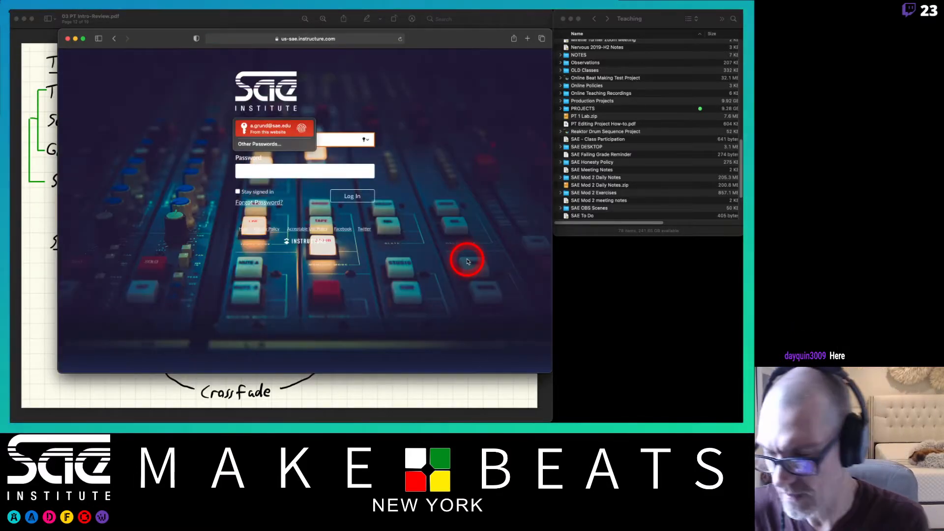
{"action": "key", "text": "Return"}
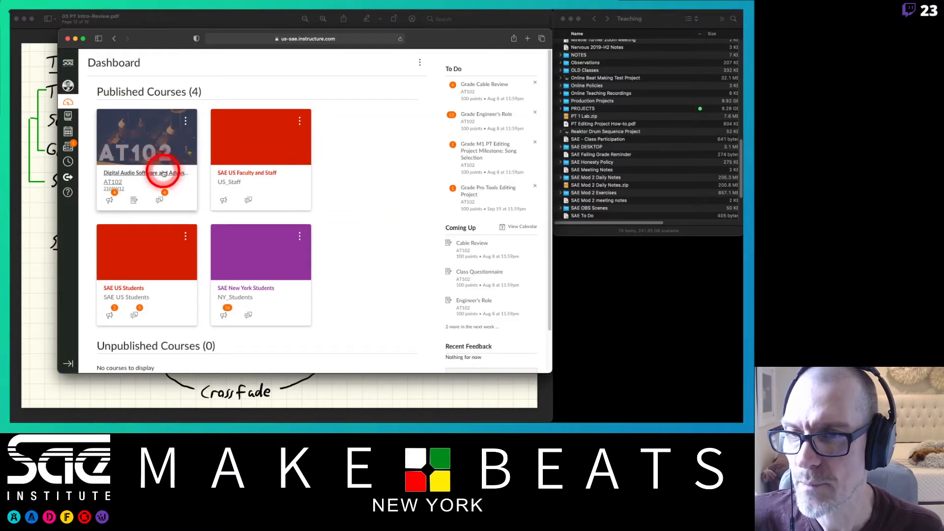
{"action": "left_click", "coordinate": [164, 172]}
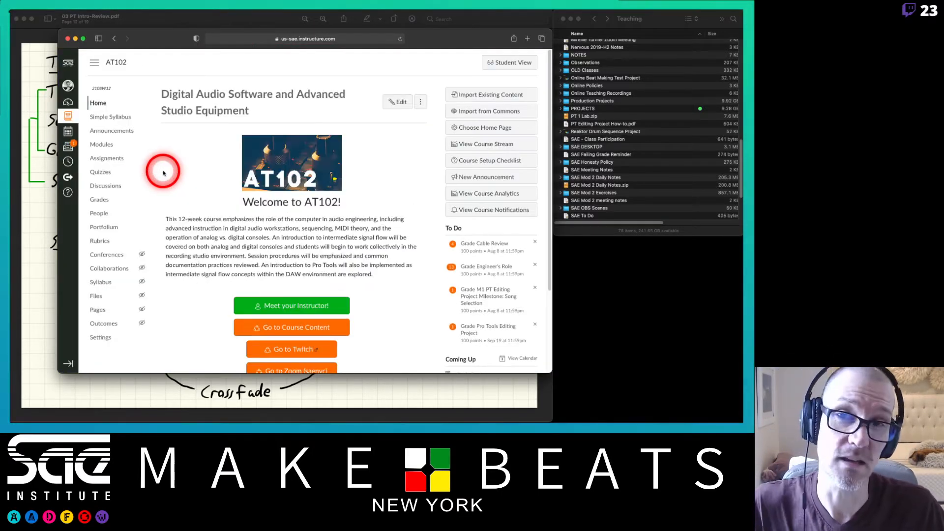
Open the PT 1 Lab assignment from the Exercises/Labs section of the Week 1 module
{"action": "left_click", "coordinate": [101, 144]}
{"action": "scroll", "coordinate": [302, 185], "scroll_direction": "down", "scroll_amount": 5}
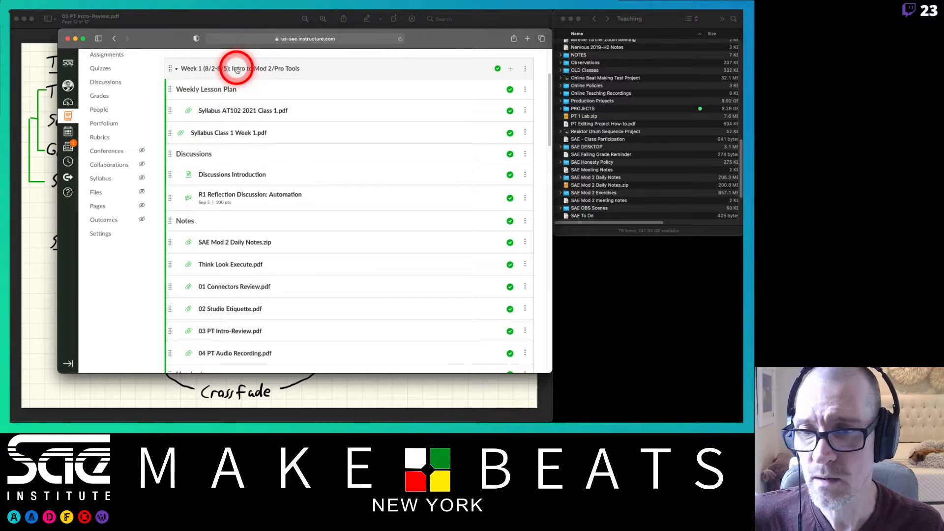
{"action": "scroll", "coordinate": [285, 192], "scroll_direction": "down", "scroll_amount": 5}
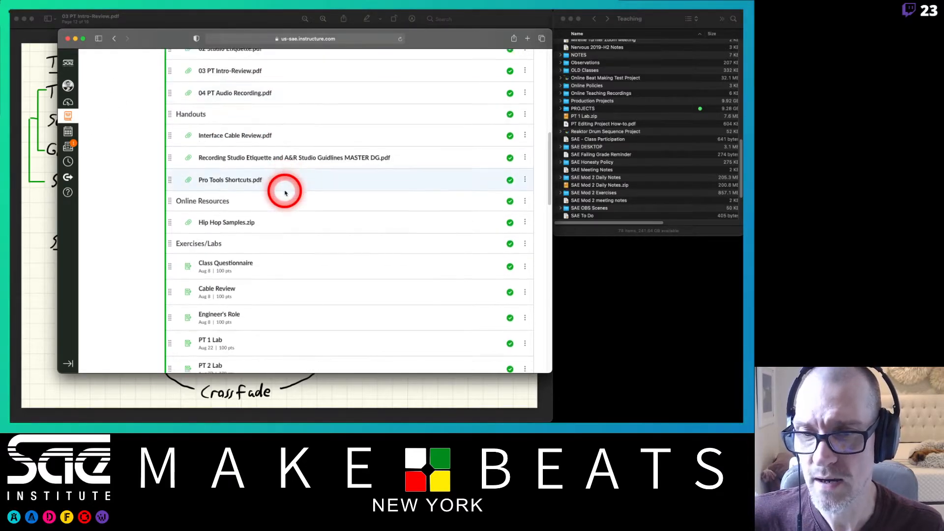
{"action": "scroll", "coordinate": [285, 192], "scroll_direction": "down", "scroll_amount": 3}
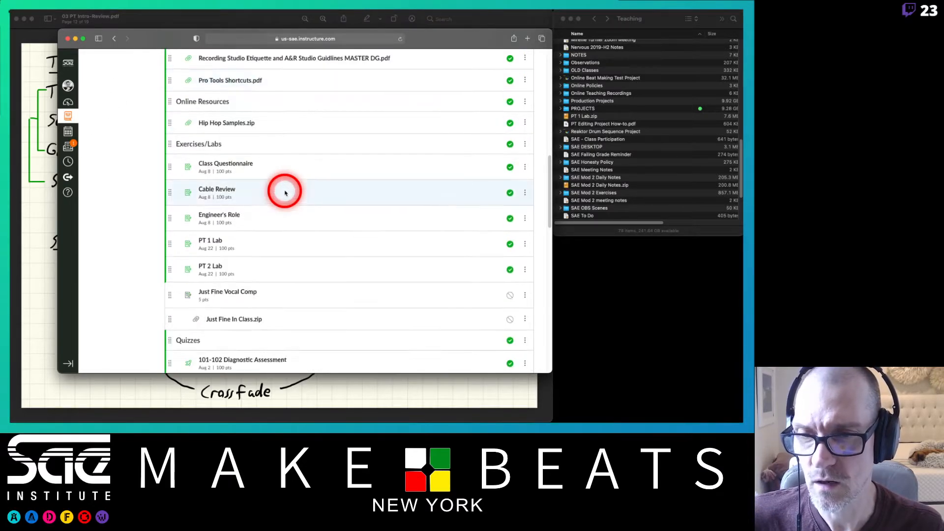
{"action": "left_click", "coordinate": [210, 240]}
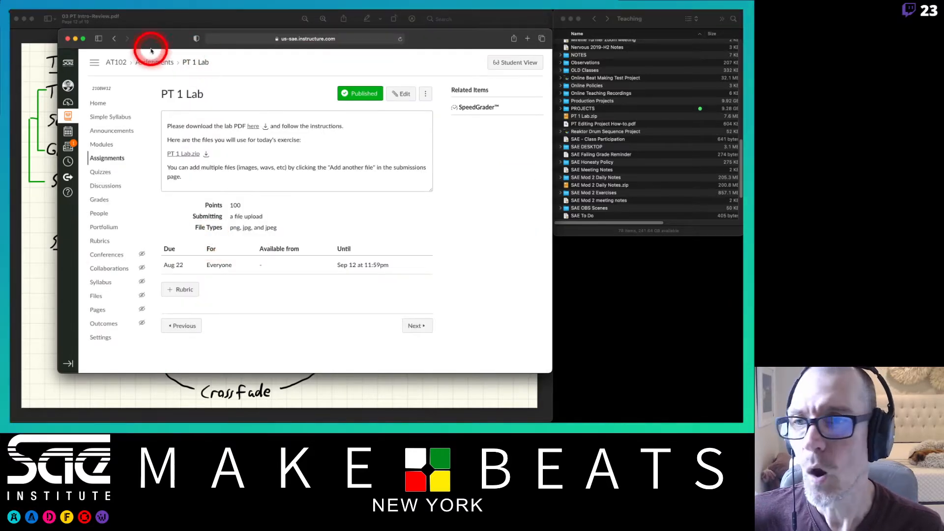
Show the course assignments in Student View sorted by type and open the PT 1 Lab assignment
{"action": "left_click", "coordinate": [104, 157]}
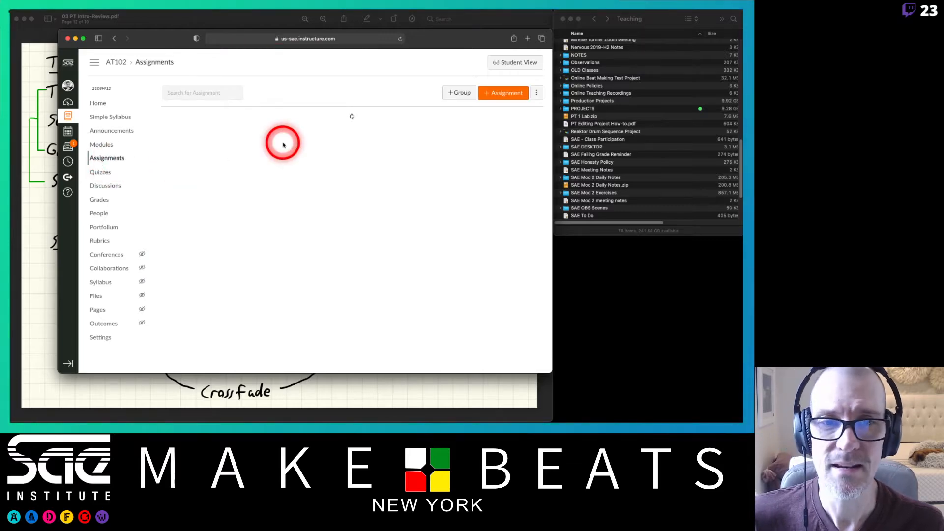
{"action": "left_click", "coordinate": [508, 64]}
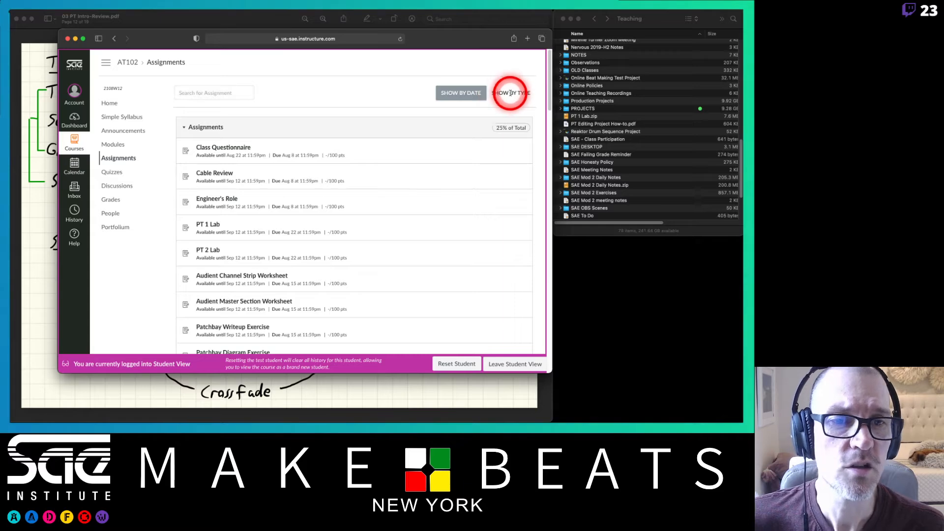
{"action": "left_click", "coordinate": [508, 93]}
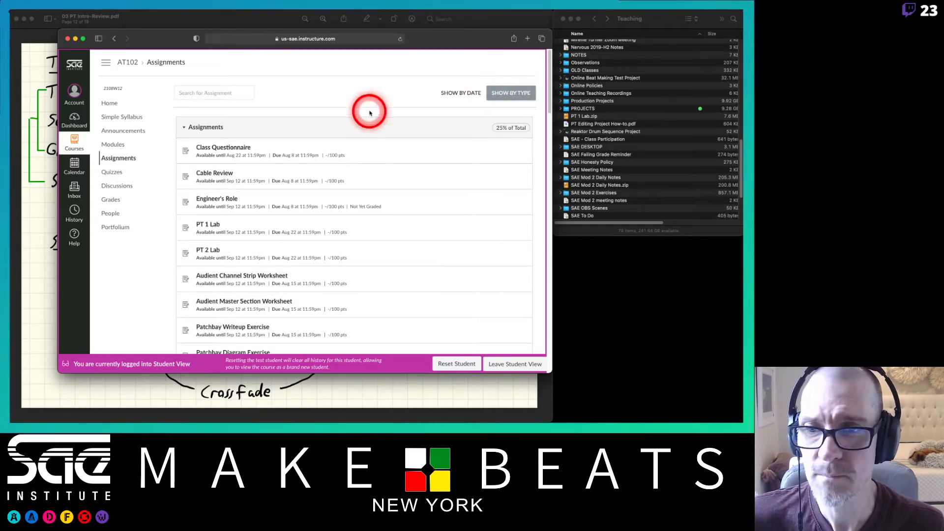
{"action": "left_click", "coordinate": [210, 225]}
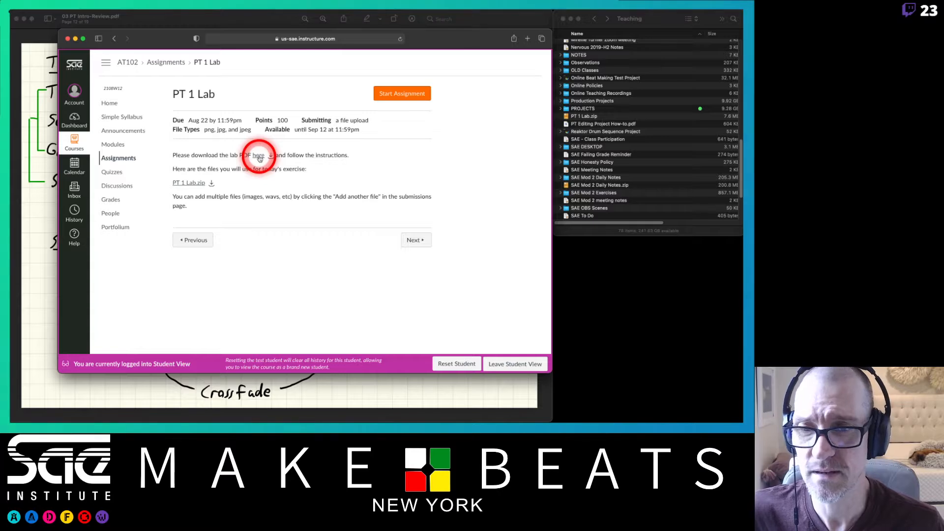
Download the lab PDF and the PT 1 Lab.zip file from the PT 1 Lab assignment page
{"action": "left_click", "coordinate": [259, 157]}
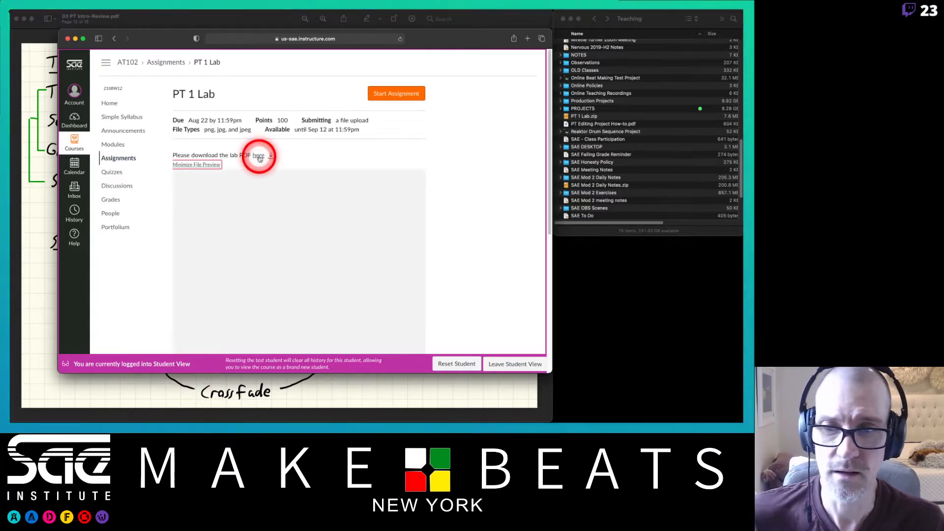
{"action": "left_click", "coordinate": [116, 38]}
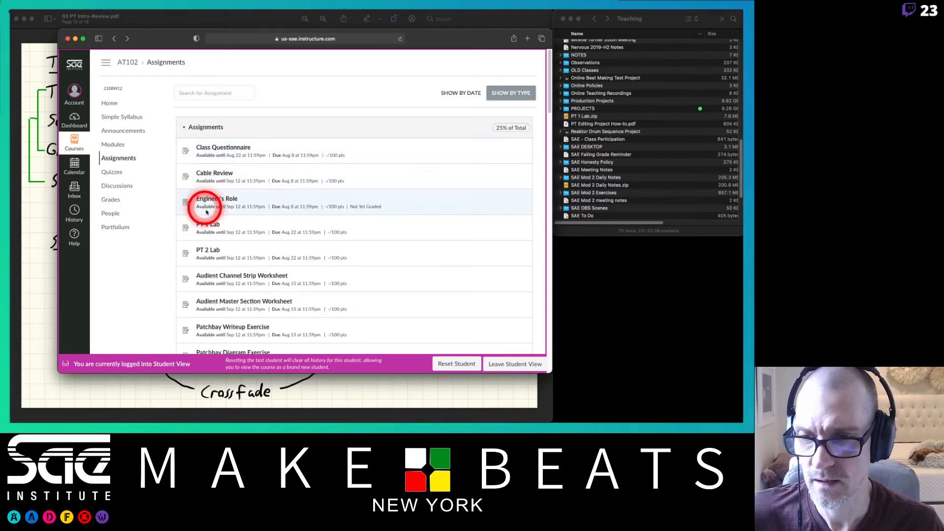
{"action": "left_click", "coordinate": [209, 224]}
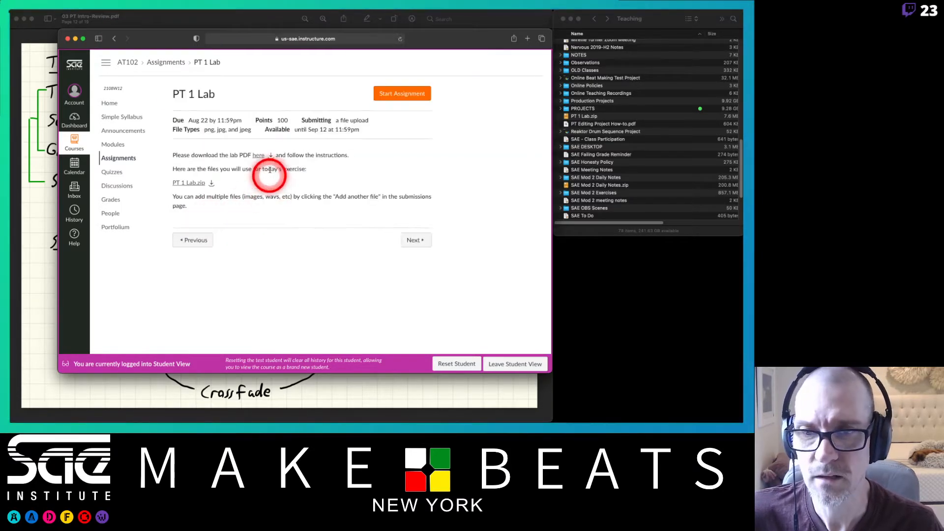
{"action": "left_click", "coordinate": [270, 155]}
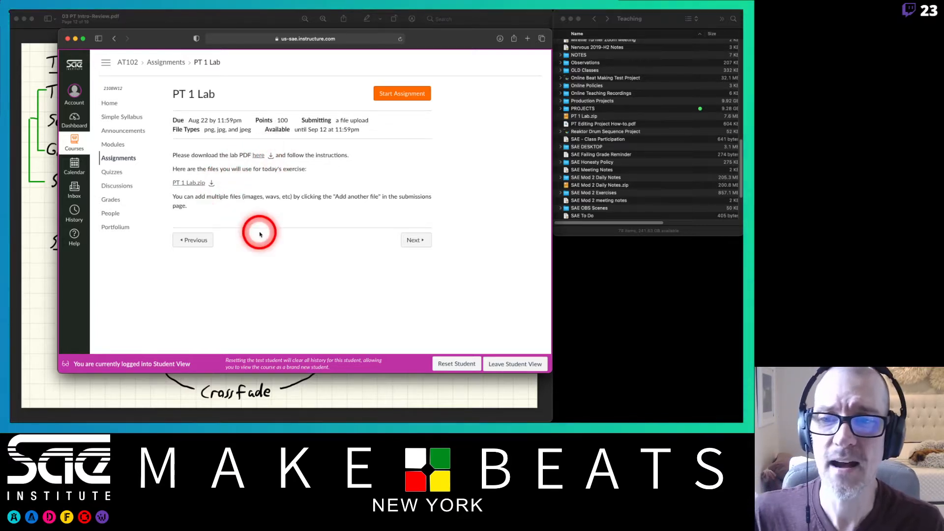
{"action": "left_click", "coordinate": [212, 182]}
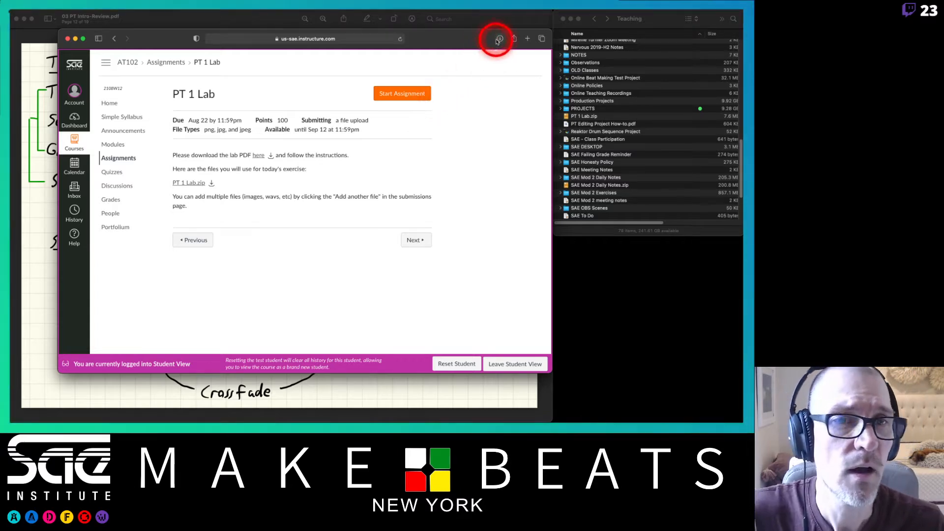
Extract PT 1 Lab.zip in Finder's Teaching folder, and move the extracted PT 1 Lab folder to the Trash
{"action": "left_click", "coordinate": [585, 117]}
{"action": "double_click", "coordinate": [589, 118]}
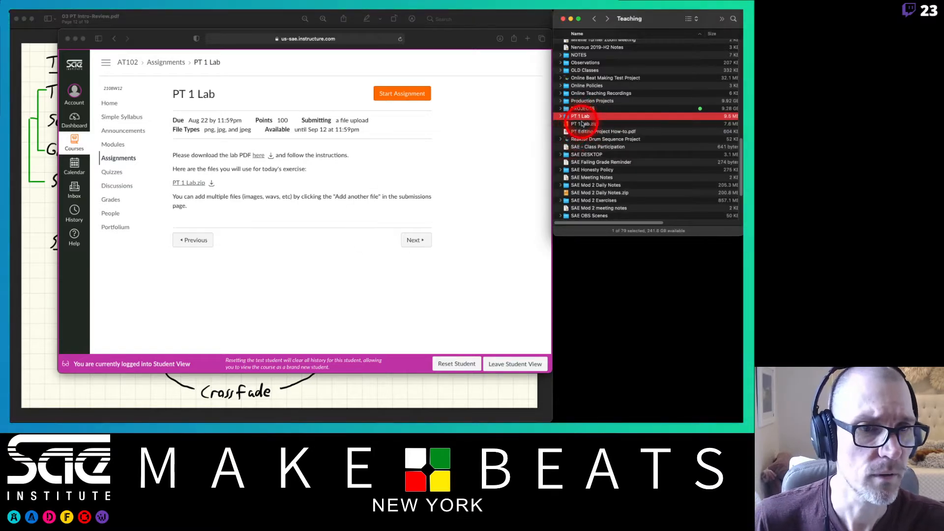
{"action": "key", "text": "super+BackSpace"}
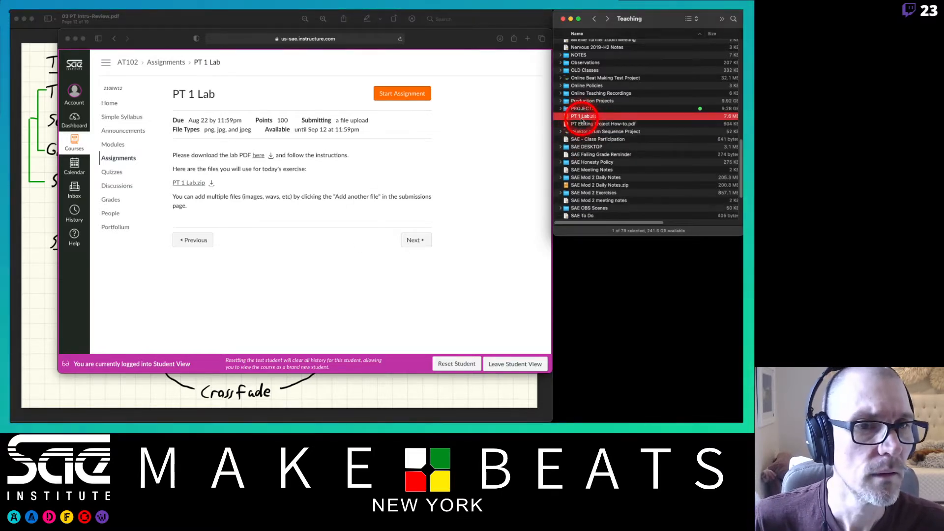
Open the PT 1 Lab Audio Files folder within PT1 Lab in the SAE Mod 2 Exercises folder
{"action": "scroll", "coordinate": [583, 79], "scroll_direction": "up", "scroll_amount": 3}
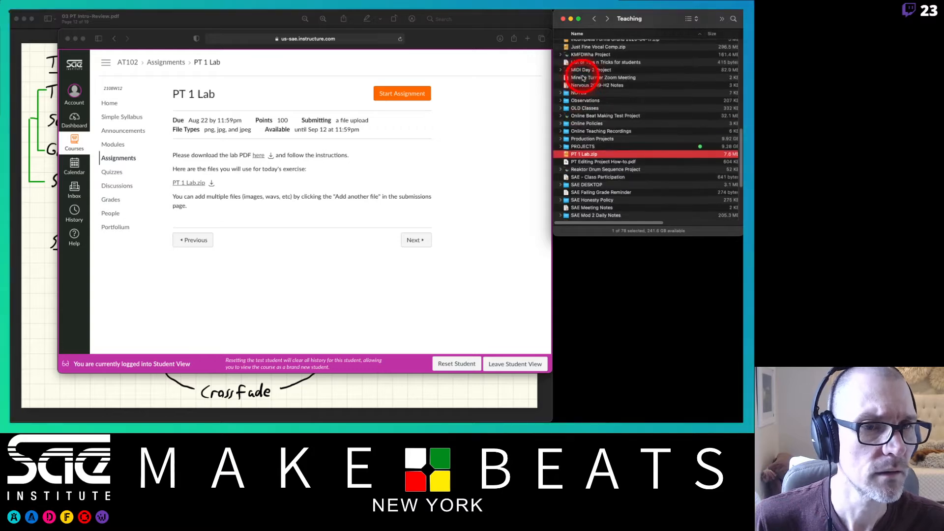
{"action": "scroll", "coordinate": [583, 79], "scroll_direction": "down", "scroll_amount": 5}
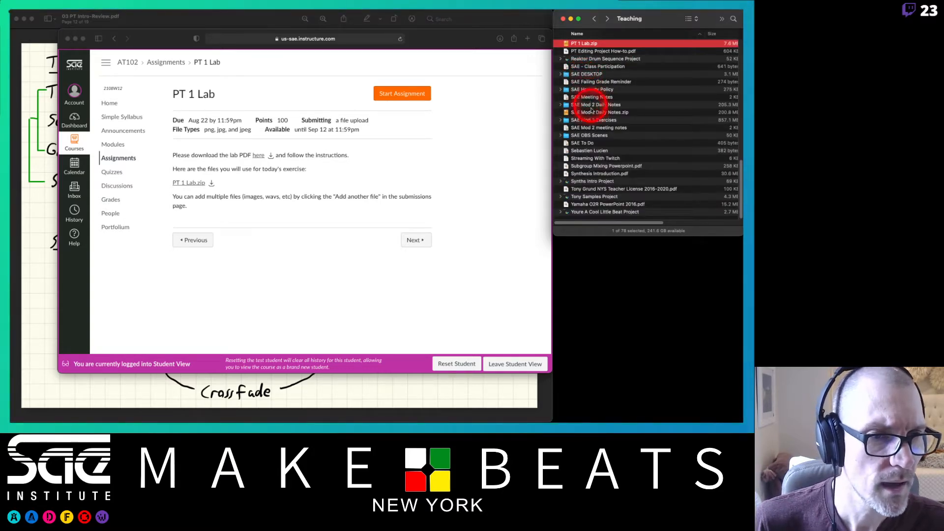
{"action": "double_click", "coordinate": [592, 121]}
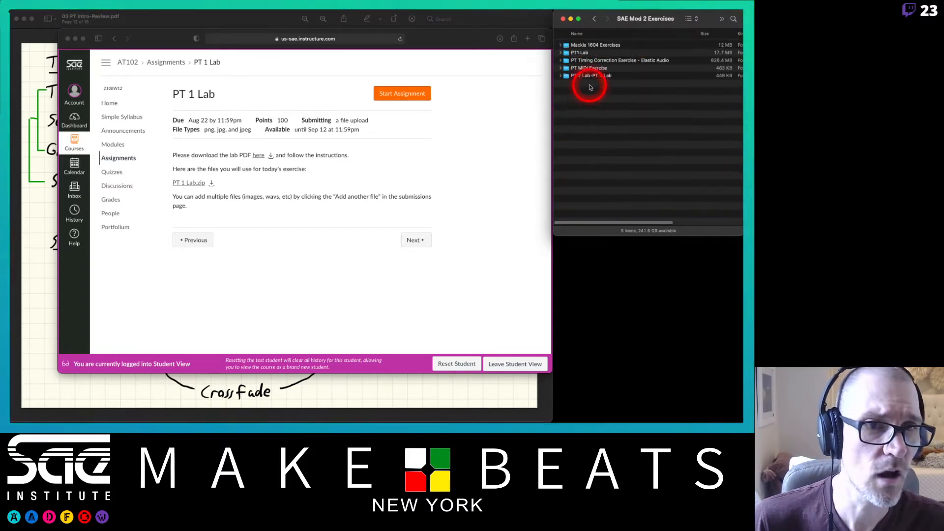
{"action": "double_click", "coordinate": [580, 52]}
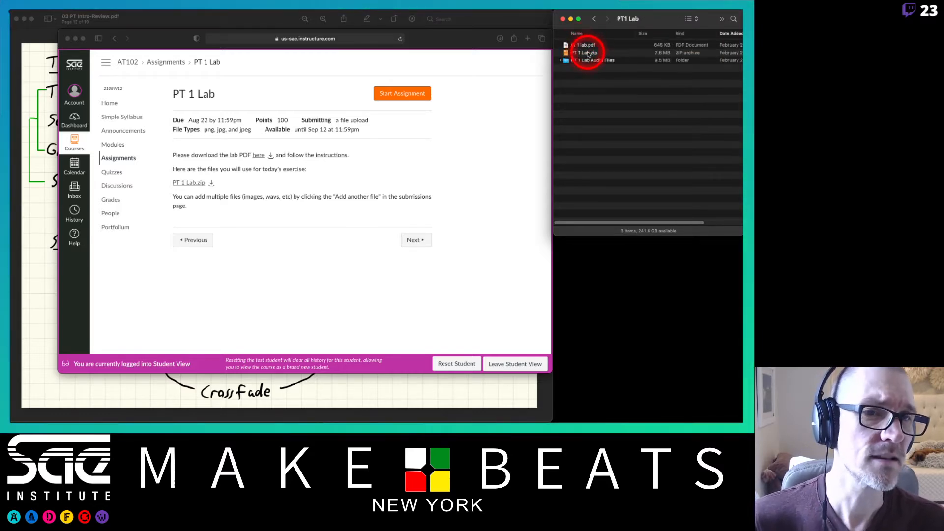
{"action": "left_click", "coordinate": [585, 61]}
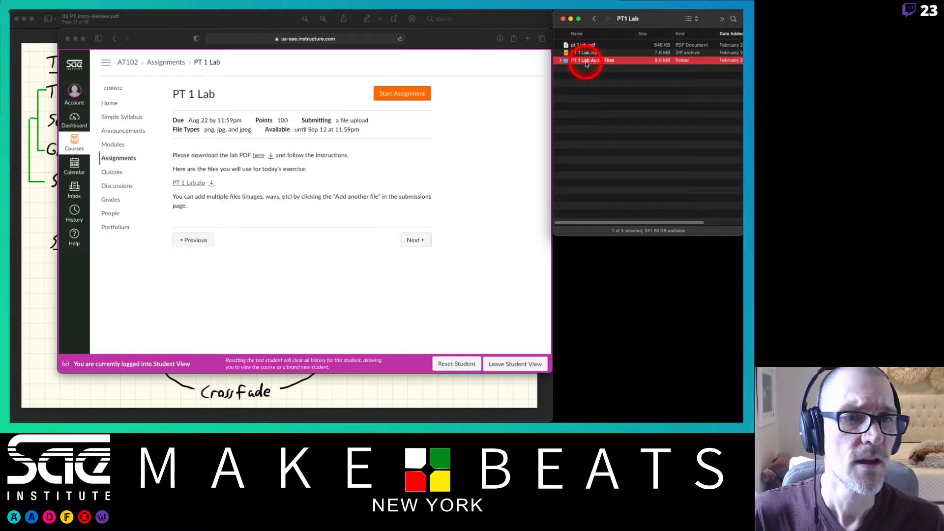
{"action": "double_click", "coordinate": [585, 60]}
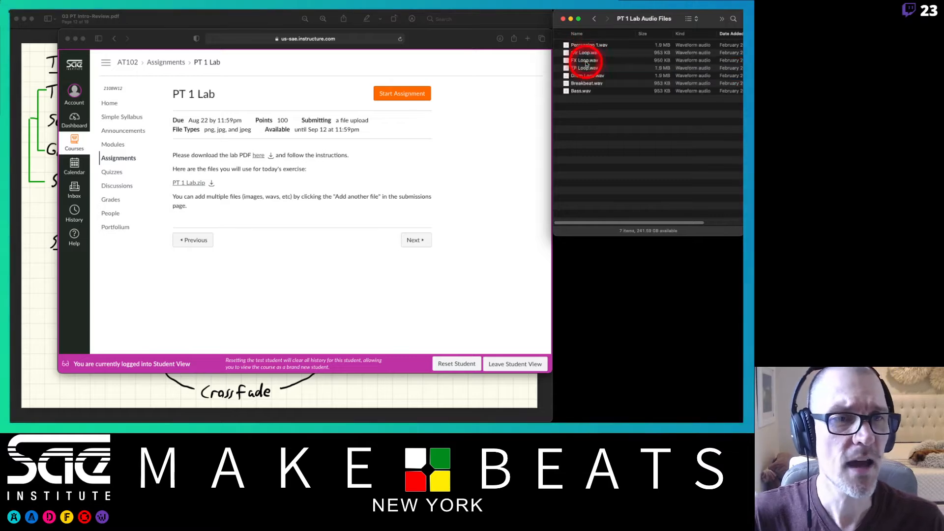
Return to the PT1 Lab folder, open pt 1 lab.pdf, and move and enlarge its window beside the folder window
{"action": "left_click", "coordinate": [593, 20]}
{"action": "double_click", "coordinate": [582, 46]}
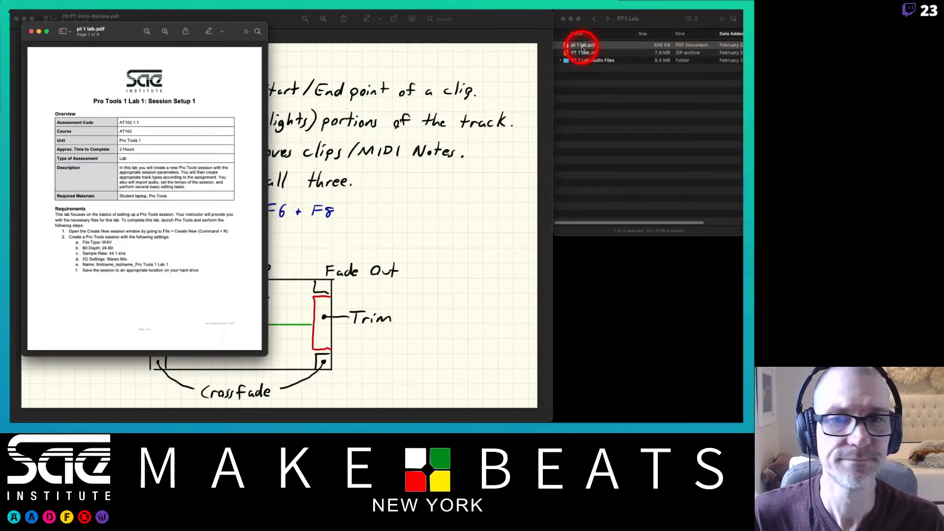
{"action": "left_click_drag", "start_coordinate": [131, 28], "coordinate": [334, 10]}
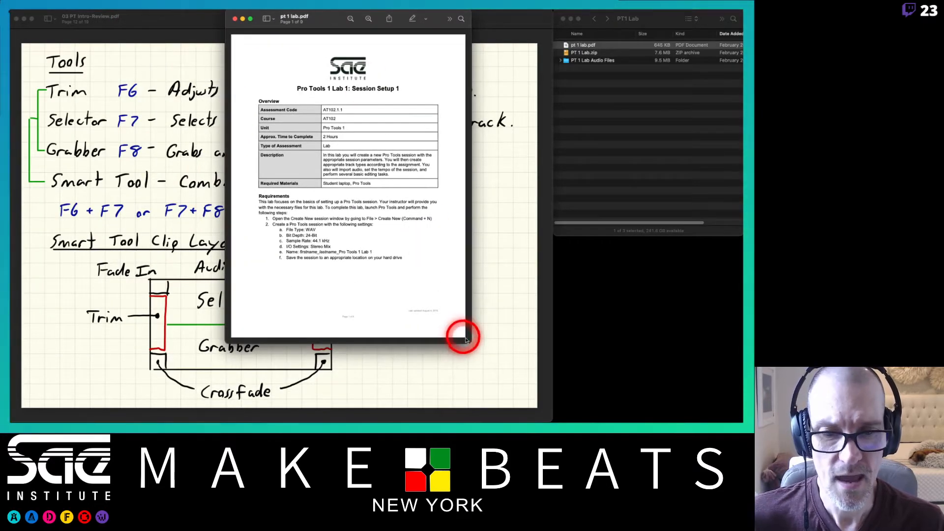
{"action": "left_click_drag", "start_coordinate": [467, 339], "coordinate": [531, 415]}
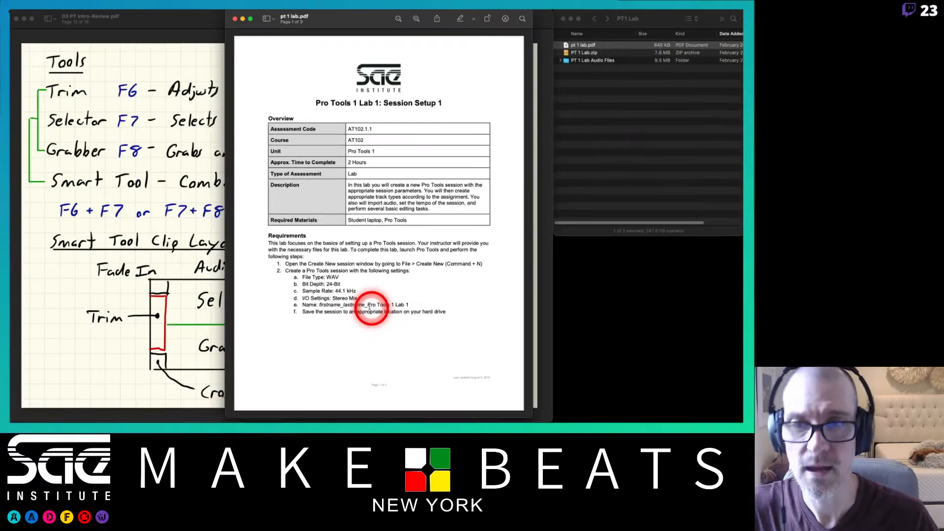
Switch to Pro Tools and start a new session named with the first and last name followed by "PT Lab 1"
{"action": "key", "text": "super+Tab"}
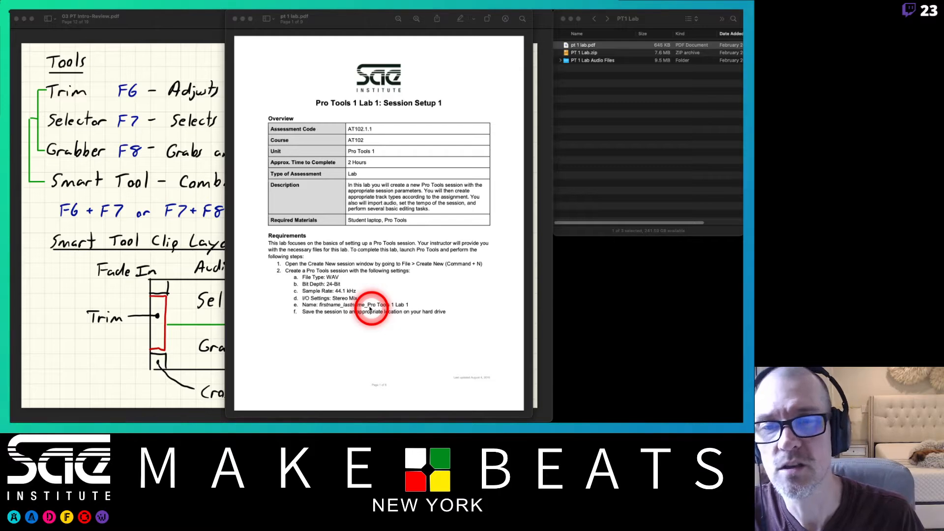
{"action": "key", "text": "super+n"}
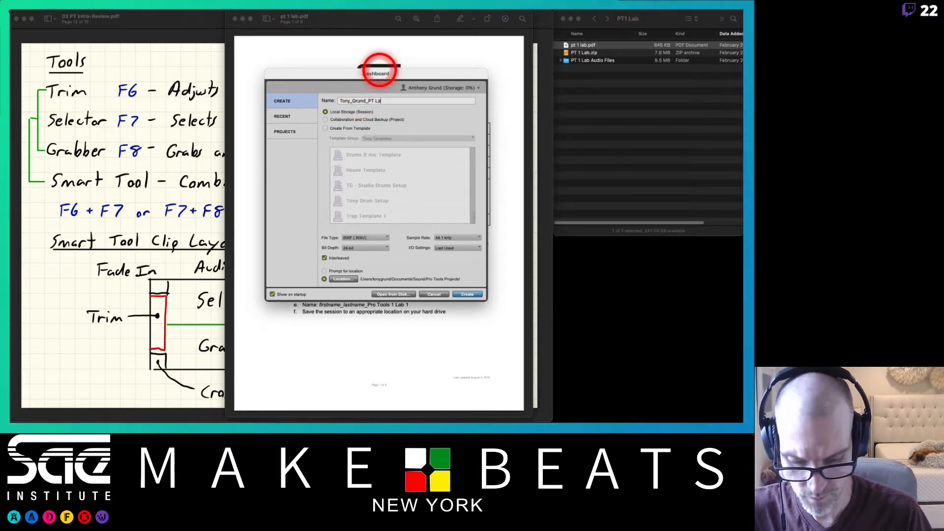
{"action": "type", "text": "1"}
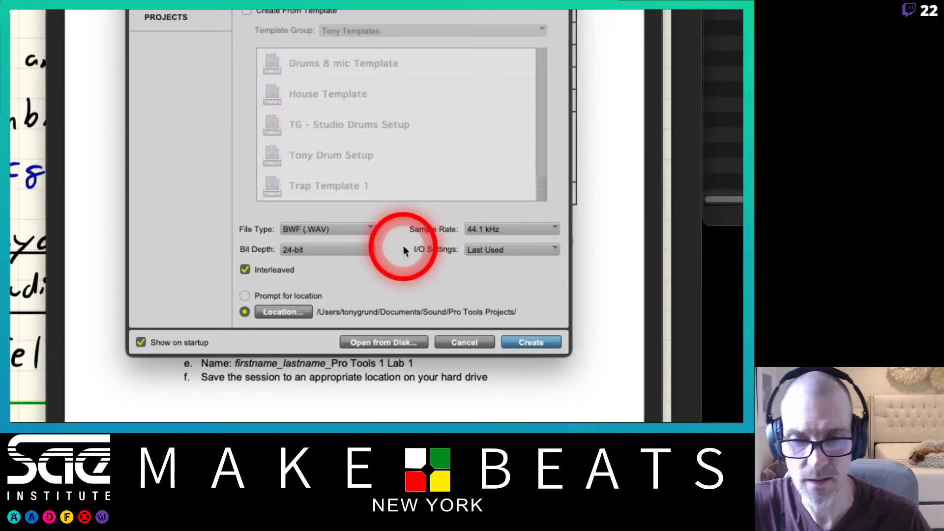
Set the new session's I/O Settings to Stereo Mix, enable Prompt for location, and create the session
{"action": "left_click", "coordinate": [491, 248]}
{"action": "left_click", "coordinate": [494, 267]}
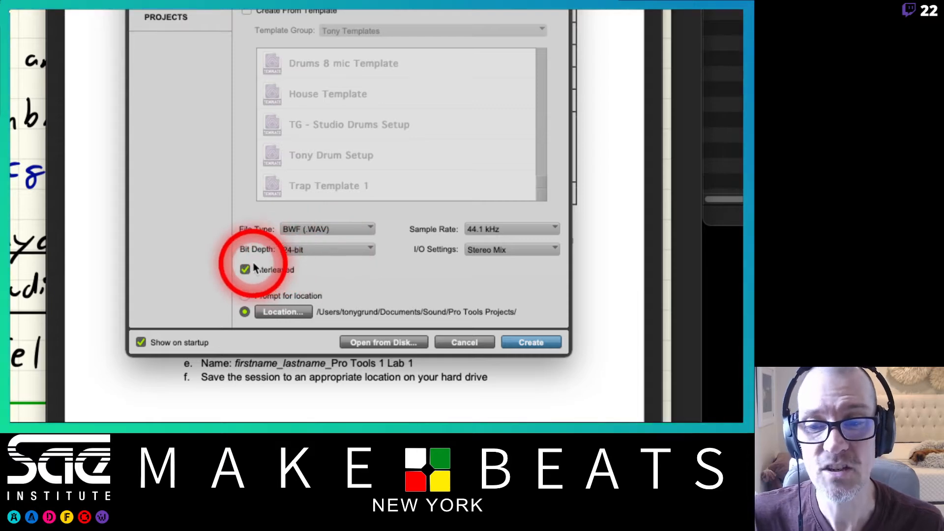
{"action": "left_click", "coordinate": [244, 297]}
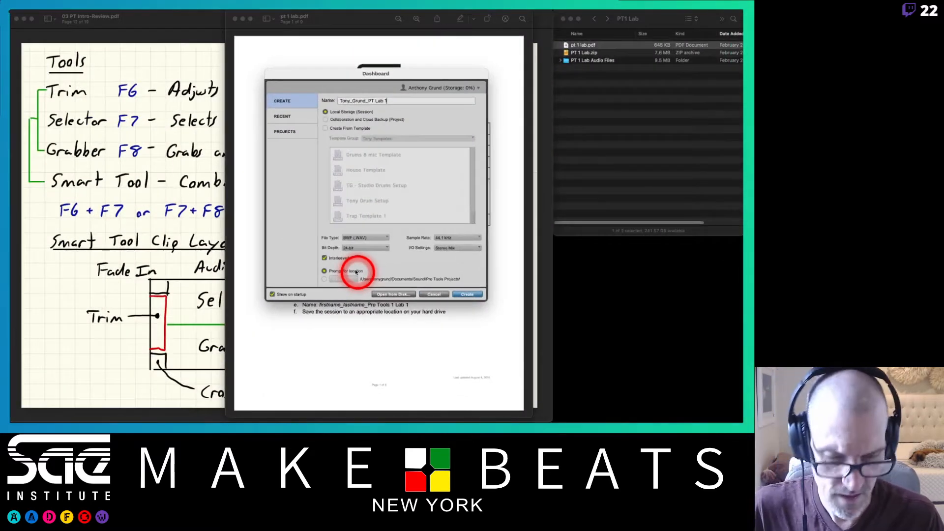
{"action": "key", "text": "Return"}
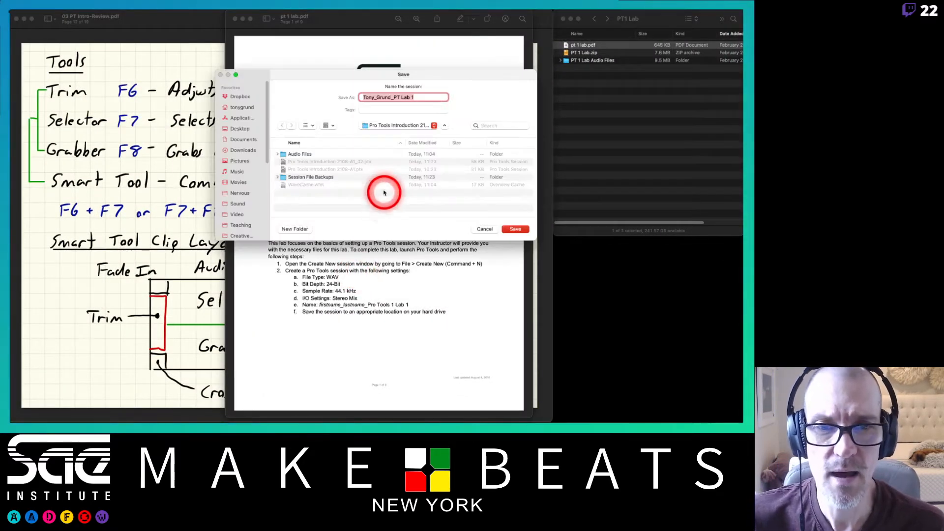
Save the session in the Pro Tools Projects folder, adding the prefix "2108-A1" before the session name
{"action": "left_click", "coordinate": [401, 132]}
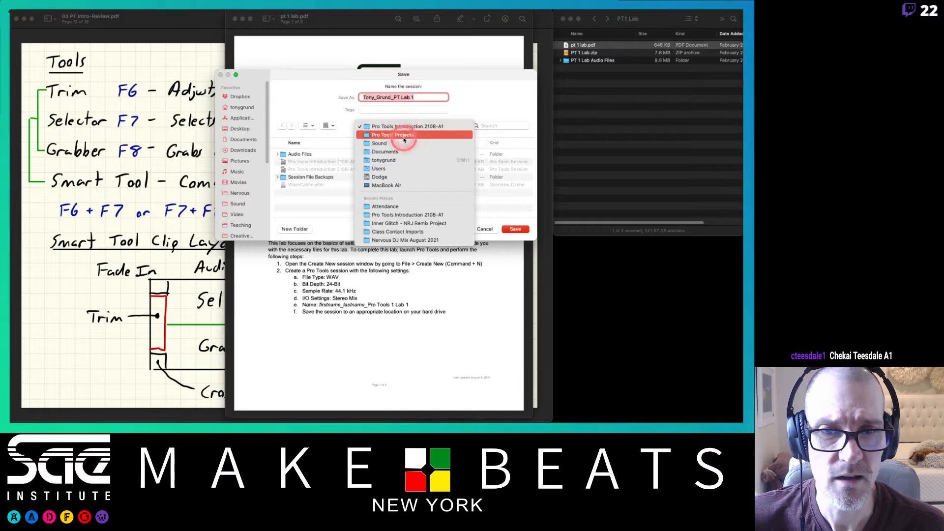
{"action": "left_click", "coordinate": [404, 139]}
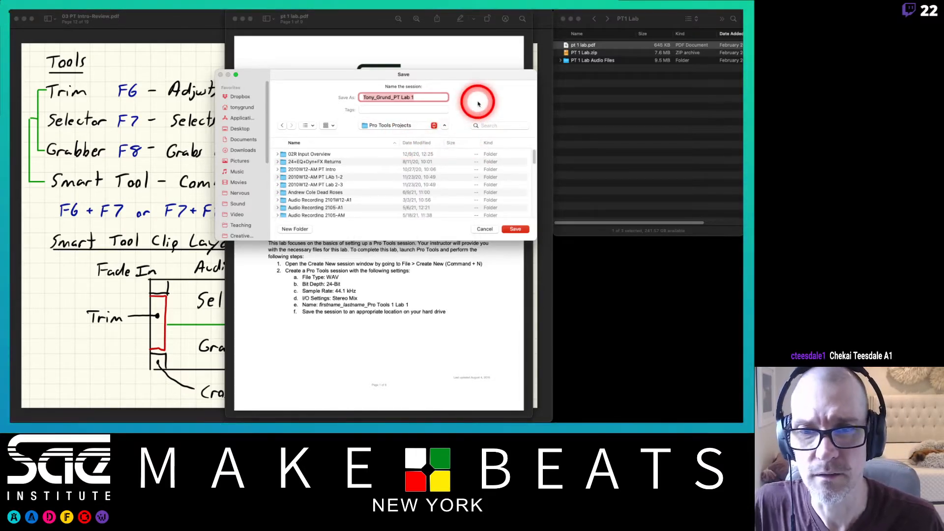
{"action": "scroll", "coordinate": [392, 170], "scroll_direction": "down", "scroll_amount": 15}
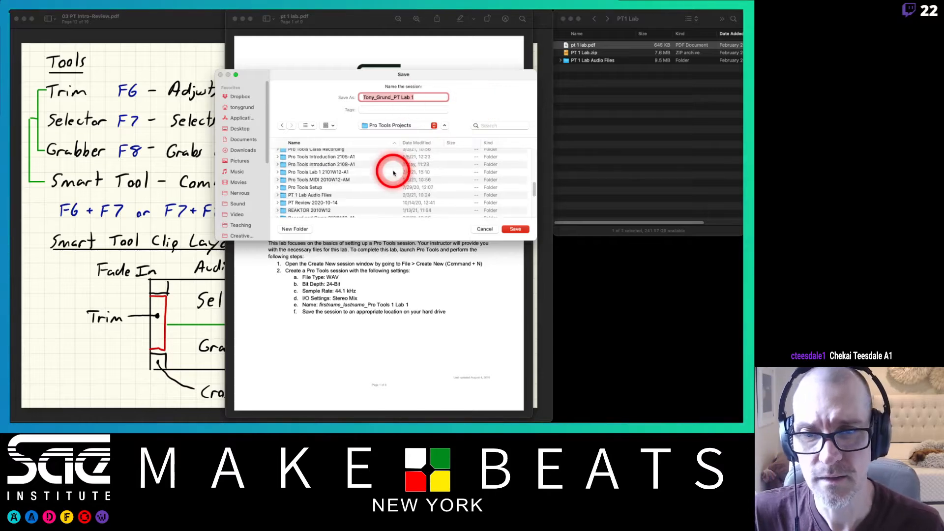
{"action": "scroll", "coordinate": [393, 173], "scroll_direction": "up", "scroll_amount": 15}
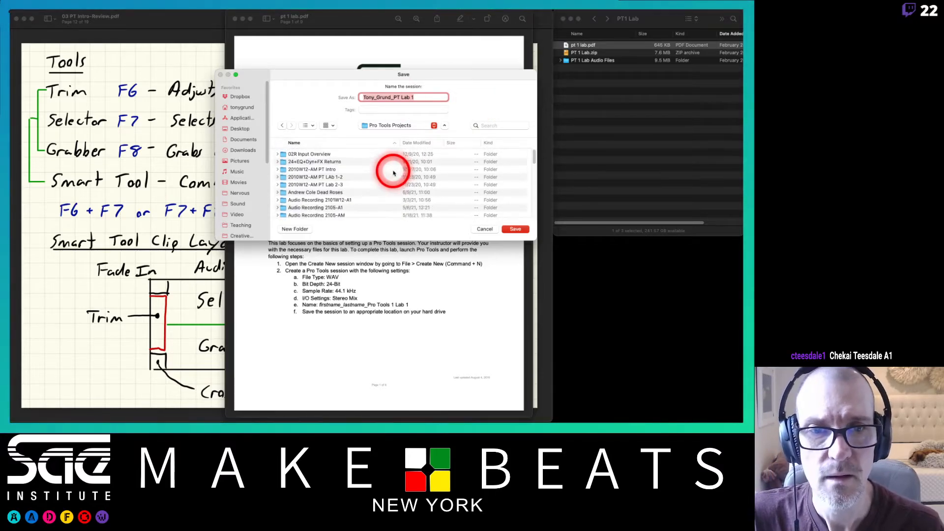
{"action": "left_click", "coordinate": [435, 97]}
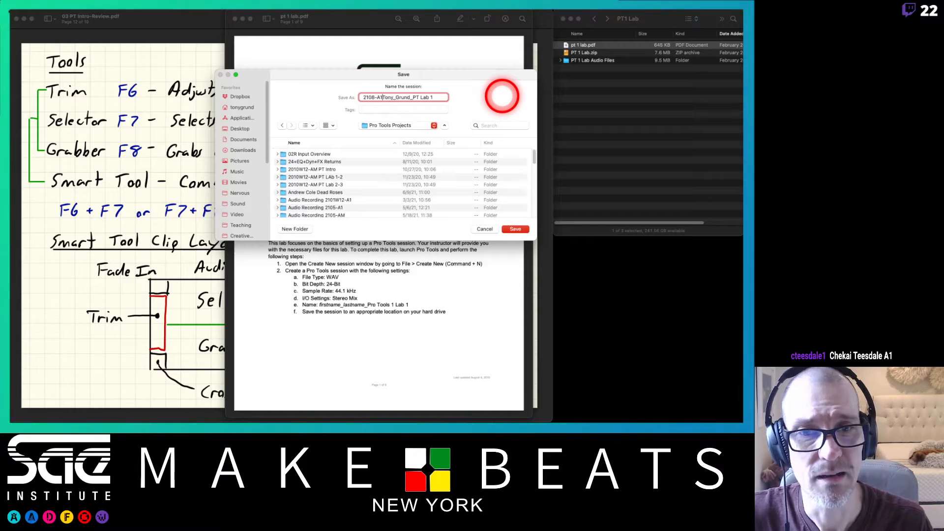
{"action": "key", "text": "Return"}
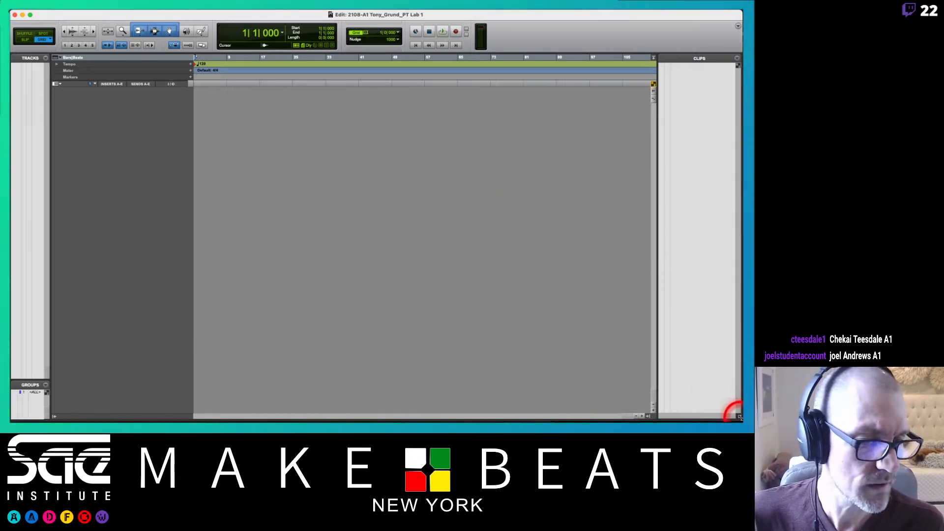
Narrow the Edit and Mix windows, move the pt 1 lab.pdf window beside them, and return to Pro Tools
{"action": "left_click_drag", "start_coordinate": [739, 417], "coordinate": [552, 413]}
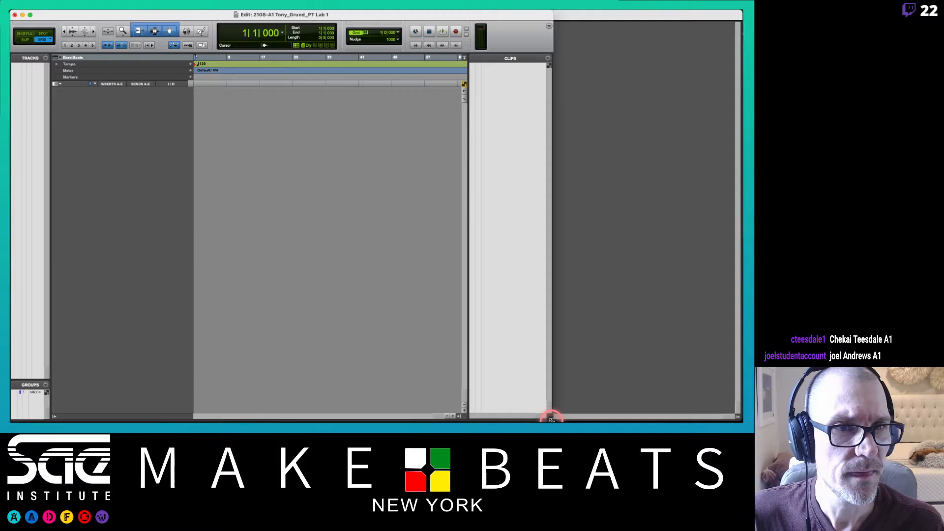
{"action": "left_click", "coordinate": [699, 390]}
{"action": "left_click_drag", "start_coordinate": [736, 418], "coordinate": [515, 419]}
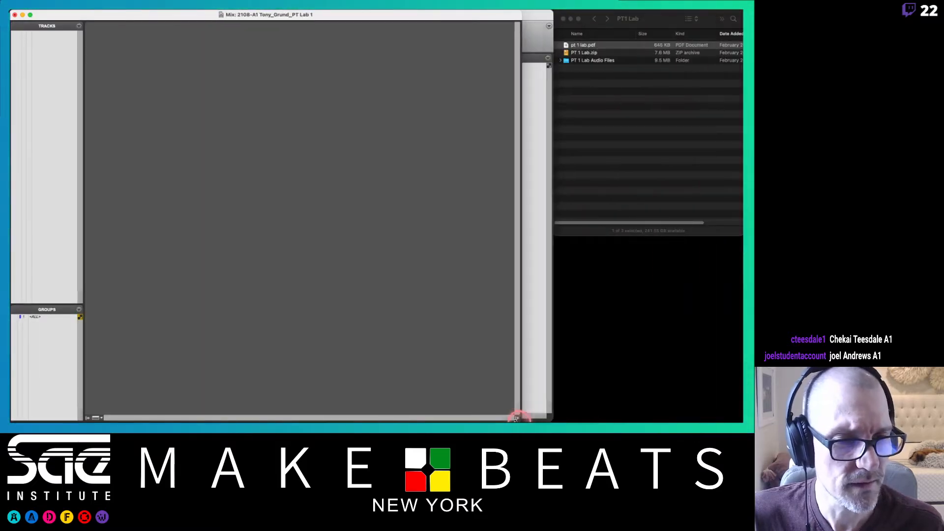
{"action": "key", "text": "super+Tab"}
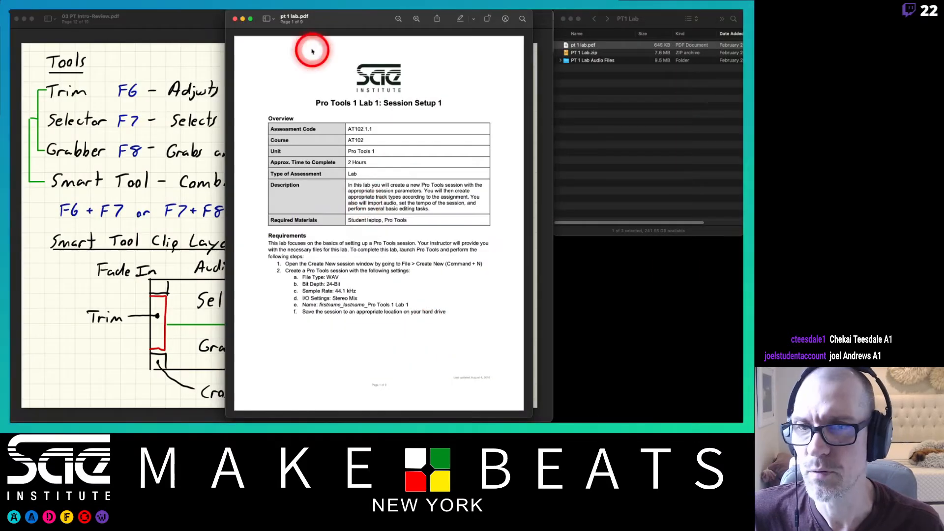
{"action": "left_click_drag", "start_coordinate": [341, 12], "coordinate": [591, 13]}
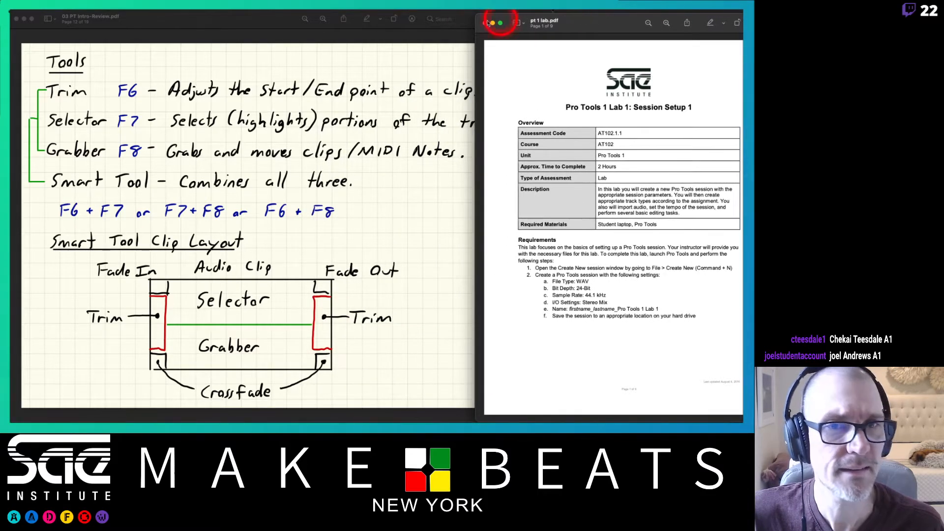
{"action": "key", "text": "super+Tab"}
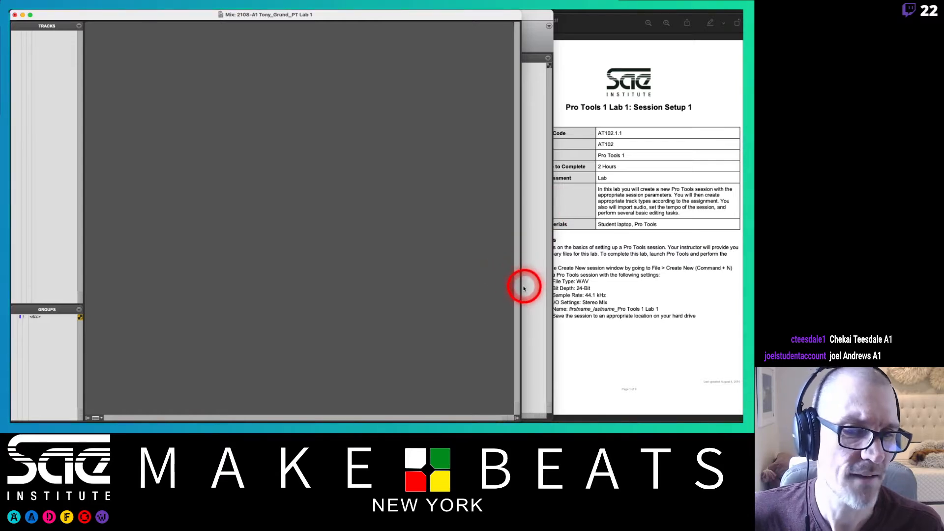
{"action": "mouse_move", "coordinate": [520, 287]}
{"action": "left_mouse_down"}
{"action": "mouse_move", "coordinate": [645, 280]}
{"action": "mouse_move", "coordinate": [534, 282]}
{"action": "left_mouse_up"}
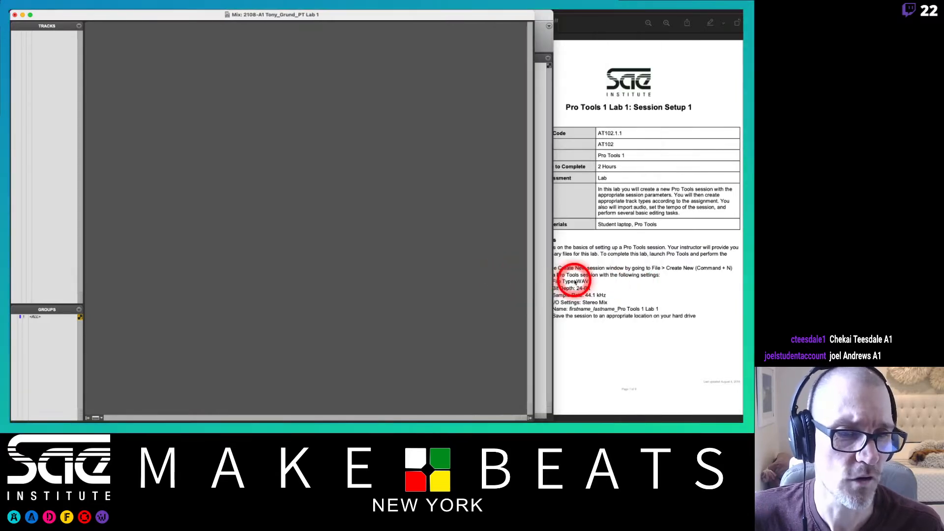
{"action": "key", "text": "super+Tab"}
{"action": "key", "text": "super+Tab"}
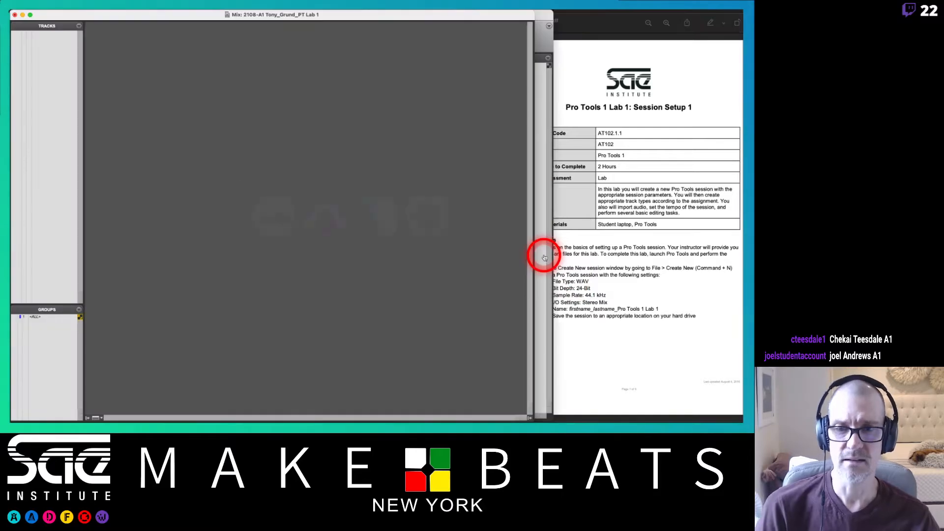
{"action": "key", "text": "super+Tab"}
{"action": "key", "text": "super+Tab"}
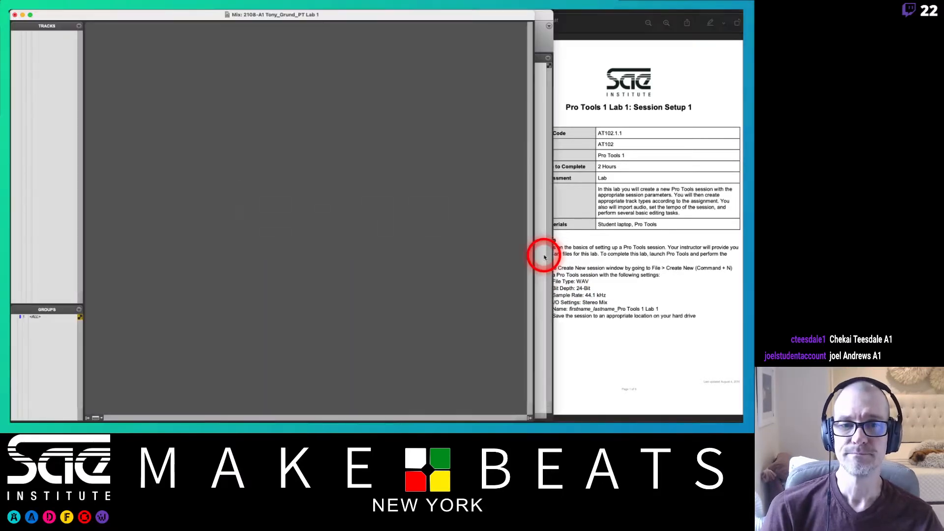
{"action": "key", "text": "super+Tab"}
{"action": "key", "text": "super+Tab"}
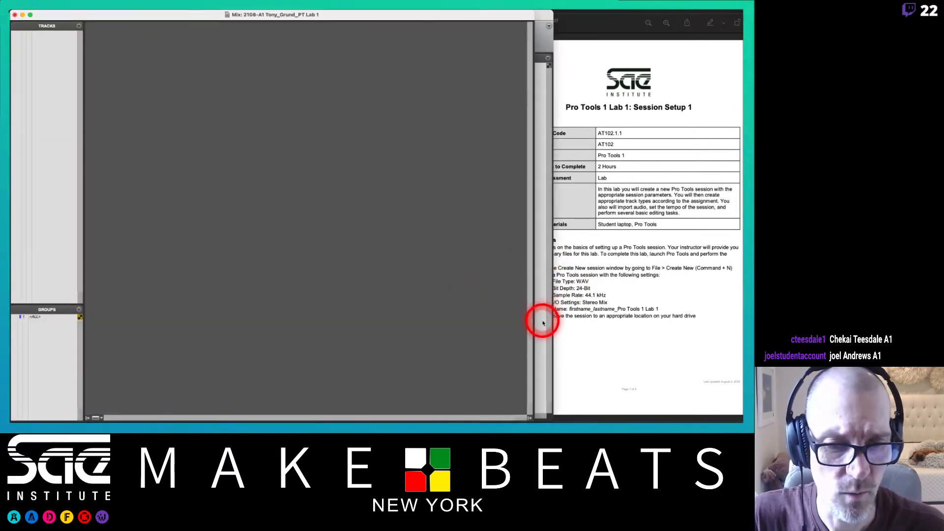
Resize the Mix and Edit windows to the same width, leaving the pt 1 lab.pdf page text uncovered beside them
{"action": "key", "text": "super+equal"}
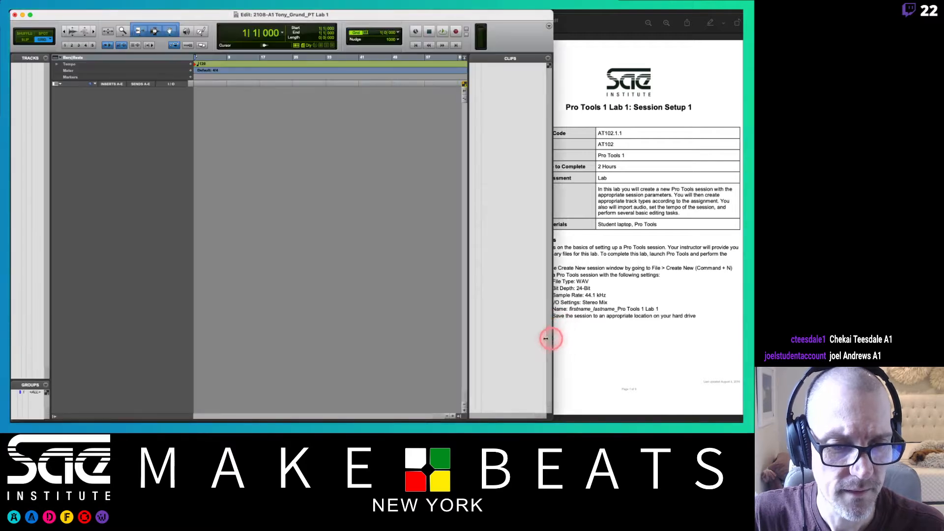
{"action": "left_click_drag", "start_coordinate": [545, 337], "coordinate": [467, 341]}
{"action": "key", "text": "super+equal"}
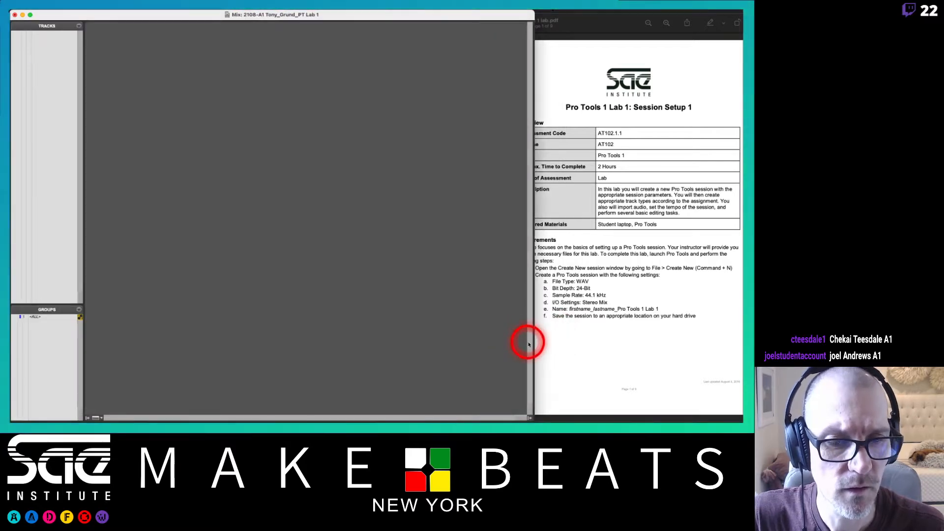
{"action": "left_click_drag", "start_coordinate": [534, 343], "coordinate": [511, 357]}
{"action": "left_click", "coordinate": [510, 358]}
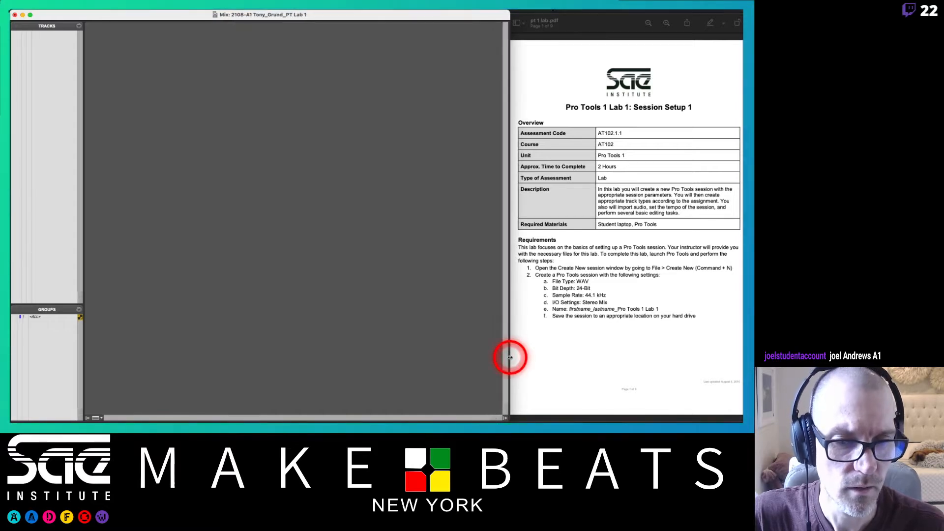
{"action": "key", "text": "super+equal"}
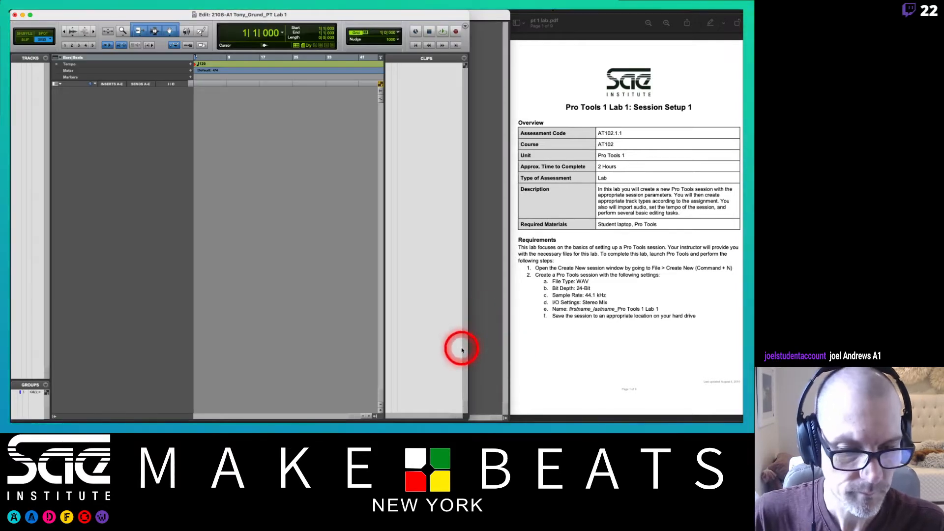
{"action": "left_click_drag", "start_coordinate": [471, 357], "coordinate": [511, 357]}
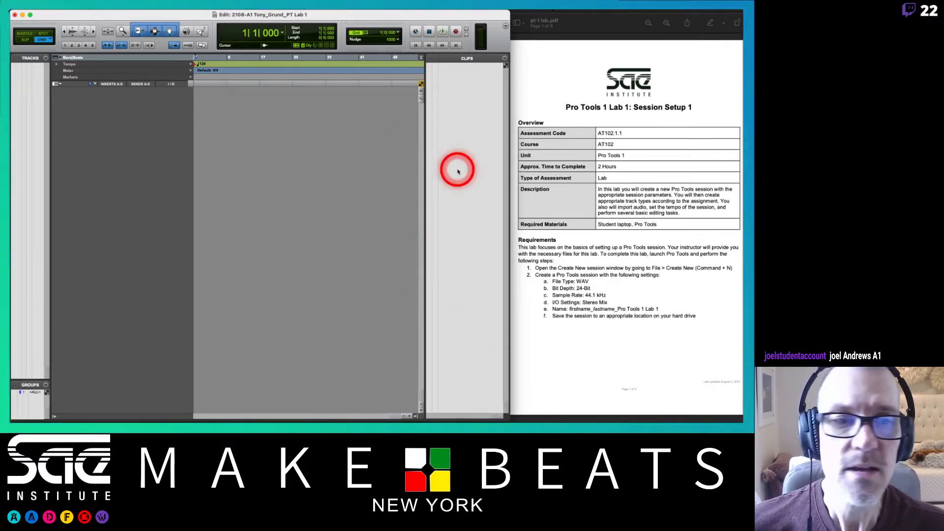
Examine the table of tracks to create in step 3 on page 2 of pt 1 lab.pdf
{"action": "left_click", "coordinate": [543, 243]}
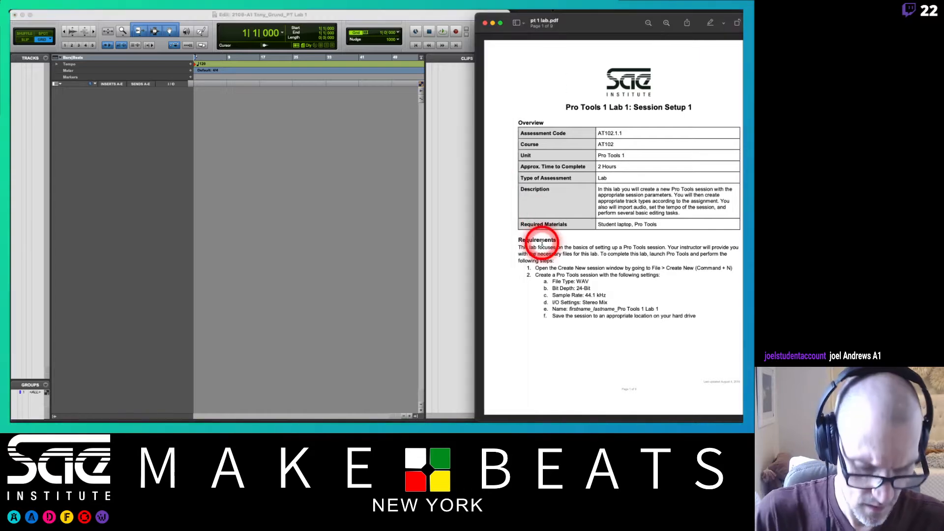
{"action": "scroll", "coordinate": [542, 243], "scroll_direction": "down", "scroll_amount": 10}
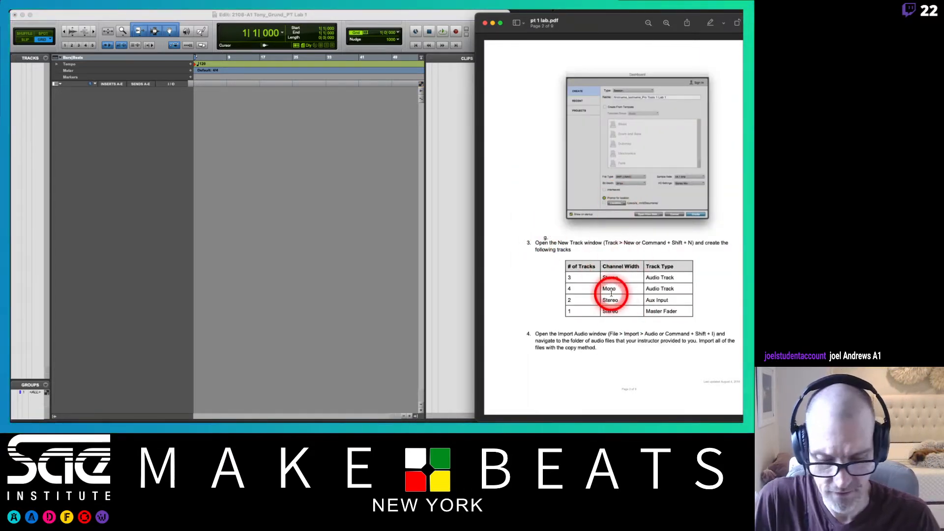
{"action": "scroll", "coordinate": [611, 294], "scroll_direction": "up", "scroll_amount": 5}
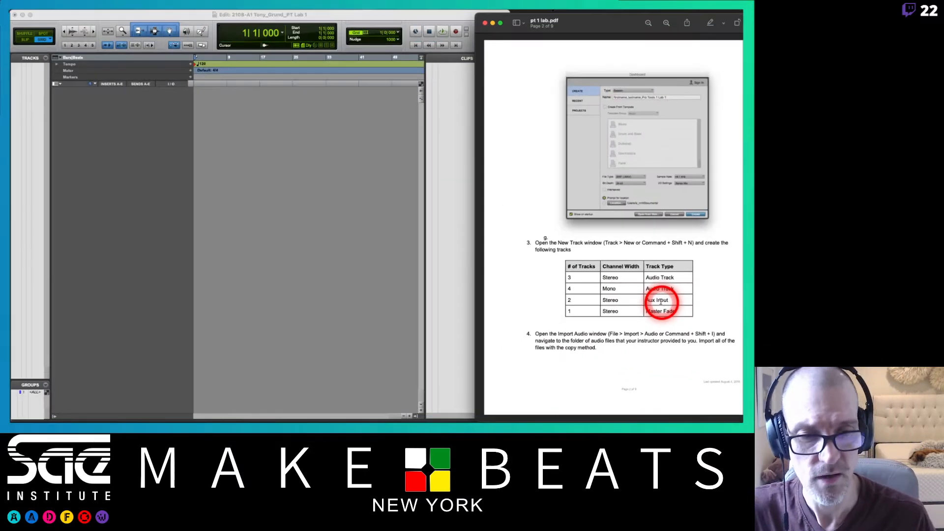
{"action": "left_click", "coordinate": [310, 229]}
{"action": "key", "text": "super+shift+n"}
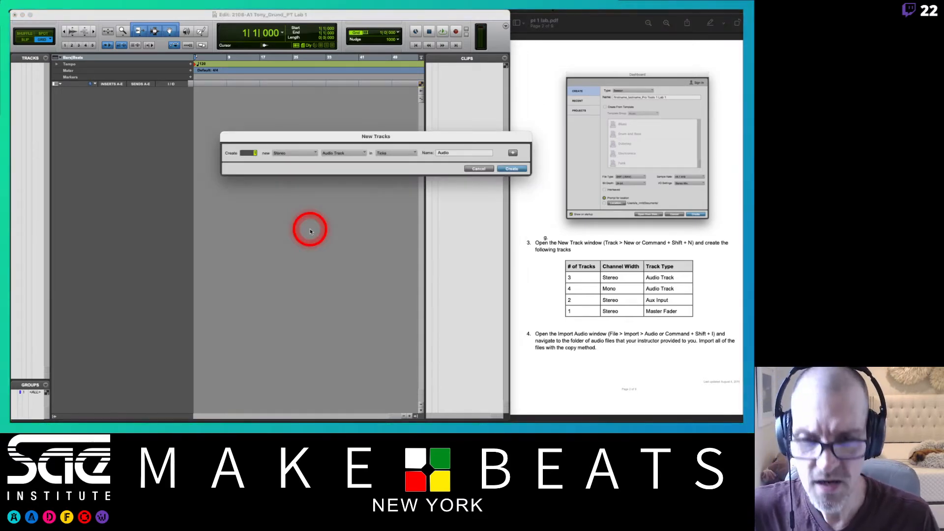
{"action": "left_click", "coordinate": [476, 169]}
Switch to 03 PT Intro-Review.pdf and go back to the Create a New Track page to review its shortcuts
{"action": "key", "text": "super+Tab"}
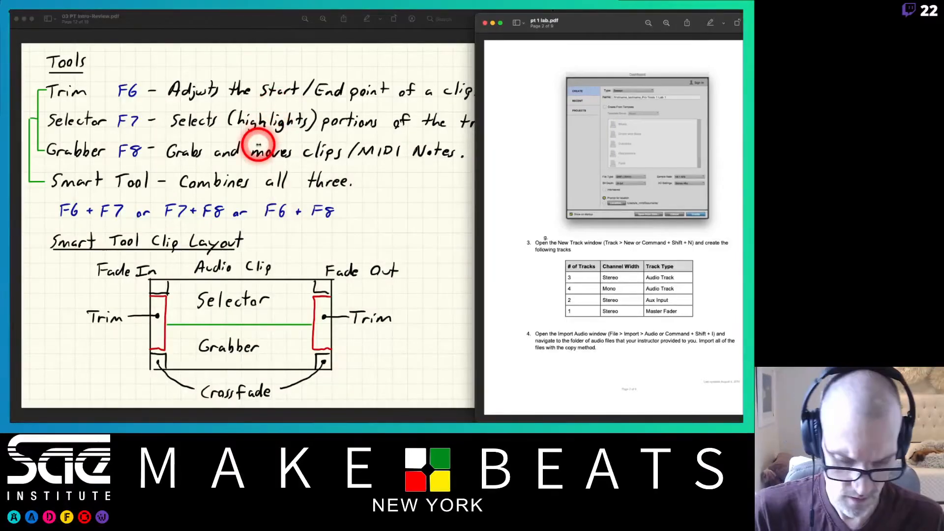
{"action": "key", "text": "Up"}
{"action": "key", "text": "Down"}
{"action": "left_click", "coordinate": [259, 146]}
{"action": "key", "text": "Up"}
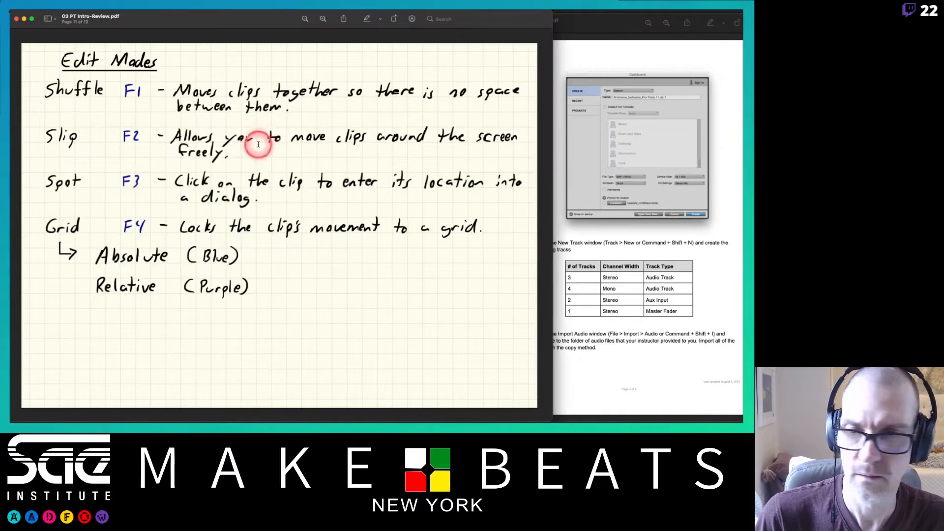
{"action": "key", "text": "Up"}
{"action": "key", "text": "Up"}
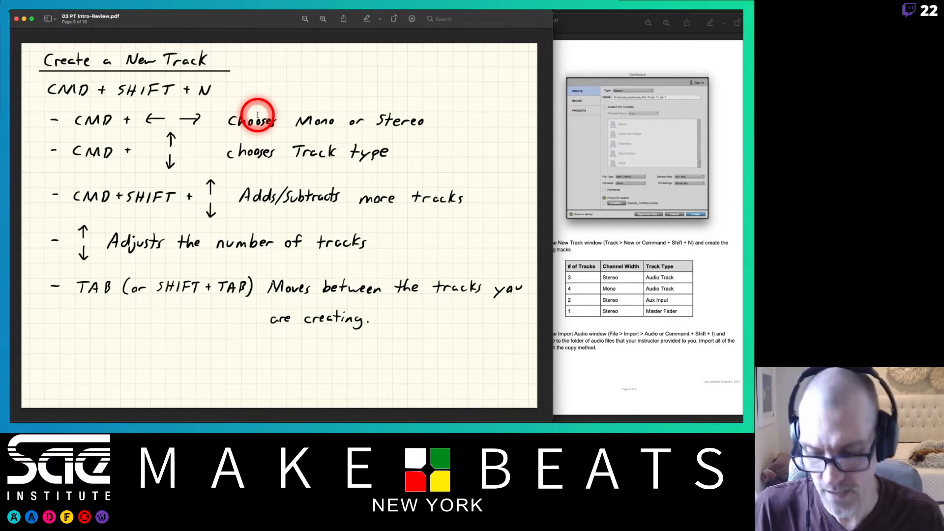
Return to Pro Tools, open the New Tracks dialog, and set the new track's channel width to Stereo
{"action": "key", "text": "super+Tab"}
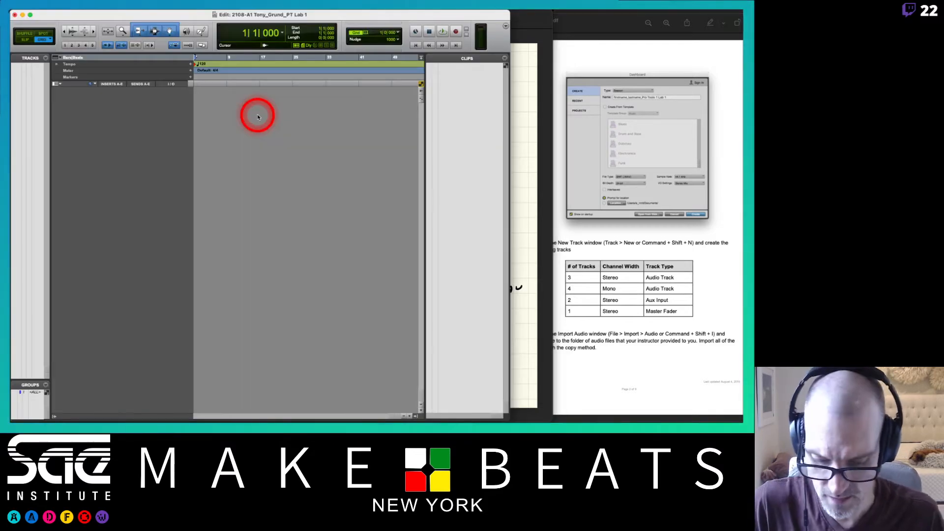
{"action": "key", "text": "super+shift+n"}
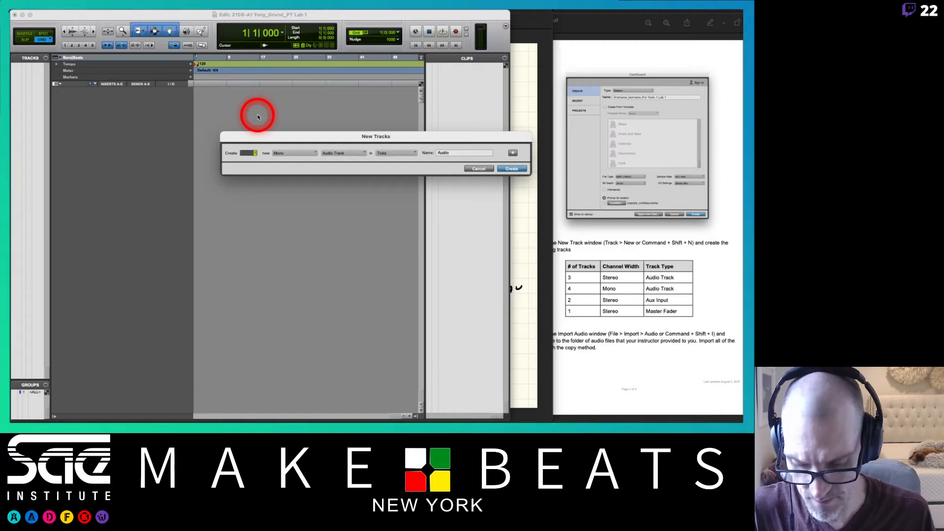
{"action": "key", "text": "super+Right"}
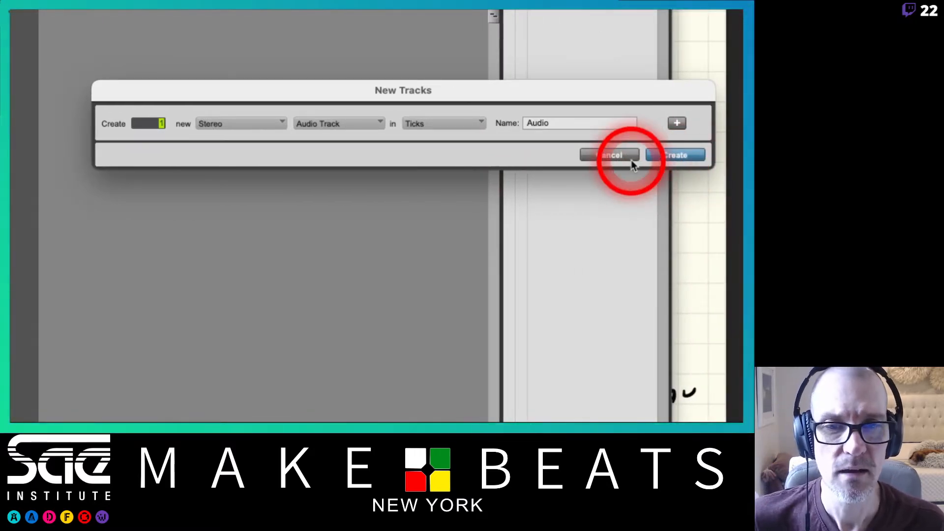
Cycle the new track's type through the available options and return it to Audio Track
{"action": "key", "text": "super+Down"}
{"action": "key", "text": "super+Down"}
{"action": "key", "text": "super+Down"}
{"action": "key", "text": "super+Down"}
{"action": "key", "text": "super+Down"}
{"action": "key", "text": "super+Down"}
{"action": "key", "text": "super+Down"}
{"action": "key", "text": "super+Down"}
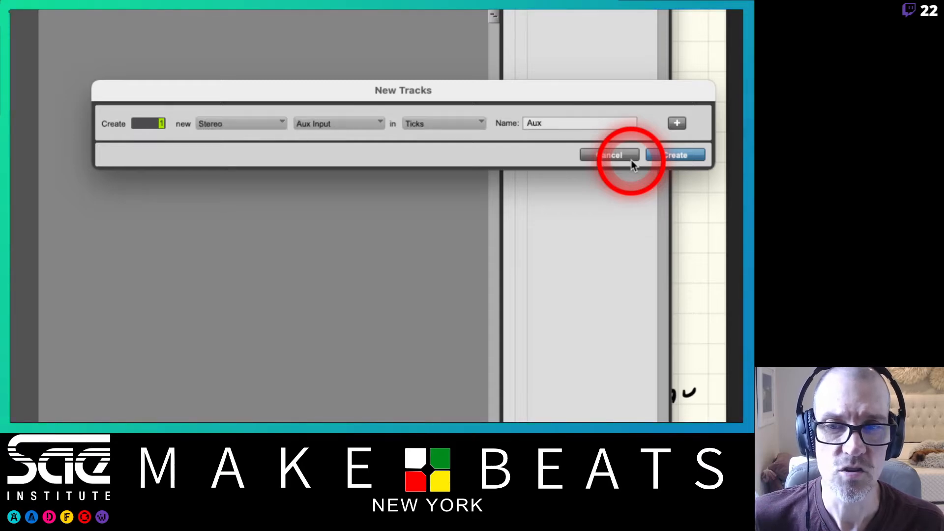
{"action": "key", "text": "super+Down"}
{"action": "key", "text": "super+Down"}
{"action": "key", "text": "super+Down"}
{"action": "key", "text": "super+Down"}
{"action": "key", "text": "super+Up"}
{"action": "key", "text": "super+Up"}
{"action": "key", "text": "super+Up"}
{"action": "key", "text": "super+Up"}
{"action": "key", "text": "super+Up"}
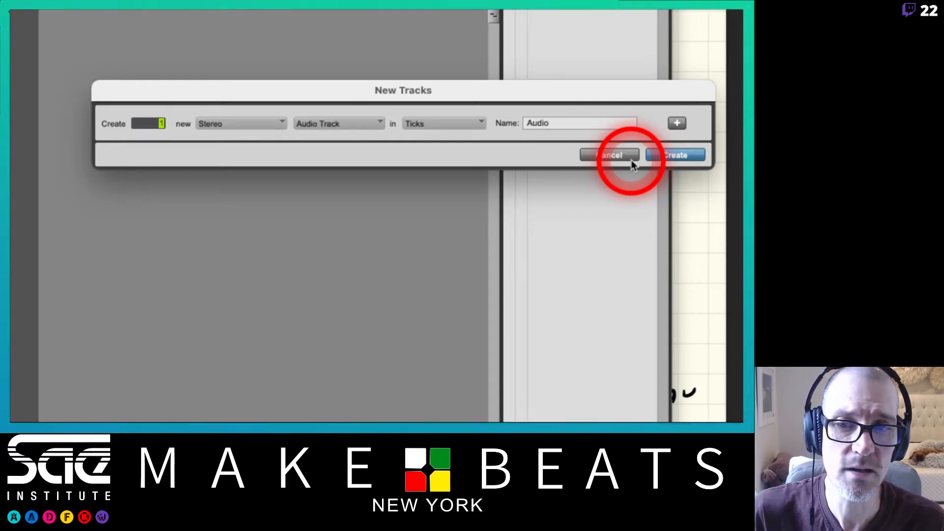
Cycle the new track's type back and forth through the options, ending on Instrument Track
{"action": "key", "text": "super+Down"}
{"action": "key", "text": "super+Down"}
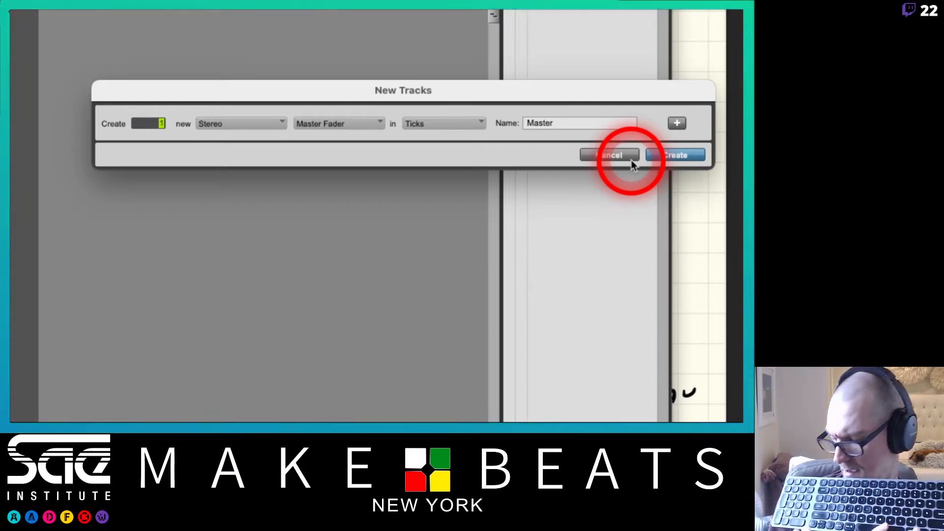
{"action": "key", "text": "super+Down"}
{"action": "key", "text": "super+Down"}
{"action": "key", "text": "super+Down"}
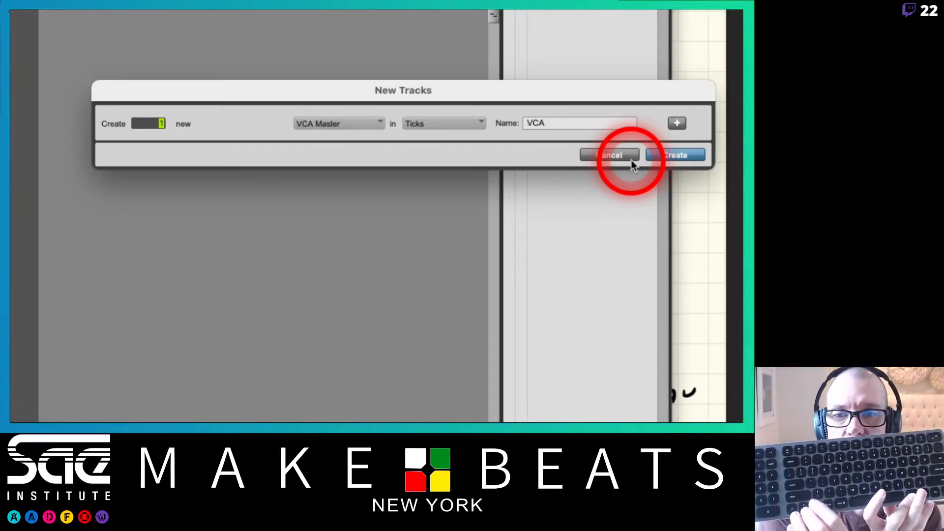
{"action": "key", "text": "super+Up"}
{"action": "key", "text": "super+Up"}
{"action": "key", "text": "super+Up"}
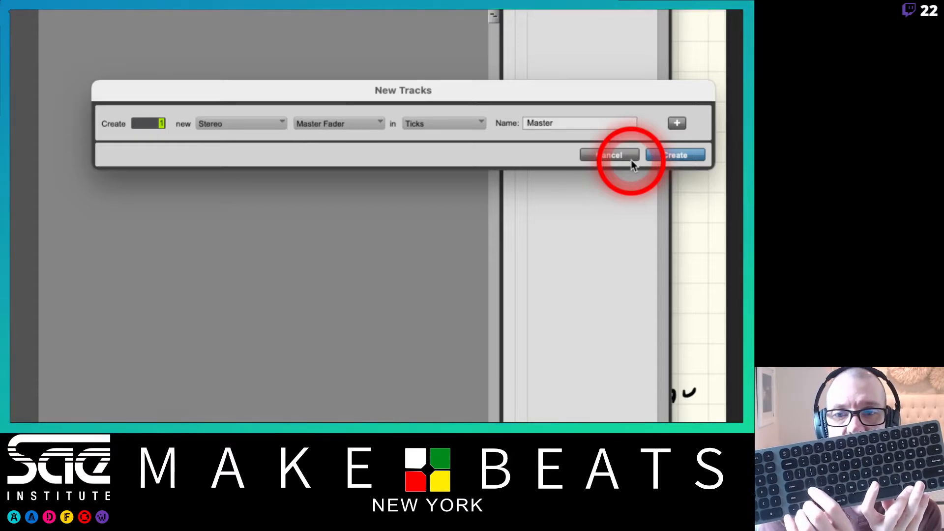
{"action": "key", "text": "super+Down"}
{"action": "key", "text": "super+Down"}
{"action": "key", "text": "super+Down"}
Toggle the new track's channel width between Mono and Stereo, ending on Stereo
{"action": "key", "text": "super+Left"}
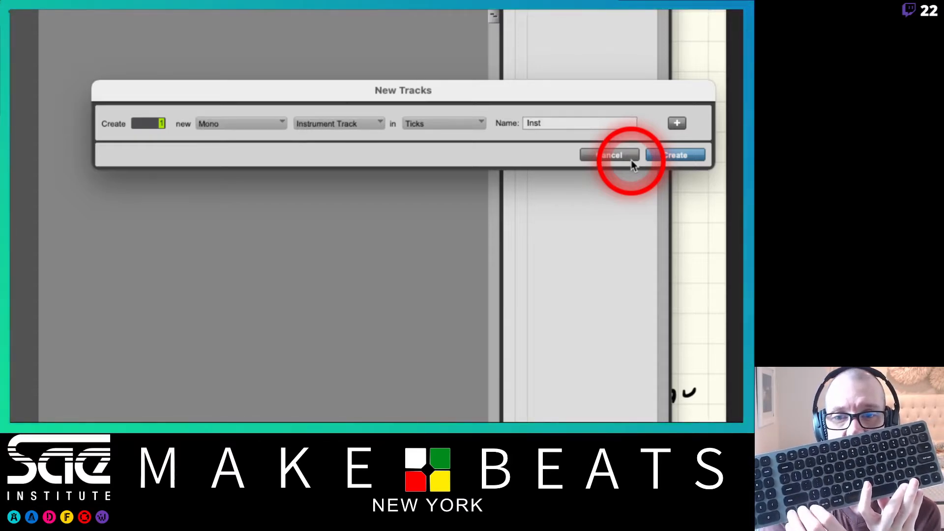
{"action": "key", "text": "super+Right"}
{"action": "key", "text": "super+Left"}
{"action": "key", "text": "super+Right"}
{"action": "key", "text": "super+Left"}
{"action": "key", "text": "super+Right"}
{"action": "key", "text": "super+Left"}
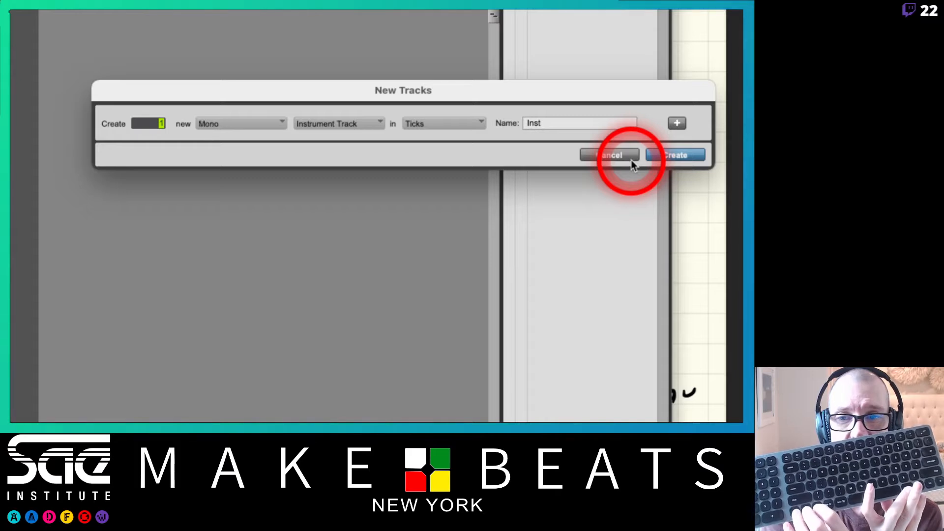
{"action": "key", "text": "super+Right"}
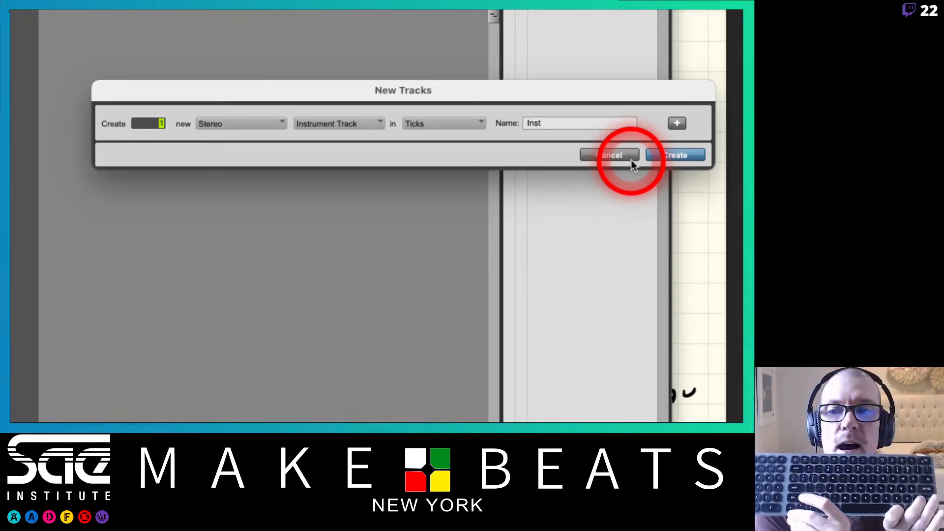
Try adding and removing extra track rows in the New Tracks dialog, returning to a single row
{"action": "key", "text": "super+shift+plus"}
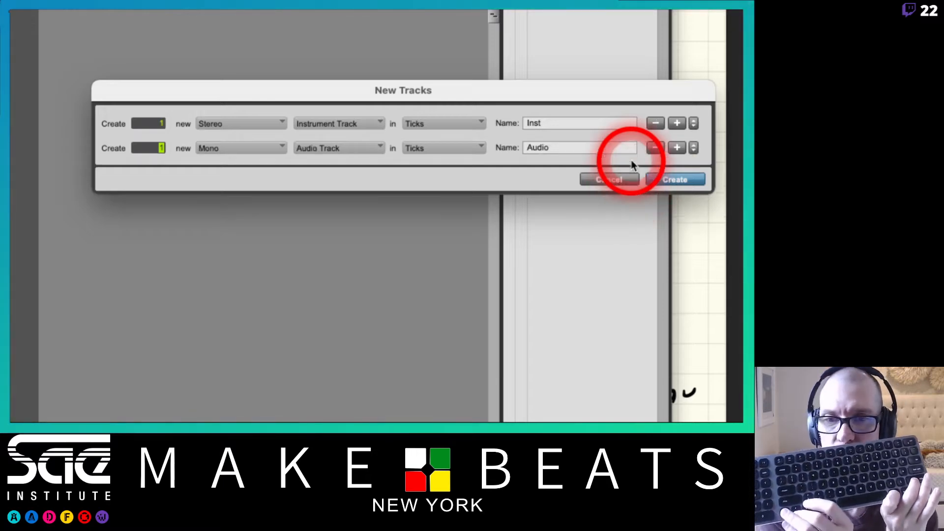
{"action": "key", "text": "super+shift+plus"}
{"action": "key", "text": "super+shift+minus"}
{"action": "key", "text": "super+shift+minus"}
{"action": "key", "text": "super+shift+plus"}
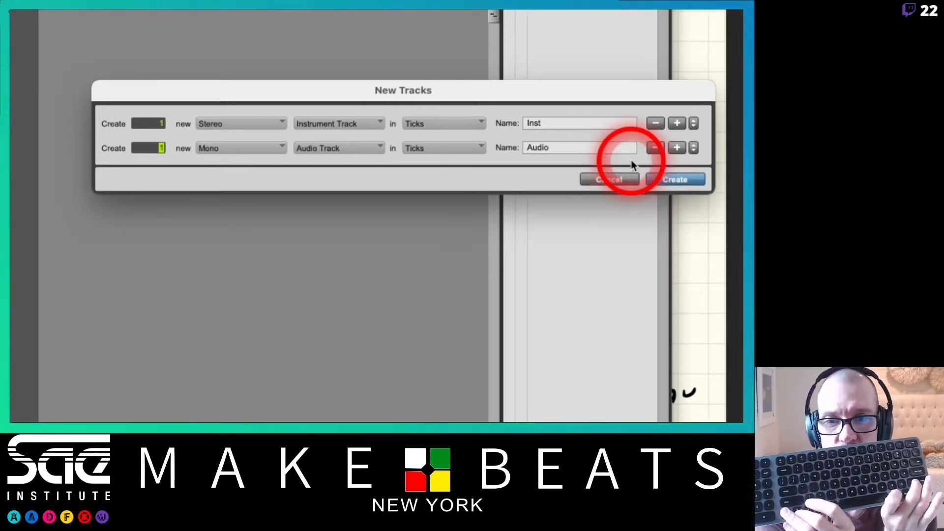
{"action": "key", "text": "super+shift+minus"}
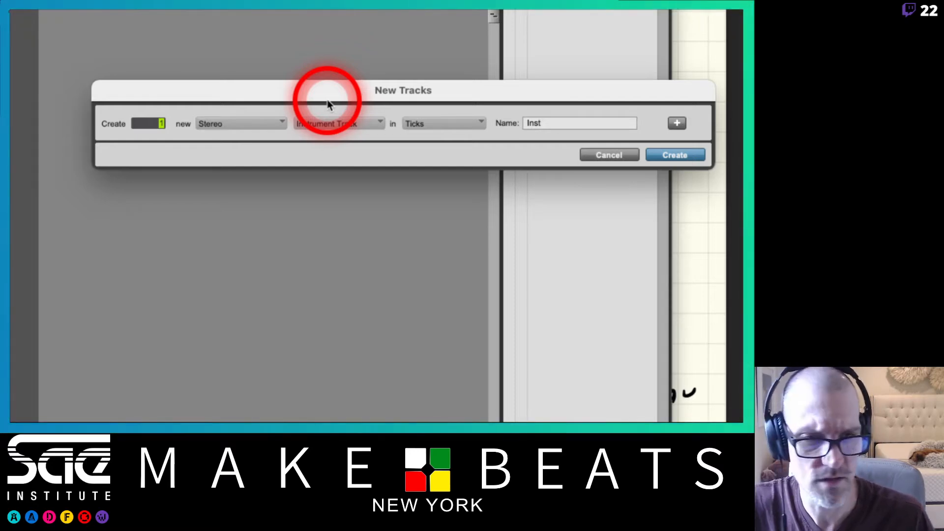
Switch to 03 PT Intro-Review.pdf and review the Create a New Track shortcuts for adding and adjusting tracks
{"action": "key", "text": "super+Tab"}
{"action": "scroll", "coordinate": [327, 99], "scroll_direction": "down", "scroll_amount": 5}
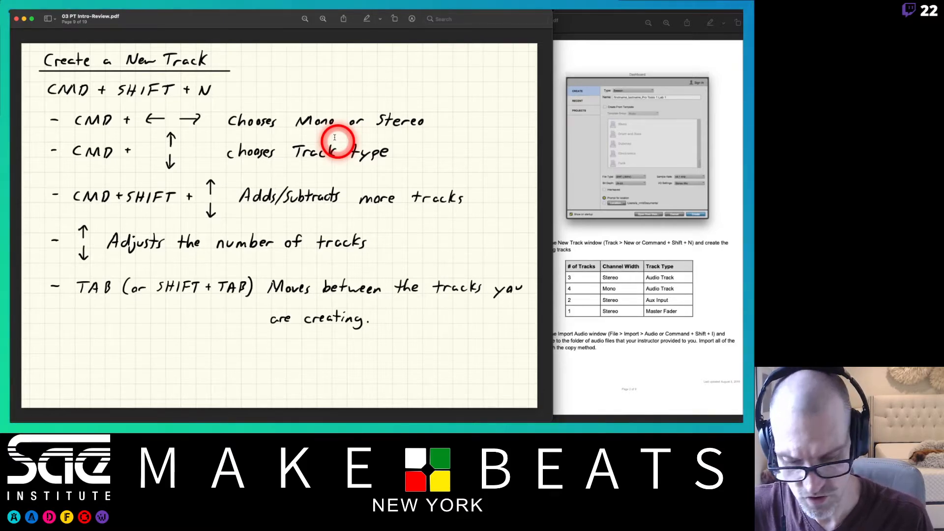
{"action": "scroll", "coordinate": [334, 137], "scroll_direction": "up", "scroll_amount": 5}
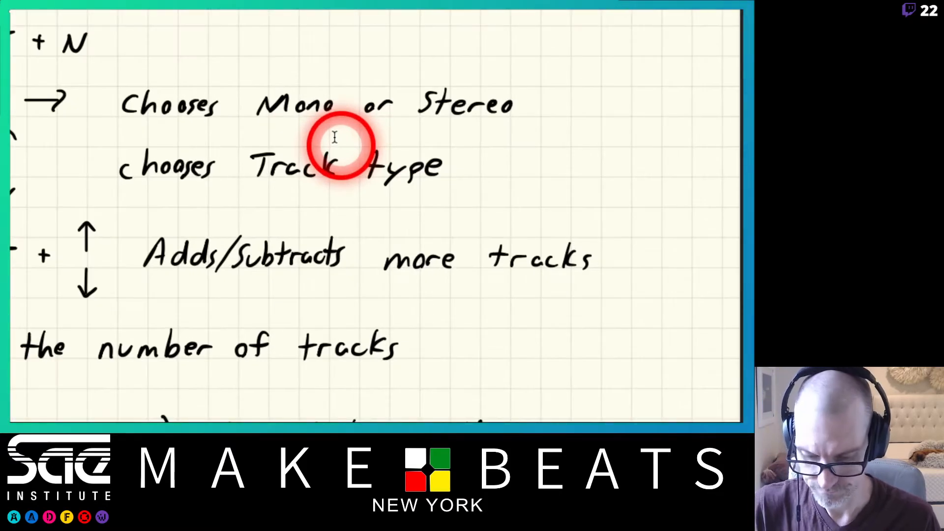
Return to Pro Tools and configure the first New Tracks row as 3 Stereo Audio Tracks
{"action": "key", "text": "super+Tab"}
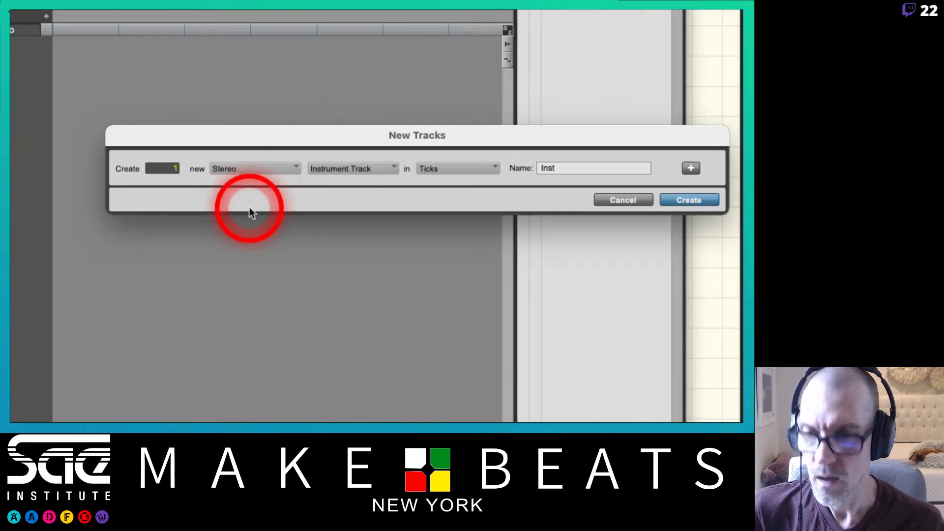
{"action": "type", "text": "24"}
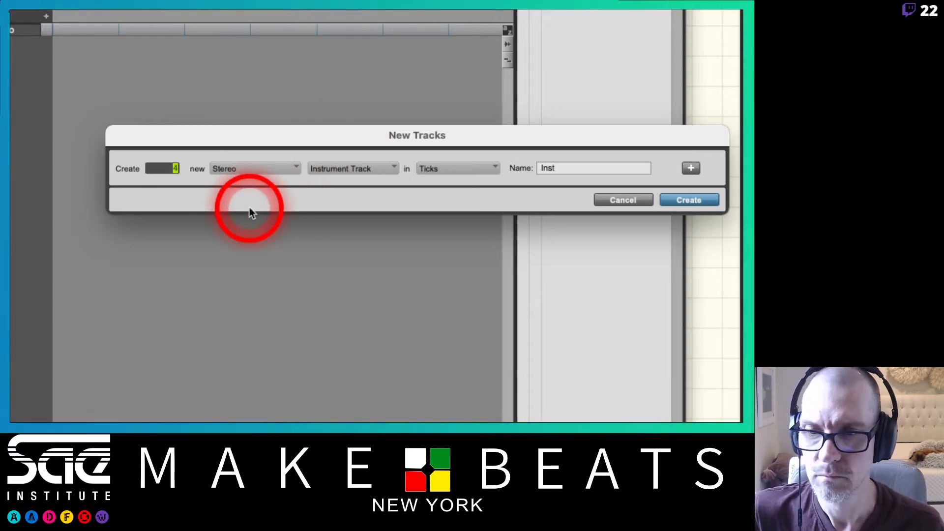
{"action": "key", "text": "super+Down"}
{"action": "key", "text": "super+Down"}
{"action": "key", "text": "super+Down"}
{"action": "key", "text": "super+Down"}
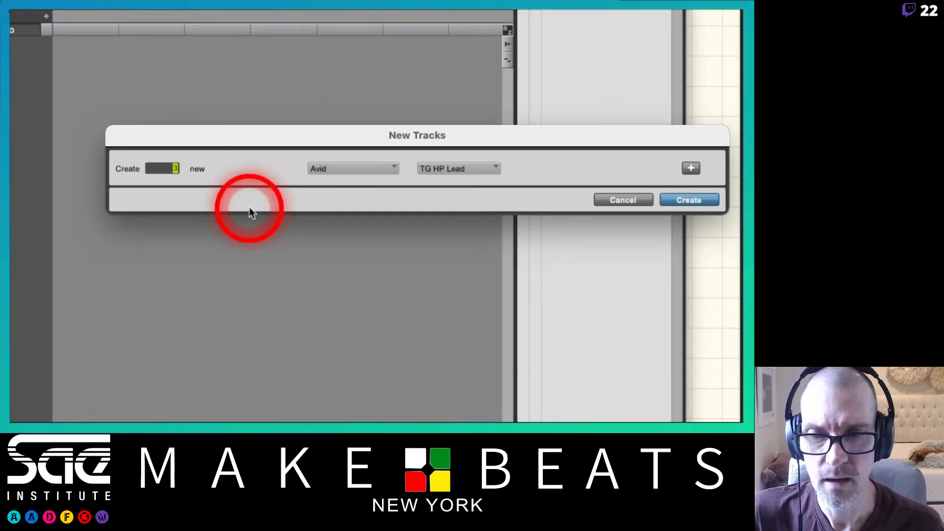
{"action": "key", "text": "super+Down"}
{"action": "key", "text": "super+Down"}
{"action": "key", "text": "super+Down"}
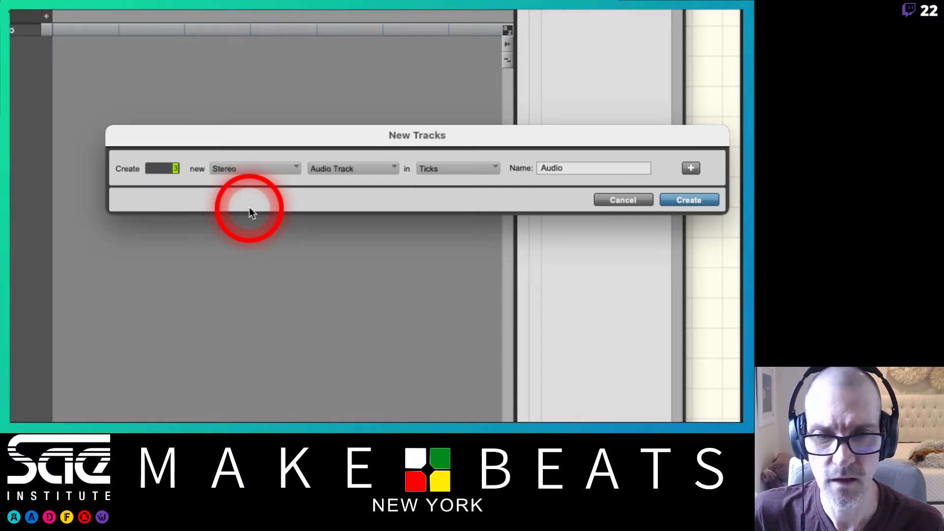
Add a row for 5 Mono Audio Tracks and another row for 2 Stereo Aux Input tracks
{"action": "key", "text": "super+shift+Down"}
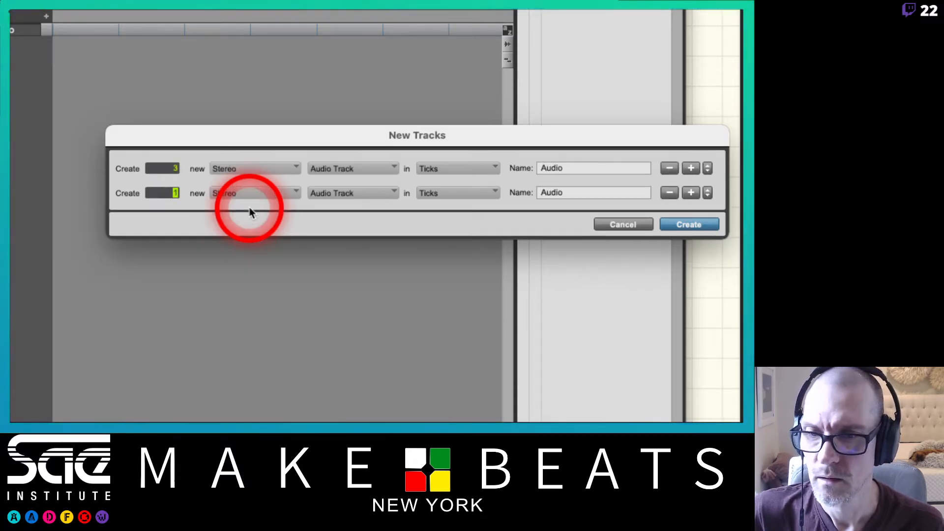
{"action": "type", "text": "6"}
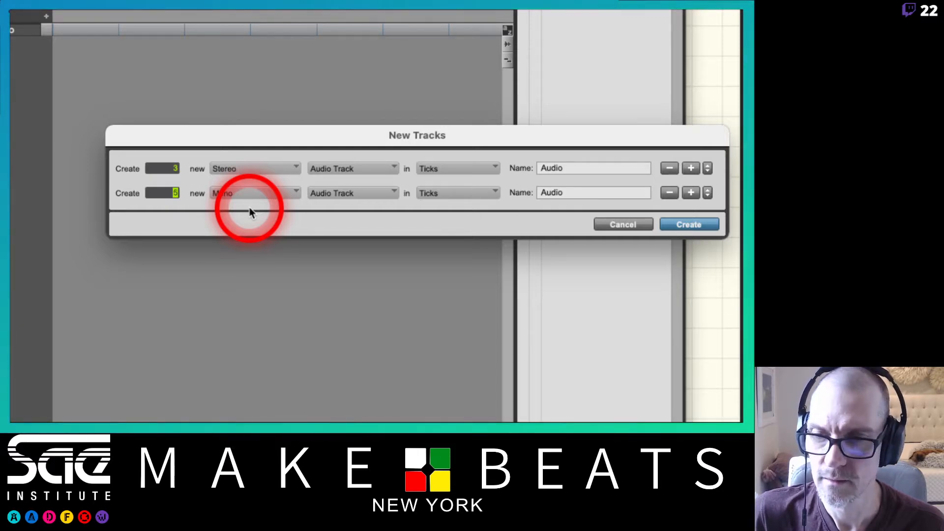
{"action": "key", "text": "super+shift+Down"}
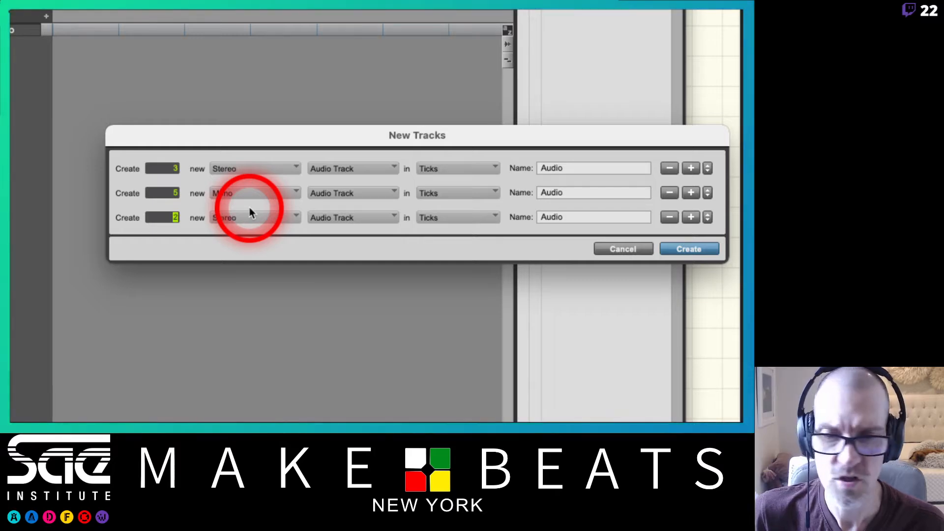
{"action": "key", "text": "super+Down"}
{"action": "key", "text": "super+Down"}
{"action": "key", "text": "super+Up"}
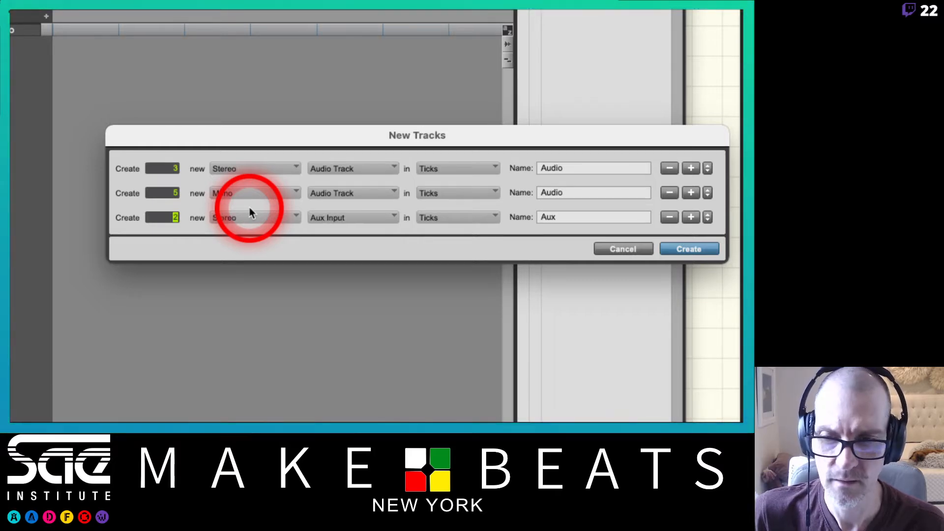
Add a fourth row for 1 Stereo Master Fader track
{"action": "key", "text": "super+shift+Down"}
{"action": "key", "text": "super+Right"}
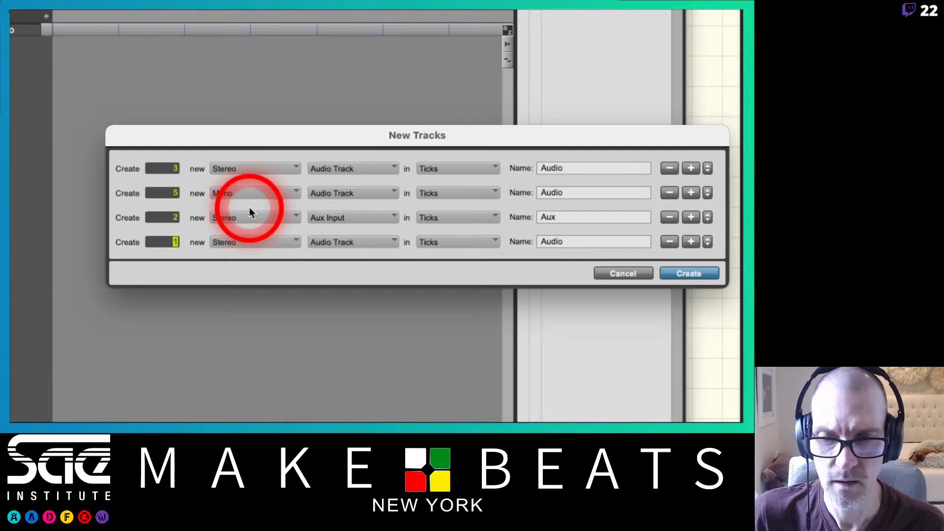
{"action": "key", "text": "super+Down"}
{"action": "key", "text": "super+Down"}
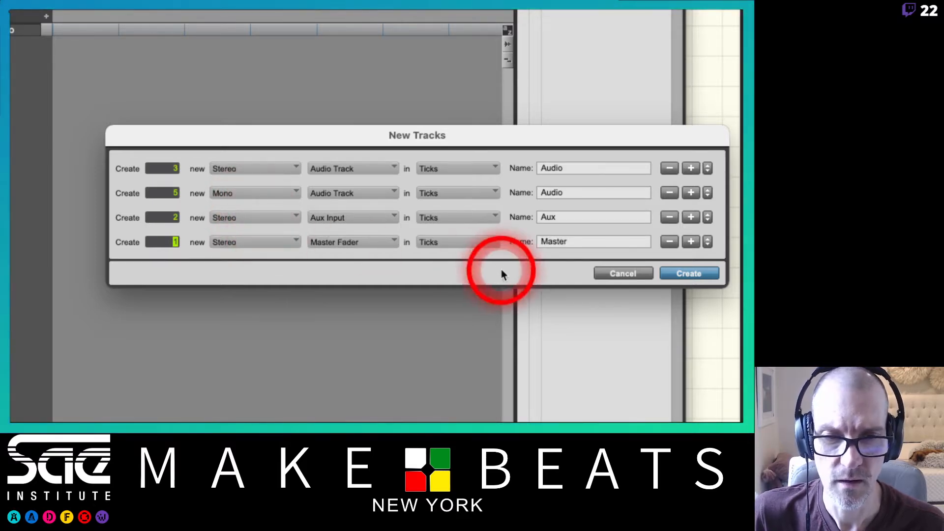
Change the timebase of all four new track rows to Samples
{"action": "left_click", "coordinate": [462, 169]}
{"action": "left_click", "coordinate": [459, 157]}
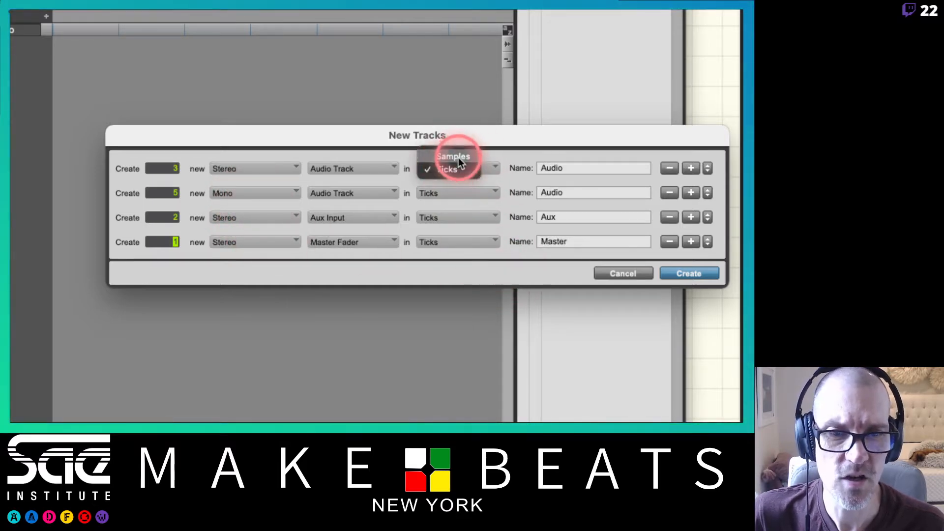
{"action": "left_click", "coordinate": [456, 188]}
{"action": "left_click", "coordinate": [454, 183]}
{"action": "left_click", "coordinate": [452, 224]}
{"action": "left_click", "coordinate": [448, 210]}
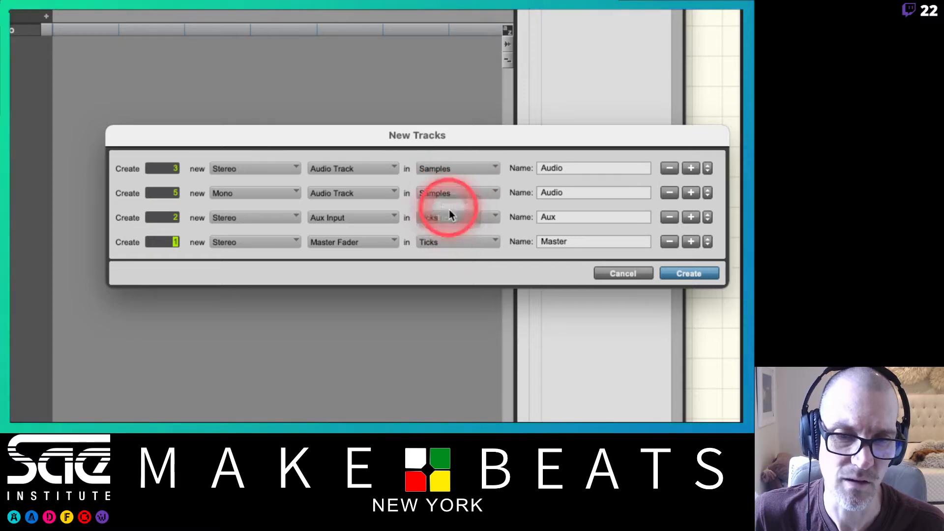
{"action": "left_click", "coordinate": [447, 240]}
{"action": "left_click", "coordinate": [445, 231]}
{"action": "left_click", "coordinate": [501, 240]}
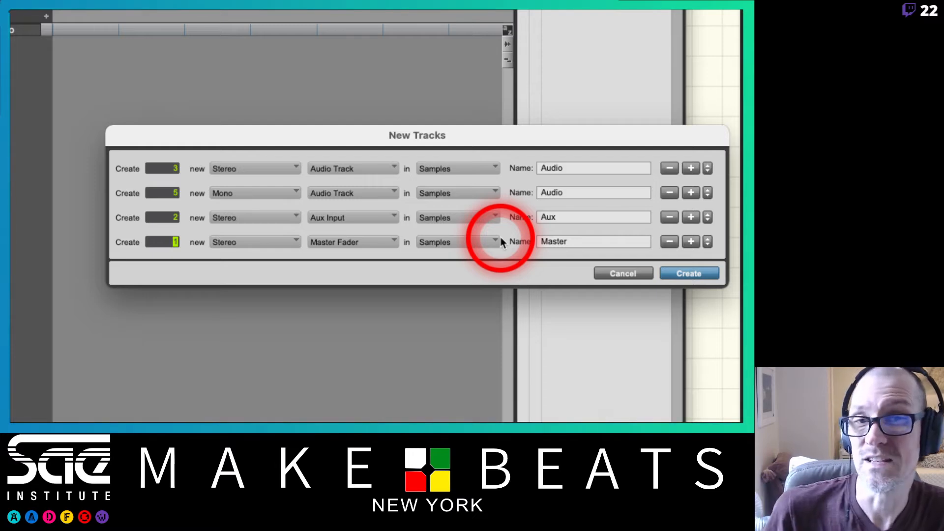
Create the configured tracks and set the height of all tracks in the Edit window to small
{"action": "left_click", "coordinate": [554, 274]}
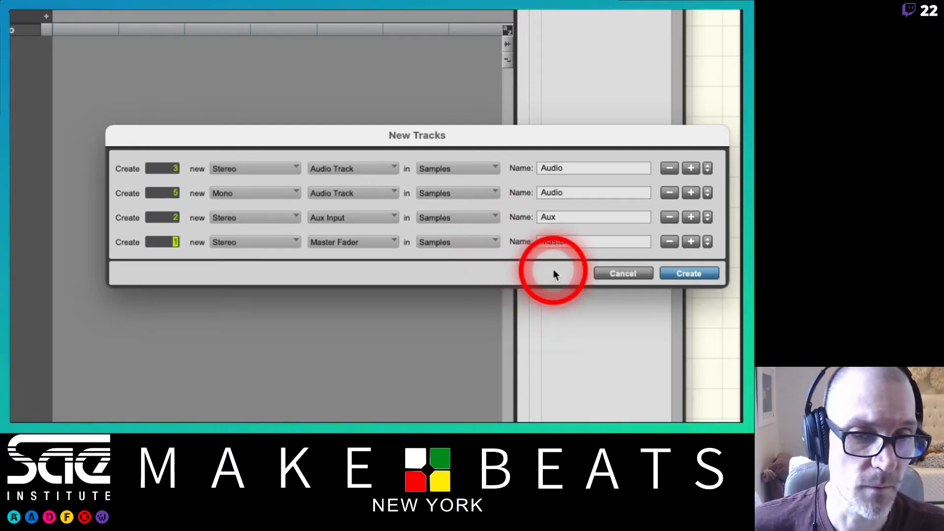
{"action": "left_click", "coordinate": [679, 274]}
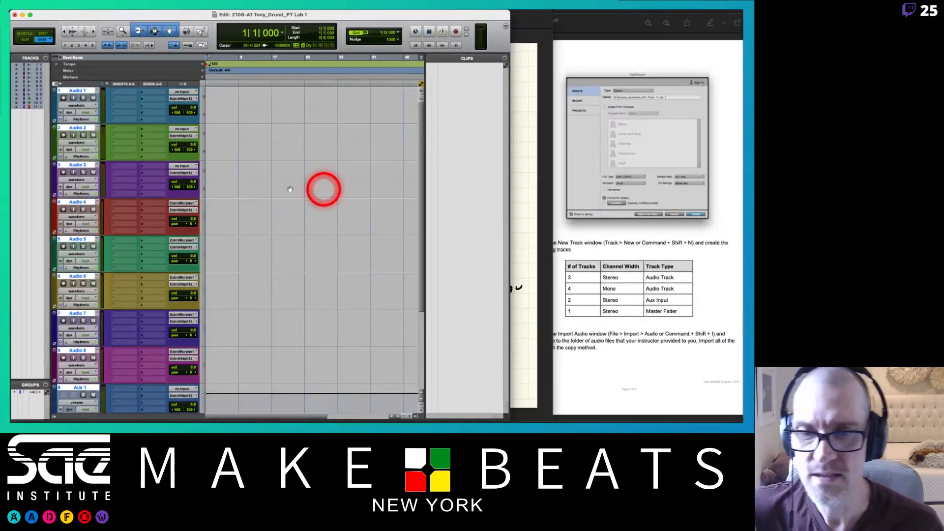
{"action": "left_click", "coordinate": [204, 187]}
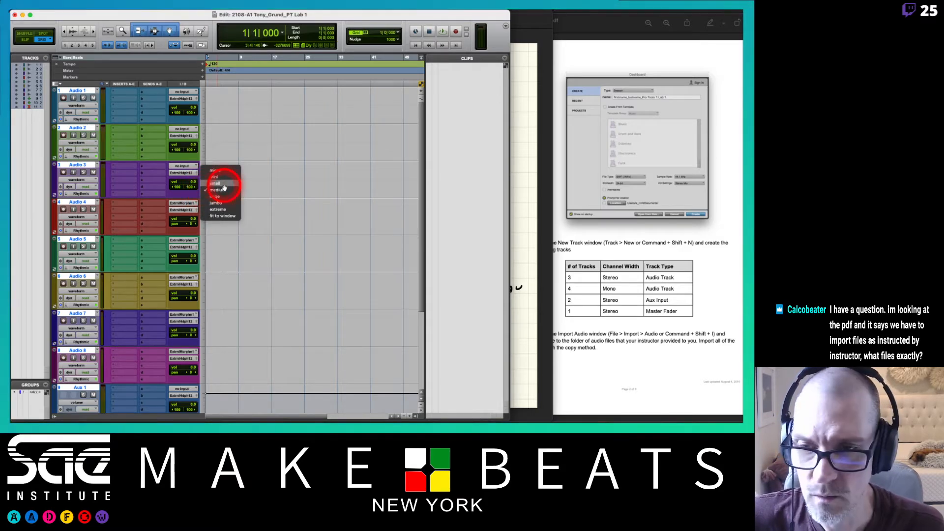
{"action": "left_click", "coordinate": [222, 184]}
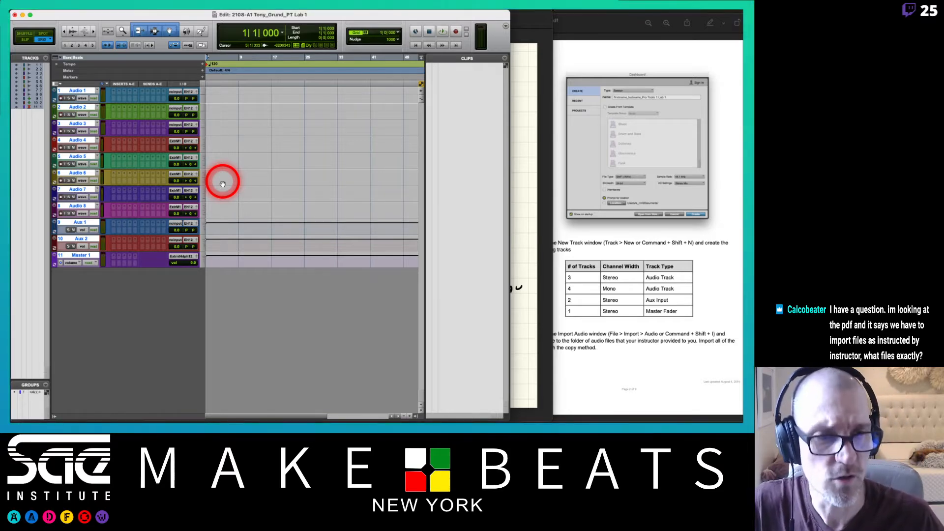
Check the PT1 Lab folder in Finder for the lab's audio files, and return to Pro Tools
{"action": "key", "text": "super+Tab"}
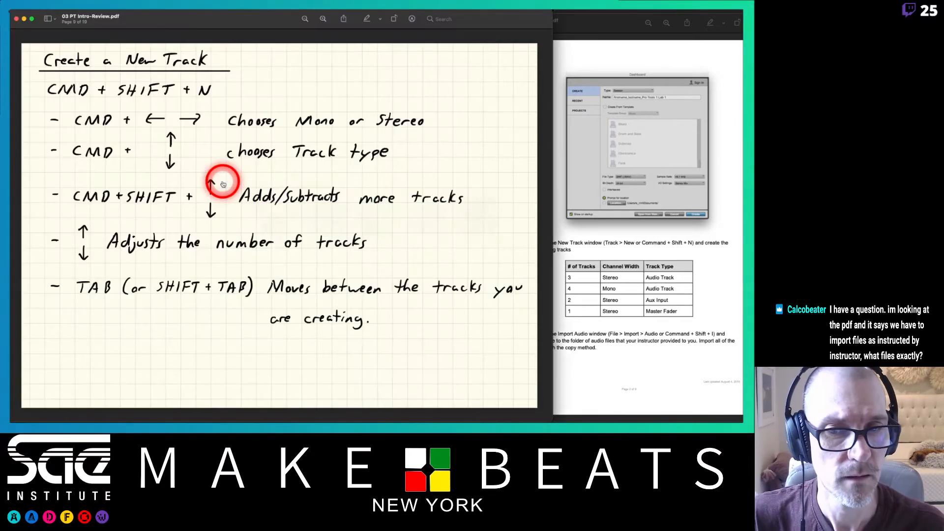
{"action": "key", "text": "super+Tab"}
{"action": "key", "text": "super+Tab"}
{"action": "left_click", "coordinate": [688, 90]}
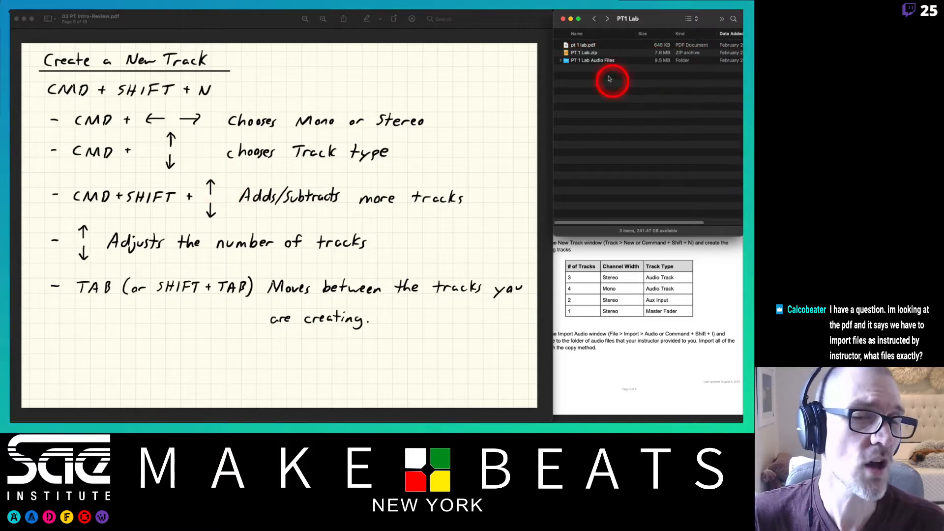
{"action": "key", "text": "super+Tab"}
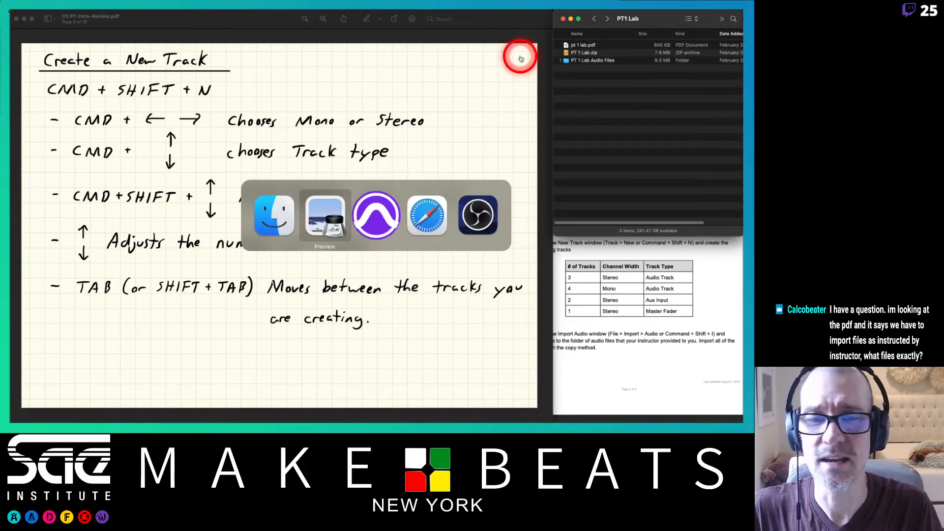
{"action": "key", "text": "super+Tab"}
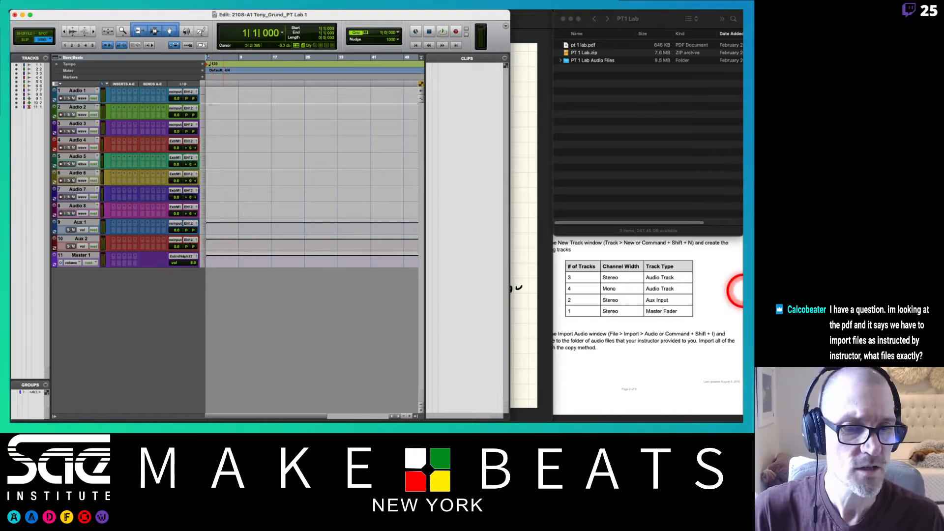
Read step 4 of pt 1 lab.pdf on importing audio, and switch to the PT1 Lab folder in Finder
{"action": "left_click", "coordinate": [719, 297]}
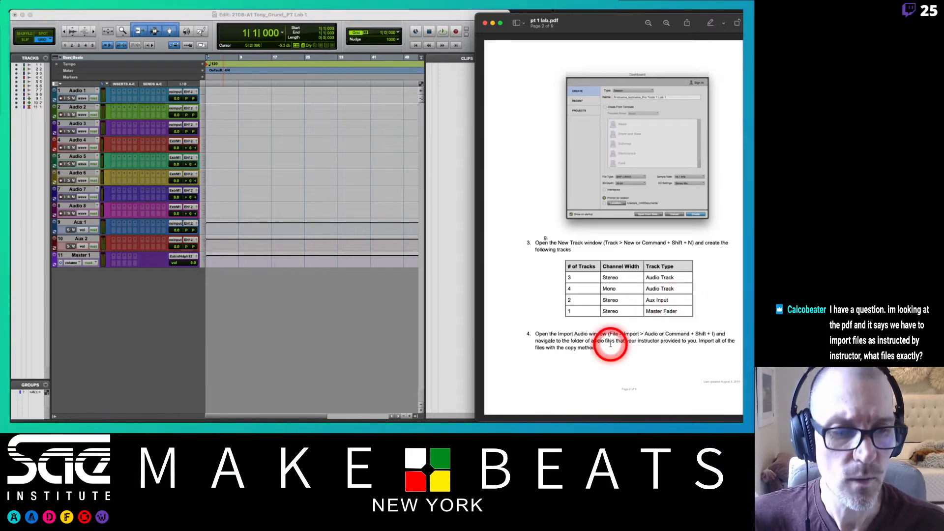
{"action": "key", "text": "super+Tab"}
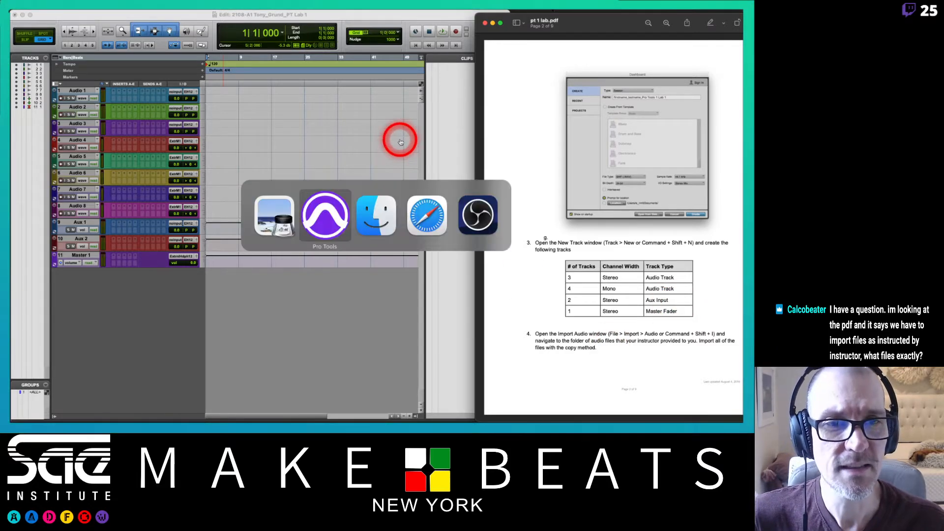
{"action": "key", "text": "super+Tab"}
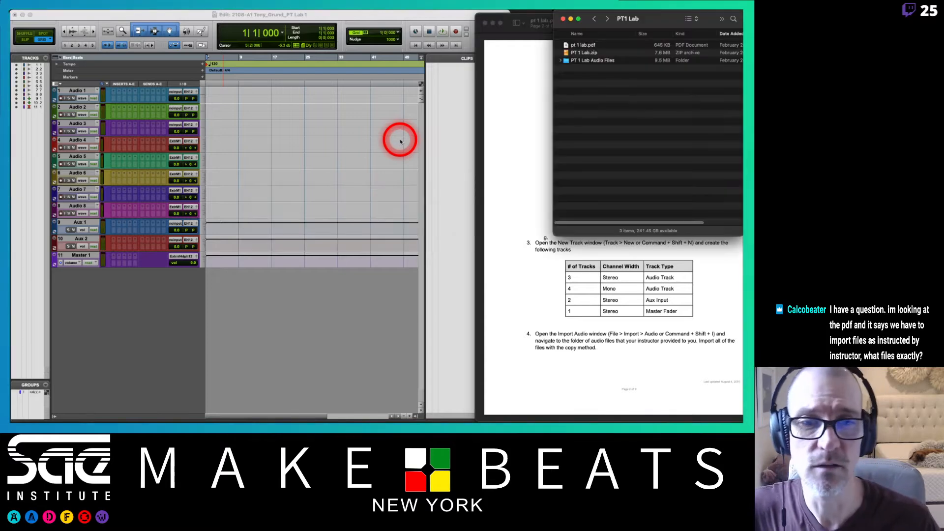
Check the PT 1 Lab assignment page in the browser, and open the PT 1 Lab Audio Files folder in Finder
{"action": "key", "text": "super+Tab"}
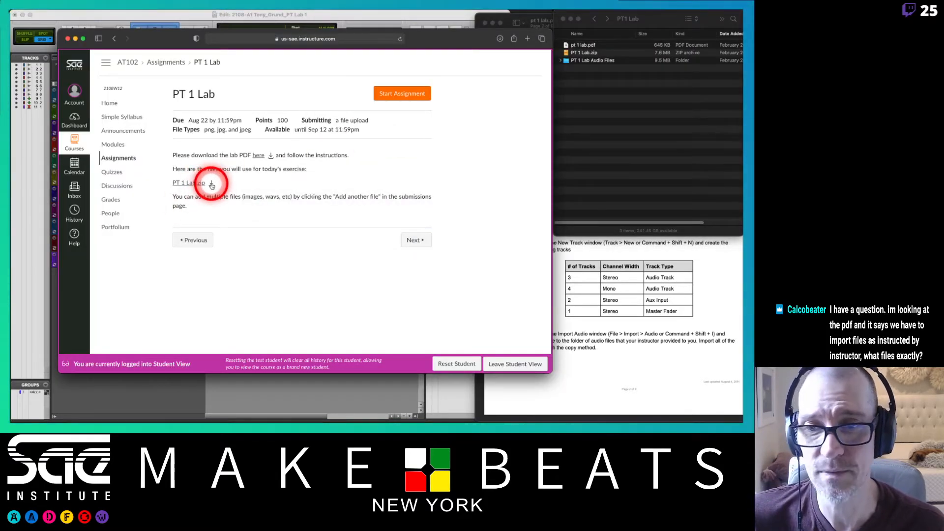
{"action": "left_click", "coordinate": [652, 128]}
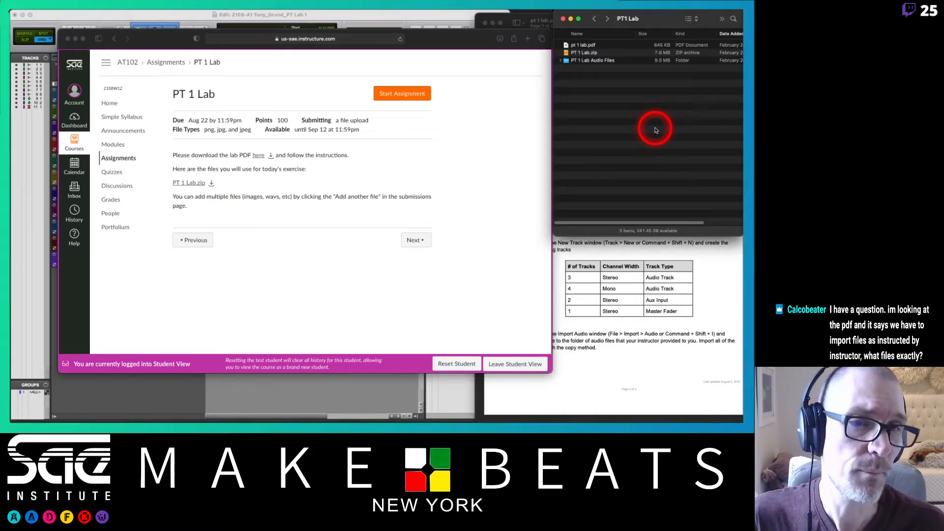
{"action": "left_click", "coordinate": [593, 60]}
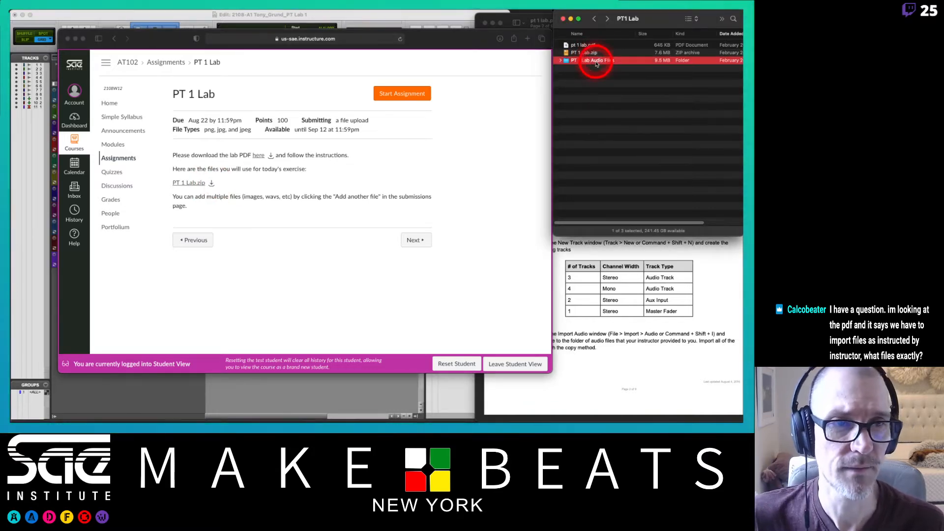
{"action": "double_click", "coordinate": [595, 61]}
{"action": "left_click", "coordinate": [586, 61]}
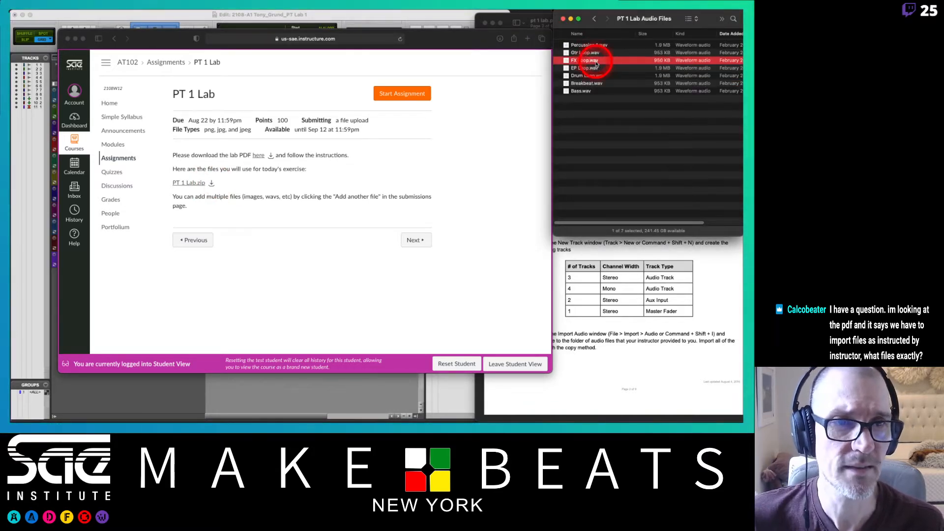
Switch back to the Pro Tools Edit window and open the Import Audio window
{"action": "left_click", "coordinate": [442, 19]}
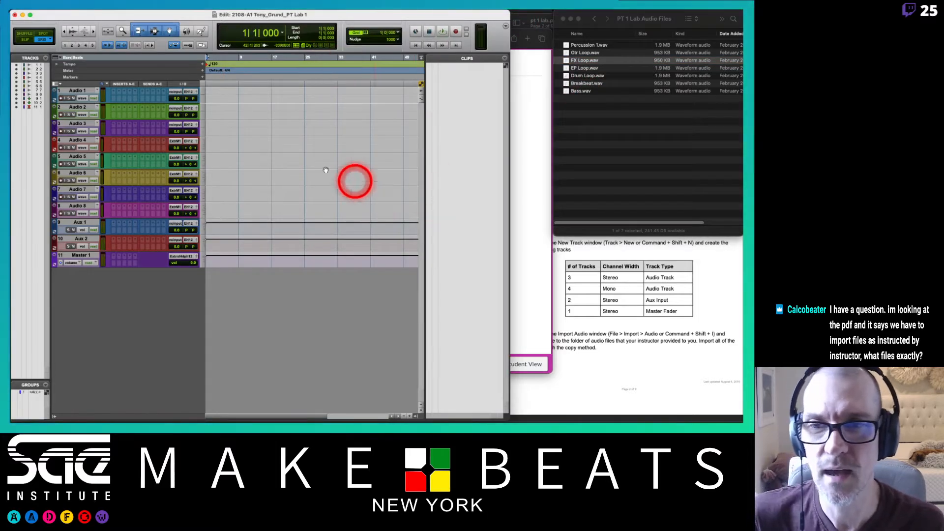
{"action": "left_click", "coordinate": [123, 16]}
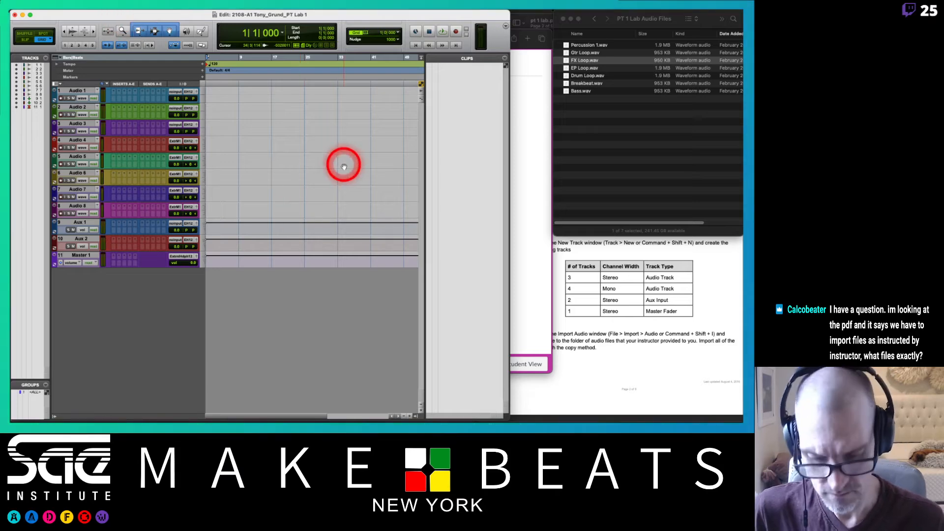
{"action": "key", "text": "super+shift+i"}
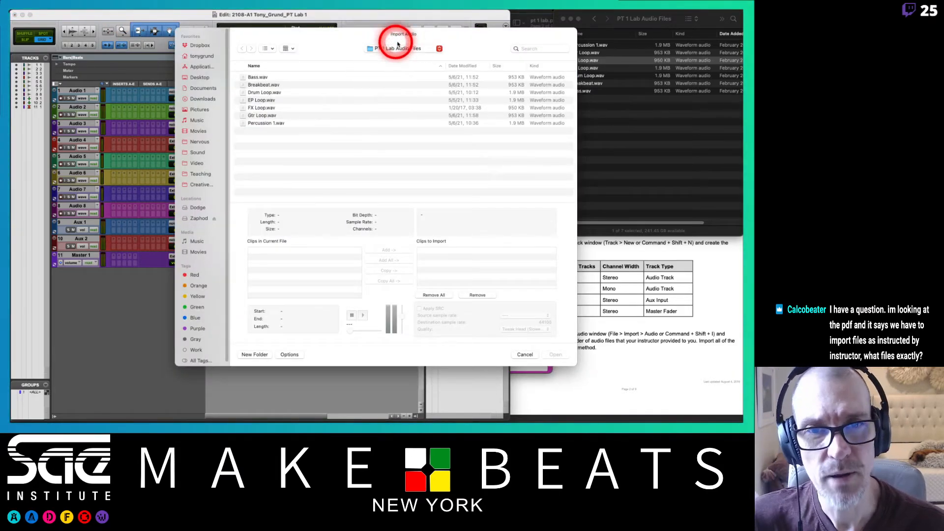
{"action": "left_click", "coordinate": [260, 77]}
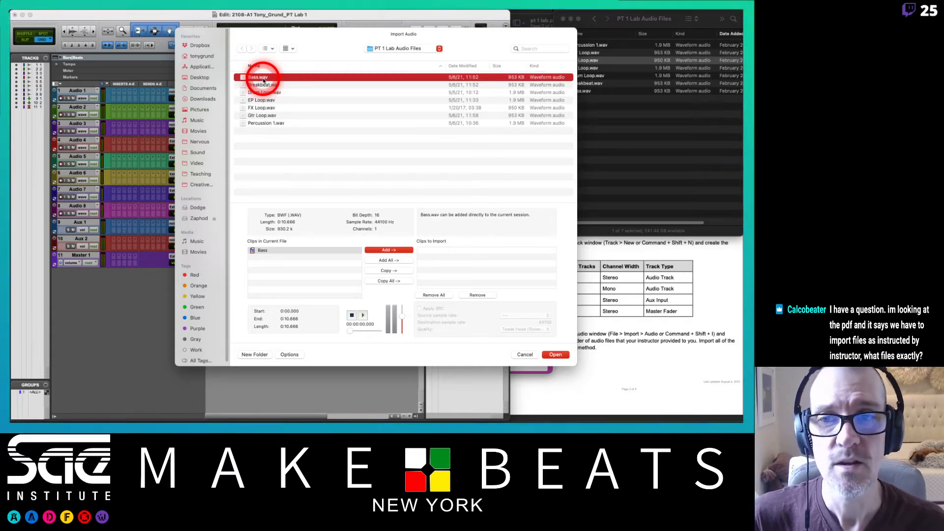
{"action": "left_click", "coordinate": [261, 124], "text": "shift"}
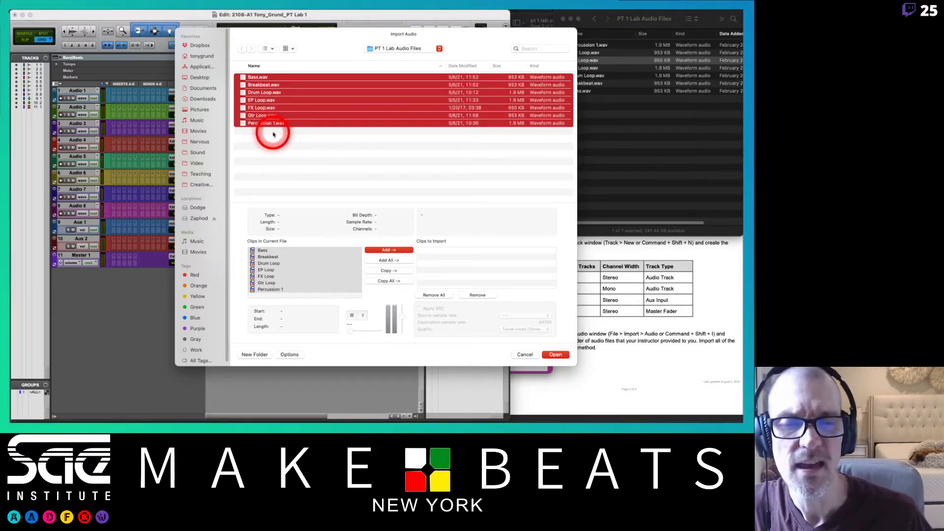
{"action": "left_click", "coordinate": [273, 134]}
Go through the files in the PT 1 Lab Audio Files folder one by one, starting at Bass.wav, to examine their properties
{"action": "left_click", "coordinate": [260, 77]}
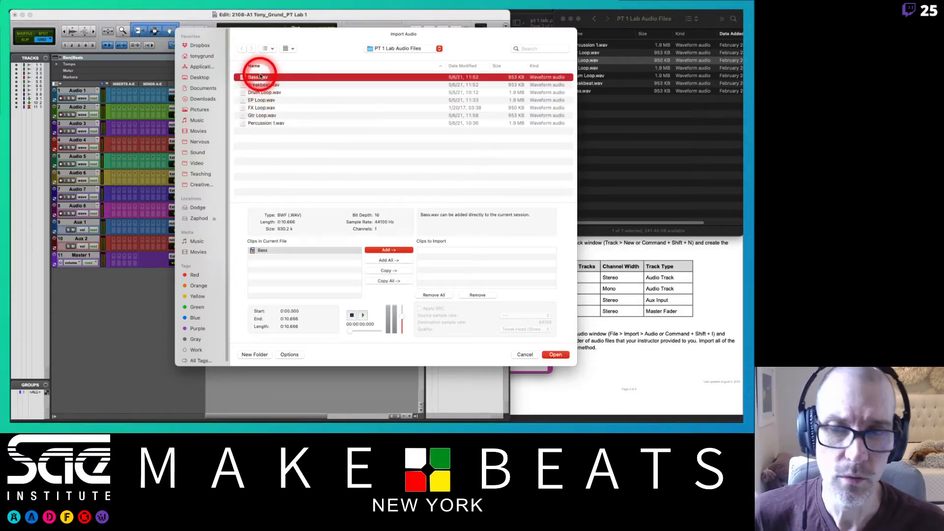
{"action": "key", "text": "Down"}
{"action": "key", "text": "Down"}
{"action": "key", "text": "Down"}
{"action": "key", "text": "Down"}
{"action": "key", "text": "Down"}
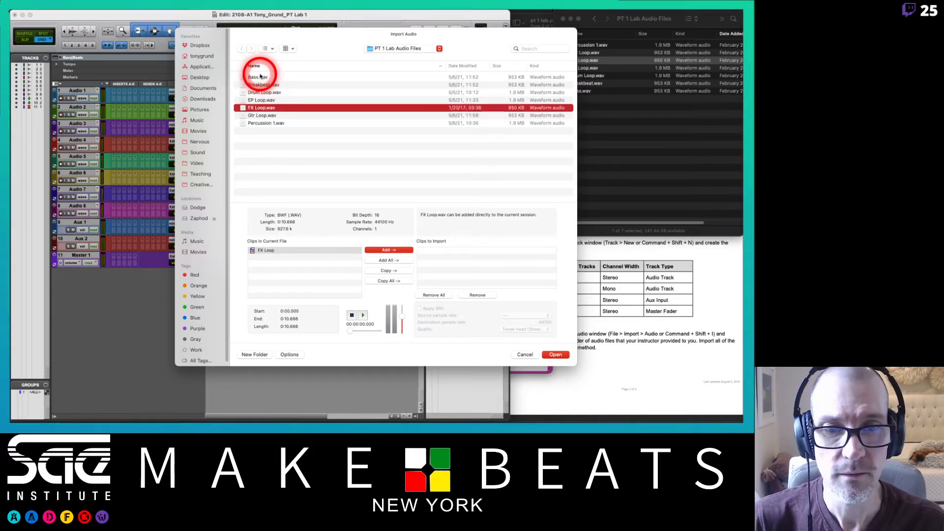
{"action": "key", "text": "Down"}
{"action": "key", "text": "Up"}
{"action": "key", "text": "Up"}
{"action": "key", "text": "Up"}
{"action": "key", "text": "Up"}
{"action": "key", "text": "Up"}
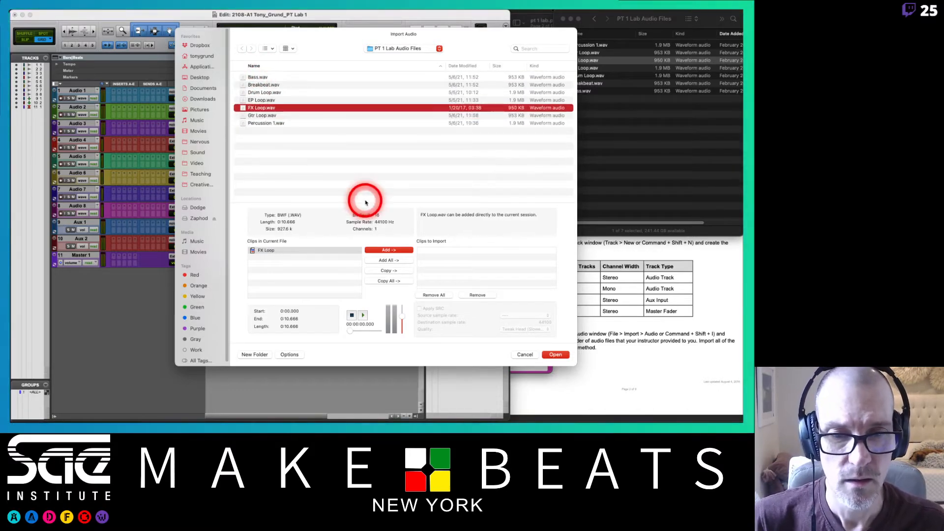
{"action": "key", "text": "Down"}
{"action": "key", "text": "Up"}
{"action": "key", "text": "Up"}
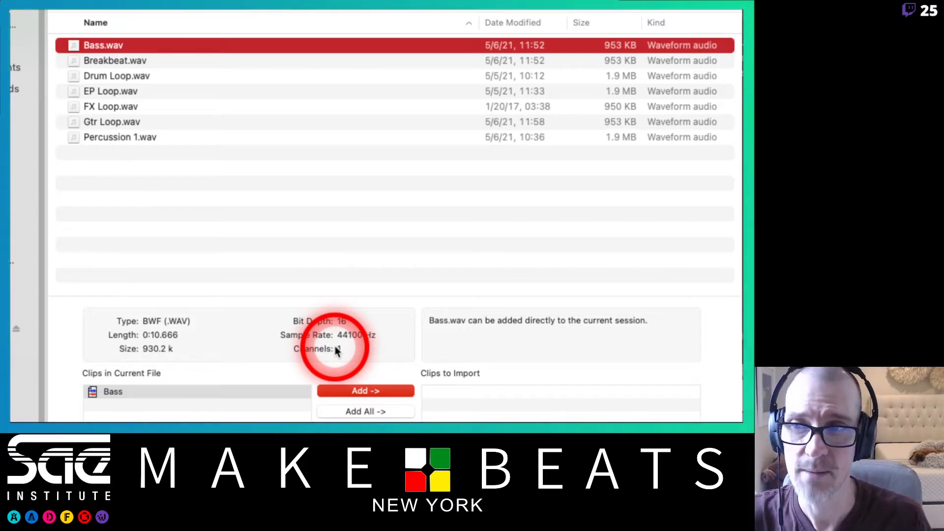
Compare the number of channels of Bass.wav, Breakbeat.wav and Drum Loop.wav to tell mono from stereo files
{"action": "key", "text": "Down"}
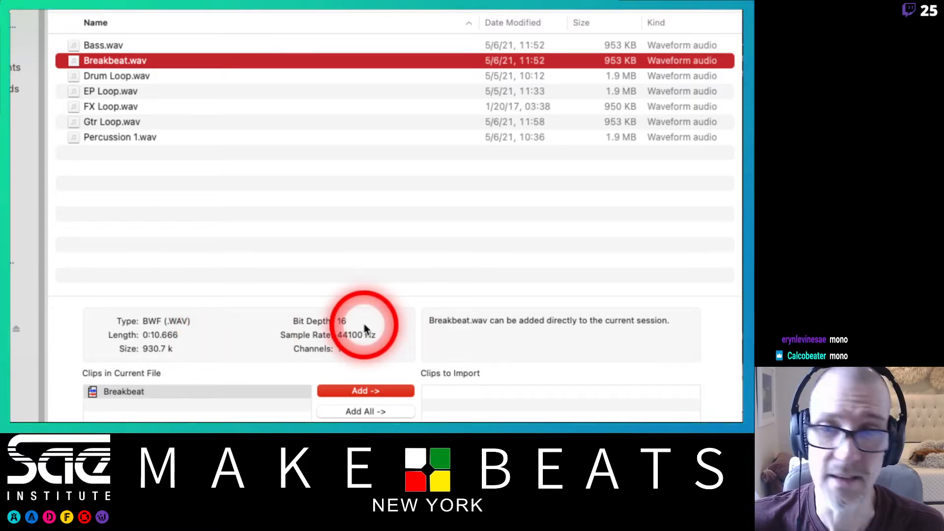
{"action": "key", "text": "Up"}
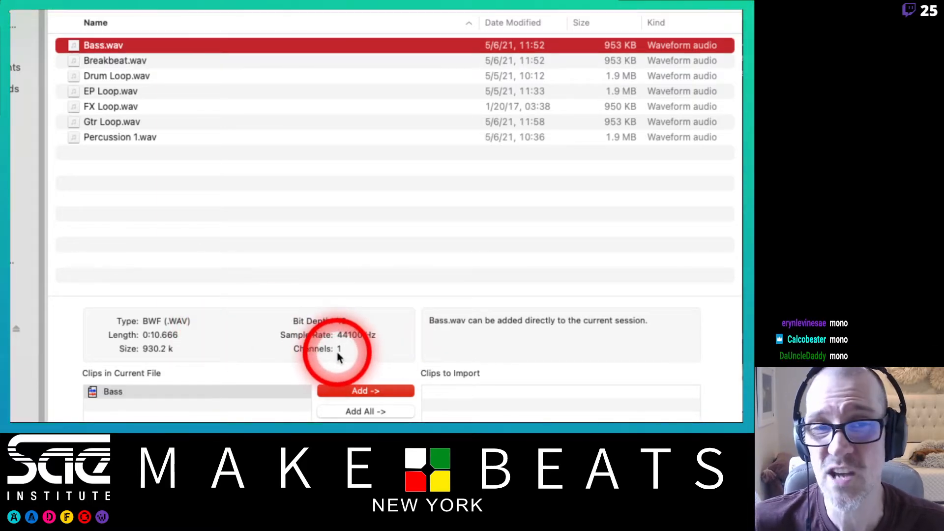
{"action": "key", "text": "Down"}
{"action": "key", "text": "Down"}
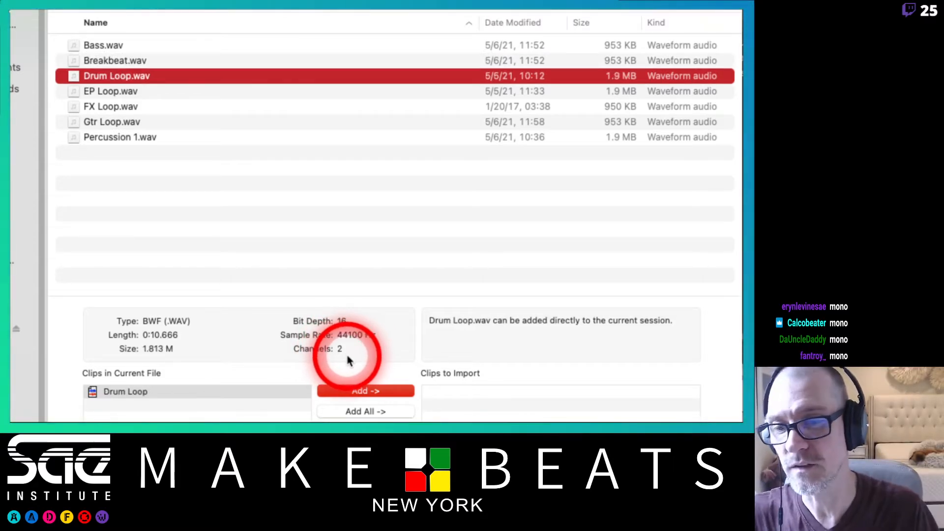
{"action": "key", "text": "Up"}
{"action": "key", "text": "Up"}
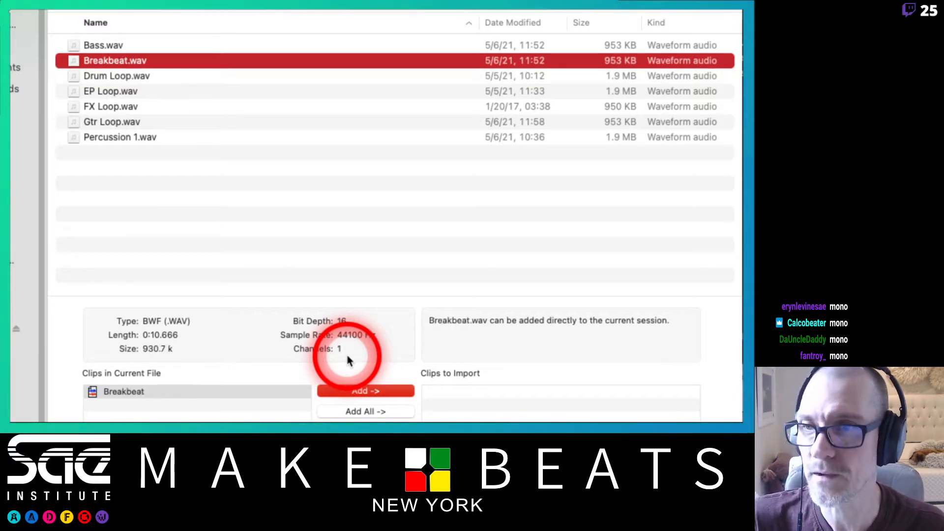
{"action": "key", "text": "Down"}
{"action": "key", "text": "Down"}
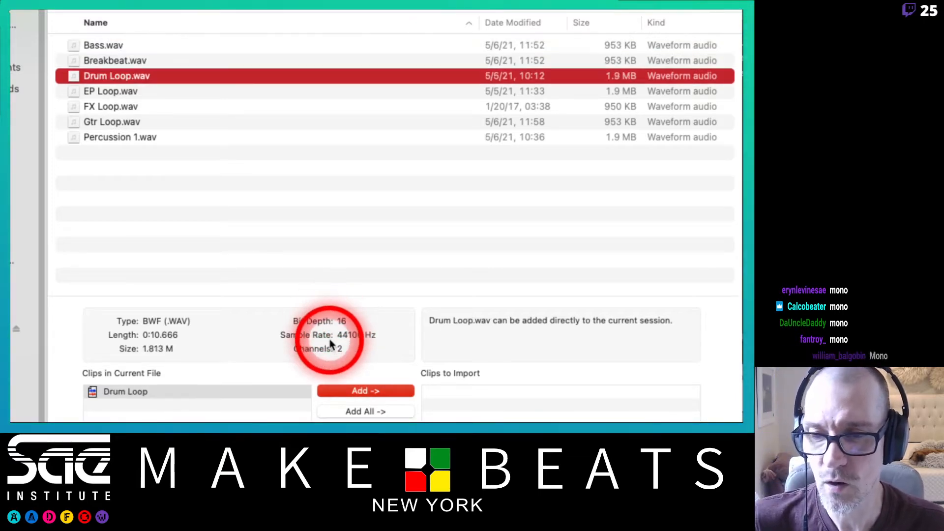
{"action": "key", "text": "Up"}
{"action": "key", "text": "Up"}
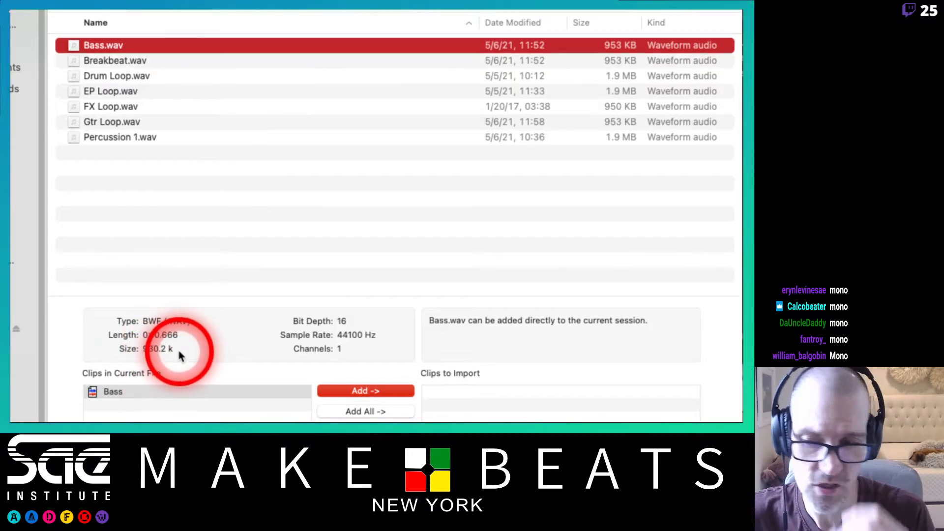
Compare the file sizes and channels of the remaining files, including EP Loop.wav, FX Loop.wav and Percussion 1.wav
{"action": "key", "text": "Down"}
{"action": "key", "text": "Down"}
{"action": "key", "text": "Down"}
{"action": "key", "text": "Down"}
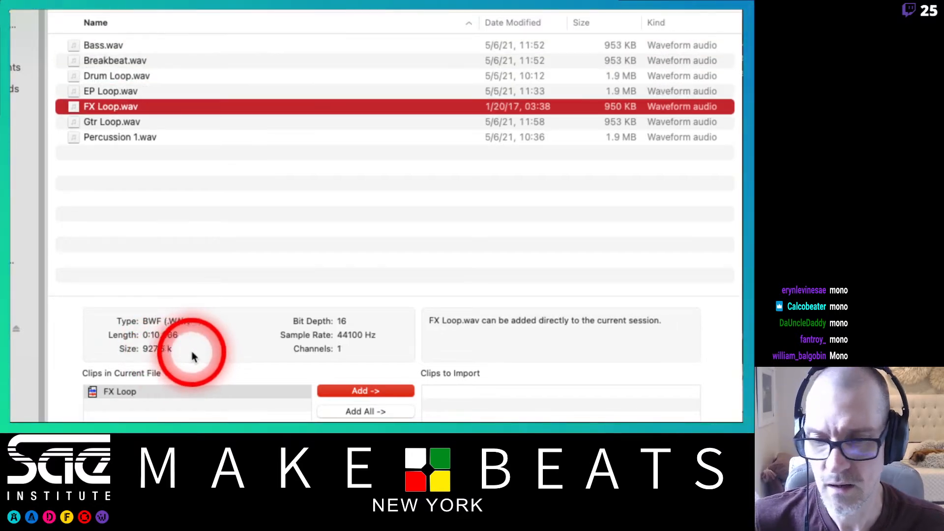
{"action": "key", "text": "Up"}
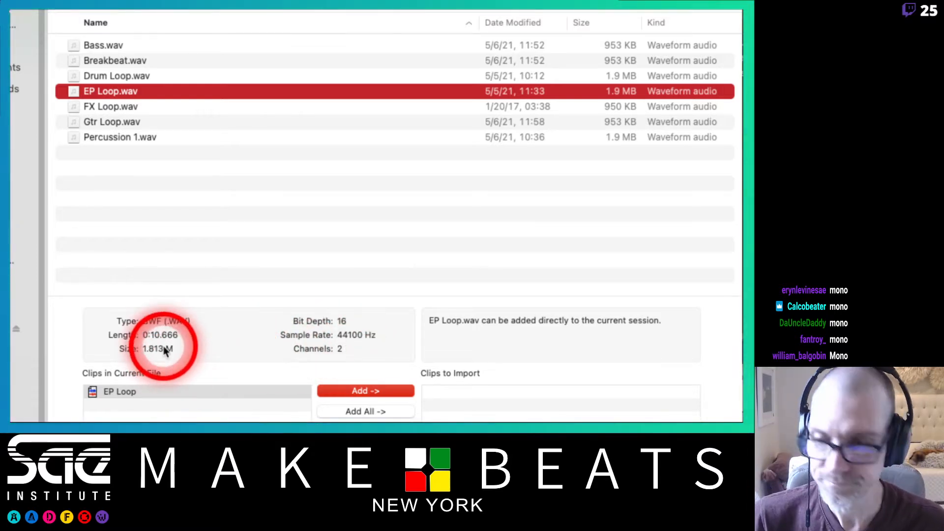
{"action": "key", "text": "Down"}
{"action": "key", "text": "Down"}
{"action": "key", "text": "Down"}
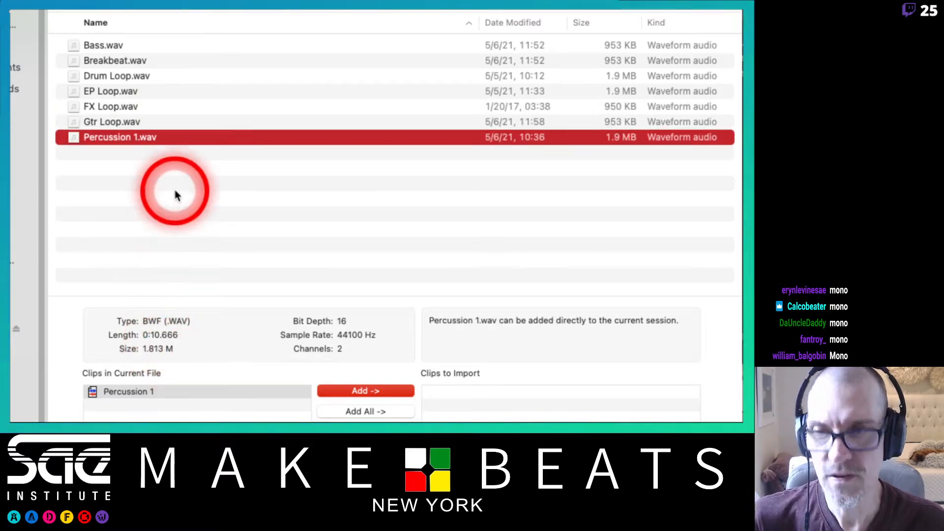
{"action": "left_click", "coordinate": [136, 45]}
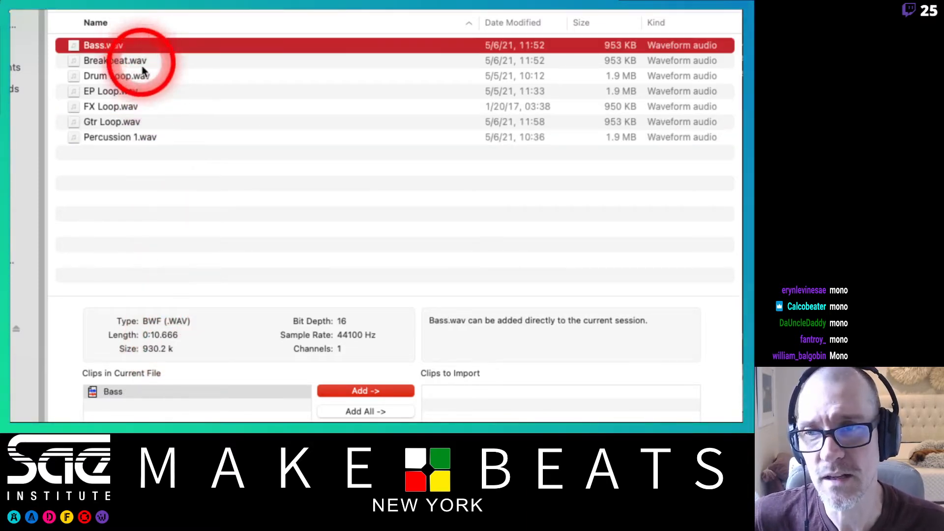
{"action": "left_click", "coordinate": [142, 138], "text": "shift"}
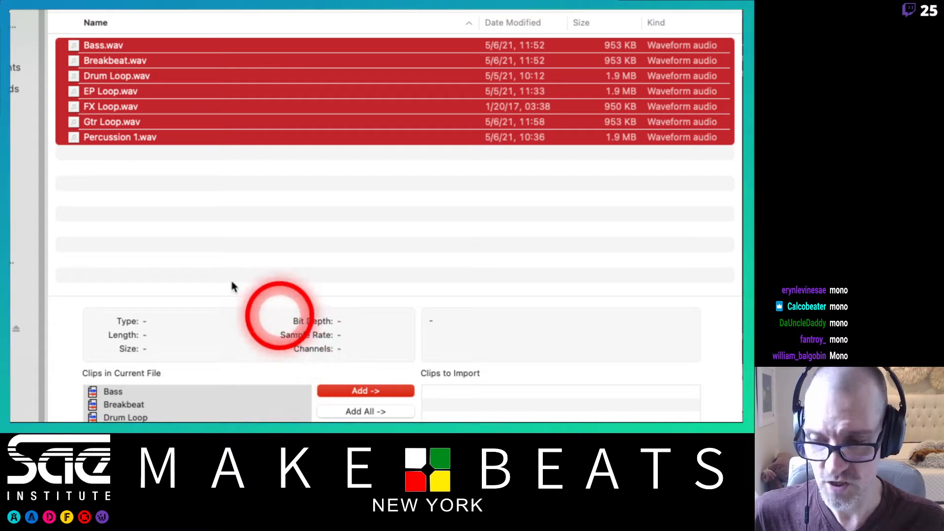
{"action": "left_click", "coordinate": [202, 251]}
Select all seven lab audio files and add them to Clips to Import with the copy method, as step 4 of the lab PDF instructs
{"action": "left_click", "coordinate": [123, 45]}
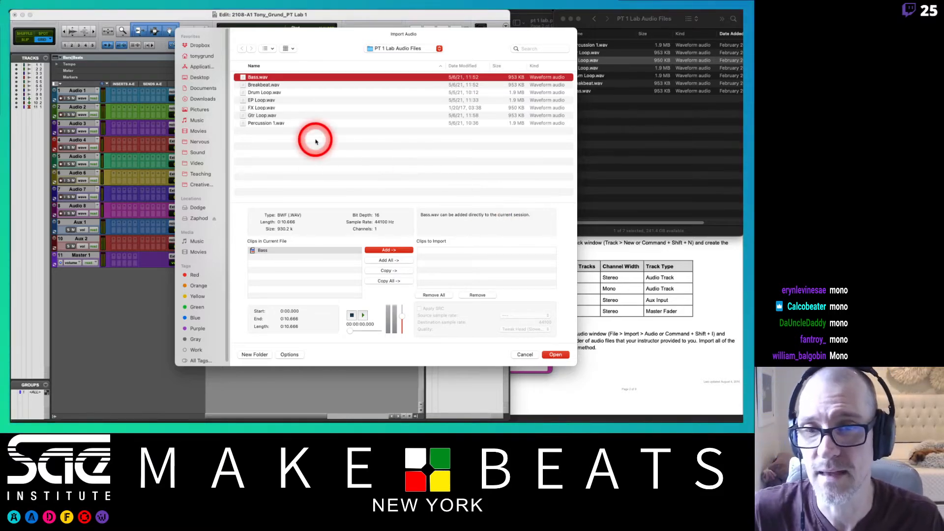
{"action": "key", "text": "super+a"}
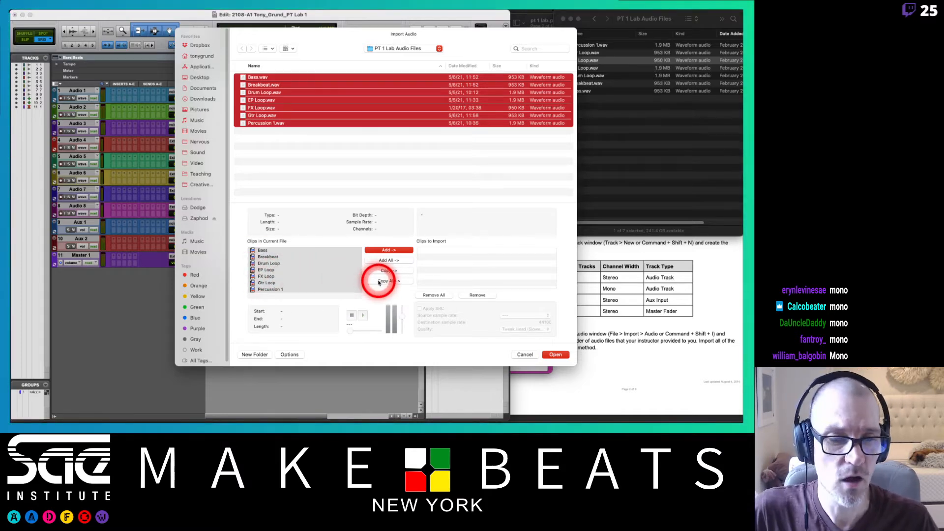
{"action": "left_click", "coordinate": [623, 337]}
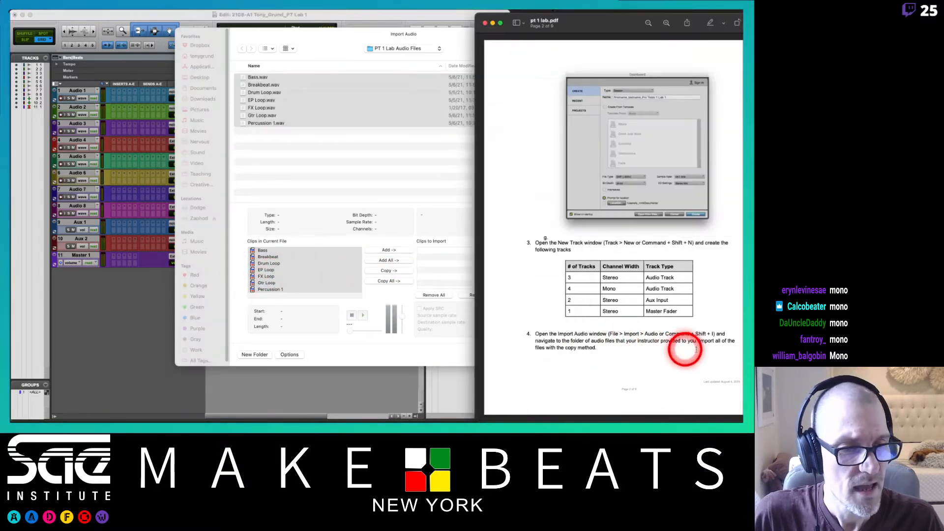
{"action": "left_click_drag", "start_coordinate": [696, 350], "coordinate": [590, 351]}
{"action": "left_click", "coordinate": [447, 168]}
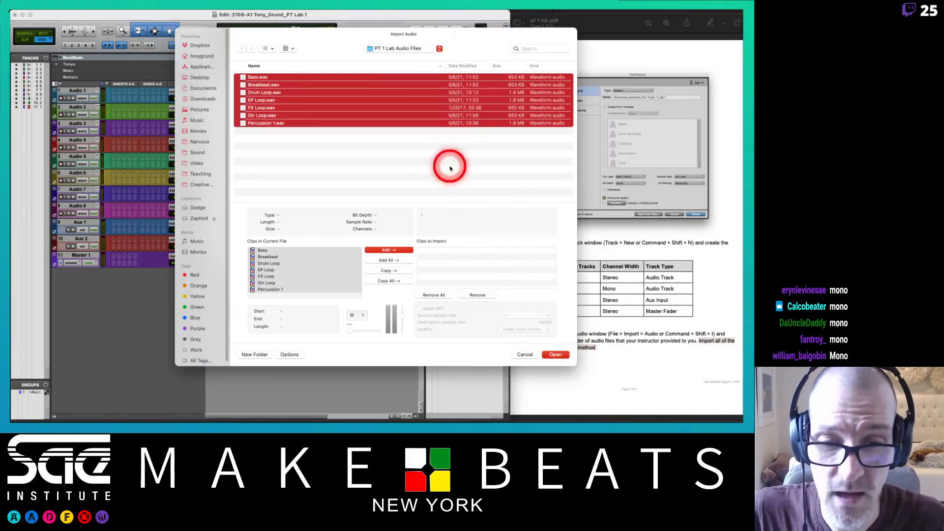
{"action": "left_click", "coordinate": [388, 281]}
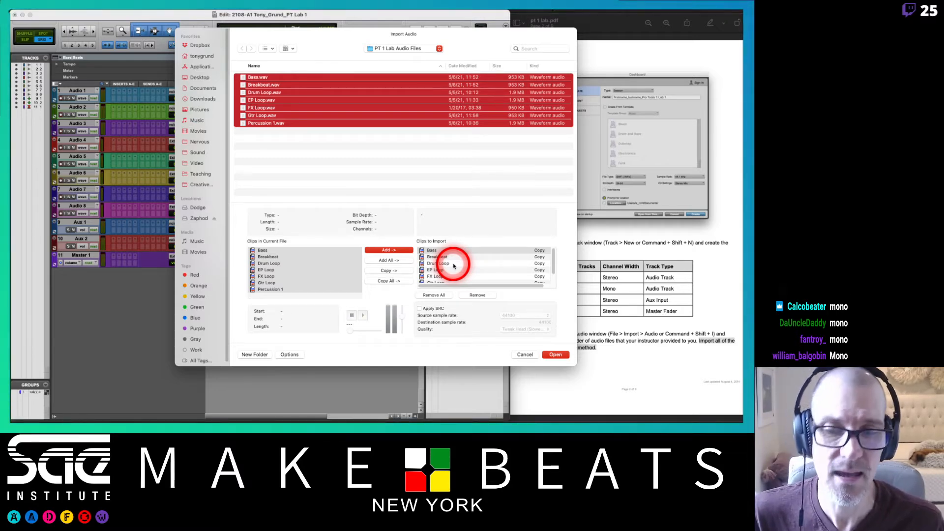
{"action": "scroll", "coordinate": [453, 266], "scroll_direction": "down", "scroll_amount": 2}
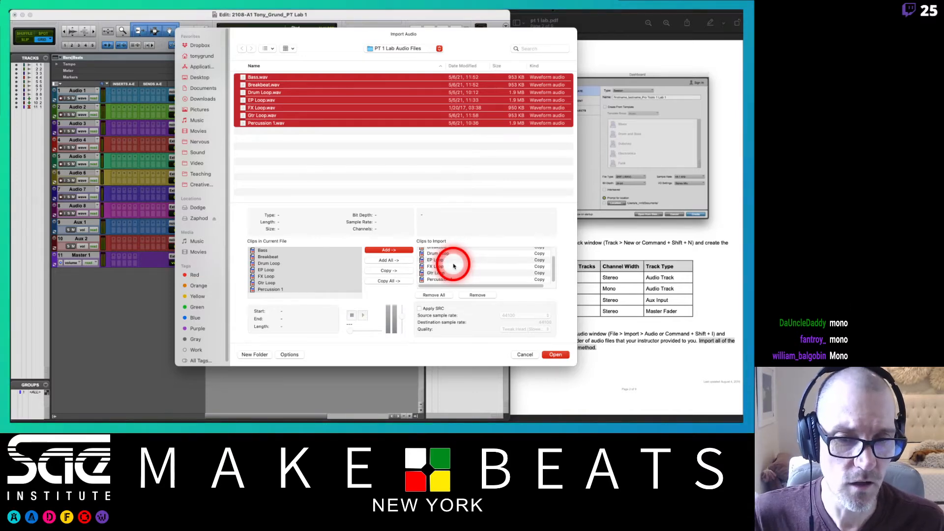
Proceed with the import, using the session's Audio Files folder as the destination for the copied files
{"action": "left_click", "coordinate": [555, 355]}
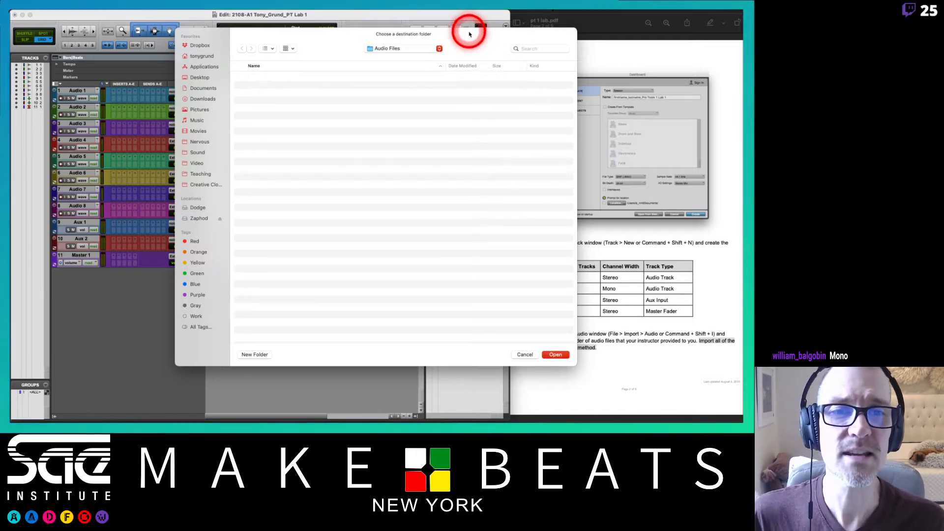
{"action": "left_click_drag", "start_coordinate": [467, 32], "coordinate": [419, 20]}
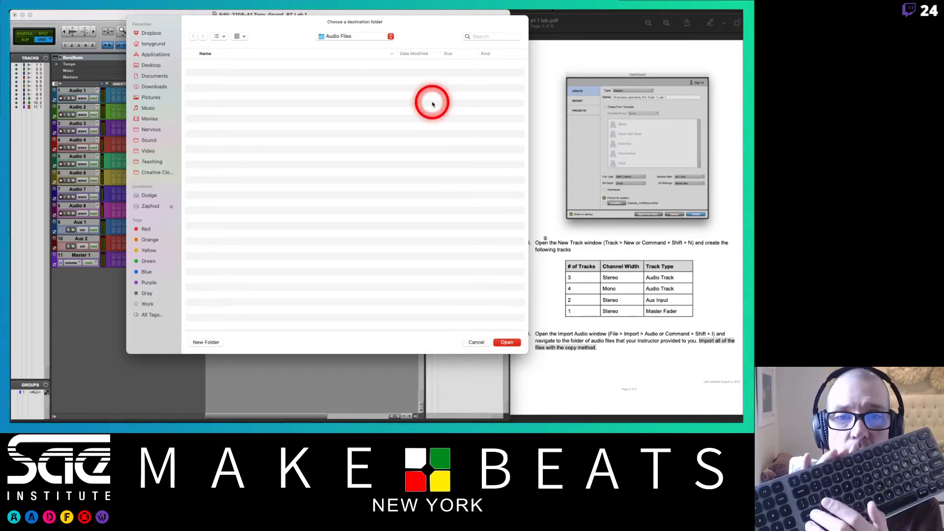
{"action": "key", "text": "Return"}
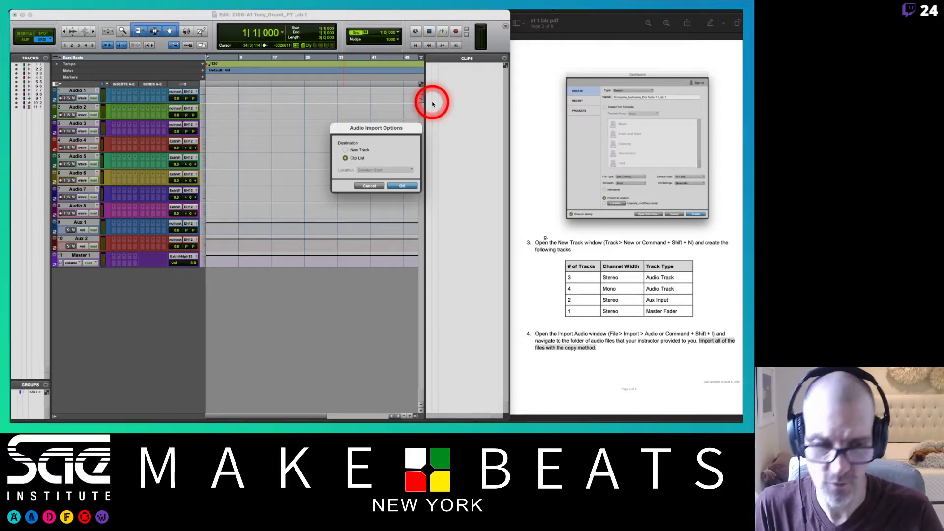
Switch to pt 1 lab.pdf and read page 3 on the audio import destination and the clip list
{"action": "key", "text": "super+Tab"}
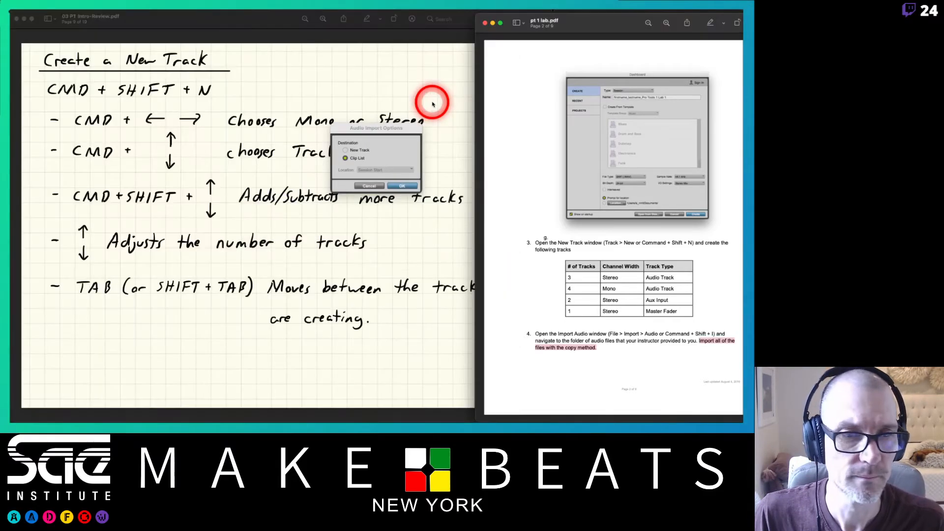
{"action": "key", "text": "Page_Down"}
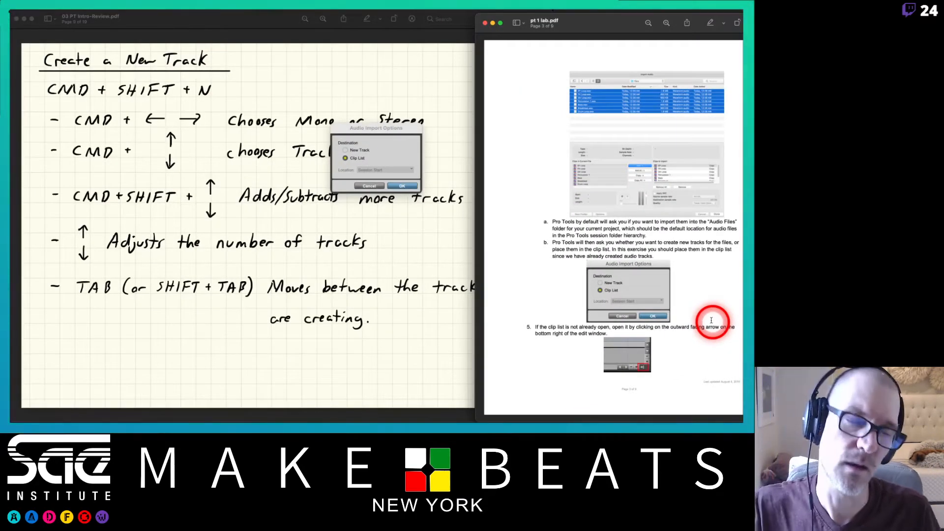
Return to Pro Tools, finish the audio import with Clip List as the destination, and narrow the clip list
{"action": "key", "text": "super+Tab"}
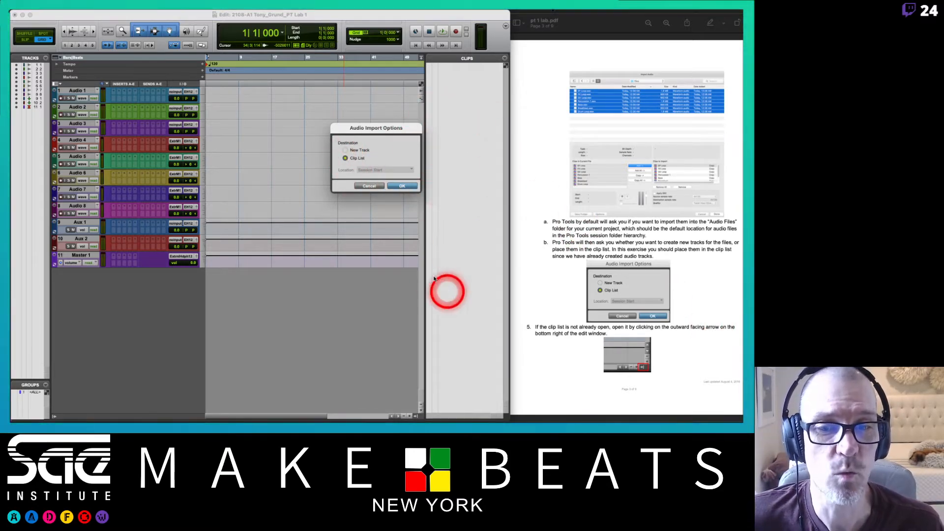
{"action": "left_click", "coordinate": [402, 186]}
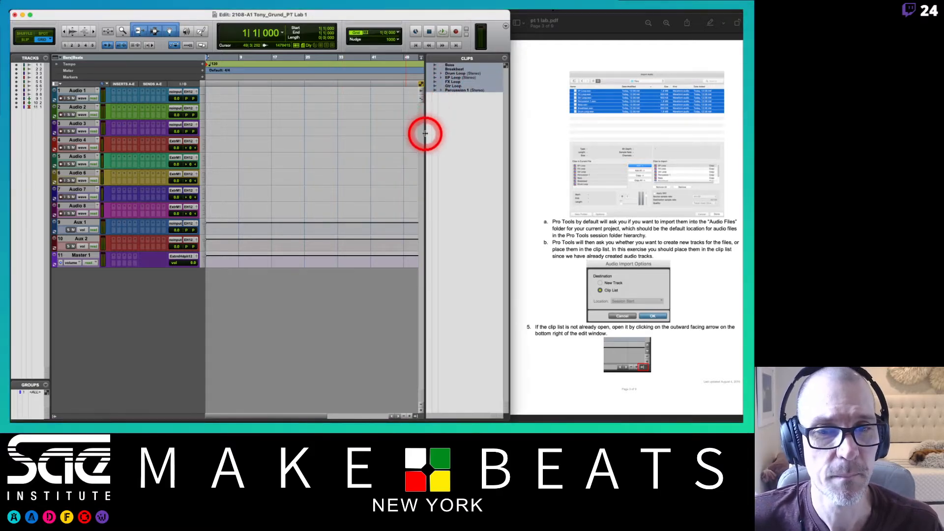
{"action": "left_click_drag", "start_coordinate": [425, 133], "coordinate": [436, 134]}
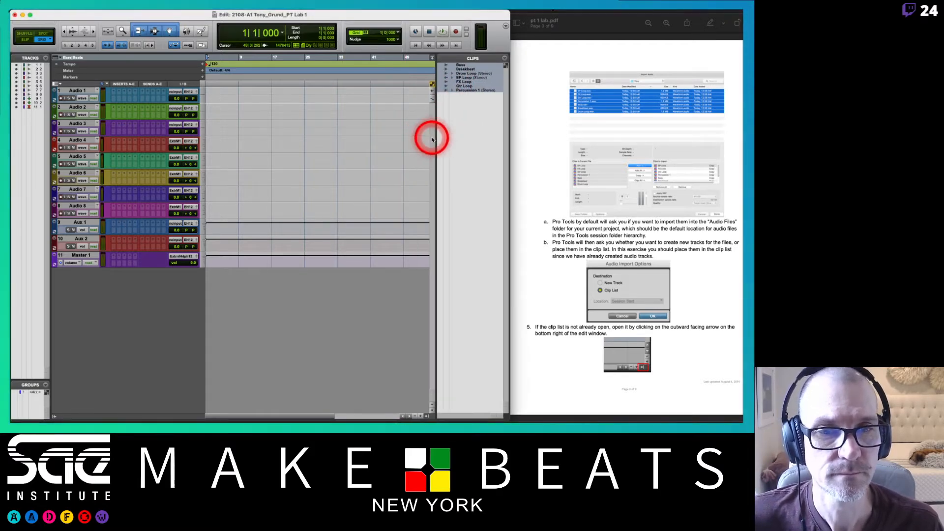
{"action": "left_click", "coordinate": [478, 141]}
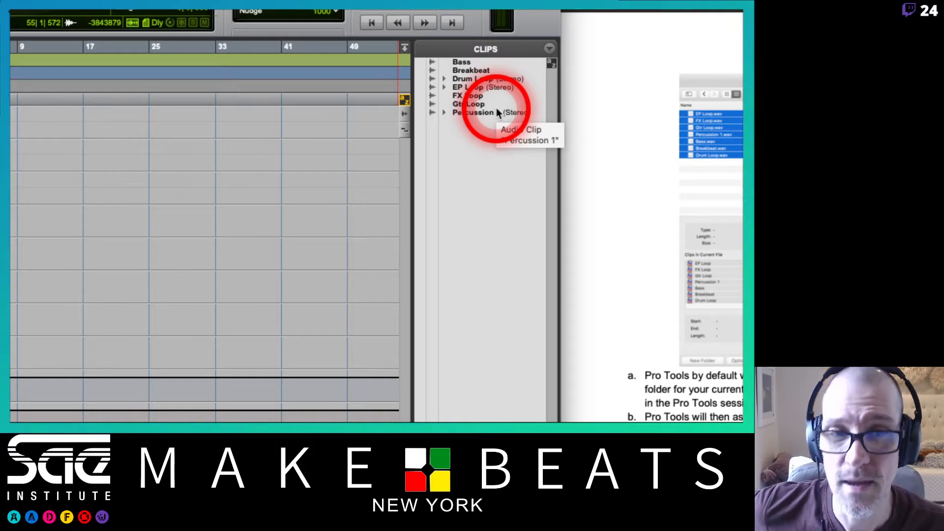
Examine the mono and stereo entries in the clip list, including the left and right channels of Drum Loop
{"action": "left_click", "coordinate": [444, 80]}
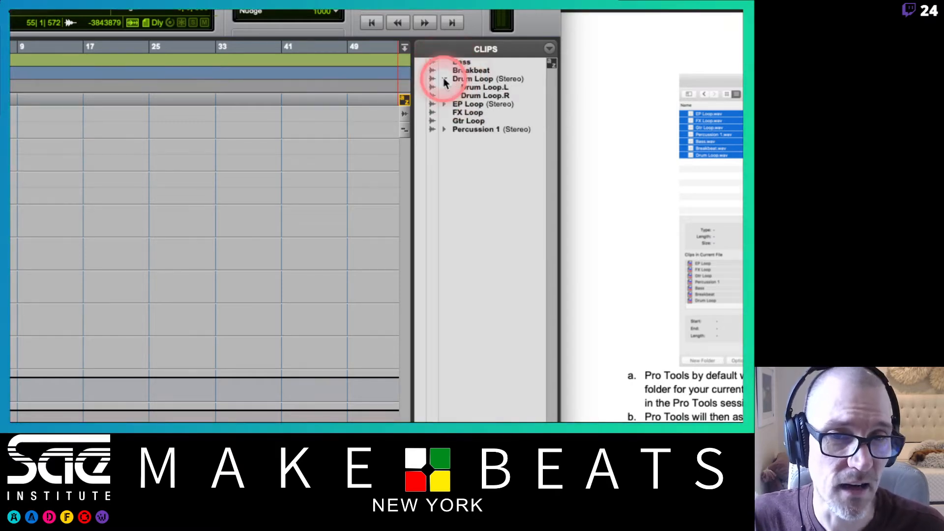
{"action": "left_click", "coordinate": [482, 87]}
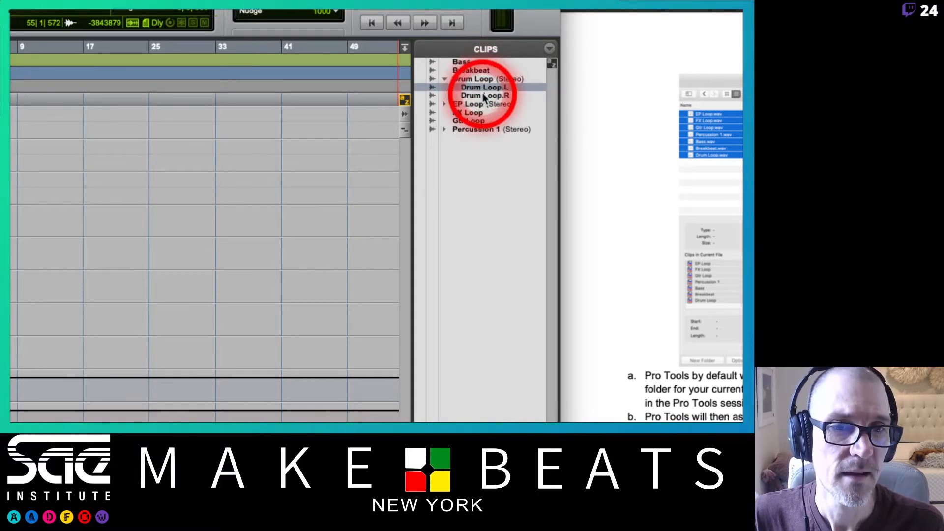
{"action": "left_click", "coordinate": [444, 78]}
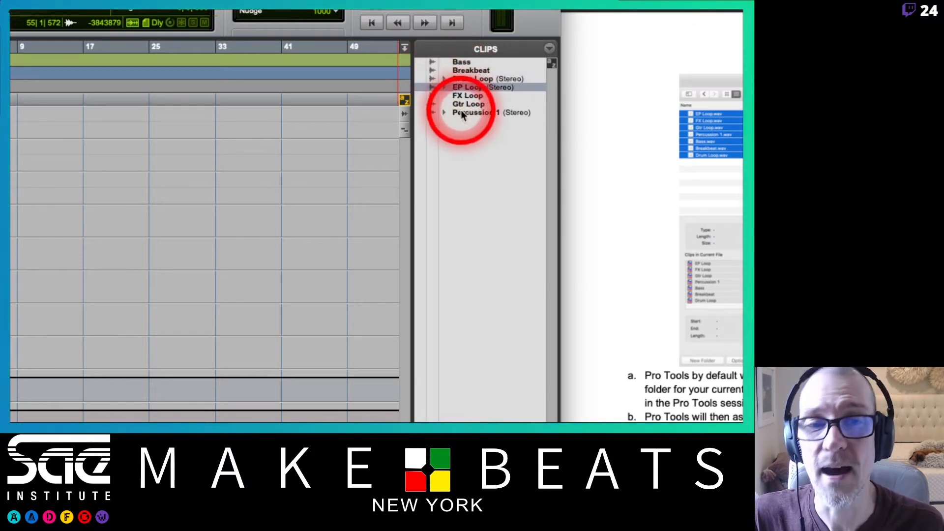
{"action": "left_click", "coordinate": [461, 62]}
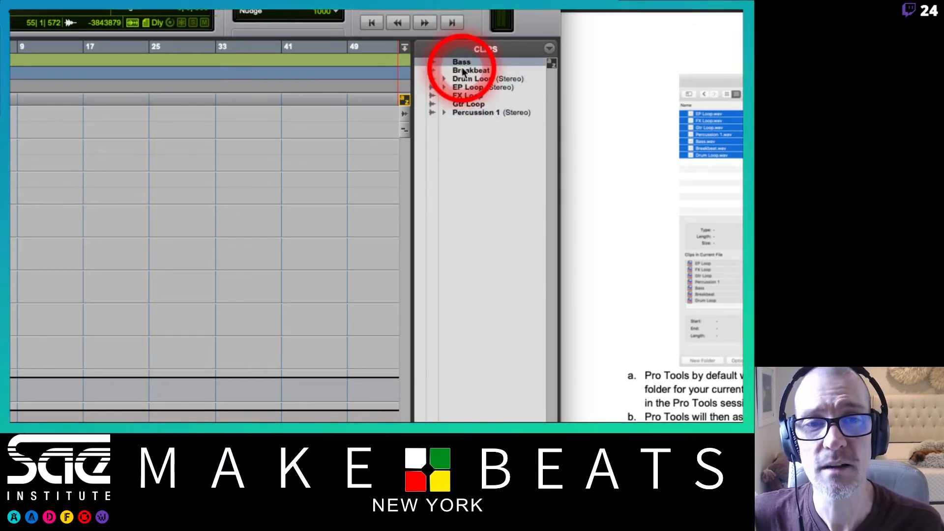
{"action": "left_click", "coordinate": [462, 72]}
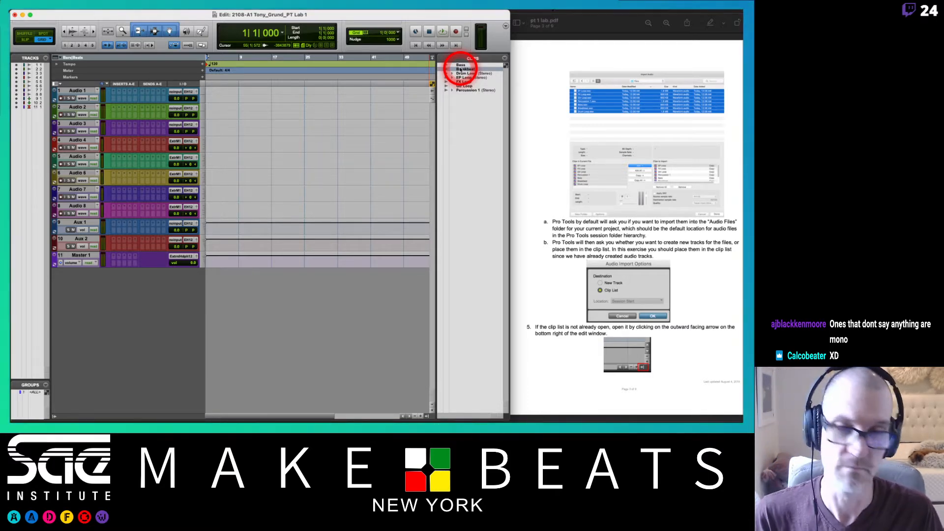
Set the Audio 1 track height to medium
{"action": "left_click", "coordinate": [202, 95]}
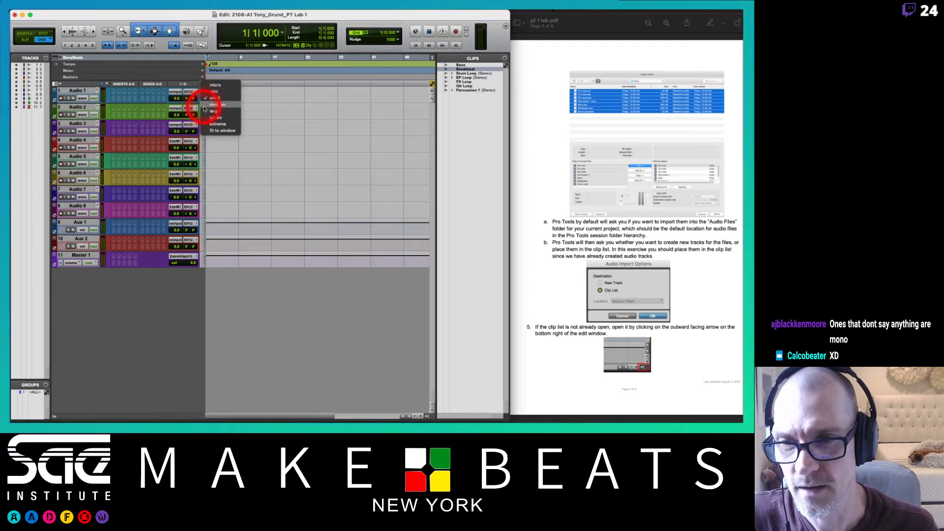
{"action": "left_click", "coordinate": [204, 107]}
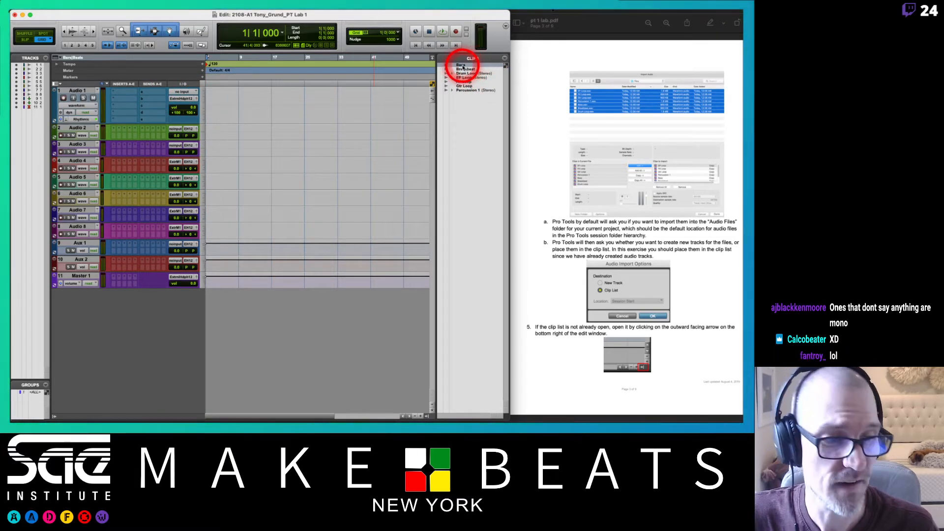
{"action": "left_click", "coordinate": [329, 100]}
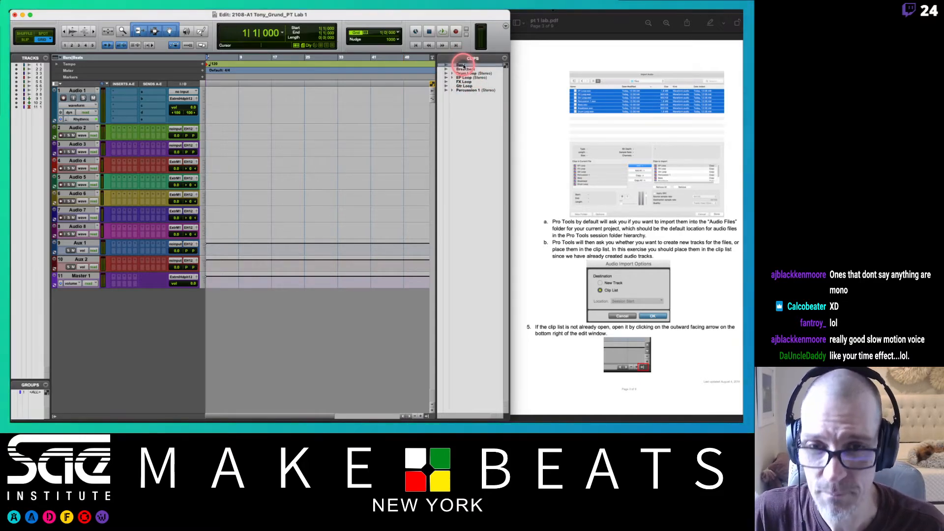
Place the Bass clip on Audio 4 at bar 11, enlarged to medium height, and Drum Loop on Audio 1 at bar 16
{"action": "left_click_drag", "start_coordinate": [463, 66], "coordinate": [249, 164]}
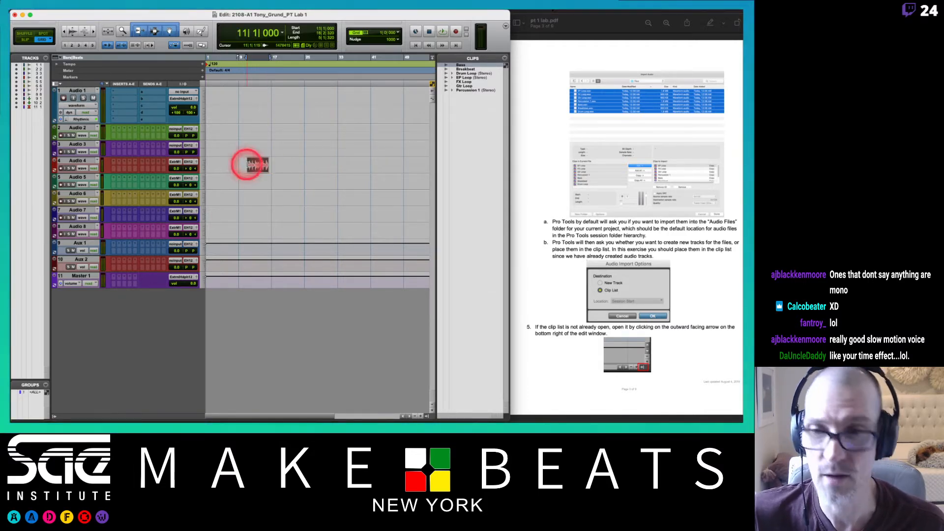
{"action": "left_click", "coordinate": [197, 165]}
{"action": "left_click", "coordinate": [206, 171]}
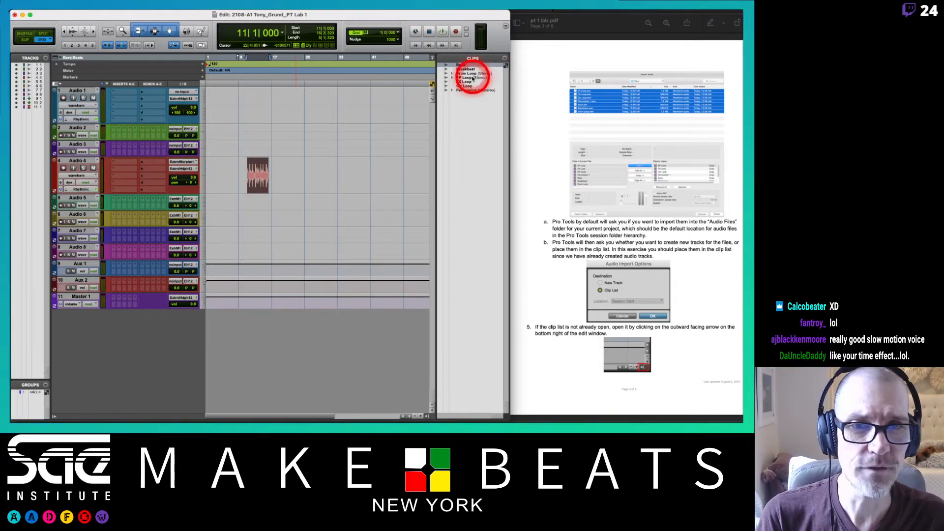
{"action": "left_click_drag", "start_coordinate": [467, 73], "coordinate": [281, 105]}
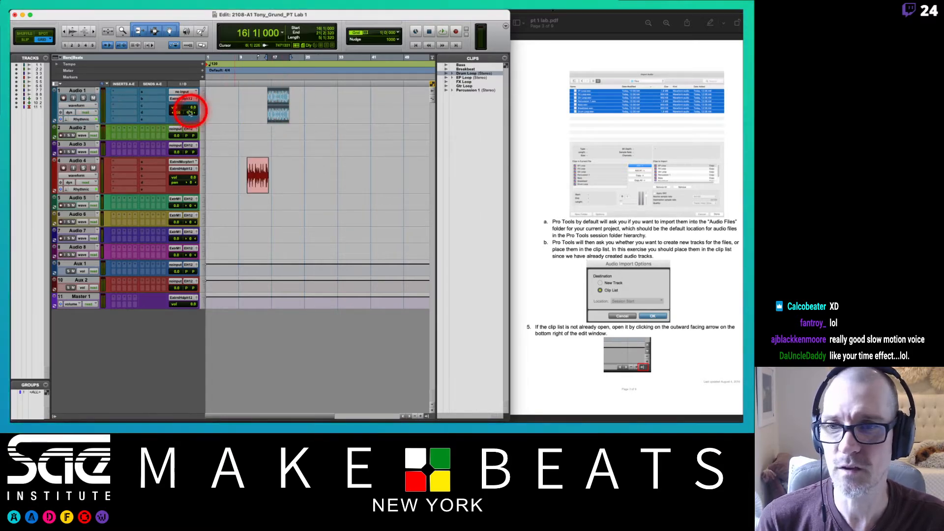
Delete the Drum Loop clip from Audio 1 and the Bass clip from Audio 4
{"action": "left_click", "coordinate": [279, 105]}
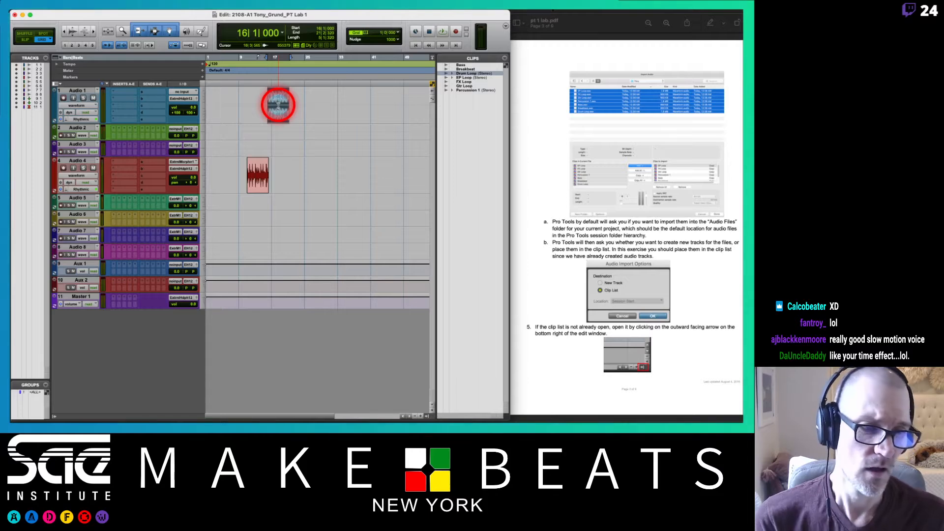
{"action": "key", "text": "Delete"}
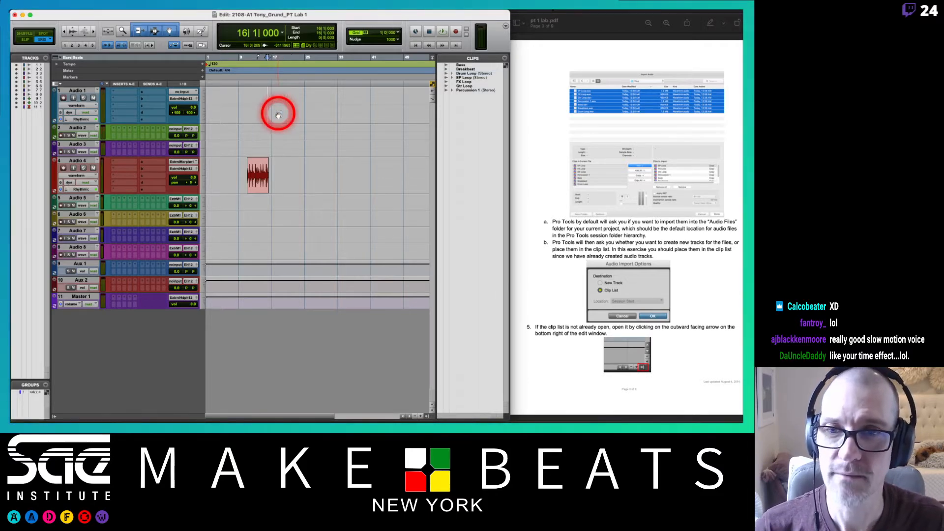
{"action": "left_click", "coordinate": [264, 182]}
{"action": "key", "text": "Delete"}
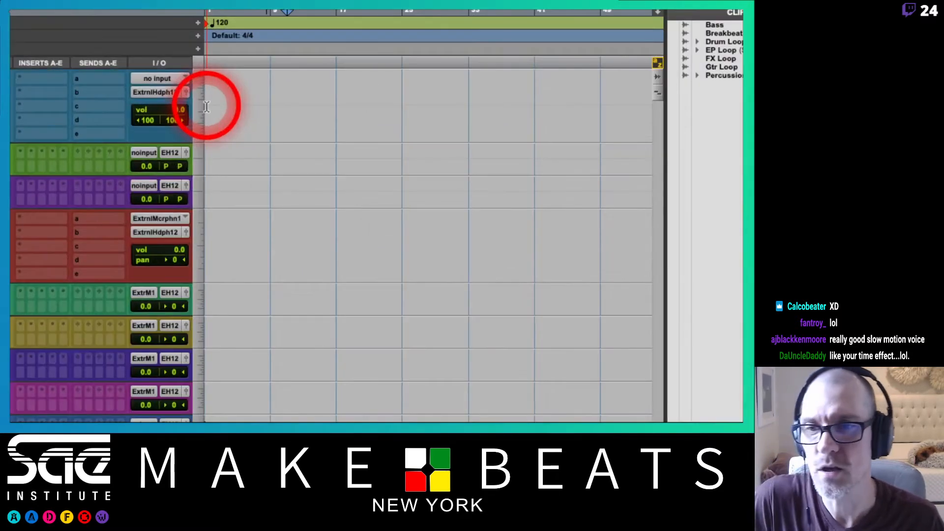
Try the large track height on Audio 1 and return it to medium
{"action": "left_click", "coordinate": [201, 117]}
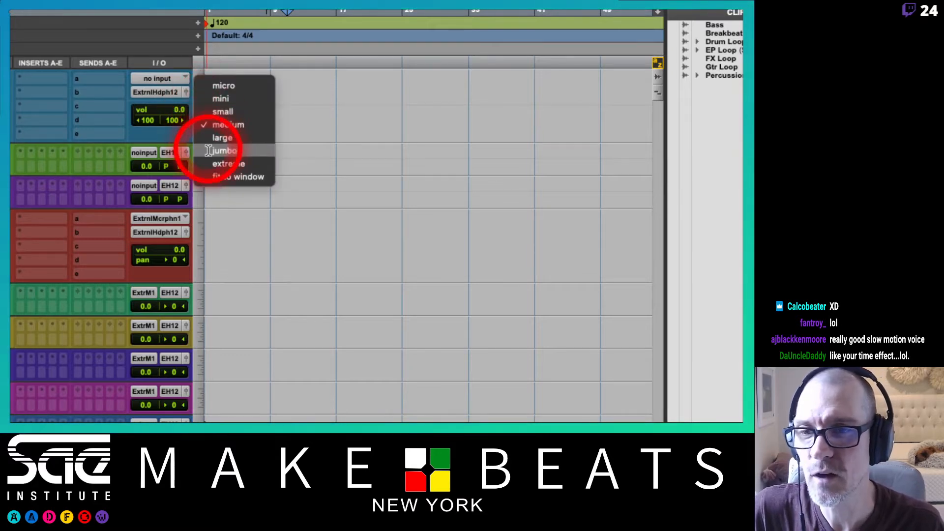
{"action": "left_click", "coordinate": [216, 136]}
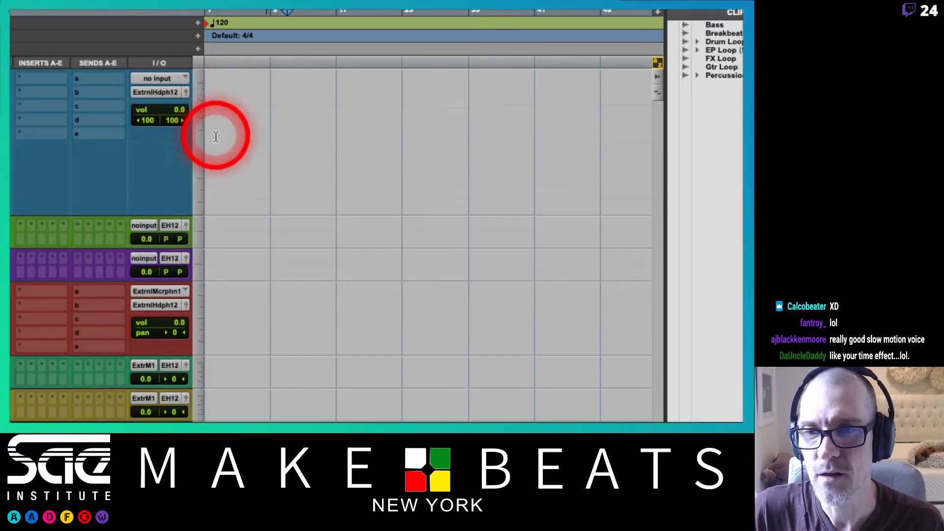
{"action": "left_click", "coordinate": [200, 115]}
{"action": "left_click", "coordinate": [203, 104]}
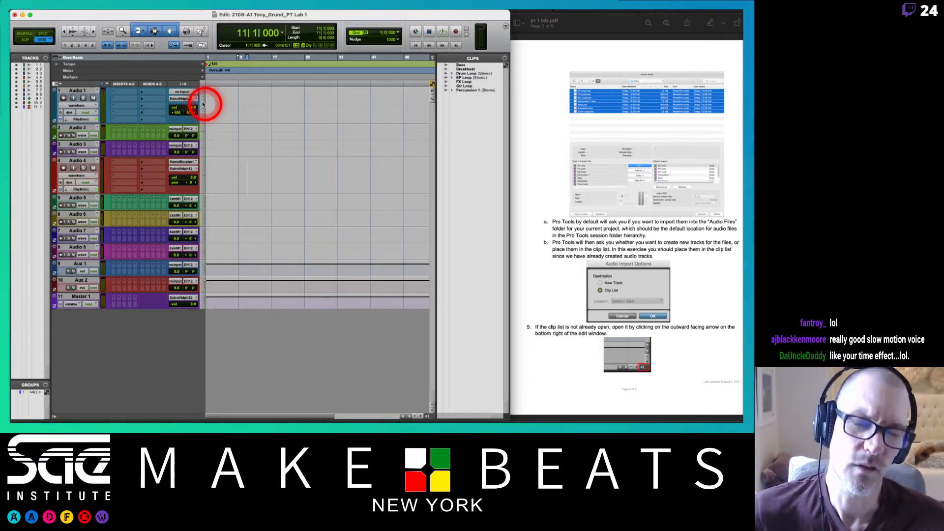
Change the height of all tracks at once, alternating between small and medium and finishing on medium
{"action": "left_click", "coordinate": [202, 103]}
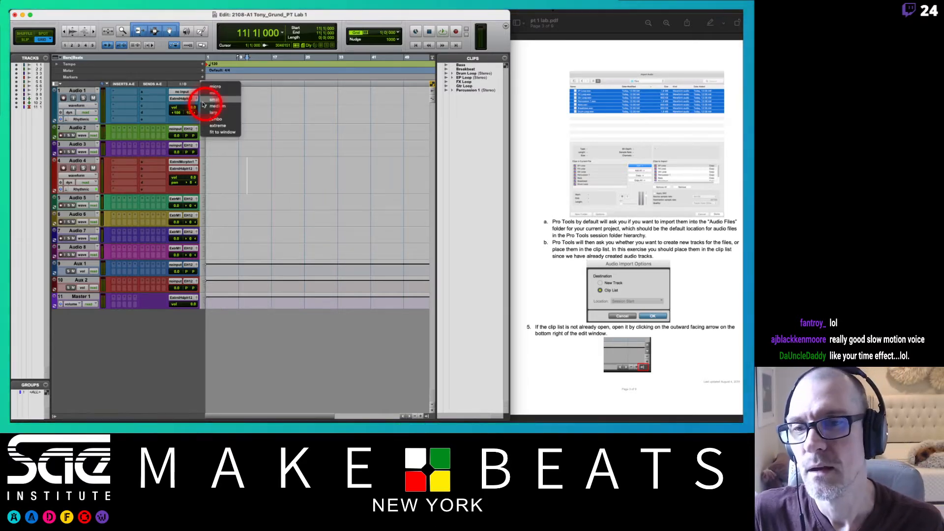
{"action": "left_click", "coordinate": [202, 102]}
{"action": "left_click", "coordinate": [202, 102]}
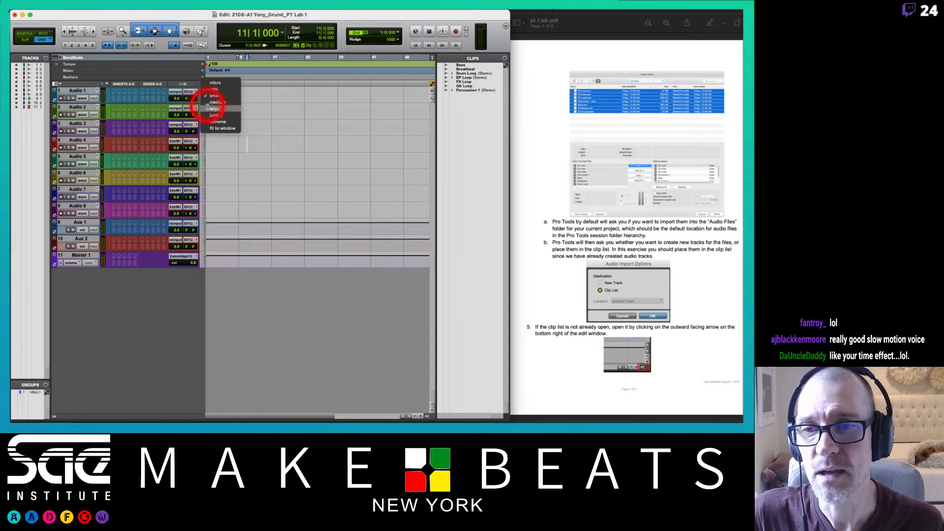
{"action": "left_click", "coordinate": [205, 101]}
{"action": "left_click", "coordinate": [205, 101]}
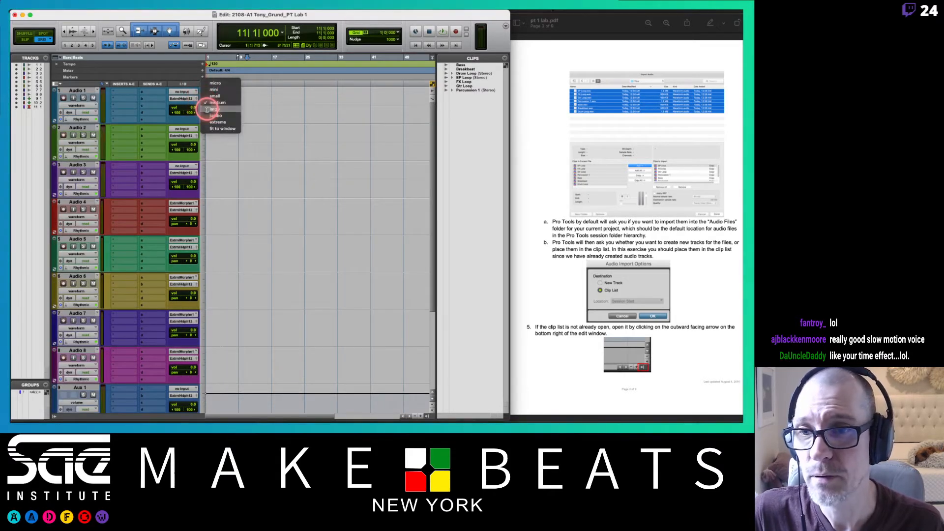
{"action": "left_click", "coordinate": [205, 108]}
{"action": "left_click", "coordinate": [204, 107]}
{"action": "left_click", "coordinate": [204, 102]}
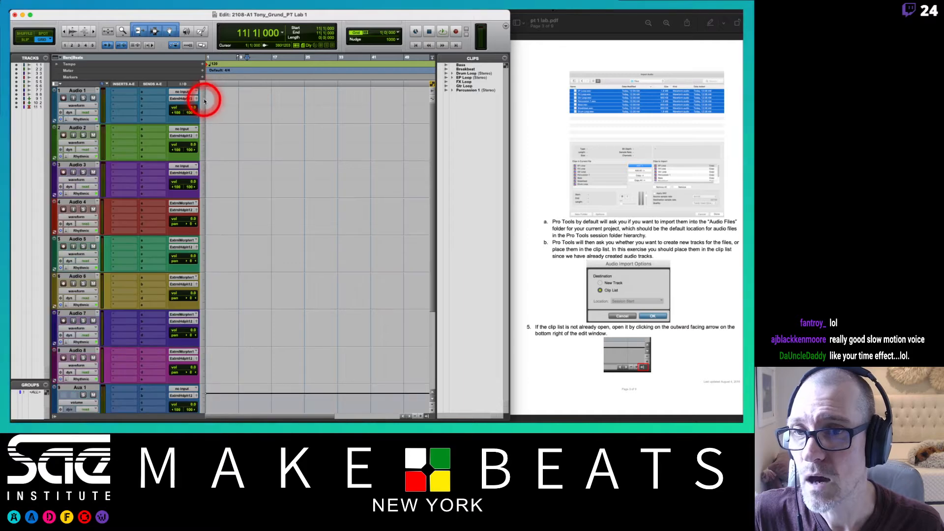
{"action": "left_click", "coordinate": [204, 100]}
{"action": "left_click", "coordinate": [205, 98]}
{"action": "left_click", "coordinate": [204, 96]}
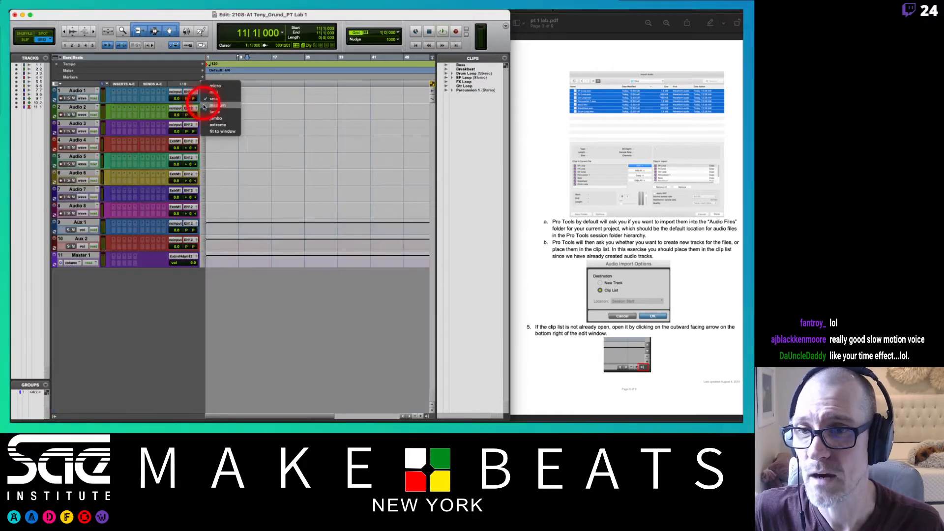
{"action": "left_click", "coordinate": [204, 108]}
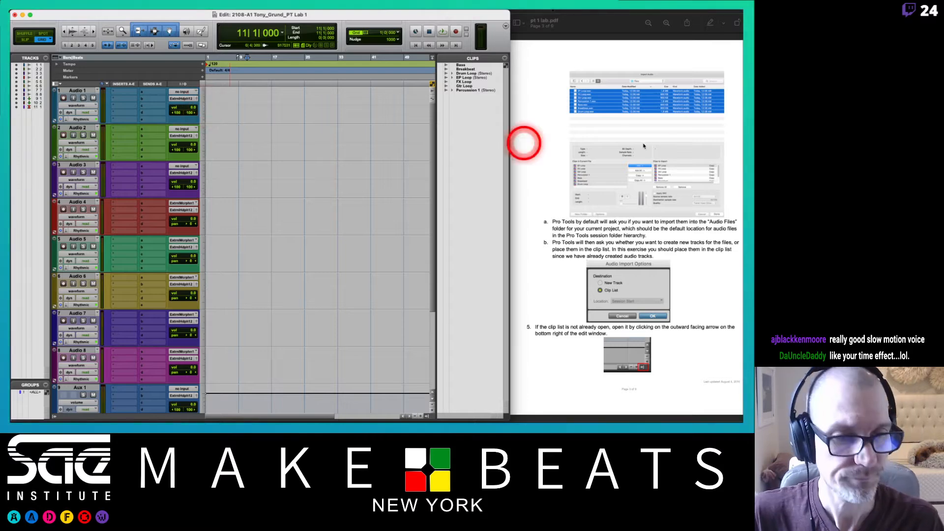
Consult step 5 of the lab PDF, and hide and reopen the clip list in the Pro Tools Edit window
{"action": "left_click", "coordinate": [657, 196]}
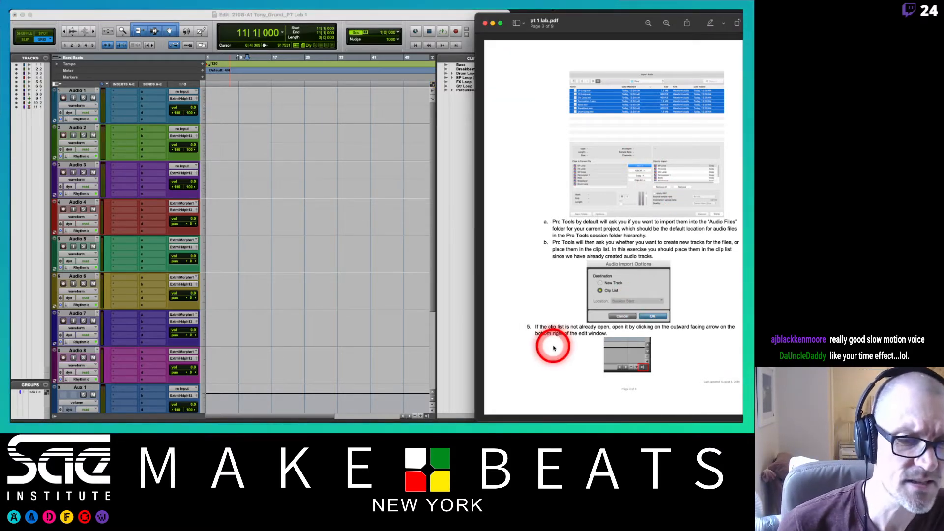
{"action": "left_click", "coordinate": [459, 336]}
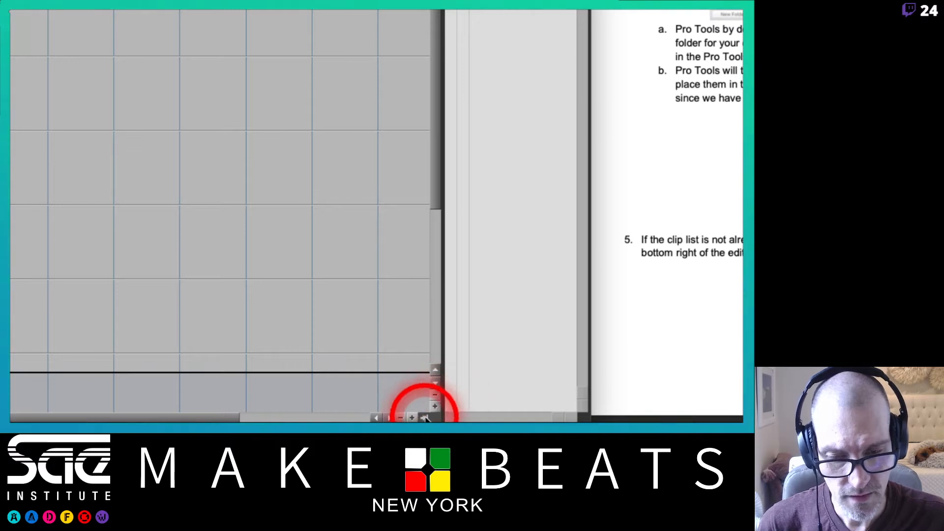
{"action": "left_click", "coordinate": [425, 417]}
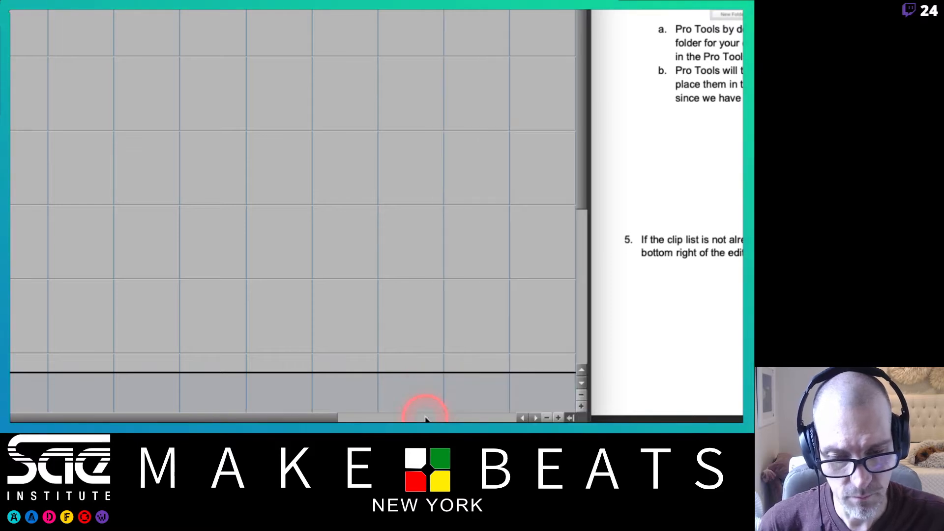
{"action": "left_click", "coordinate": [571, 417]}
{"action": "left_click", "coordinate": [426, 417]}
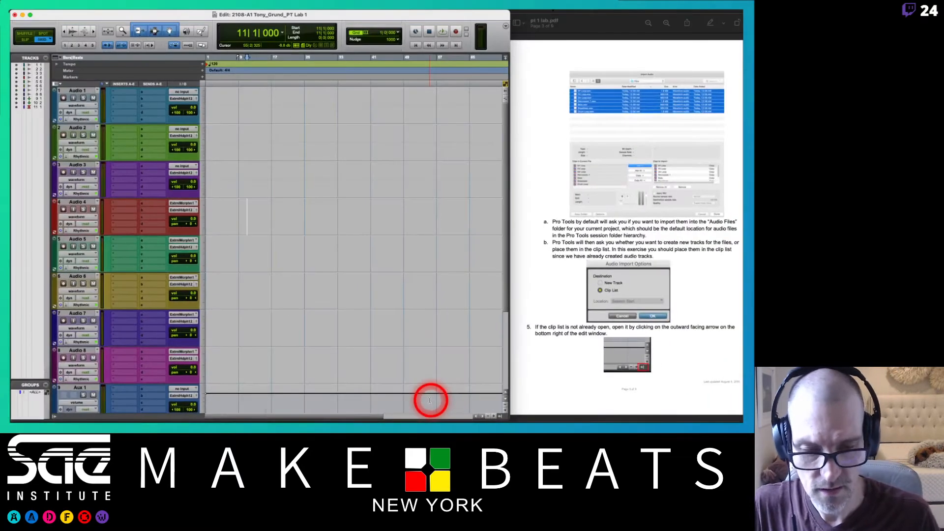
{"action": "left_click", "coordinate": [499, 416]}
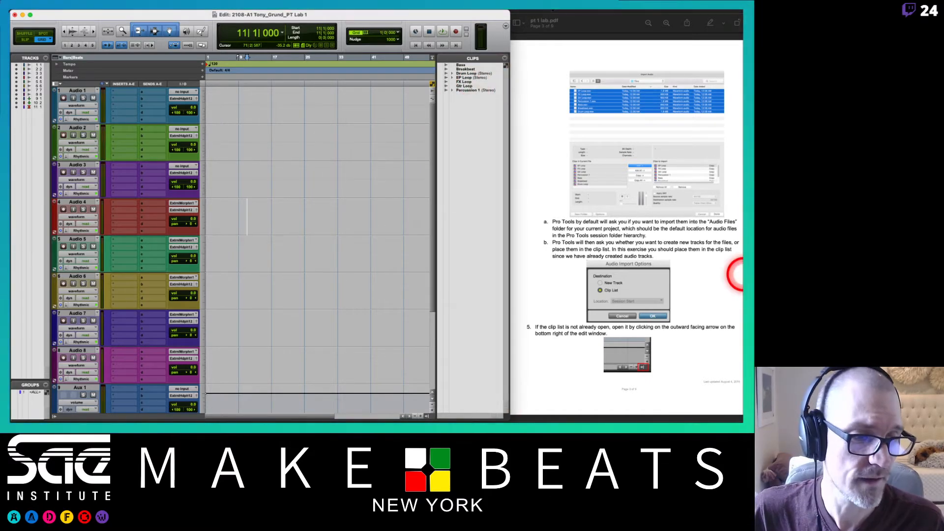
Read steps 6 to 8 on page 4 of pt 1 lab.pdf and return to the Pro Tools Edit window
{"action": "left_click", "coordinate": [586, 303]}
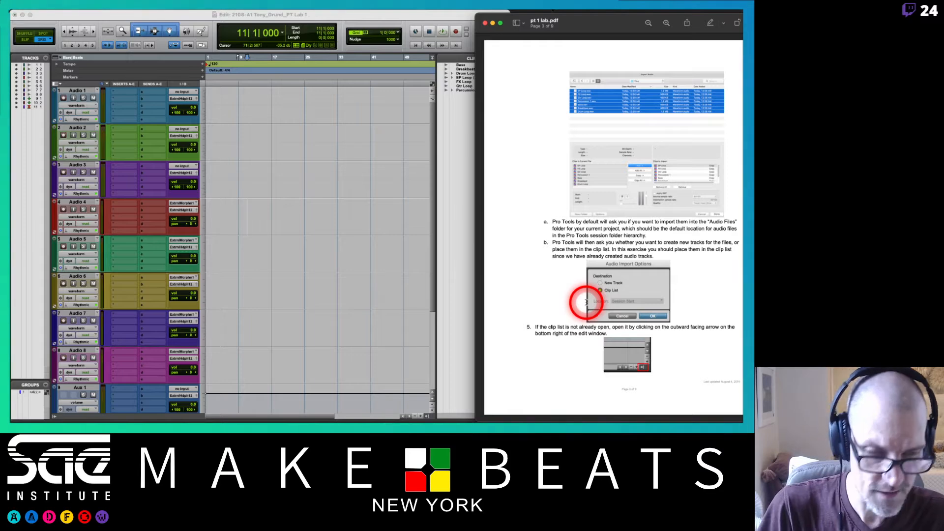
{"action": "scroll", "coordinate": [586, 302], "scroll_direction": "down", "scroll_amount": 10}
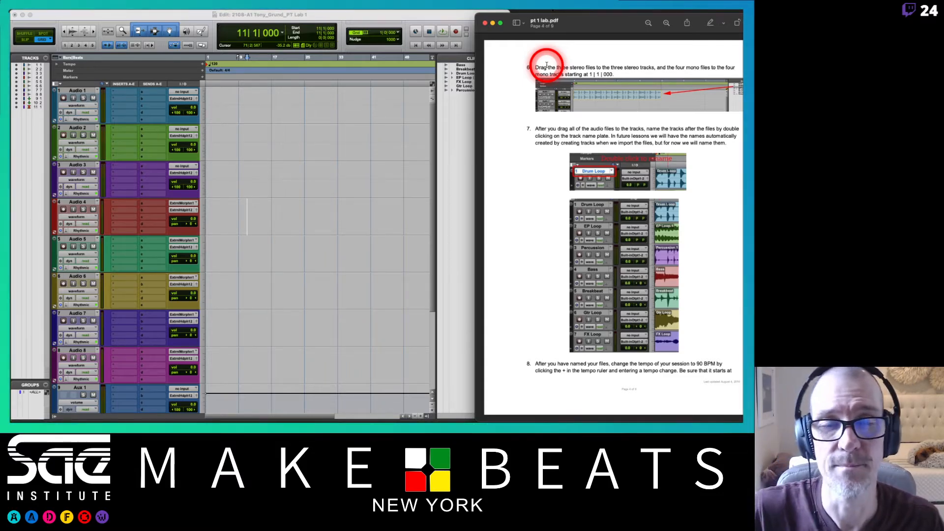
{"action": "left_click", "coordinate": [410, 16]}
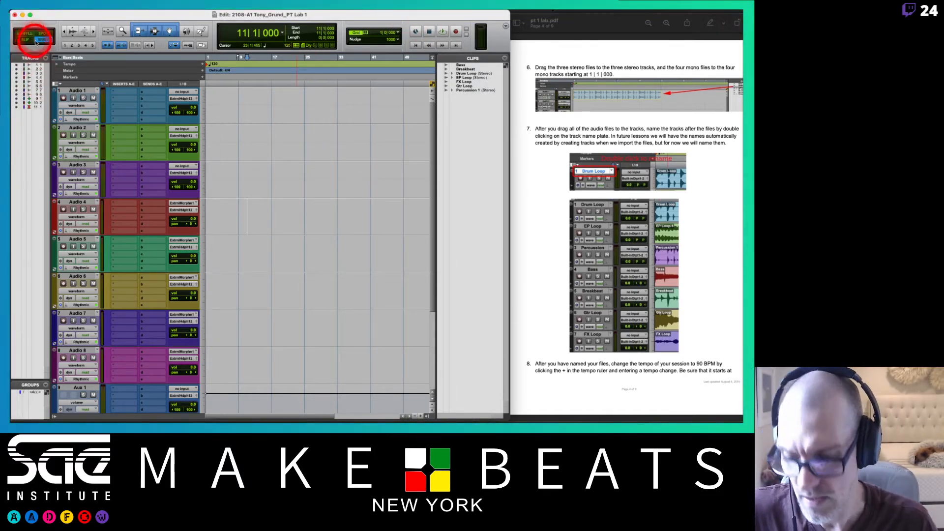
Read the Clips and Edit Modes pages in 03 PT Intro-Review.pdf and return to the Pro Tools Edit window
{"action": "key", "text": "super+Tab"}
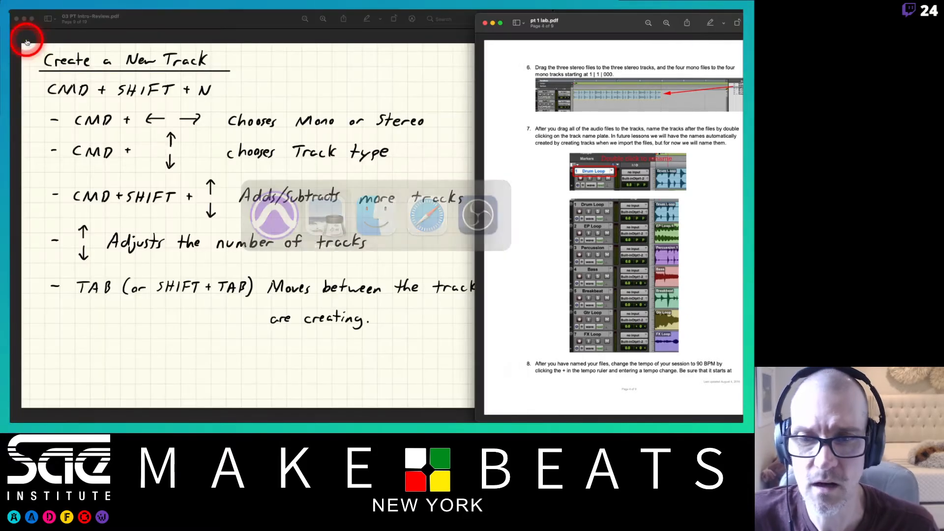
{"action": "key", "text": "Right"}
{"action": "left_click", "coordinate": [288, 170]}
{"action": "key", "text": "Right"}
{"action": "key", "text": "Right"}
{"action": "key", "text": "Right"}
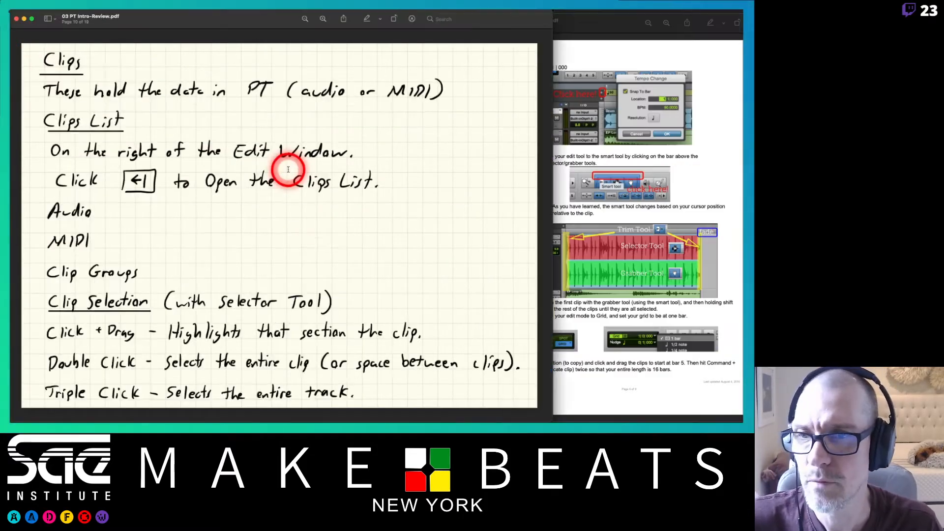
{"action": "key", "text": "Left"}
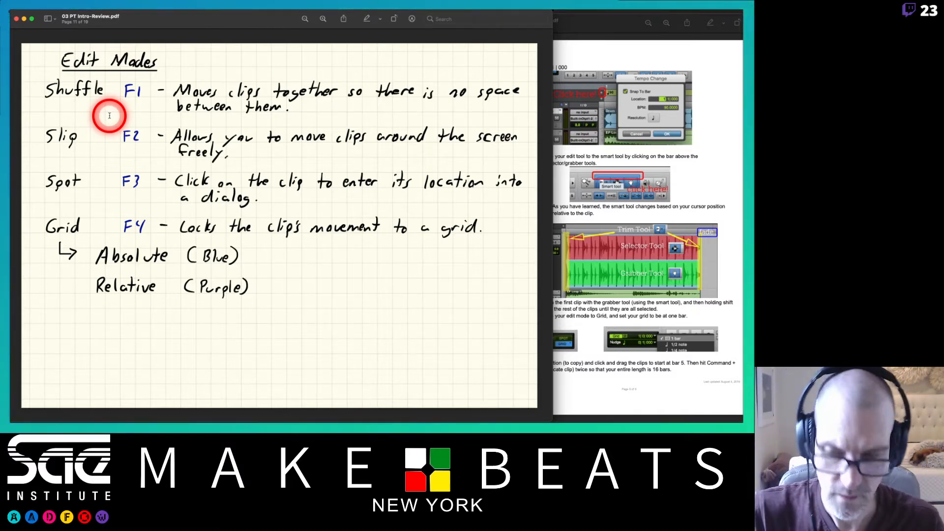
{"action": "key", "text": "Down"}
{"action": "key", "text": "Up"}
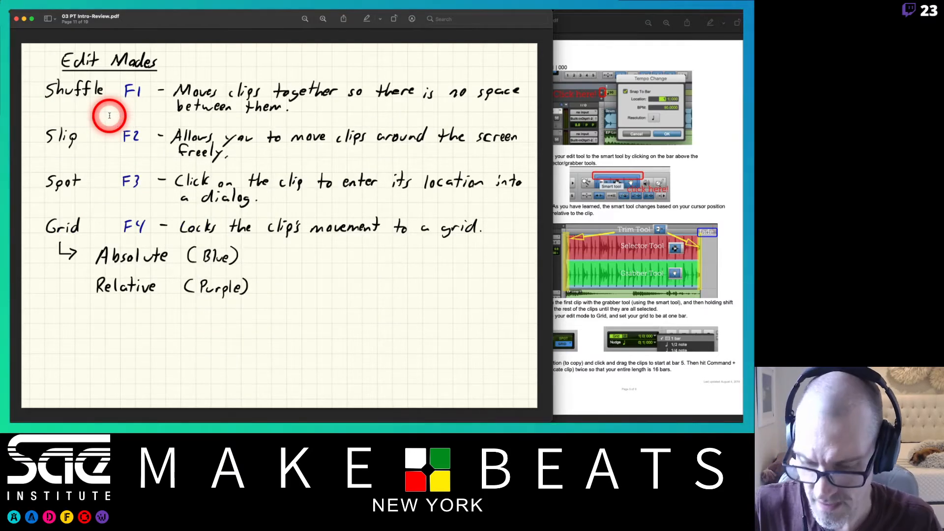
{"action": "key", "text": "cmd+Tab"}
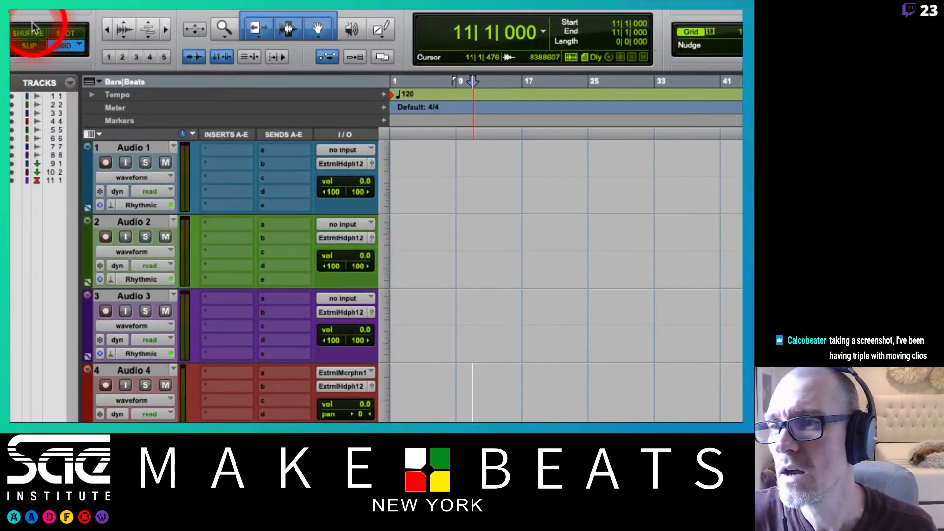
Cycle through the Shuffle, Slip, Spot and Grid edit modes, finishing in Shuffle
{"action": "left_click", "coordinate": [31, 35]}
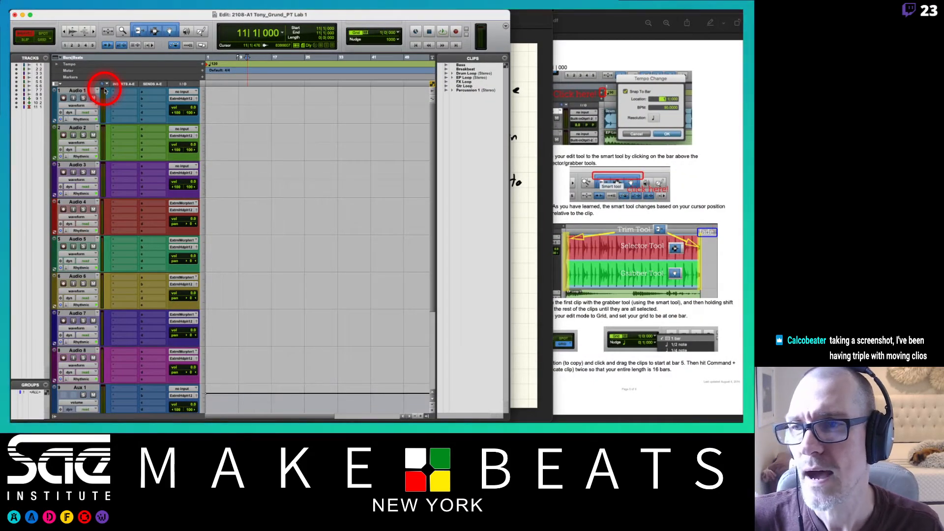
{"action": "key", "text": "F3"}
{"action": "key", "text": "F4"}
{"action": "key", "text": "F1"}
{"action": "key", "text": "F2"}
{"action": "key", "text": "F4"}
{"action": "key", "text": "F3"}
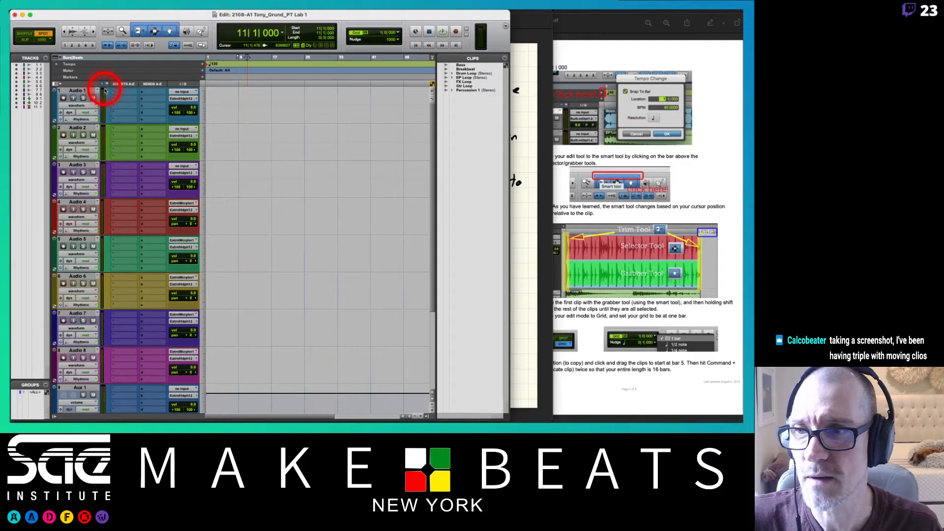
{"action": "key", "text": "F2"}
{"action": "key", "text": "F1"}
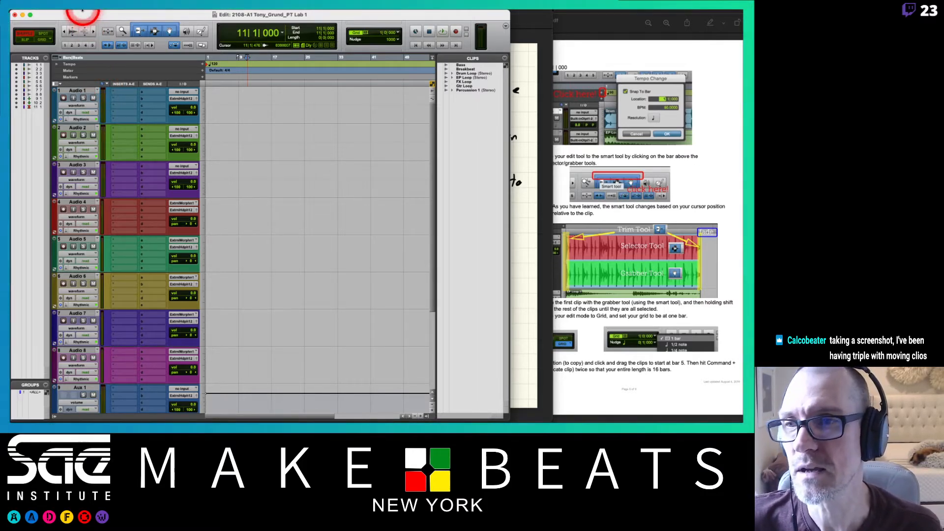
Open the macOS Keyboard preferences and toggle the use of F1, F2, etc. as standard function keys off and back on
{"action": "mouse_move", "coordinate": [84, 12]}
{"action": "left_click", "coordinate": [19, 13]}
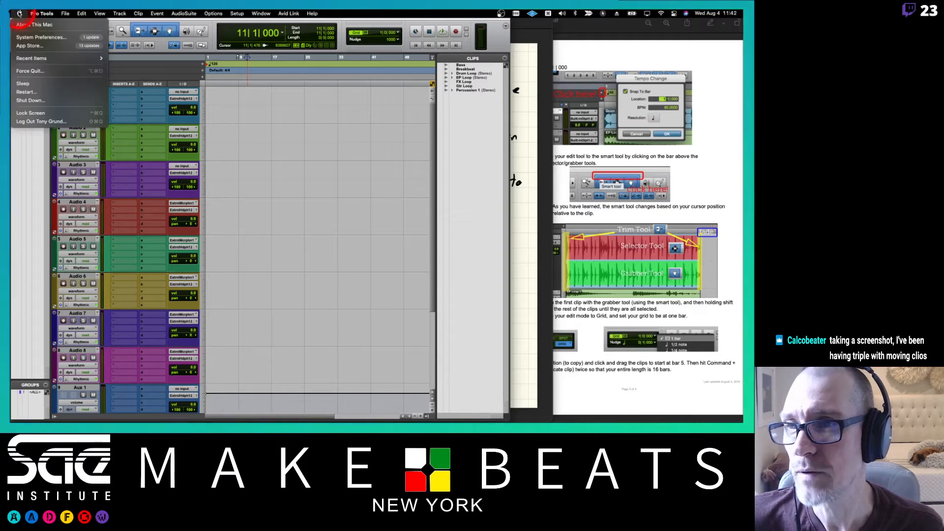
{"action": "left_click", "coordinate": [25, 38]}
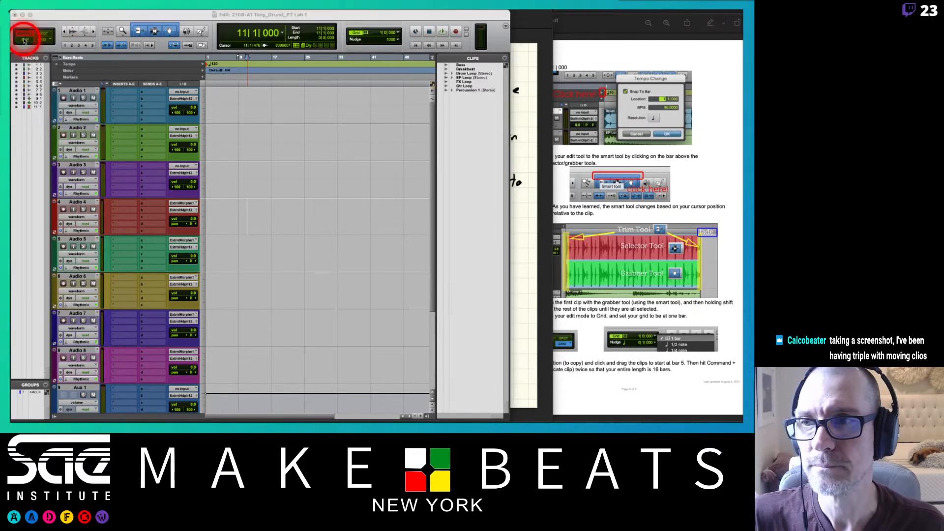
{"action": "left_click_drag", "start_coordinate": [552, 46], "coordinate": [429, 54]}
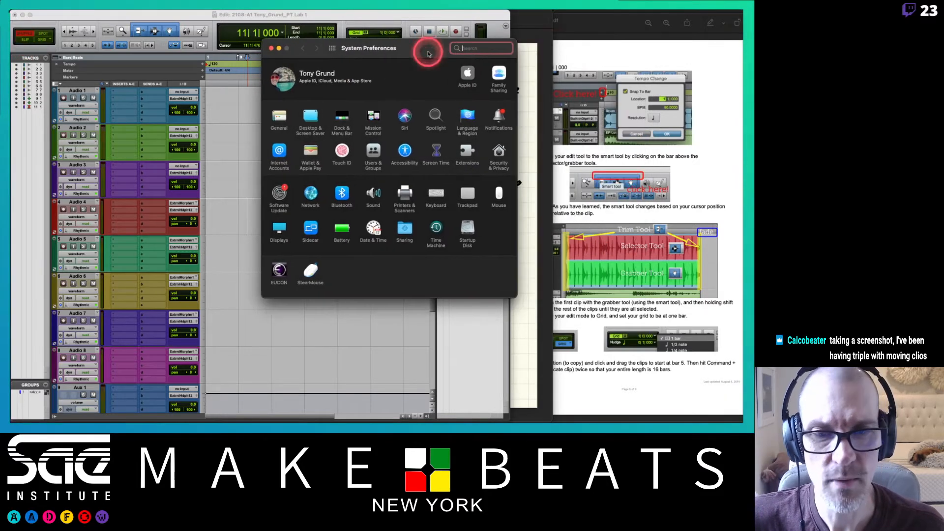
{"action": "left_click", "coordinate": [432, 195]}
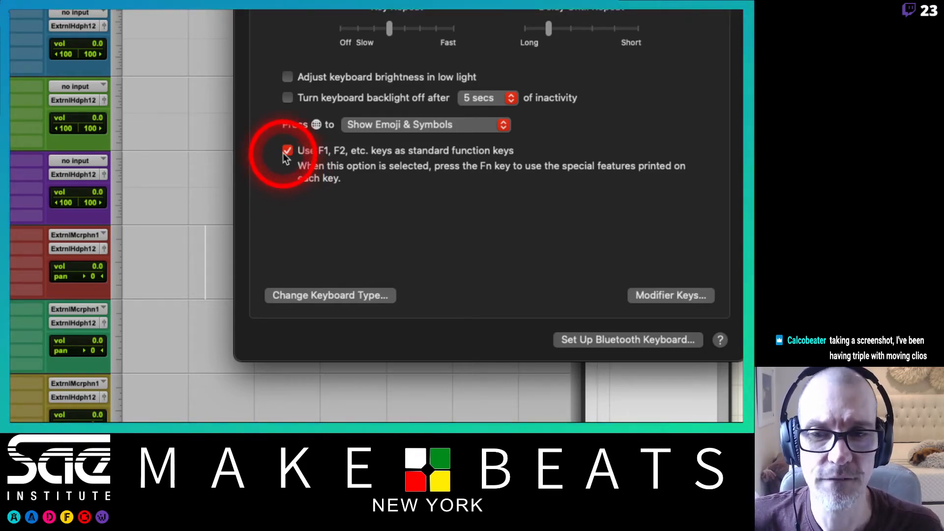
{"action": "left_click", "coordinate": [284, 153]}
{"action": "left_click", "coordinate": [286, 152]}
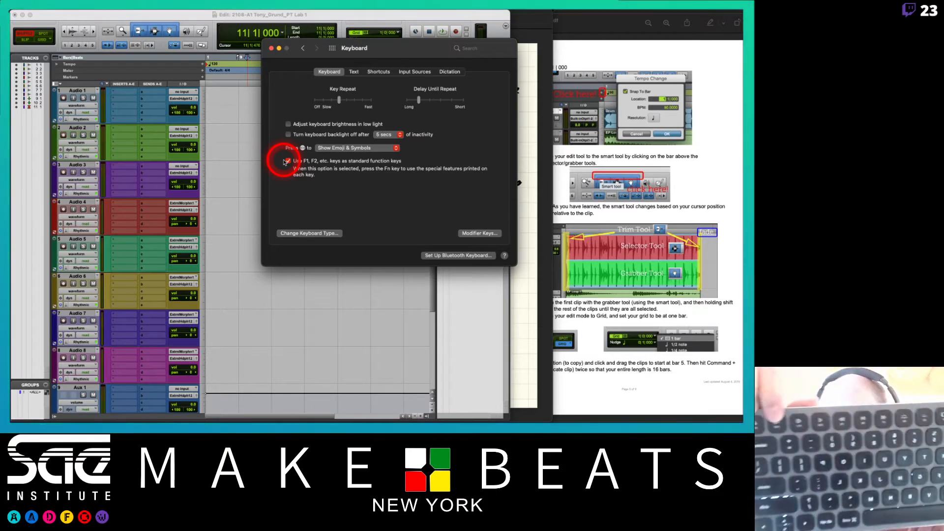
Lower the system volume to about half and raise it slightly again
{"action": "key", "text": "XF86AudioRaiseVolume"}
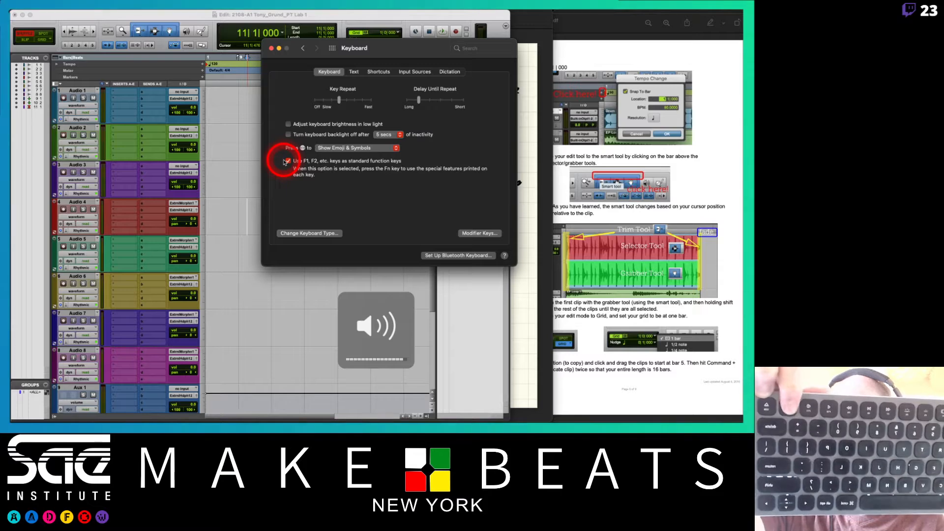
{"action": "key", "text": "XF86AudioLowerVolume"}
{"action": "key", "text": "XF86AudioLowerVolume"}
{"action": "key", "text": "XF86AudioLowerVolume"}
{"action": "key", "text": "XF86AudioLowerVolume"}
{"action": "key", "text": "XF86AudioLowerVolume"}
{"action": "key", "text": "XF86AudioLowerVolume"}
{"action": "key", "text": "XF86AudioLowerVolume"}
{"action": "key", "text": "XF86AudioLowerVolume"}
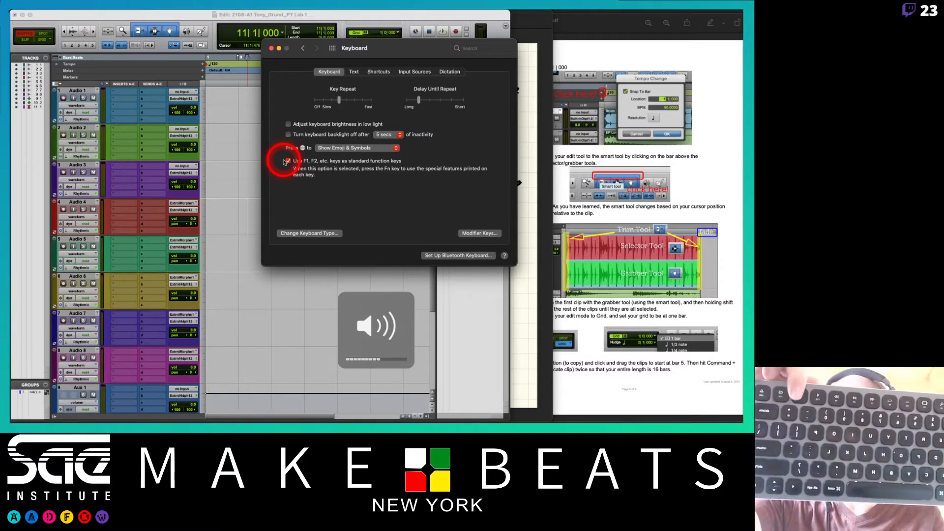
{"action": "key", "text": "XF86AudioRaiseVolume"}
{"action": "key", "text": "XF86AudioRaiseVolume"}
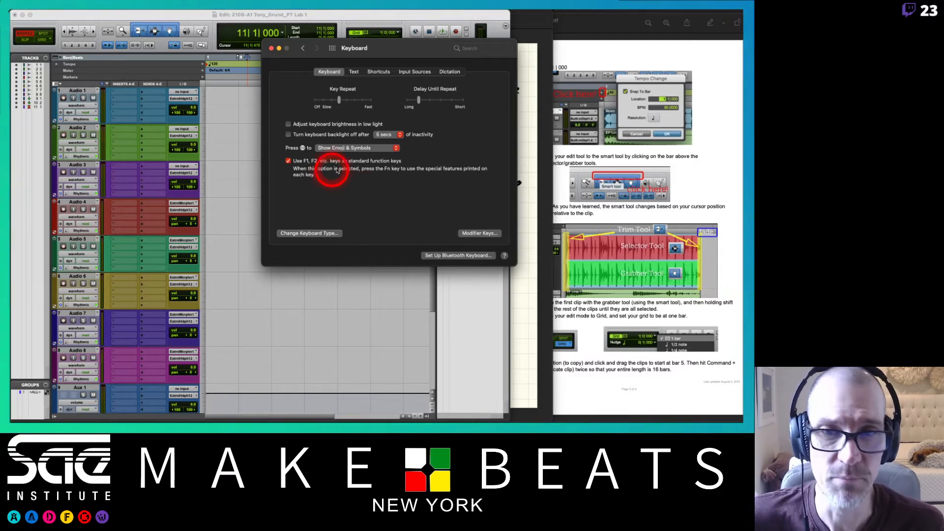
Enable the Show Spotlight search shortcut in the Keyboard preferences, return to the general keyboard settings and close System Preferences
{"action": "left_click", "coordinate": [379, 72]}
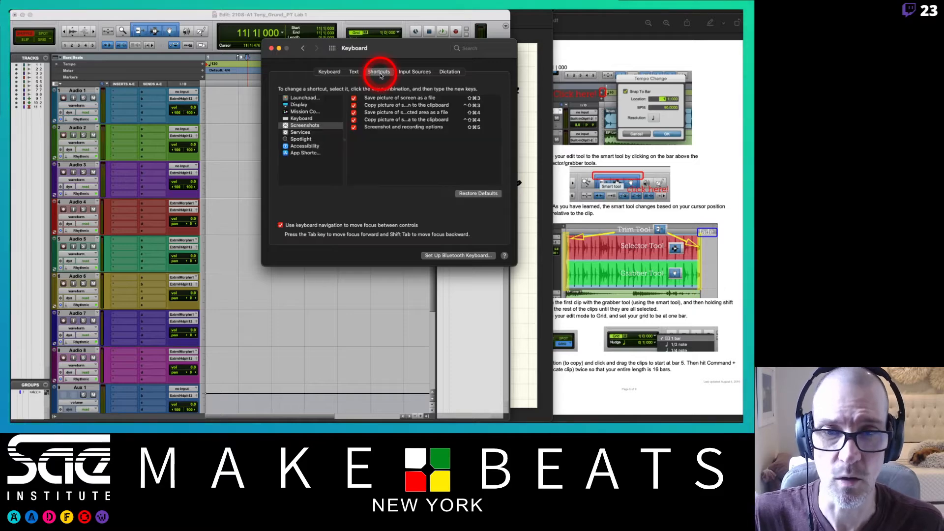
{"action": "left_click", "coordinate": [307, 139]}
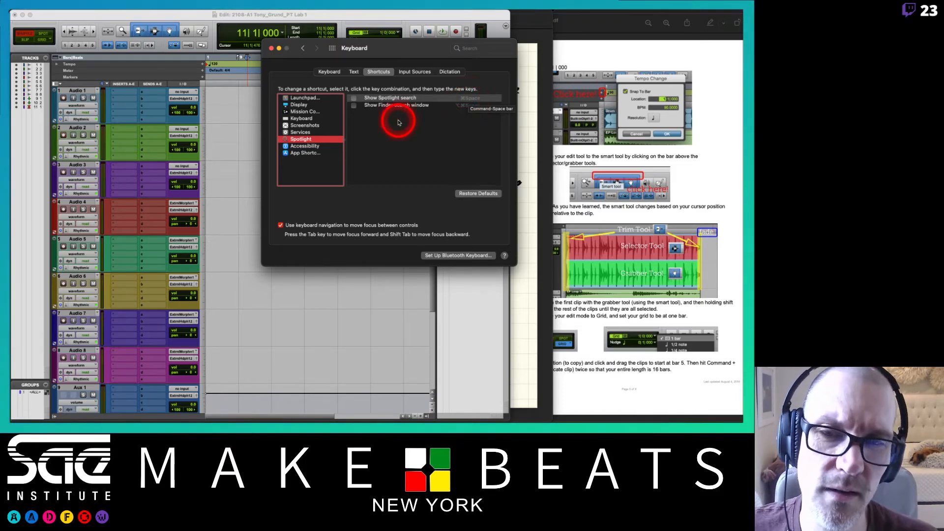
{"action": "left_click", "coordinate": [353, 100]}
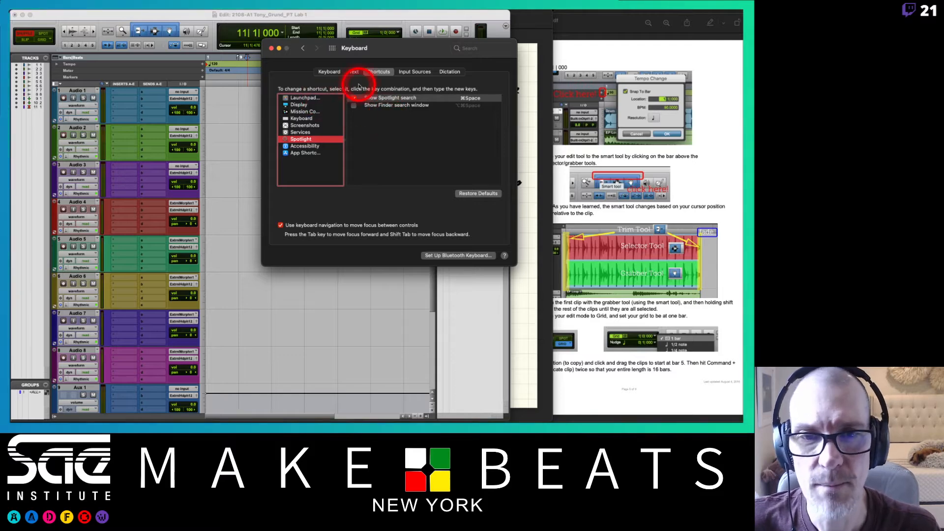
{"action": "left_click", "coordinate": [325, 72]}
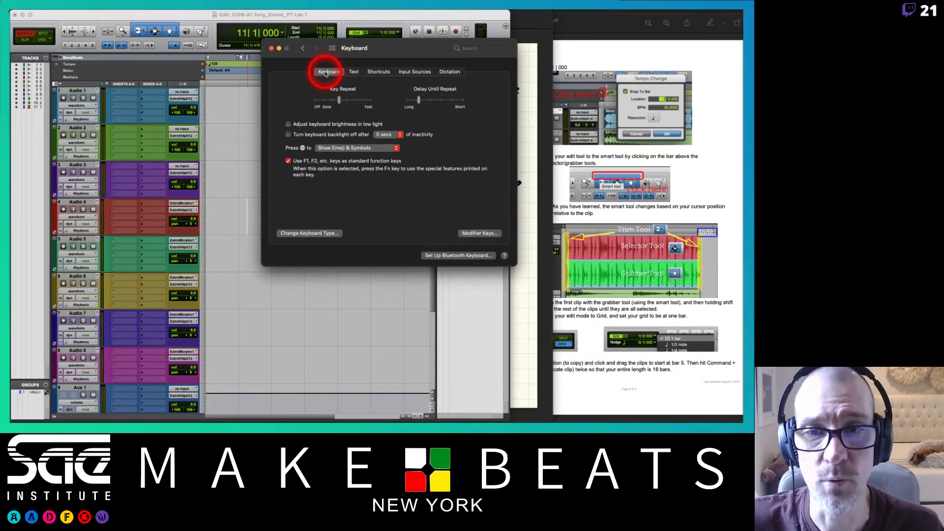
{"action": "left_click", "coordinate": [271, 47]}
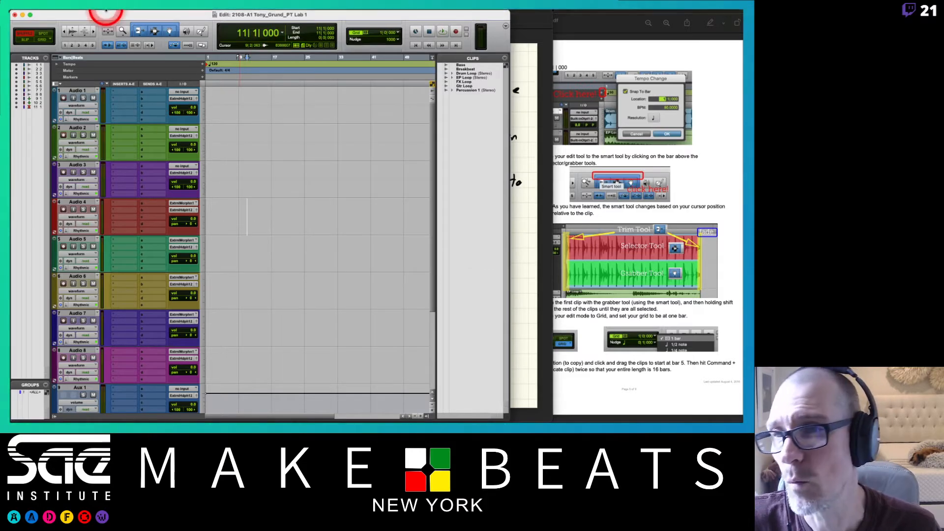
Reopen the Keyboard settings in System Preferences to review the standard function keys option, and close them
{"action": "left_click", "coordinate": [19, 14]}
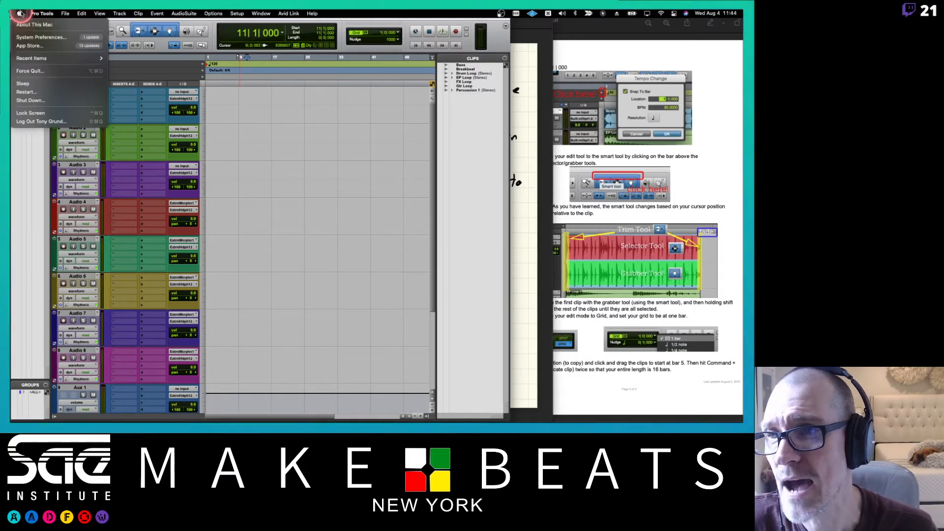
{"action": "left_click", "coordinate": [31, 37]}
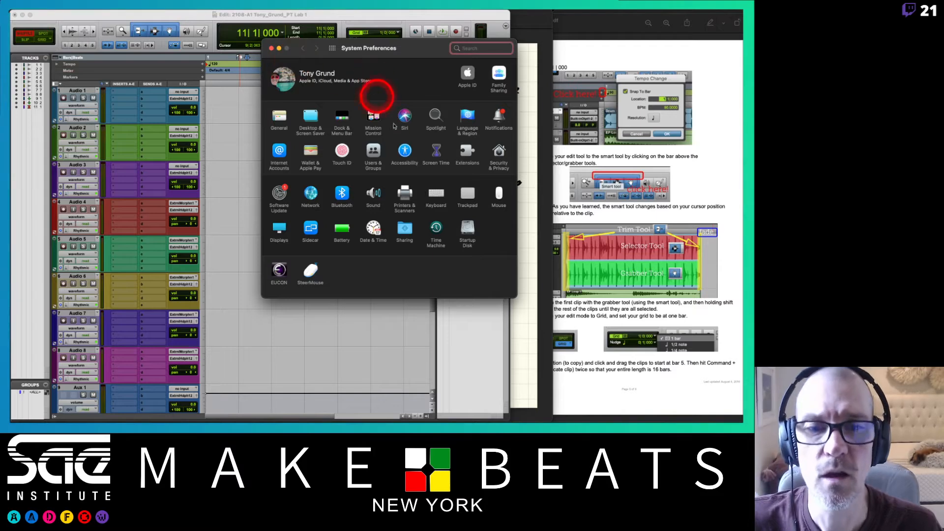
{"action": "left_click", "coordinate": [436, 193]}
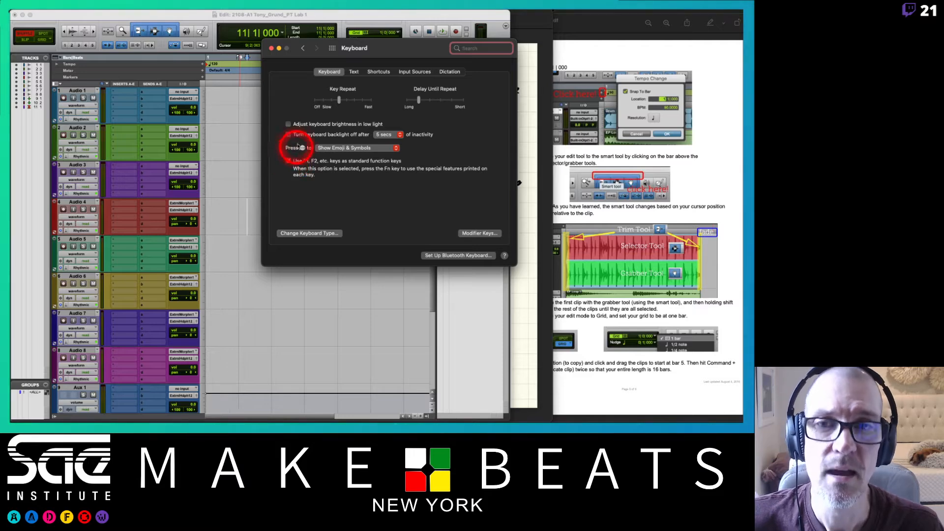
{"action": "left_click", "coordinate": [270, 48]}
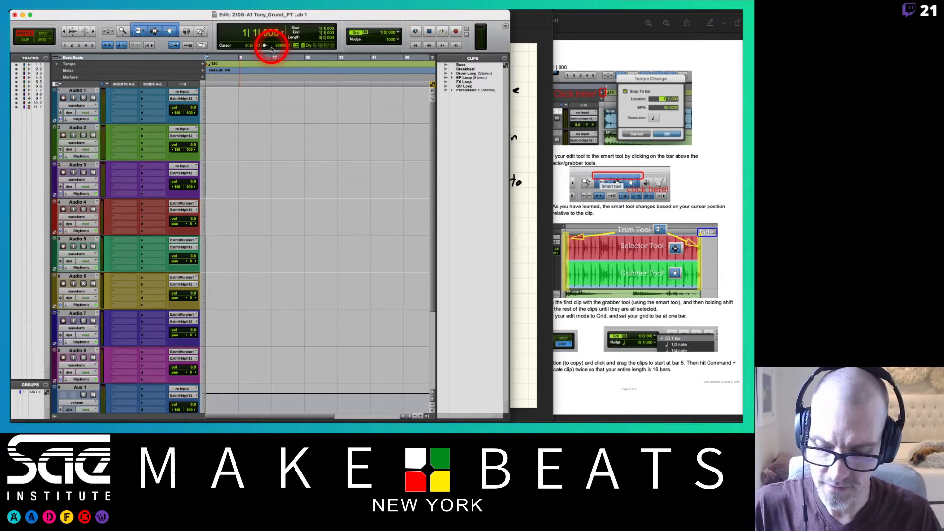
Demonstrate switching among the Shuffle, Slip, Spot and Grid edit modes in the Pro Tools Edit window
{"action": "key", "text": "F3"}
{"action": "key", "text": "F4"}
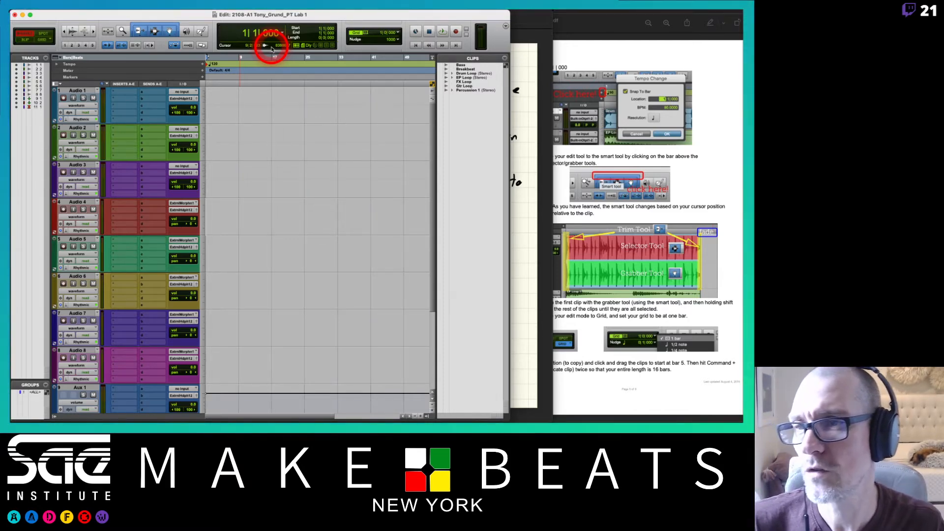
{"action": "key", "text": "F2"}
{"action": "key", "text": "F3"}
{"action": "key", "text": "F4"}
{"action": "key", "text": "F5"}
{"action": "key", "text": "F1"}
{"action": "key", "text": "F2"}
{"action": "key", "text": "F3"}
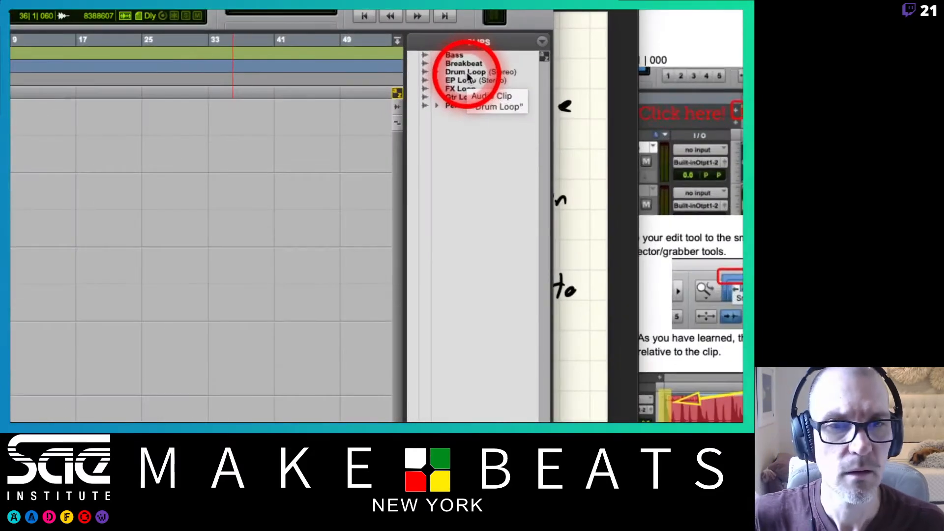
Select the stereo clips Drum Loop, EP Loop and Percussion 1 together and place them on Audio 1 to 3 starting at 1|1|000
{"action": "left_click", "coordinate": [467, 73]}
{"action": "left_click", "coordinate": [468, 82], "text": "super"}
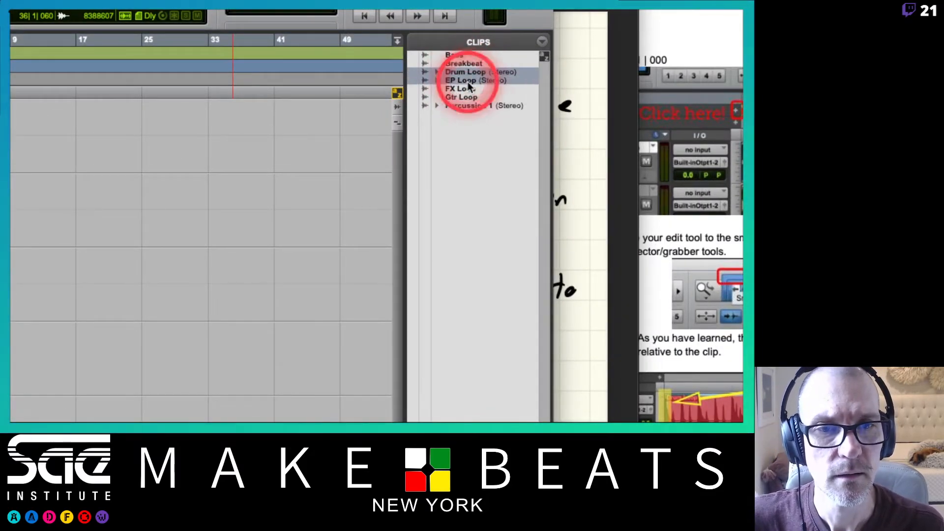
{"action": "left_click", "coordinate": [450, 105], "text": "super"}
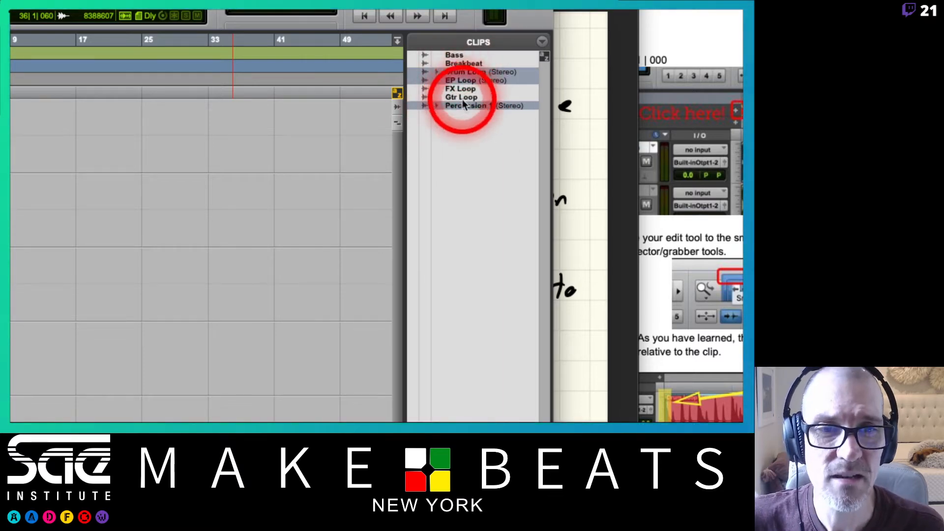
{"action": "left_click", "coordinate": [462, 64]}
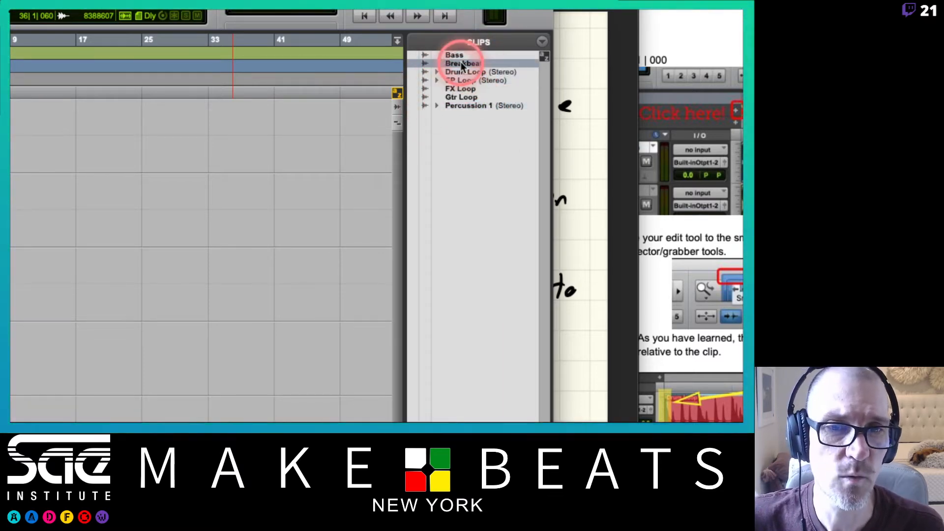
{"action": "left_click", "coordinate": [462, 74]}
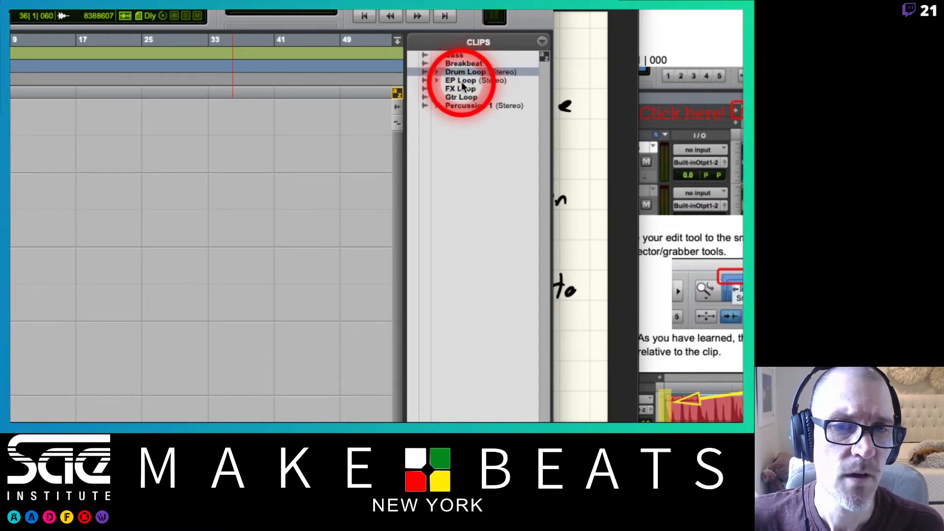
{"action": "left_click", "coordinate": [462, 82], "text": "super"}
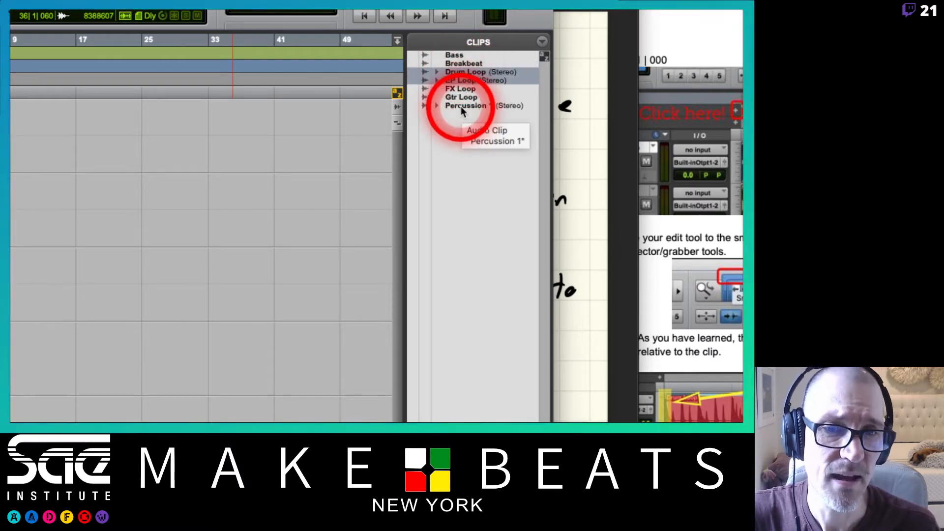
{"action": "left_click", "coordinate": [461, 106], "text": "super"}
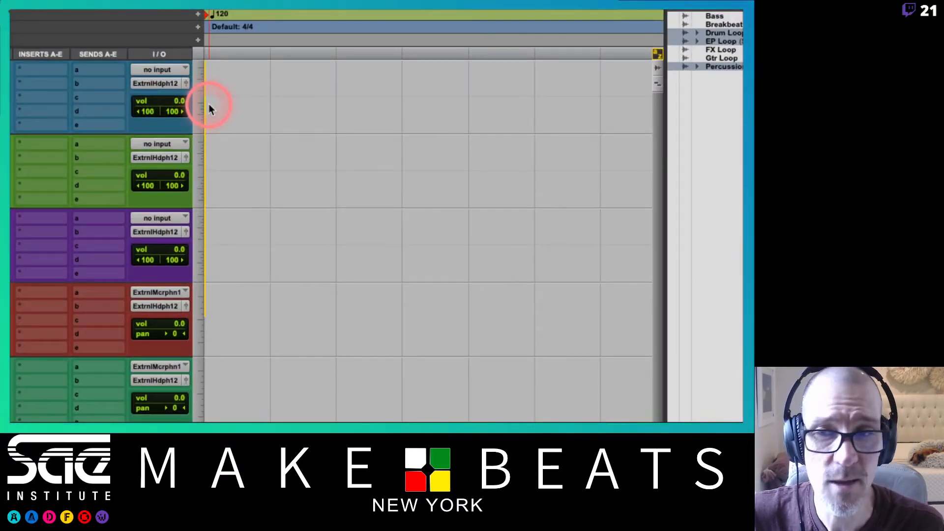
{"action": "left_click_drag", "start_coordinate": [208, 104], "coordinate": [209, 104]}
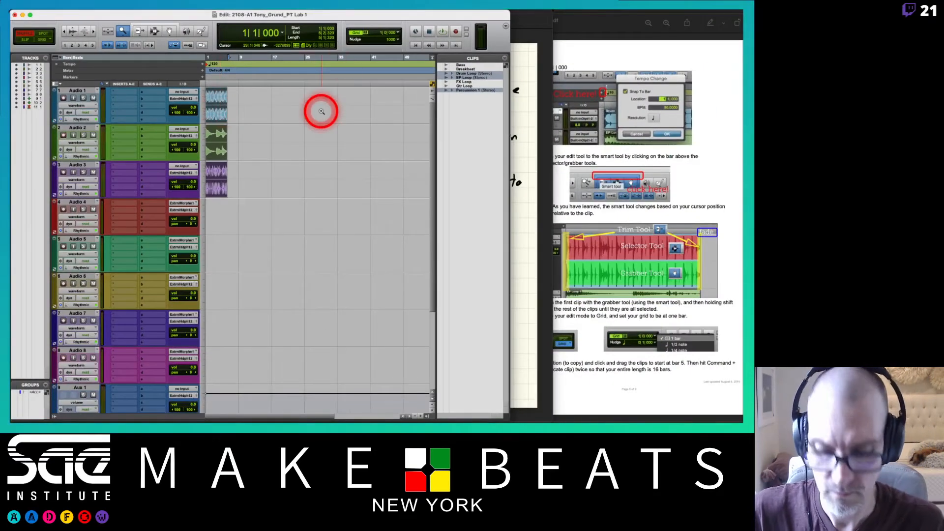
Switch through the Grabber and Selector edit tools and activate the Smart Tool
{"action": "key", "text": "F8"}
{"action": "key", "text": "F7"}
{"action": "key", "text": "F6+F7"}
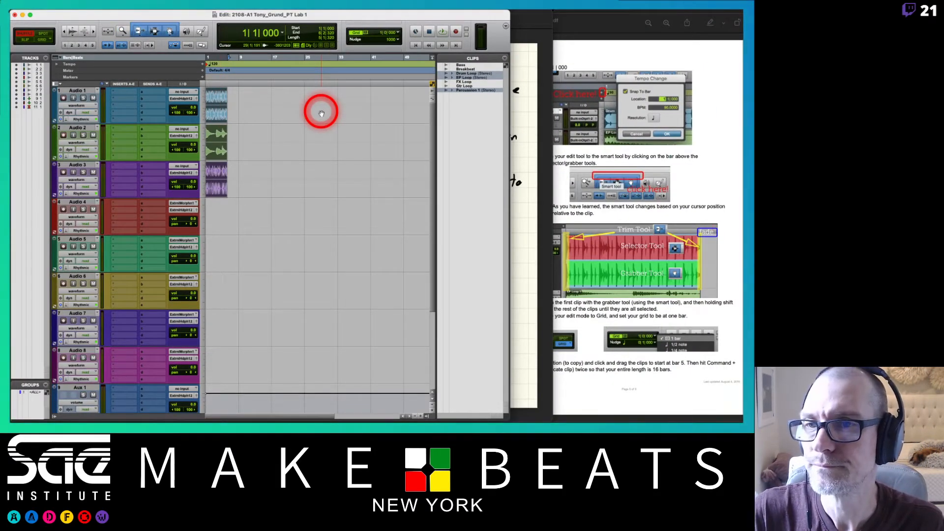
Cycle the Grabber tool variants, dismiss the alert, reactivate the Smart Tool and return to Shuffle edit mode
{"action": "key", "text": "F8"}
{"action": "key", "text": "F8"}
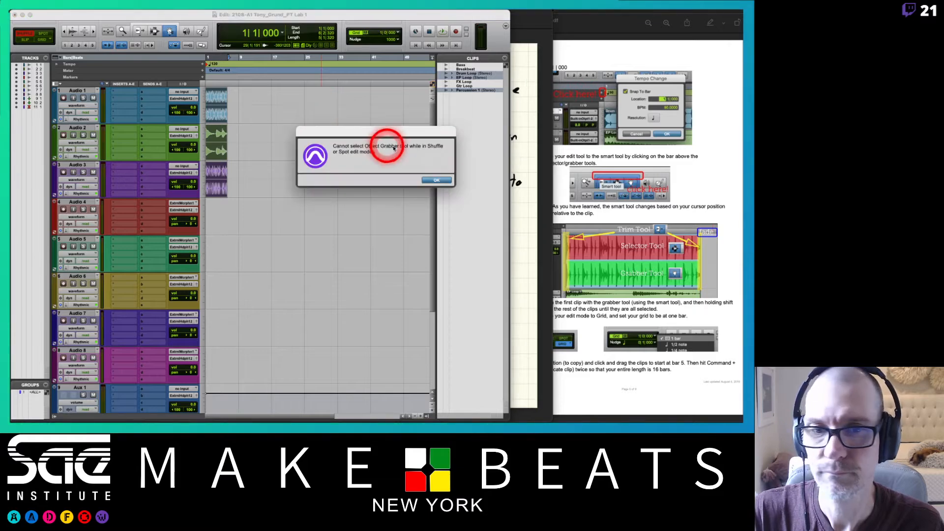
{"action": "left_click", "coordinate": [433, 178]}
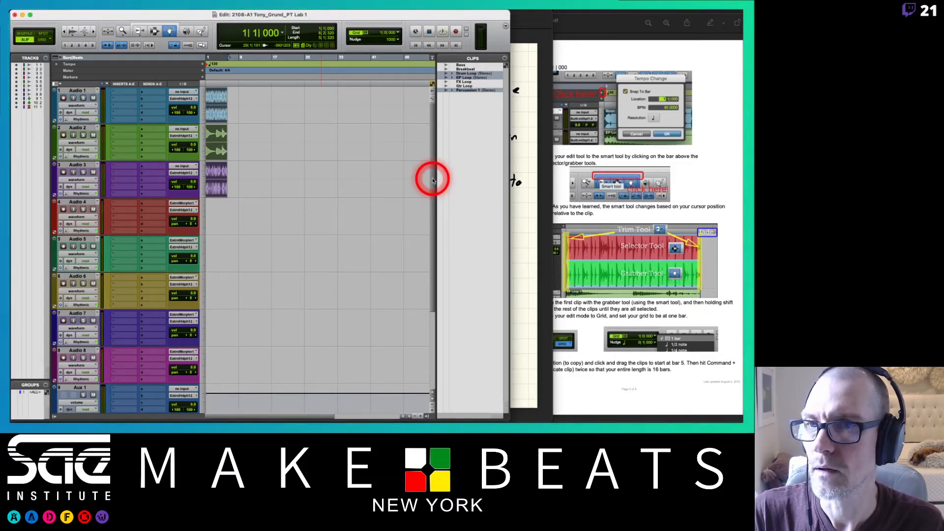
{"action": "key", "text": "F6+F7"}
{"action": "key", "text": "F1"}
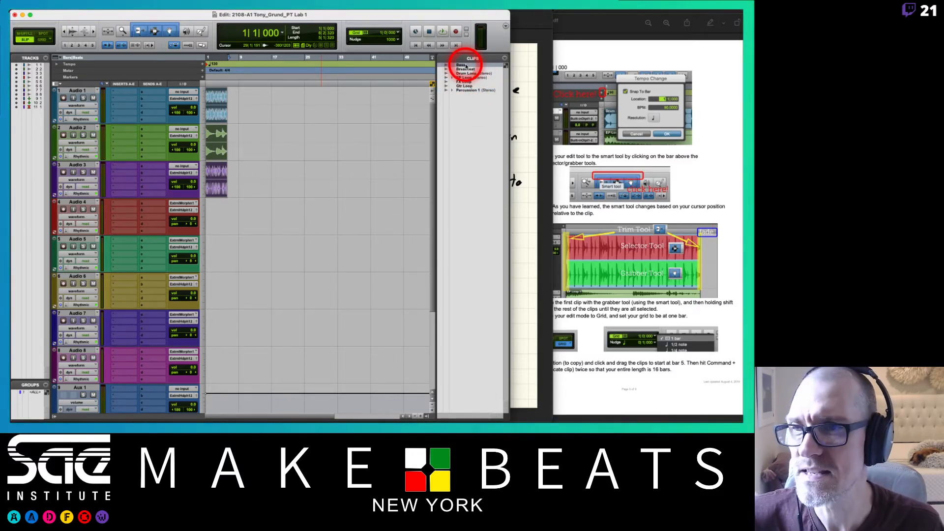
Place the mono Bass clip on Audio 4 and the Breakbeat clip on Audio 5, both starting at 1|1|000
{"action": "left_click_drag", "start_coordinate": [465, 66], "coordinate": [218, 219]}
{"action": "left_click", "coordinate": [266, 225]}
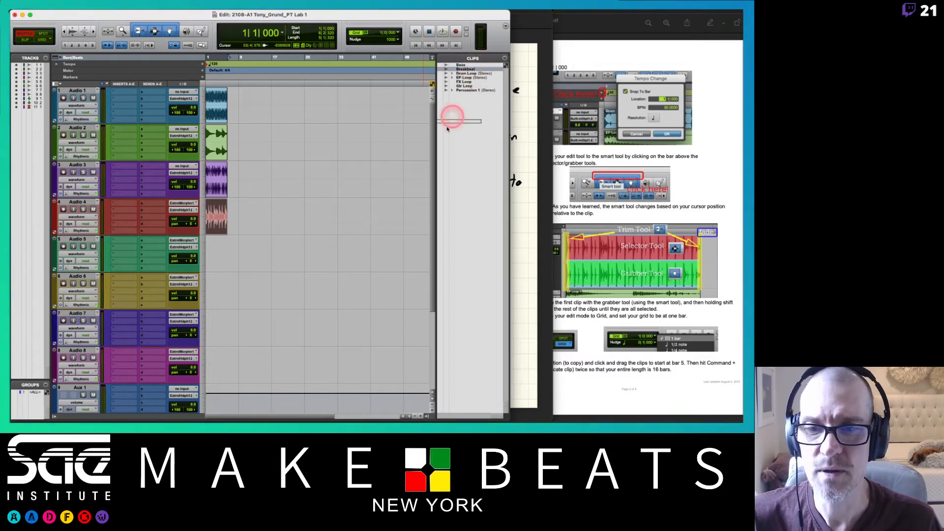
{"action": "key", "text": "super+d"}
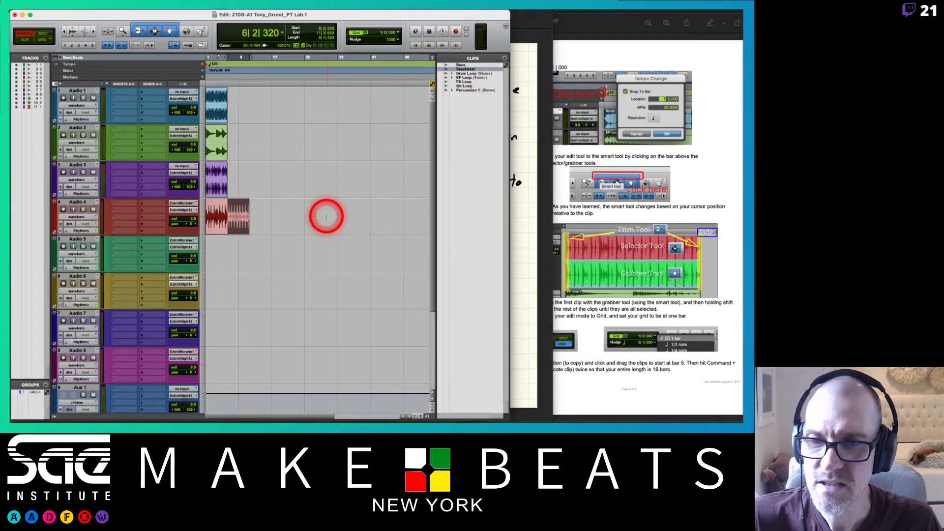
{"action": "left_click", "coordinate": [294, 230]}
{"action": "left_click_drag", "start_coordinate": [240, 229], "coordinate": [219, 250]}
Place the mono FX Loop clip on Audio 6 and the Gtr Loop clip on Audio 7, both starting at 1|1|000
{"action": "left_click", "coordinate": [464, 81]}
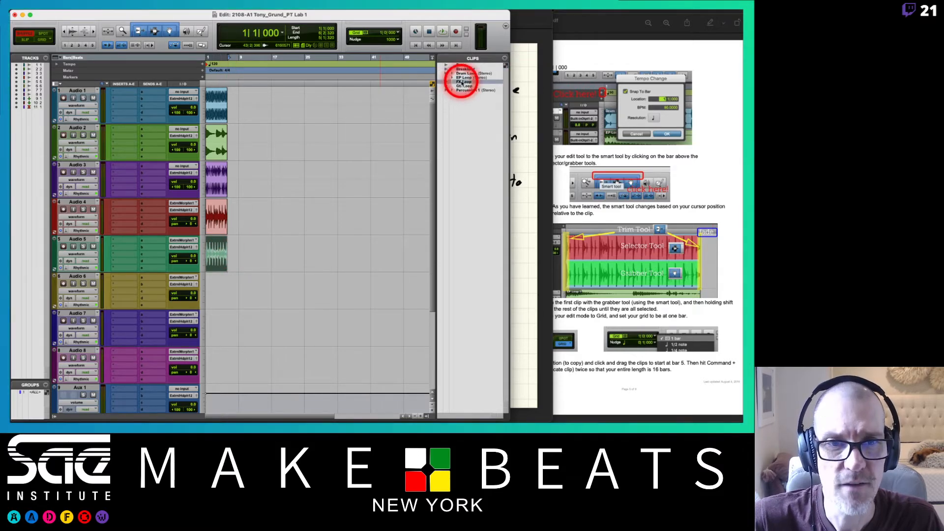
{"action": "left_click_drag", "start_coordinate": [327, 298], "coordinate": [316, 297]}
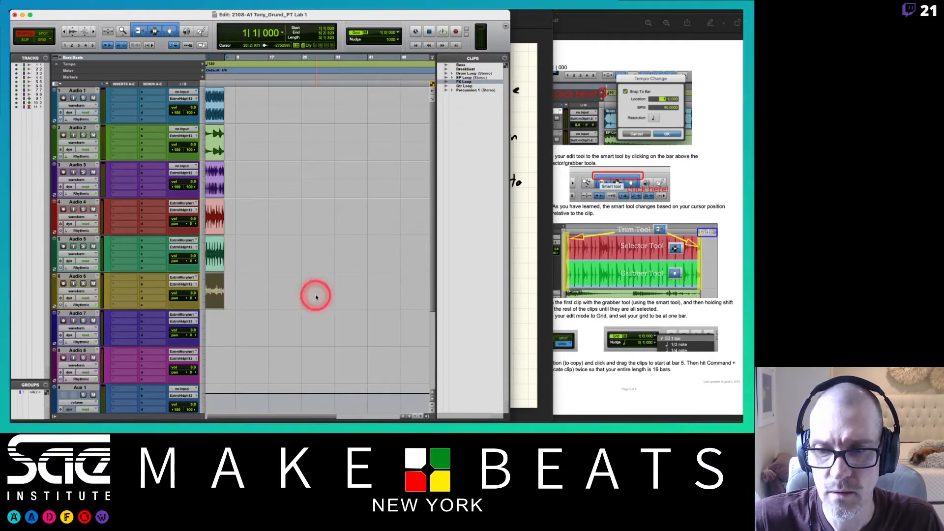
{"action": "scroll", "coordinate": [324, 274], "scroll_direction": "left", "scroll_amount": 1}
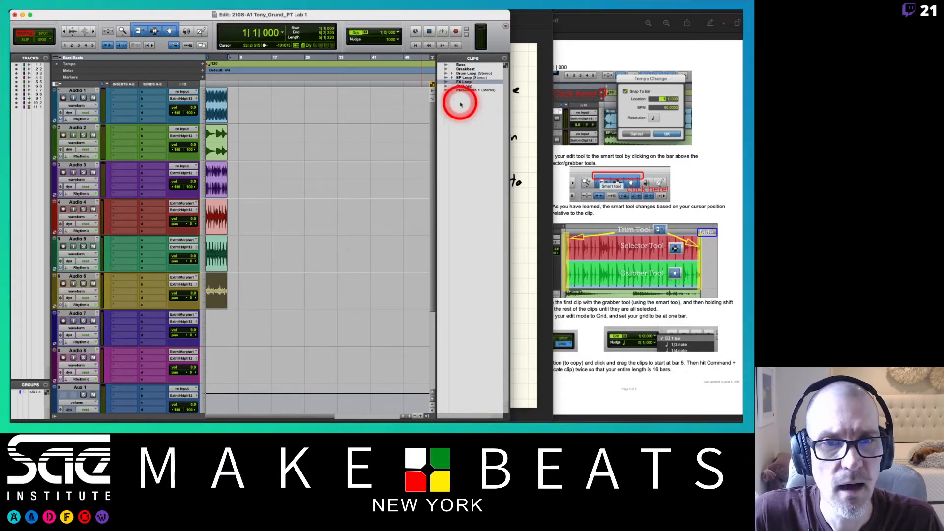
{"action": "left_click", "coordinate": [464, 86]}
{"action": "left_click", "coordinate": [271, 304]}
{"action": "left_click_drag", "start_coordinate": [268, 316], "coordinate": [266, 326]}
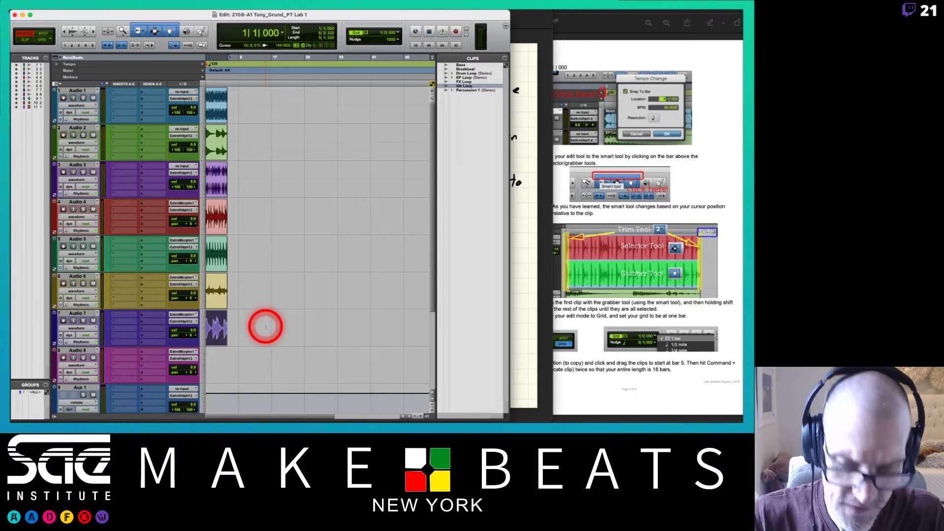
Hide the Clips list and widen the Tracks list so the track names can be read
{"action": "key", "text": "super+bracketright"}
{"action": "key", "text": "super+bracketright"}
{"action": "key", "text": "super+bracketleft"}
{"action": "key", "text": "super+bracketleft"}
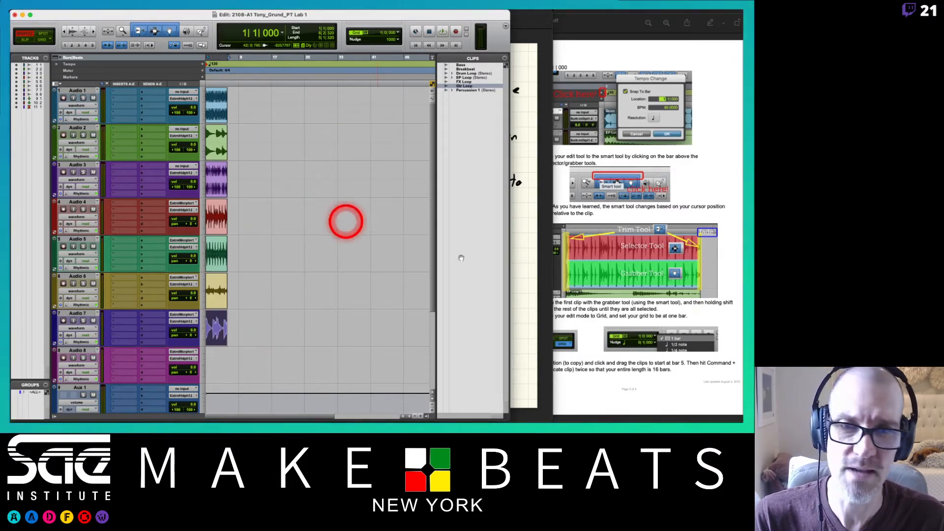
{"action": "left_click", "coordinate": [427, 416]}
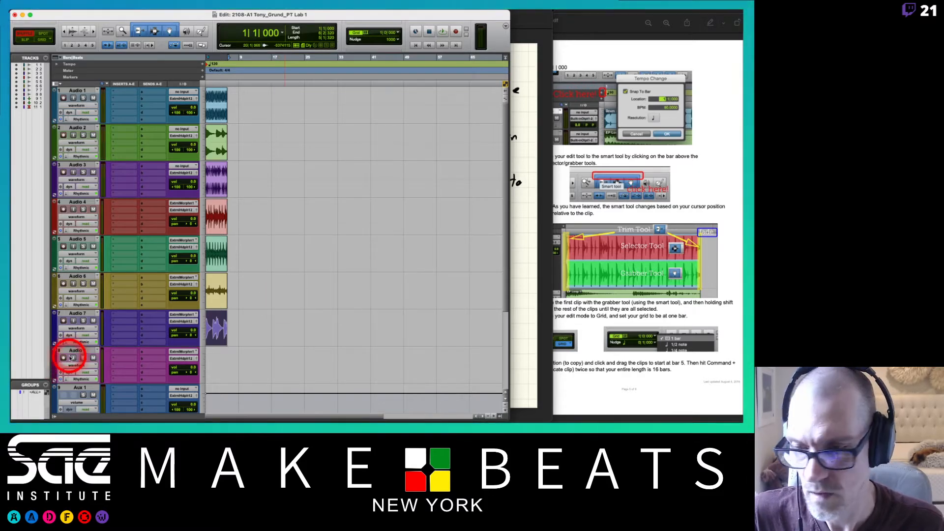
{"action": "left_click_drag", "start_coordinate": [51, 350], "coordinate": [74, 352]}
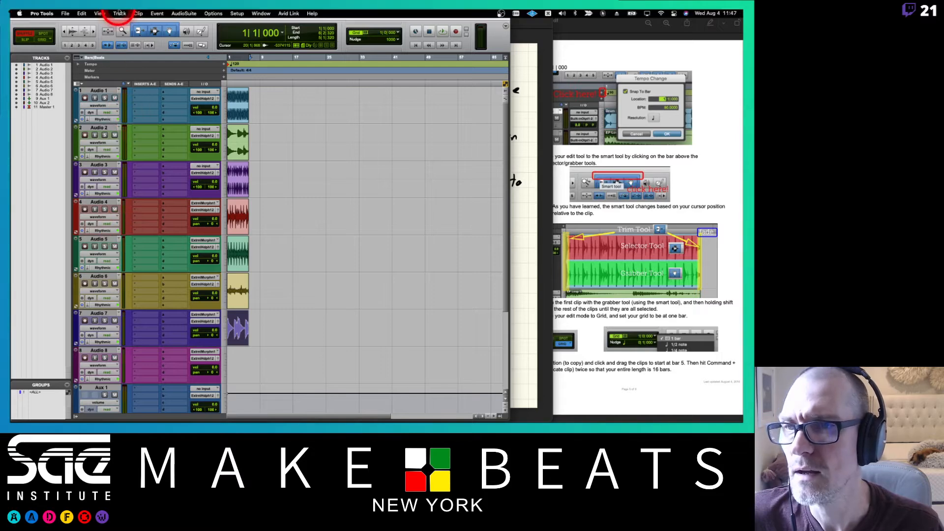
Display the clip names and the clip gain info on the clips in the Edit window
{"action": "left_click", "coordinate": [100, 13]}
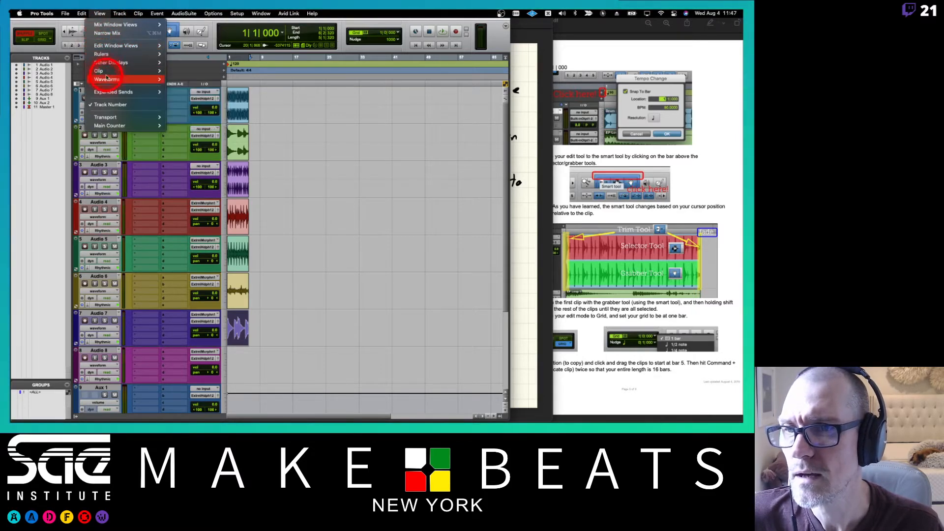
{"action": "mouse_move", "coordinate": [110, 71]}
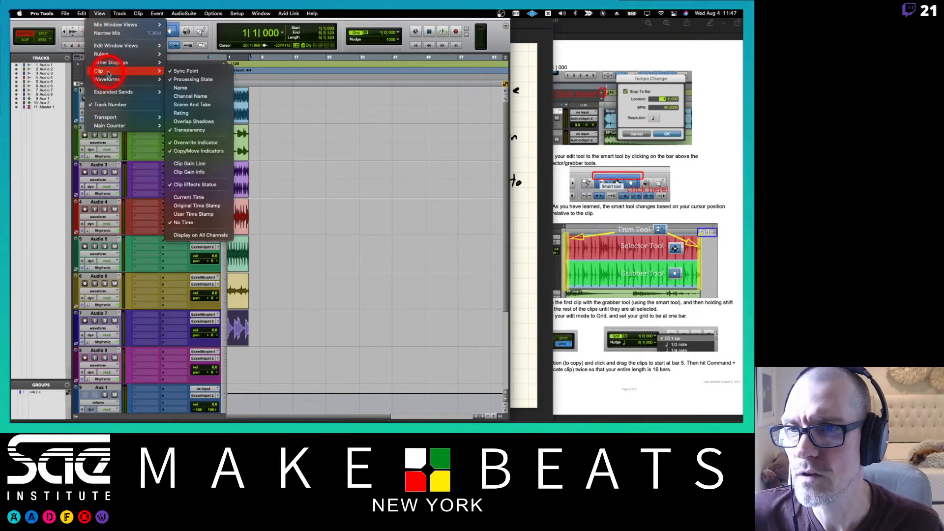
{"action": "left_click", "coordinate": [185, 88]}
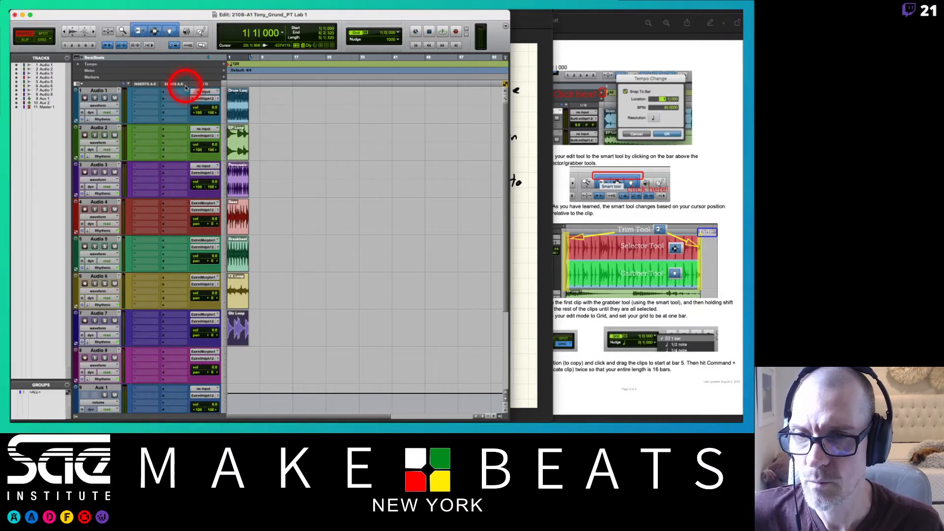
{"action": "left_click", "coordinate": [98, 13]}
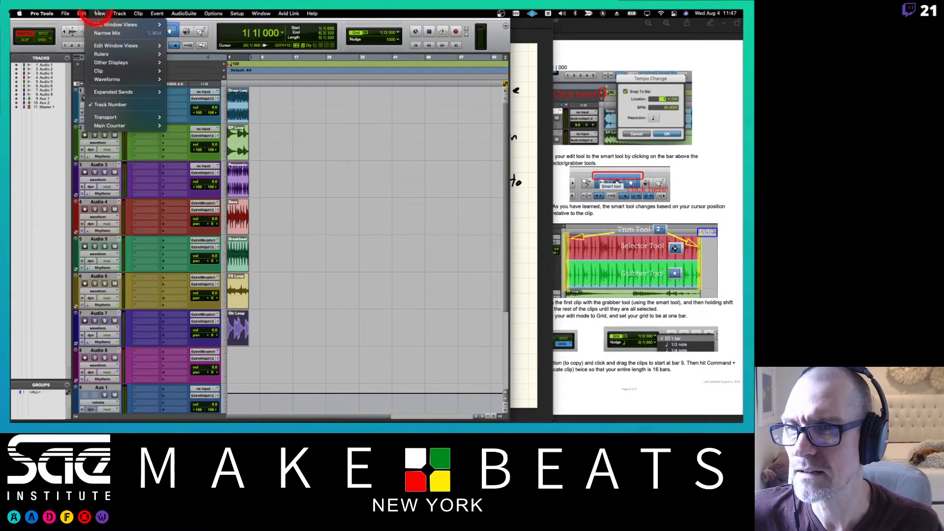
{"action": "left_click", "coordinate": [111, 80]}
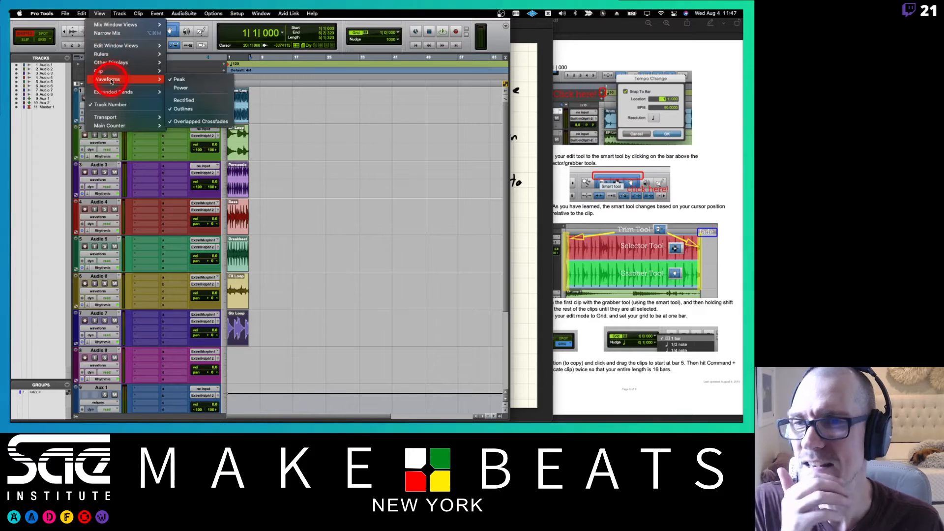
{"action": "left_click", "coordinate": [119, 54]}
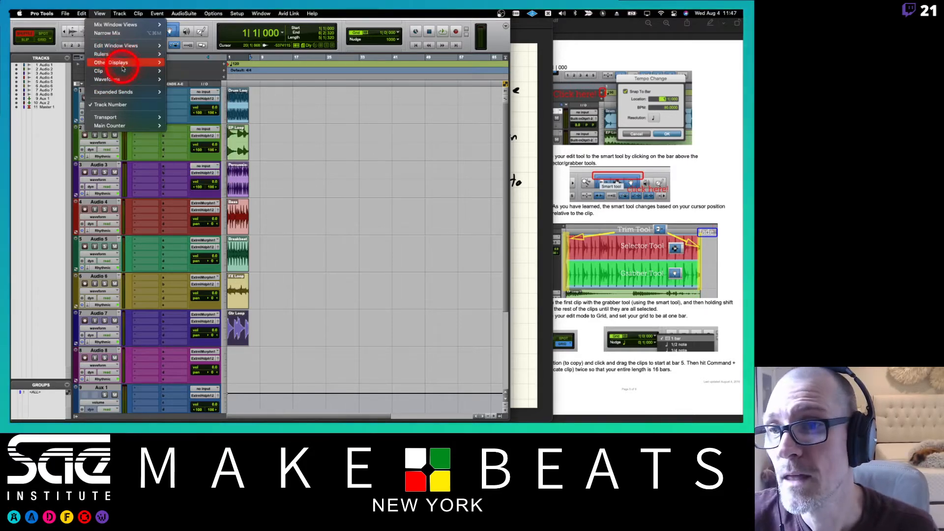
{"action": "mouse_move", "coordinate": [121, 71]}
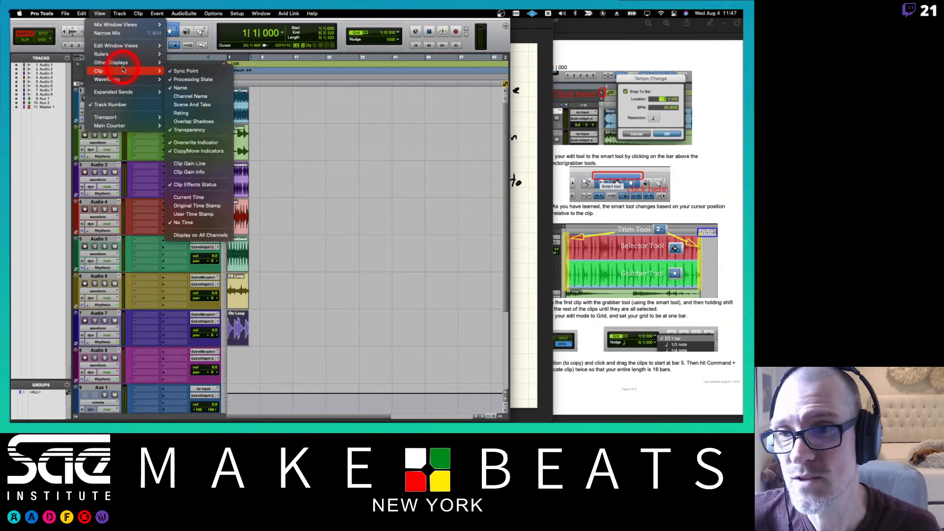
{"action": "left_click", "coordinate": [195, 172]}
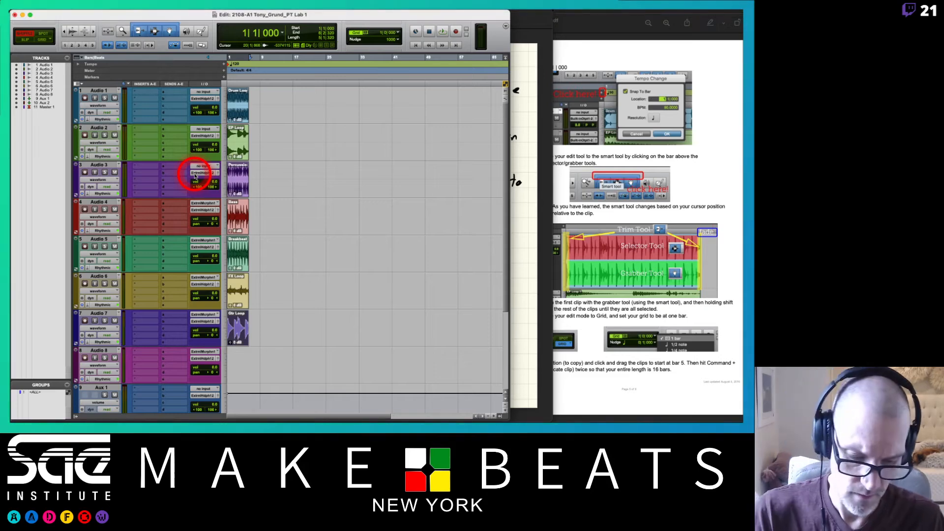
Zoom in horizontally on the clips and review the track-naming instructions in step 7 of pt 1 lab.pdf
{"action": "key", "text": "t"}
{"action": "key", "text": "t"}
{"action": "key", "text": "t"}
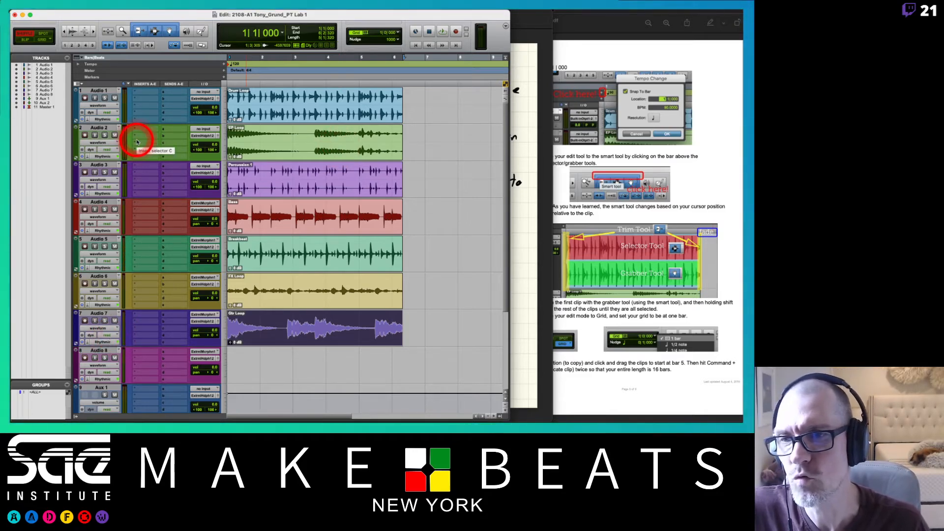
{"action": "left_click", "coordinate": [599, 310]}
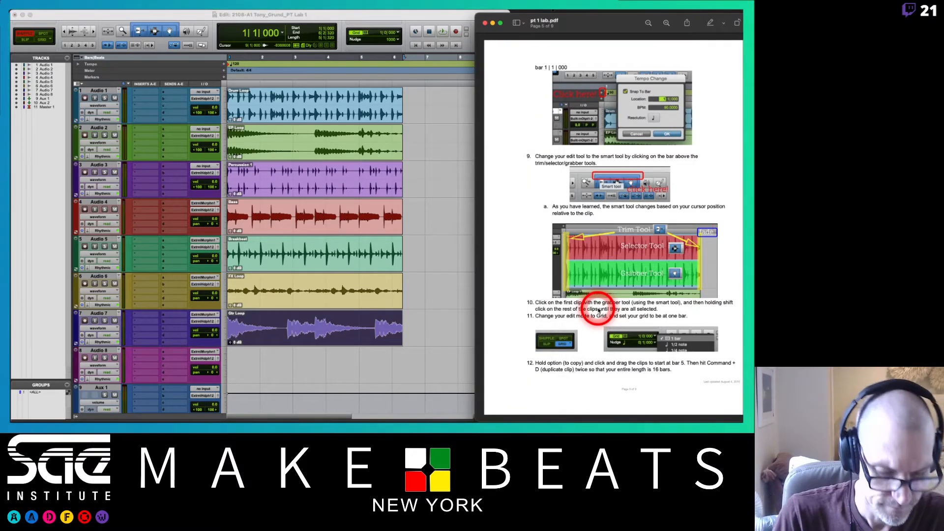
{"action": "scroll", "coordinate": [599, 310], "scroll_direction": "up", "scroll_amount": 3}
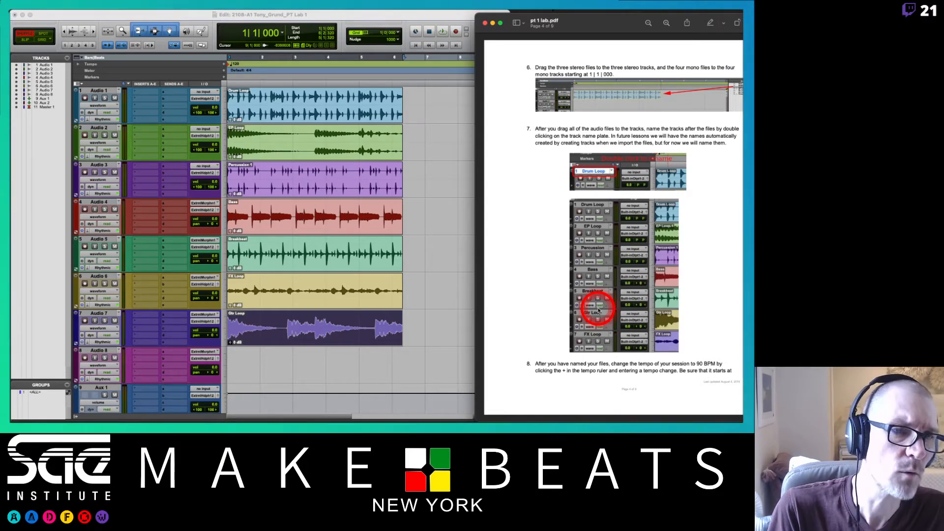
{"action": "scroll", "coordinate": [598, 310], "scroll_direction": "down", "scroll_amount": 3}
{"action": "scroll", "coordinate": [599, 310], "scroll_direction": "up", "scroll_amount": 3}
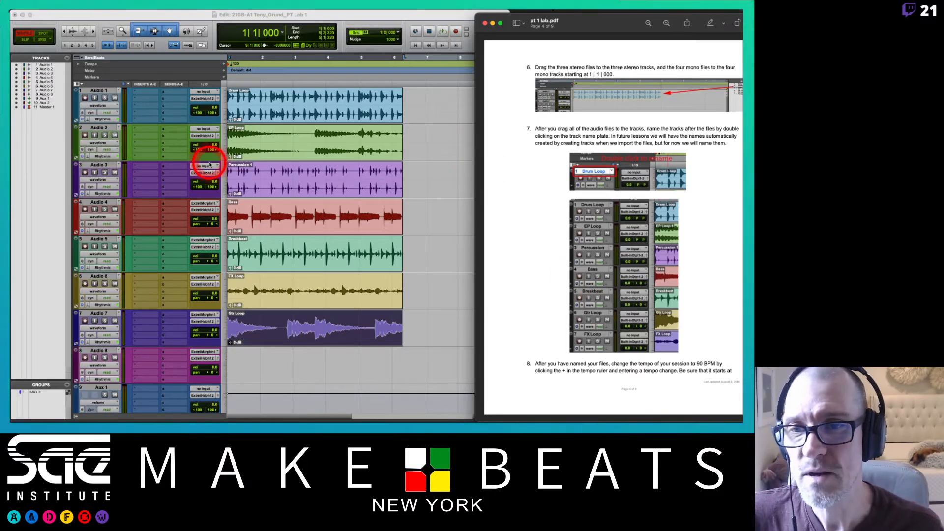
Select the Drum Loop clip in Pro Tools and review the clip display options, including Name
{"action": "left_click", "coordinate": [329, 109]}
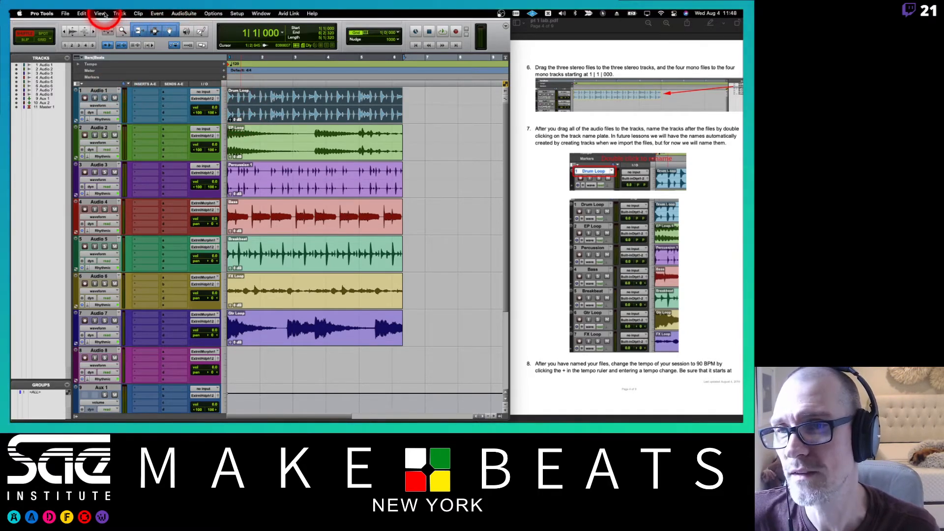
{"action": "left_click", "coordinate": [100, 14]}
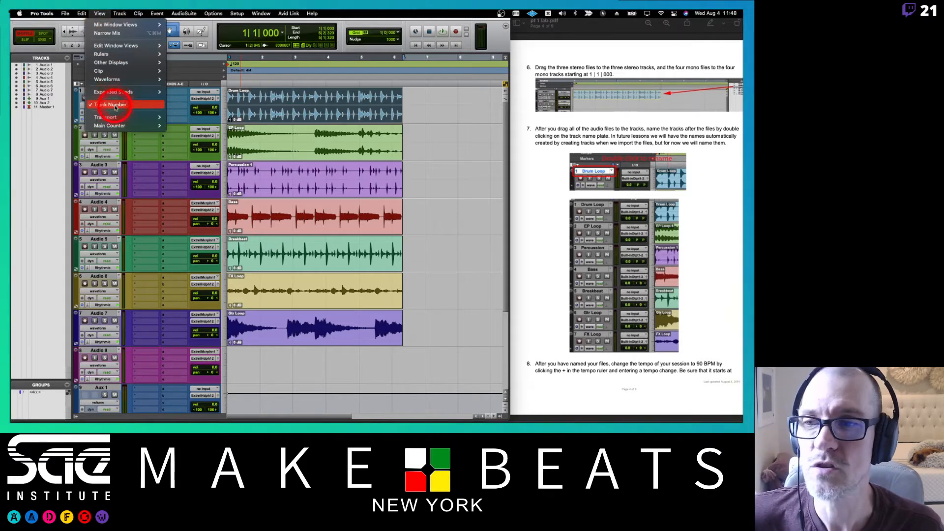
{"action": "mouse_move", "coordinate": [111, 71]}
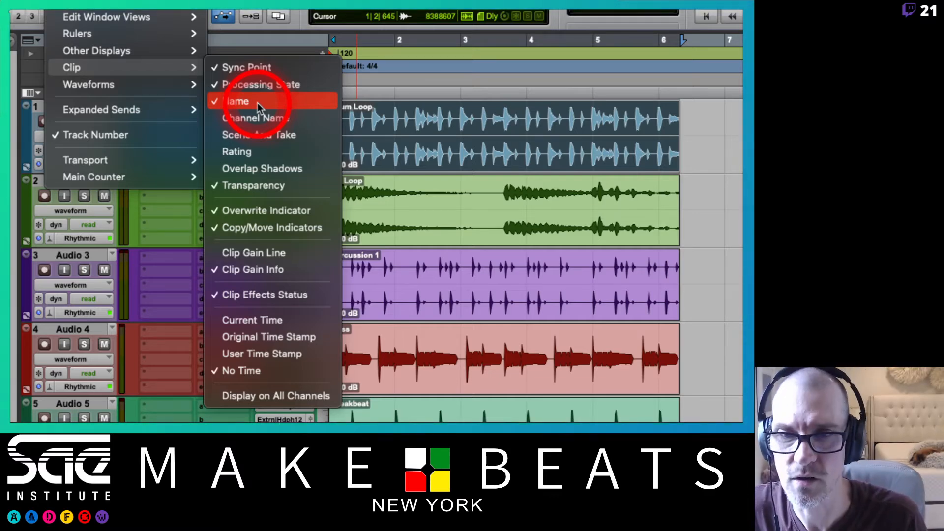
{"action": "left_click", "coordinate": [256, 67]}
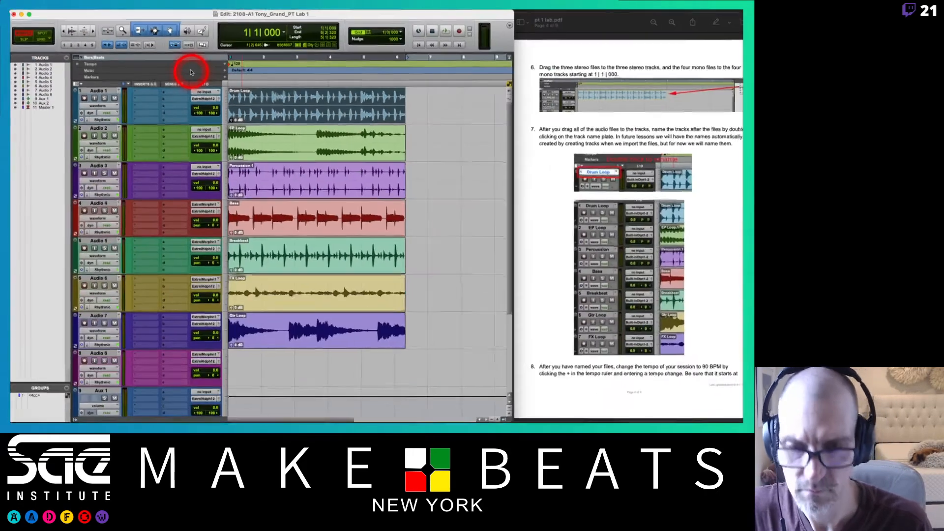
{"action": "left_click", "coordinate": [83, 14]}
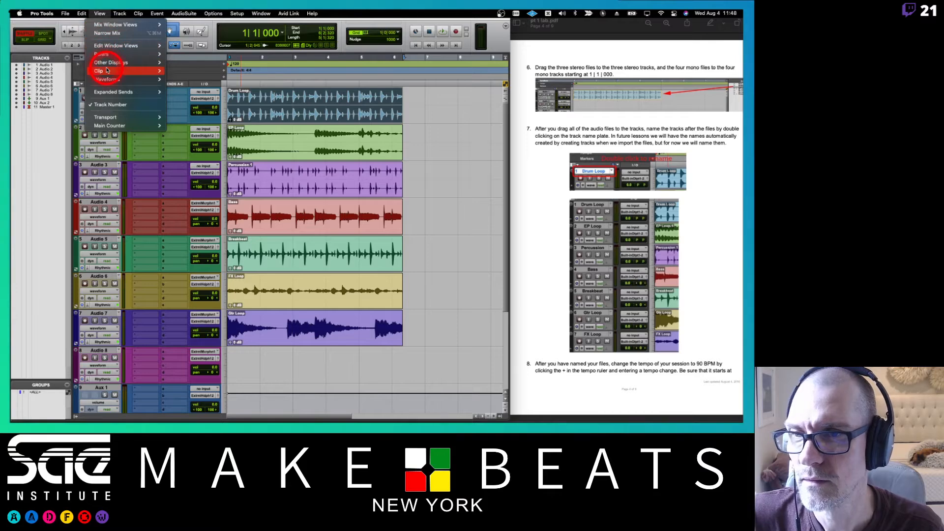
{"action": "mouse_move", "coordinate": [109, 71]}
{"action": "left_click", "coordinate": [198, 83]}
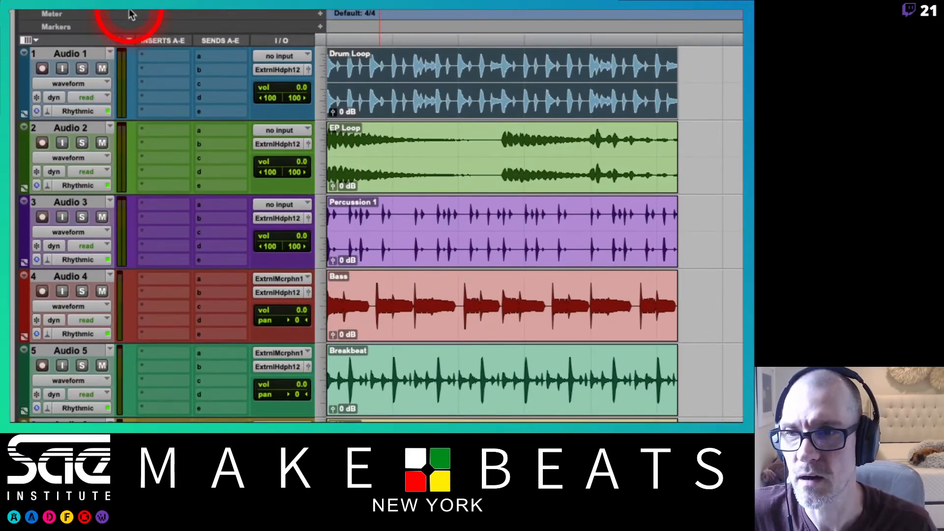
Rename the track Audio 1 as Drum Lp
{"action": "double_click", "coordinate": [72, 54]}
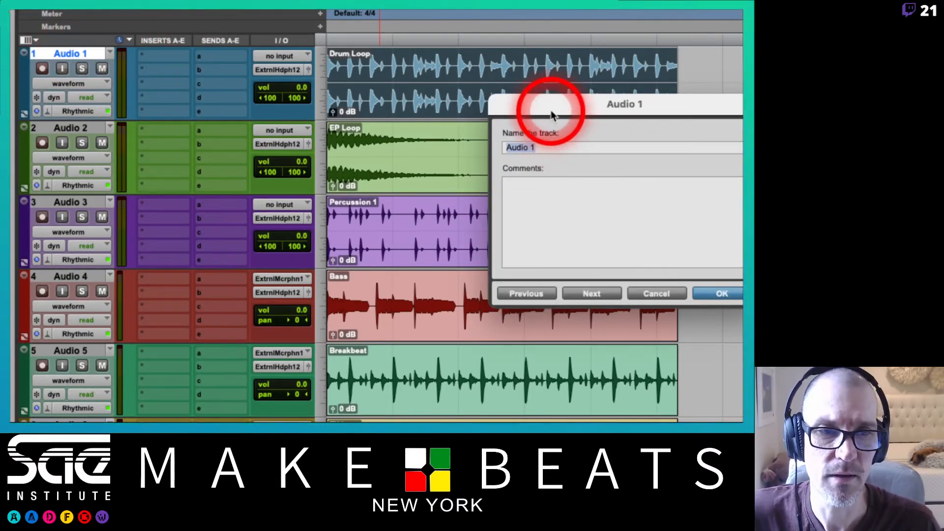
{"action": "left_click_drag", "start_coordinate": [550, 113], "coordinate": [462, 112]}
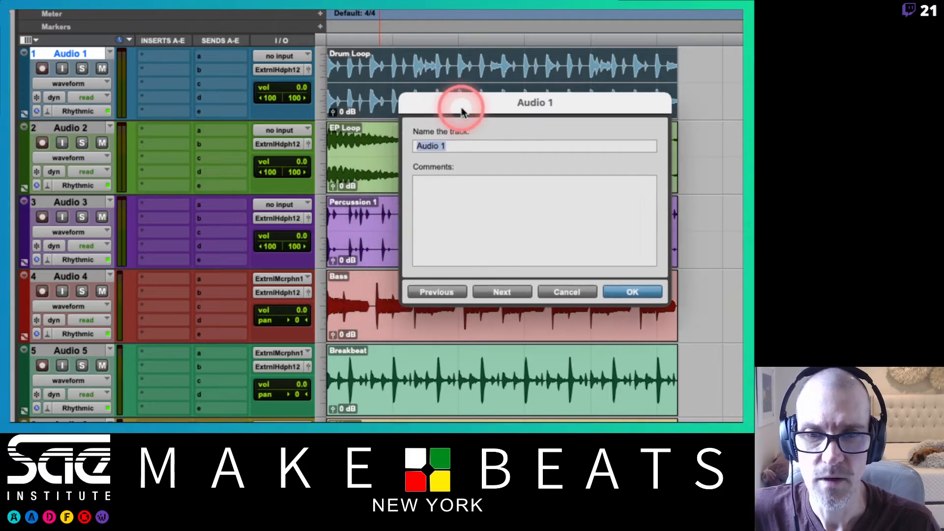
{"action": "type", "text": "DR"}
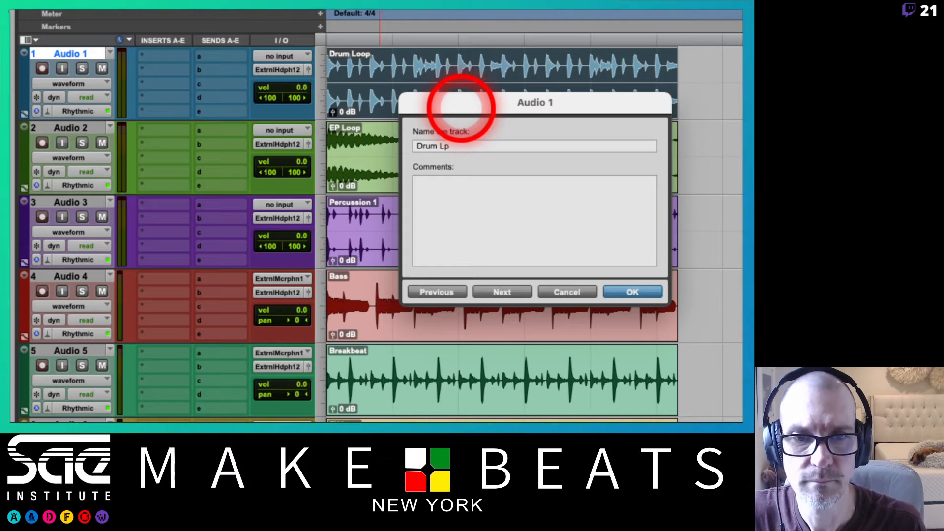
{"action": "key", "text": "Return"}
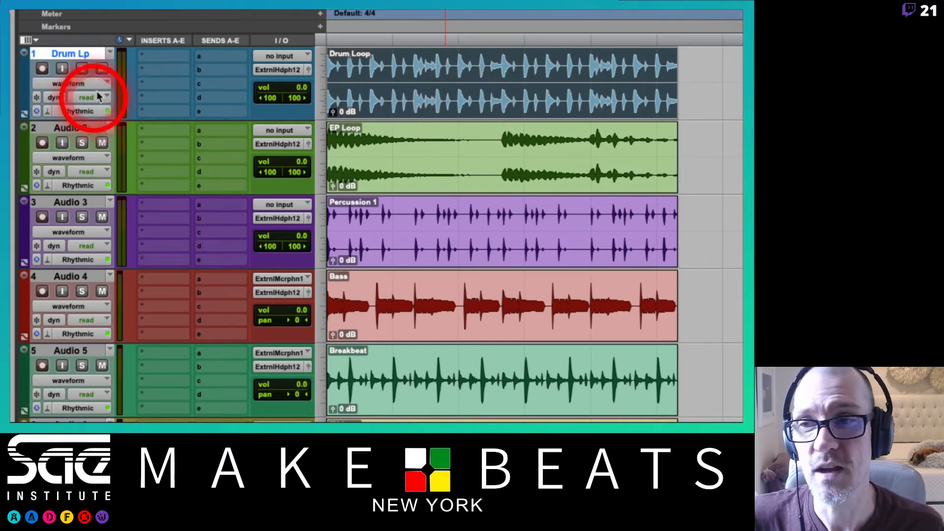
Rename the Drum Lp track as Dr Lp and the Audio 2 track as EP Lp
{"action": "double_click", "coordinate": [89, 54]}
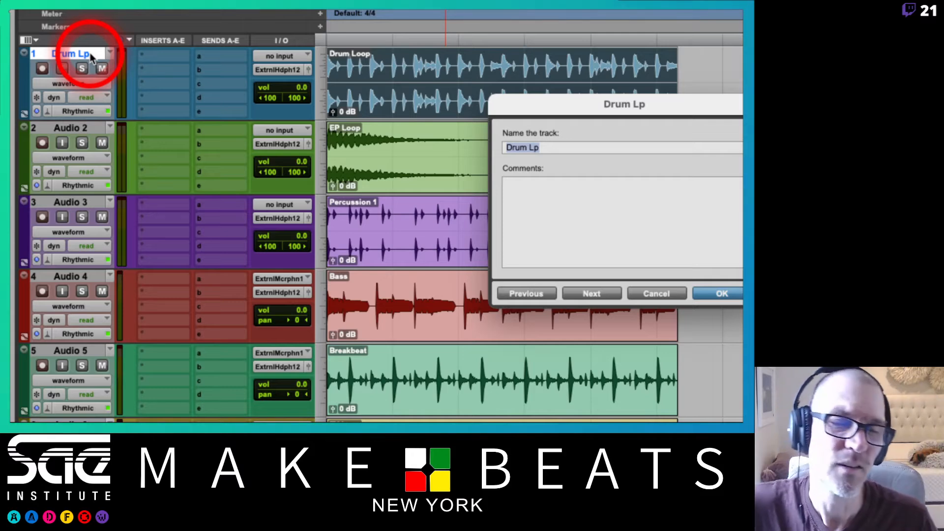
{"action": "left_click", "coordinate": [526, 149]}
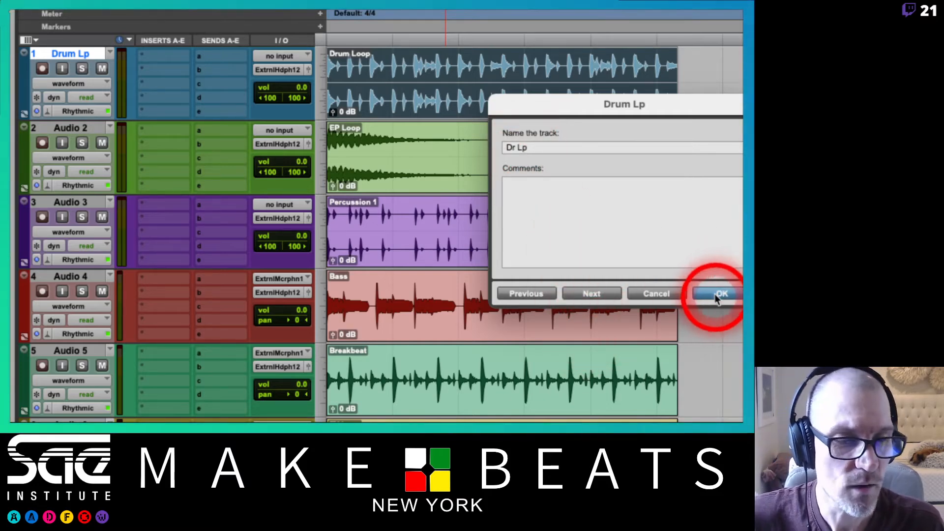
{"action": "left_click", "coordinate": [578, 294]}
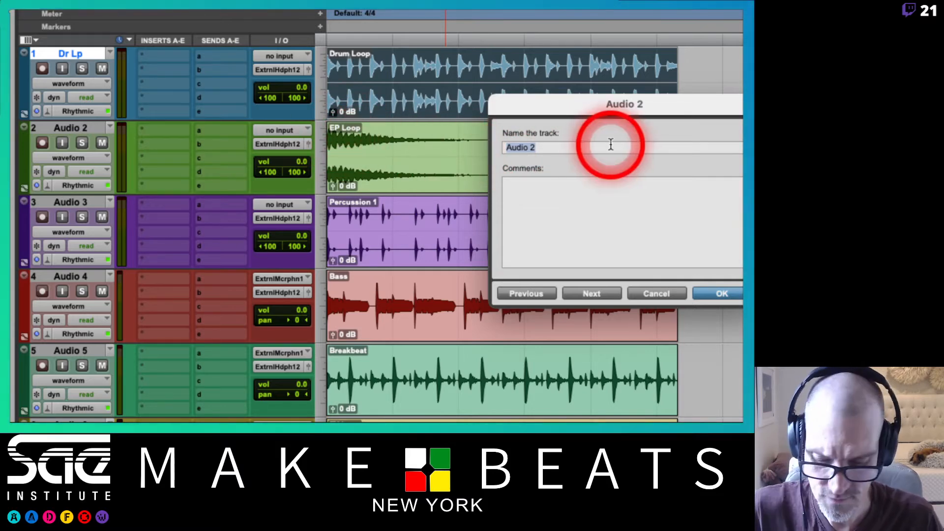
{"action": "type", "text": "EP Lp"}
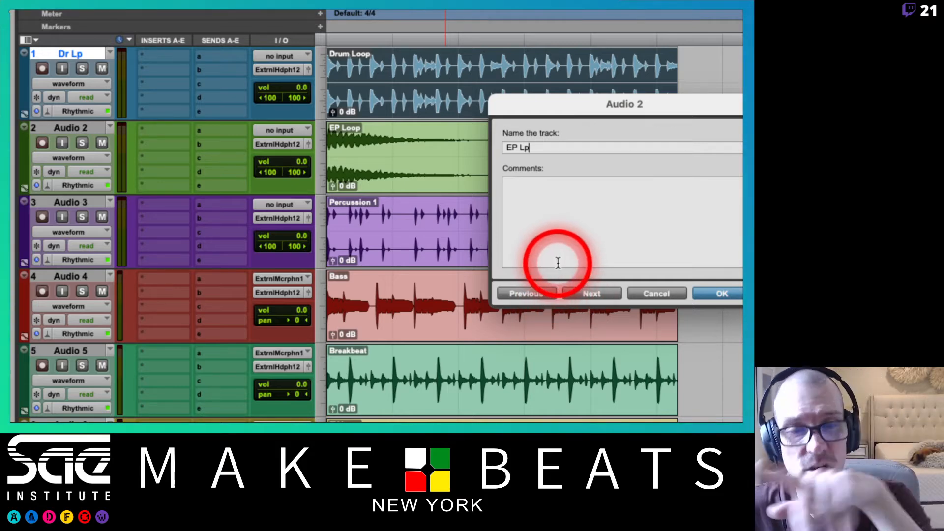
{"action": "key", "text": "super+Right"}
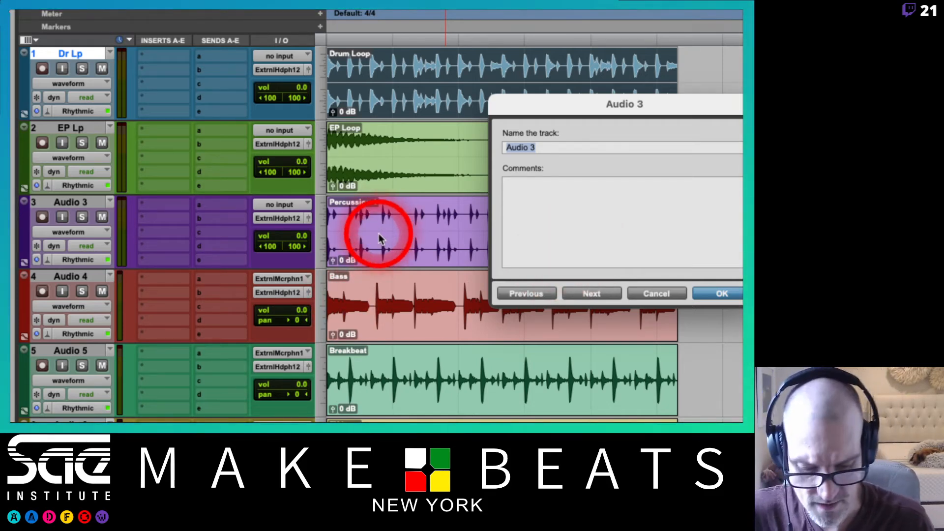
Rename tracks Audio 3, Audio 4 and Audio 5 as Perc 1, Bass and Brk Bt
{"action": "type", "text": "Pe"}
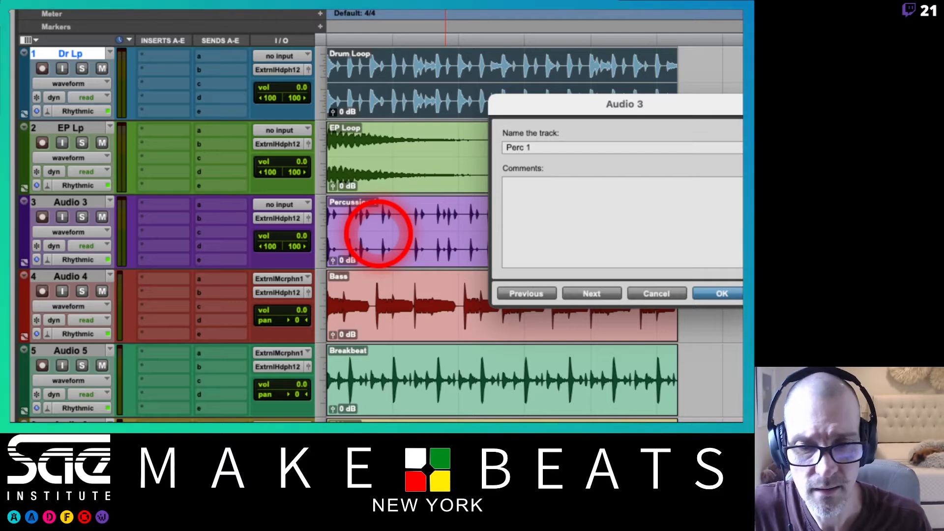
{"action": "type", "text": "rc 1"}
{"action": "key", "text": "super+Right"}
{"action": "type", "text": "Bass"}
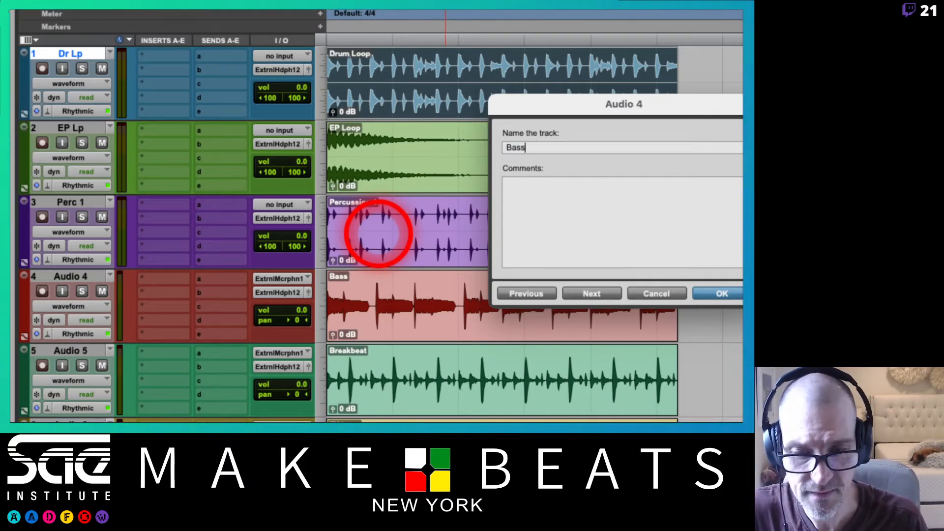
{"action": "key", "text": "super+Right"}
{"action": "type", "text": "Brk Bt"}
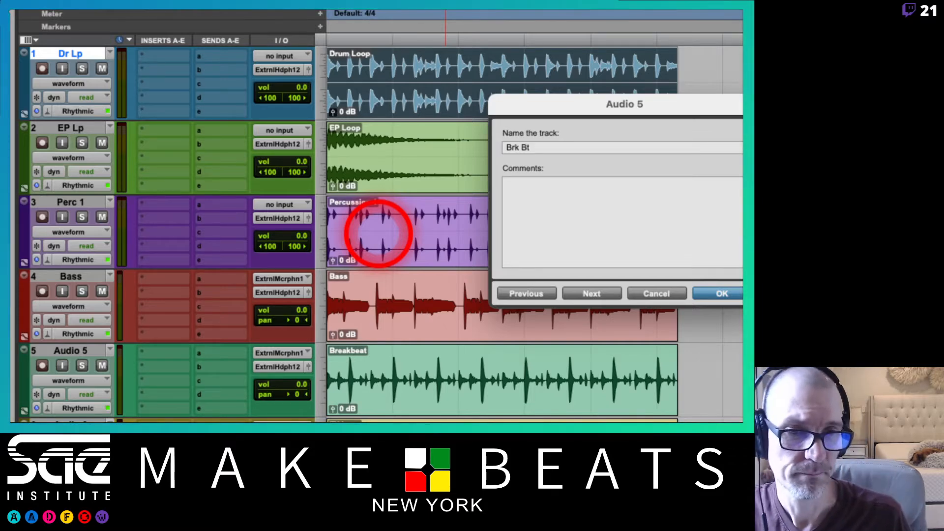
{"action": "key", "text": "Return"}
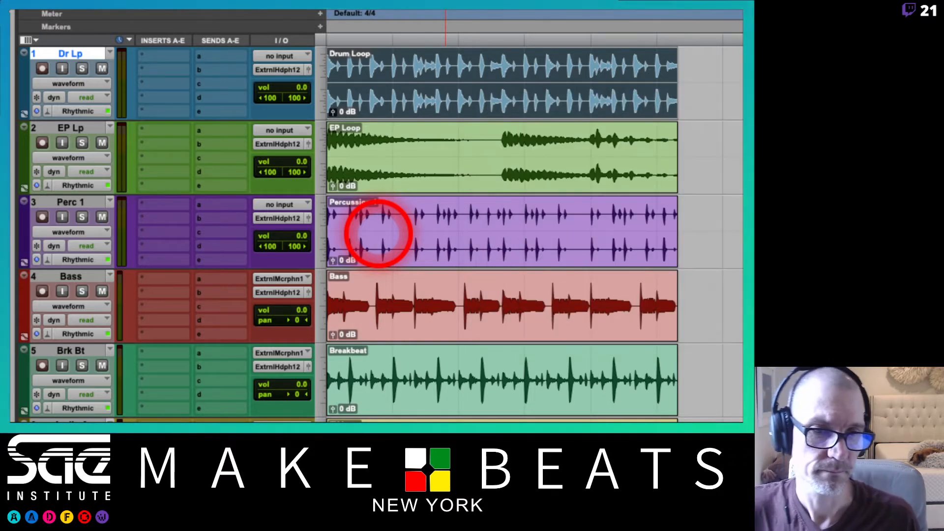
Rename the Audio 6 track as FX Lp and the Audio 7 track as Gtr Lp
{"action": "scroll", "coordinate": [379, 234], "scroll_direction": "down", "scroll_amount": 3}
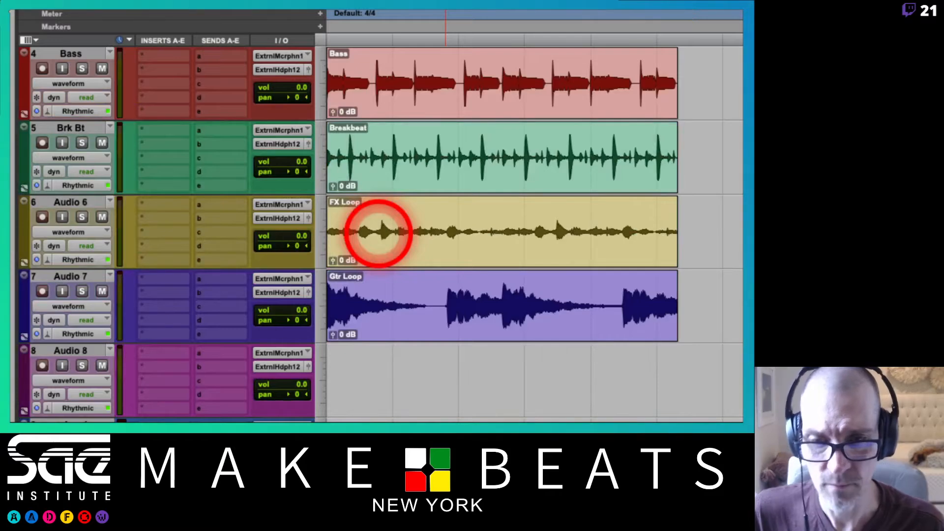
{"action": "double_click", "coordinate": [68, 205]}
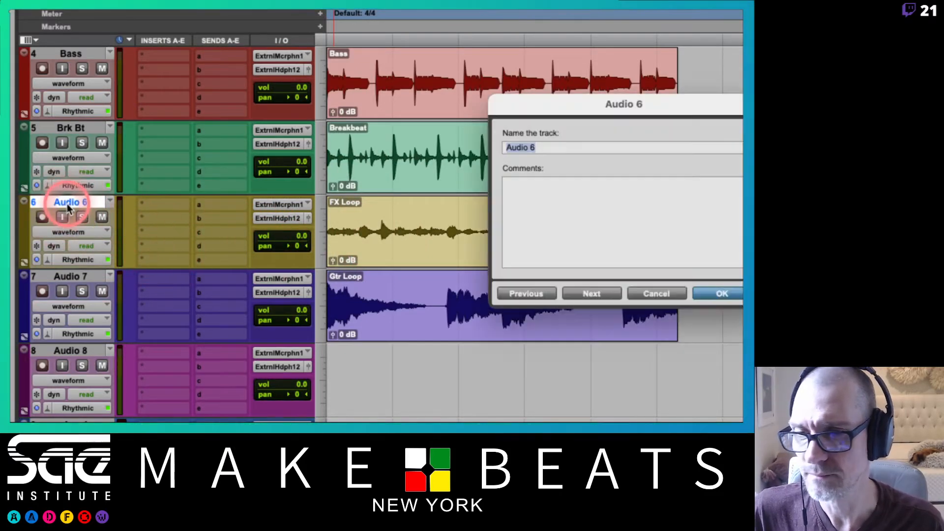
{"action": "type", "text": "FX Lp"}
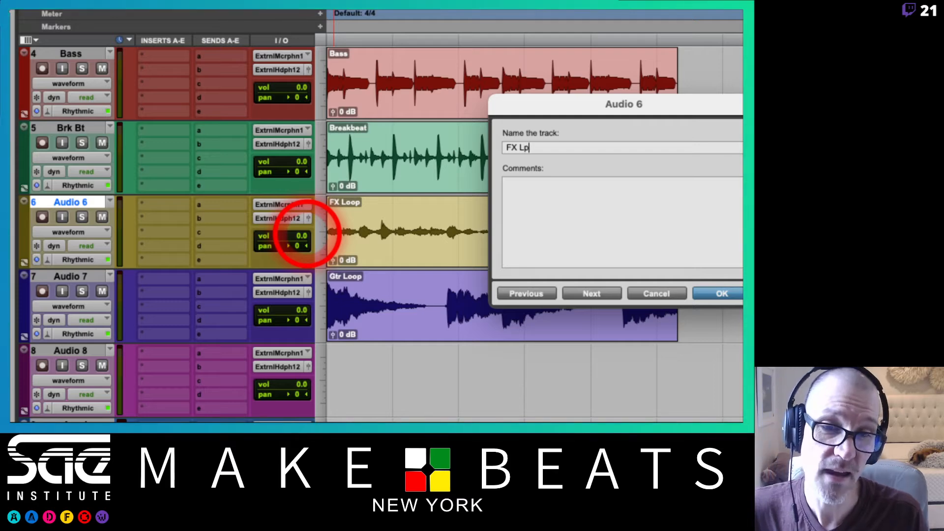
{"action": "key", "text": "super+Right"}
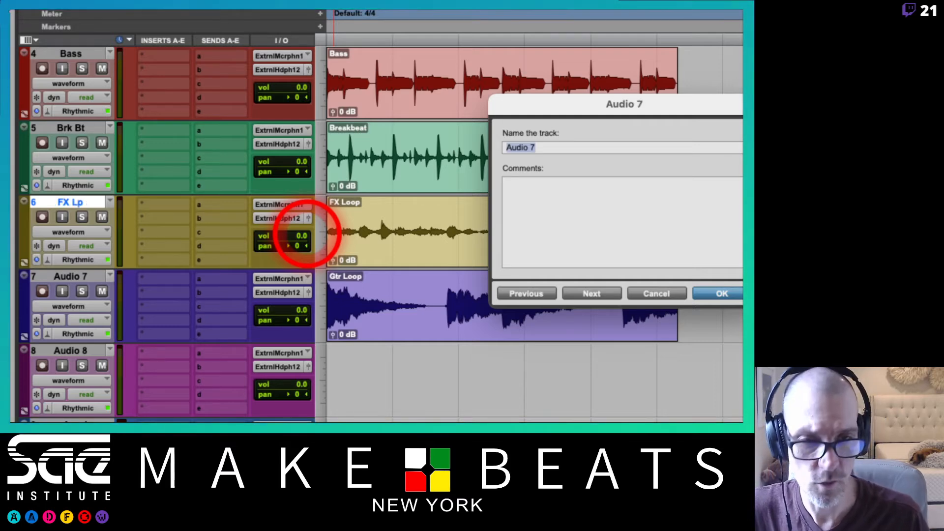
{"action": "type", "text": "Gtr L"}
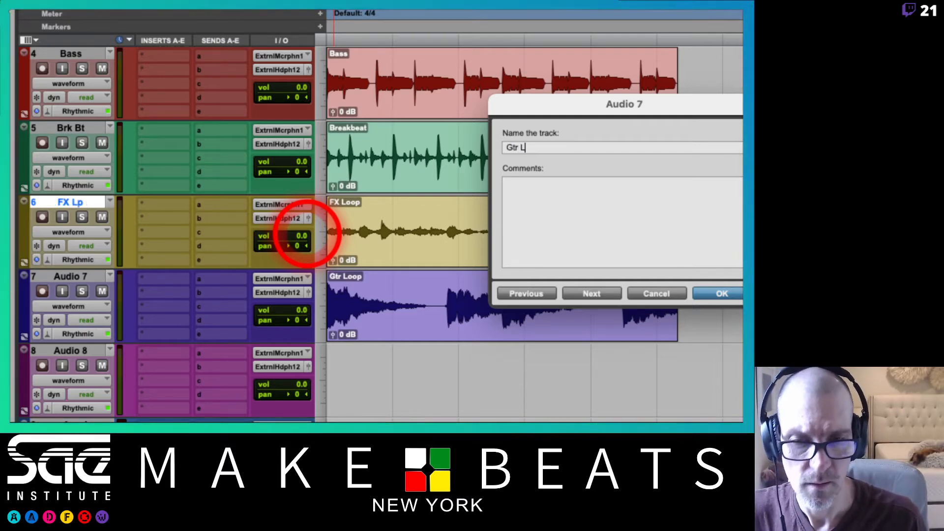
{"action": "type", "text": "p"}
{"action": "key", "text": "Return"}
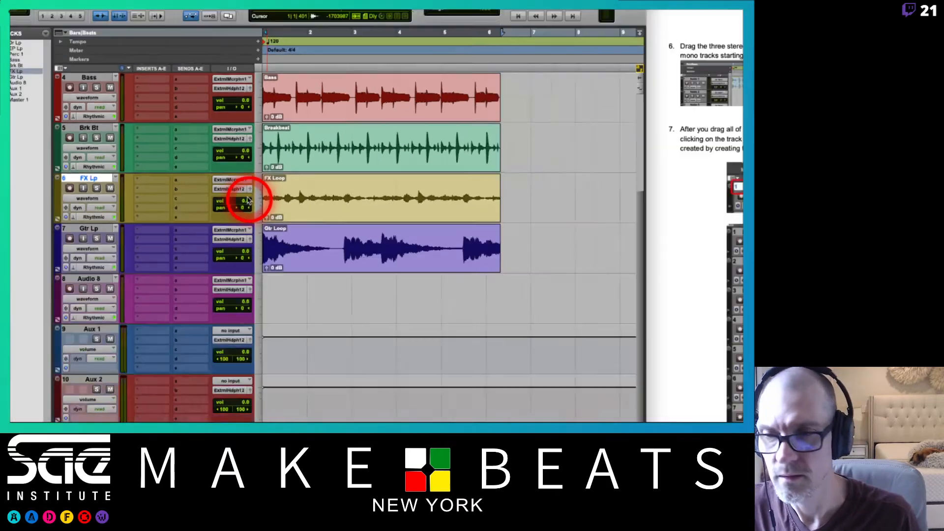
Select the Dr Lp track and return the playback position to the session start
{"action": "scroll", "coordinate": [215, 180], "scroll_direction": "up", "scroll_amount": 5}
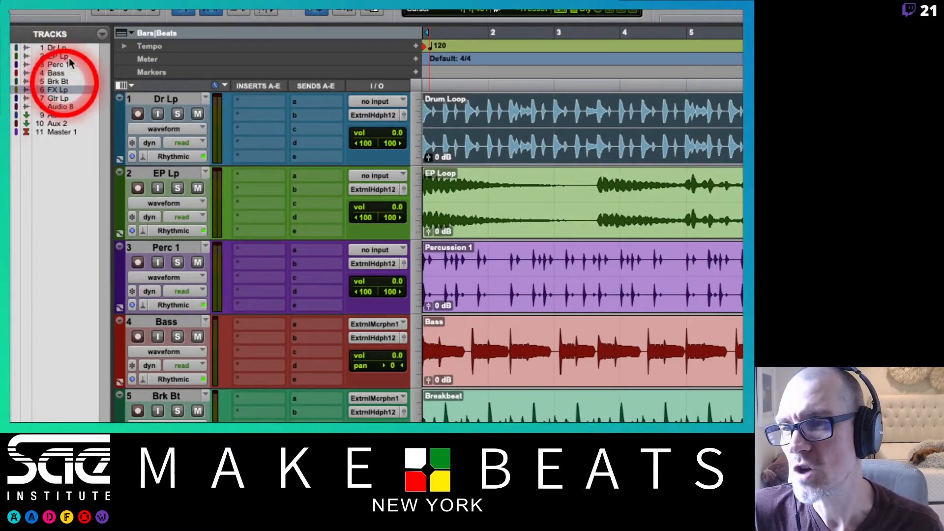
{"action": "left_click", "coordinate": [56, 47]}
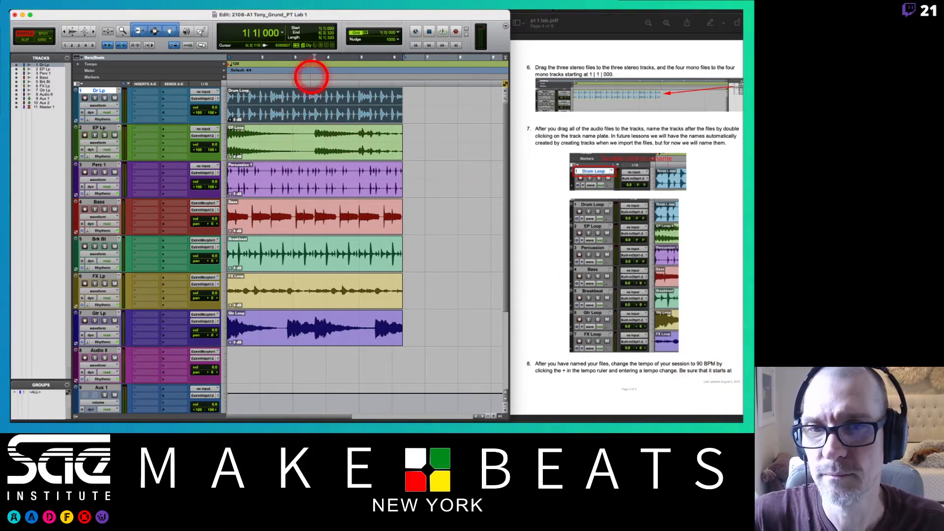
{"action": "key", "text": "Return"}
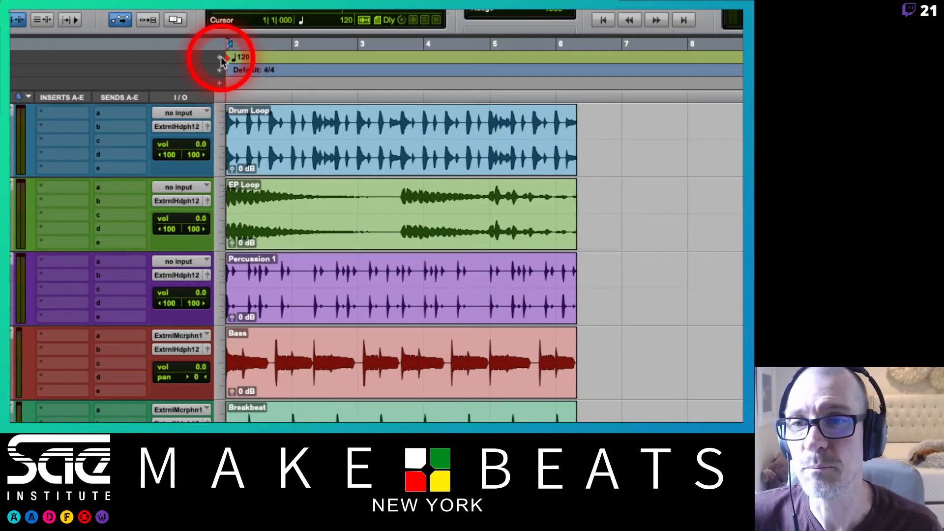
Enter a tempo change of 90 BPM at 1|1|000 in the tempo ruler
{"action": "left_click", "coordinate": [220, 57]}
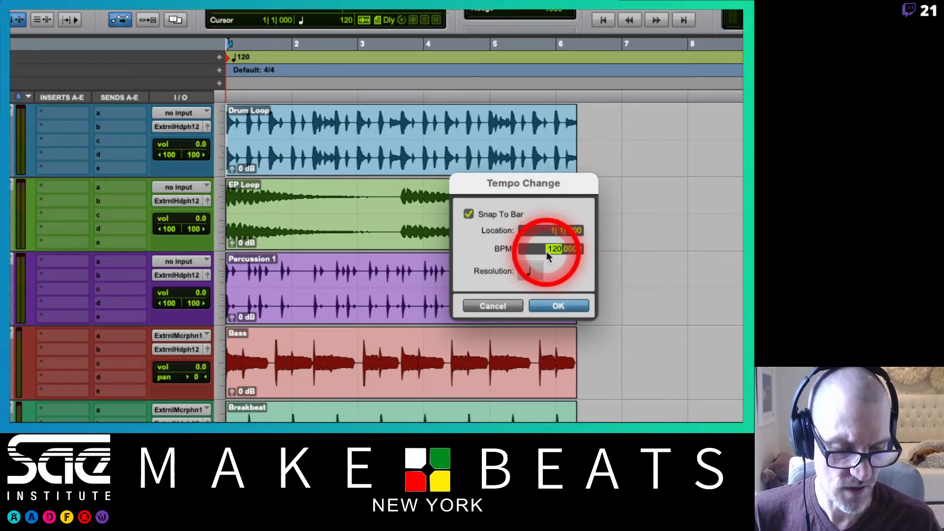
{"action": "type", "text": "90"}
{"action": "key", "text": "Return"}
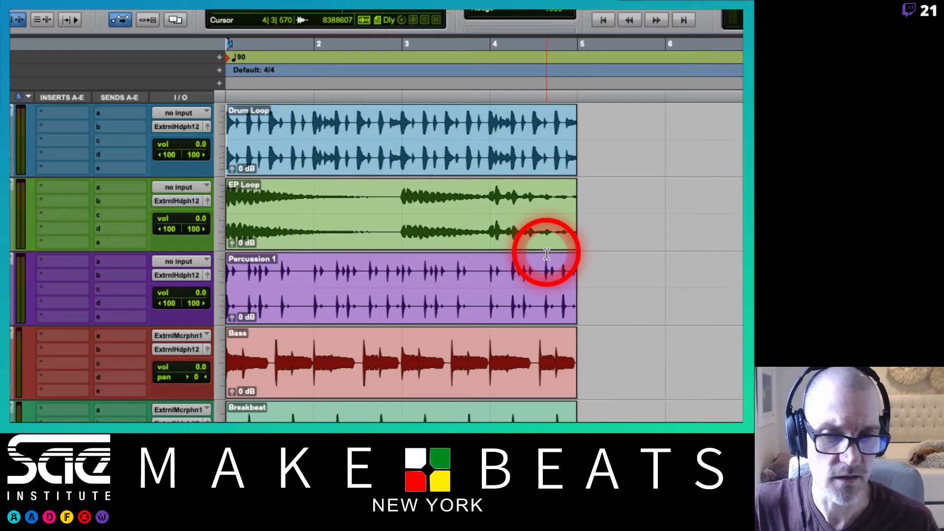
Set the tempo change at 1|1|000 back to 120 BPM
{"action": "left_click", "coordinate": [220, 57]}
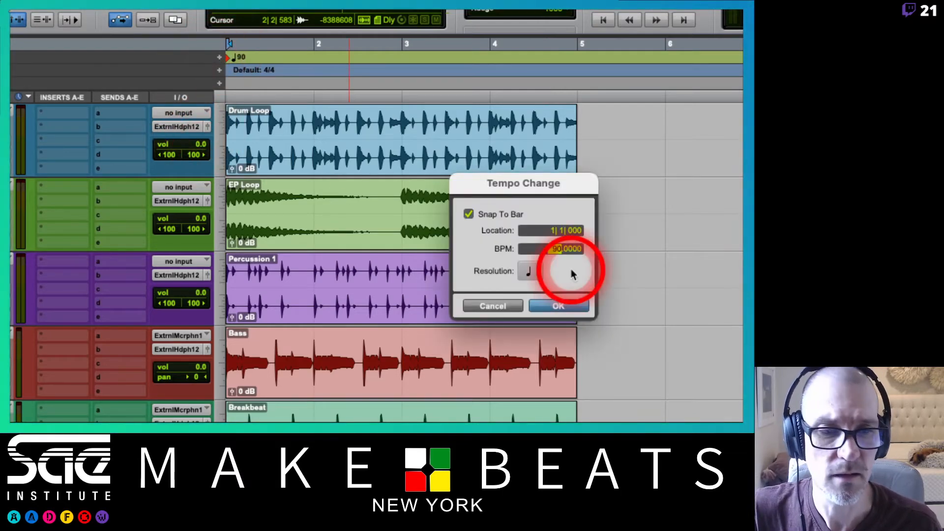
{"action": "type", "text": "120"}
{"action": "key", "text": "Return"}
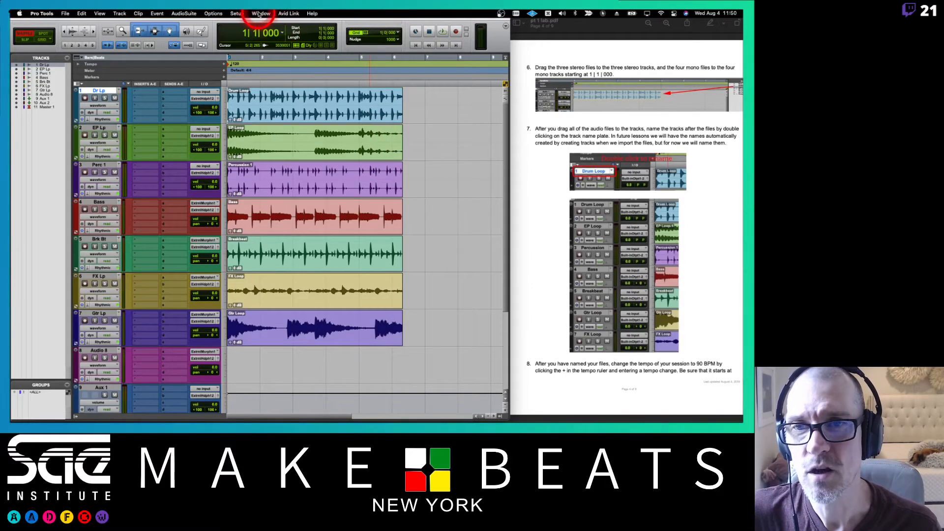
Show the floating Transport window
{"action": "left_click", "coordinate": [259, 13]}
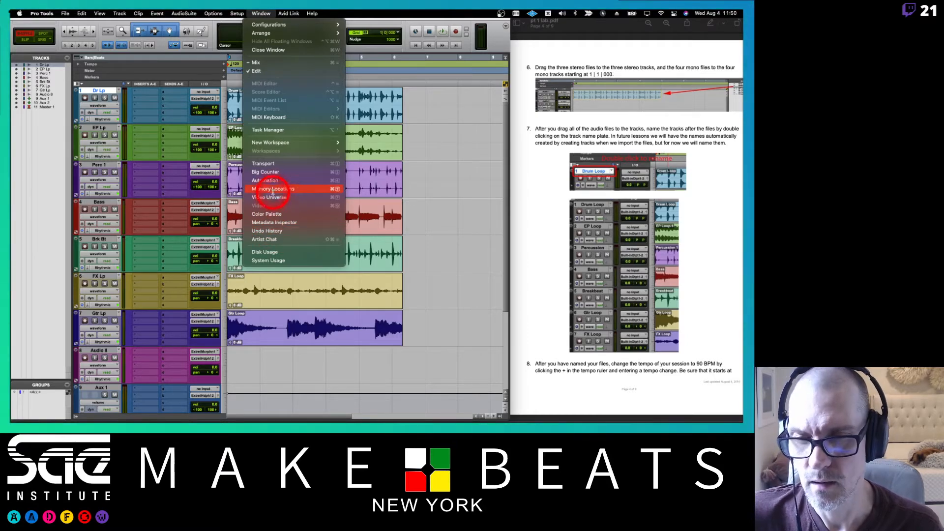
{"action": "left_click", "coordinate": [271, 167]}
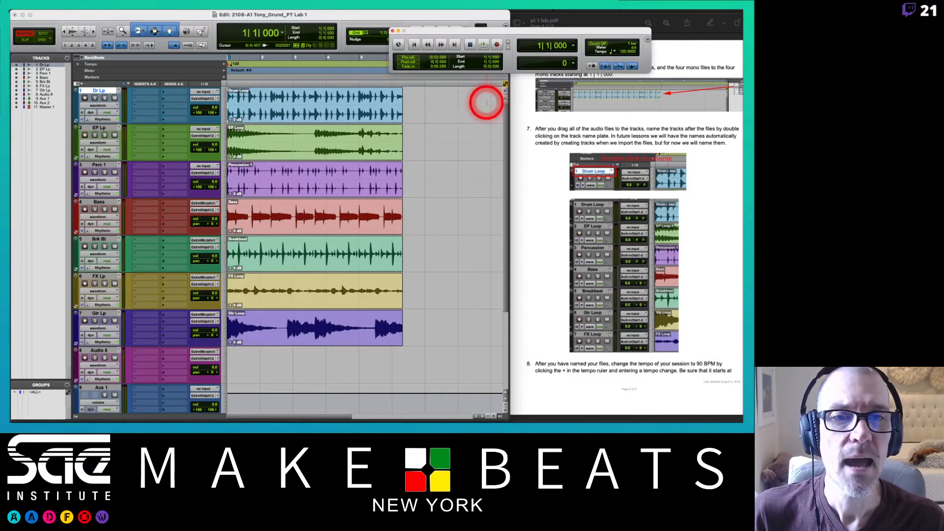
Locate to bar 11 with the Transport window's main counter and return to the session start
{"action": "left_click", "coordinate": [539, 45]}
{"action": "type", "text": "11"}
{"action": "key", "text": "Return"}
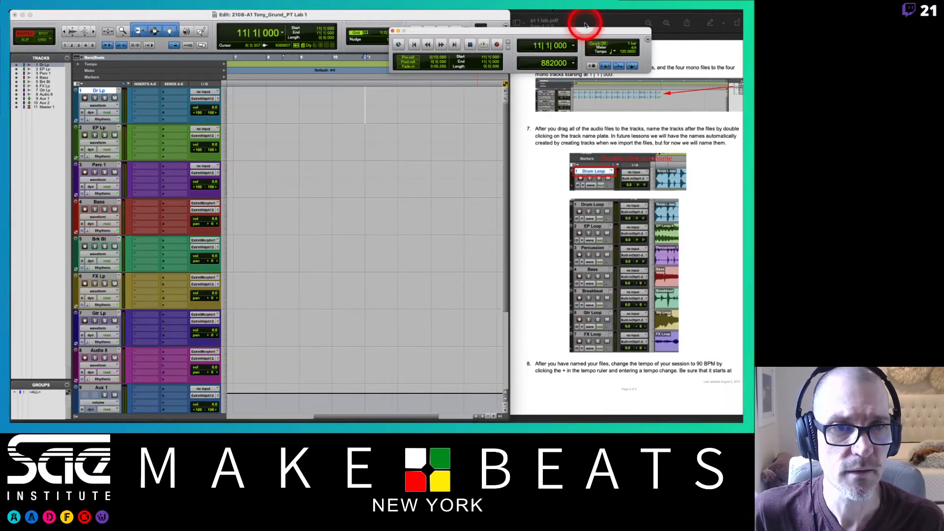
{"action": "key", "text": "Return"}
Set the session tempo to 90 BPM in the Transport window and close that window
{"action": "left_click_drag", "start_coordinate": [581, 34], "coordinate": [417, 90]}
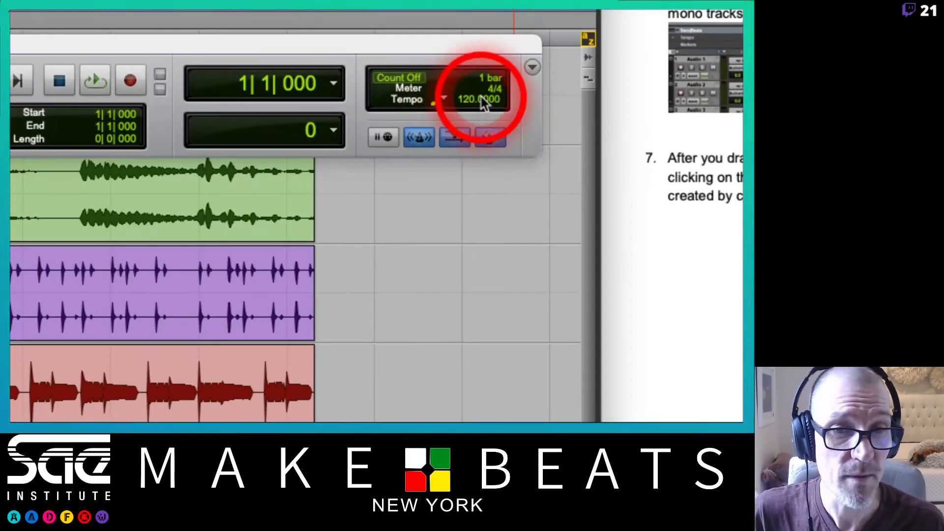
{"action": "left_click", "coordinate": [464, 99]}
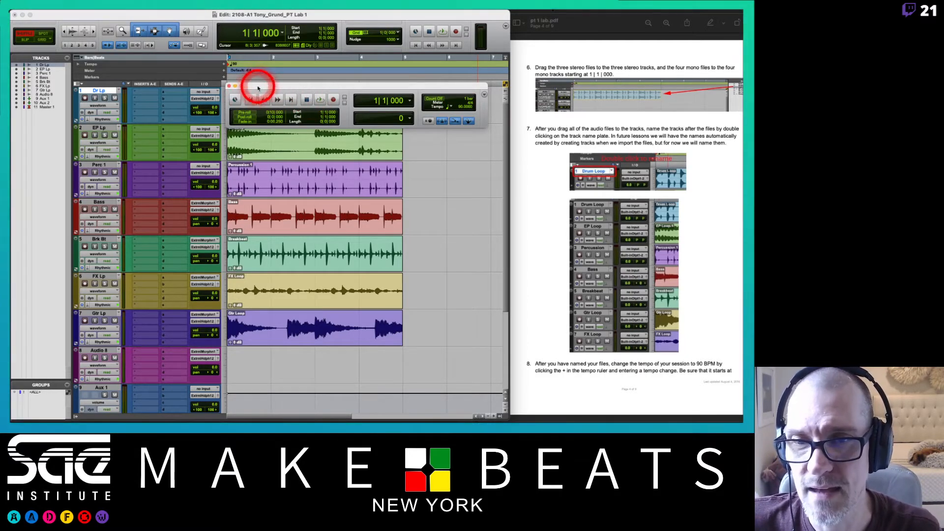
{"action": "left_click_drag", "start_coordinate": [258, 87], "coordinate": [288, 91]}
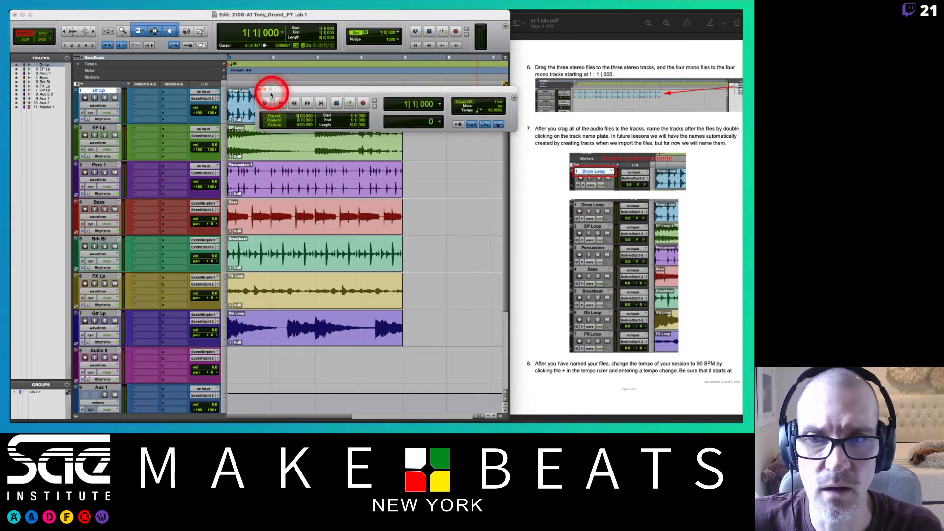
{"action": "left_click", "coordinate": [258, 90]}
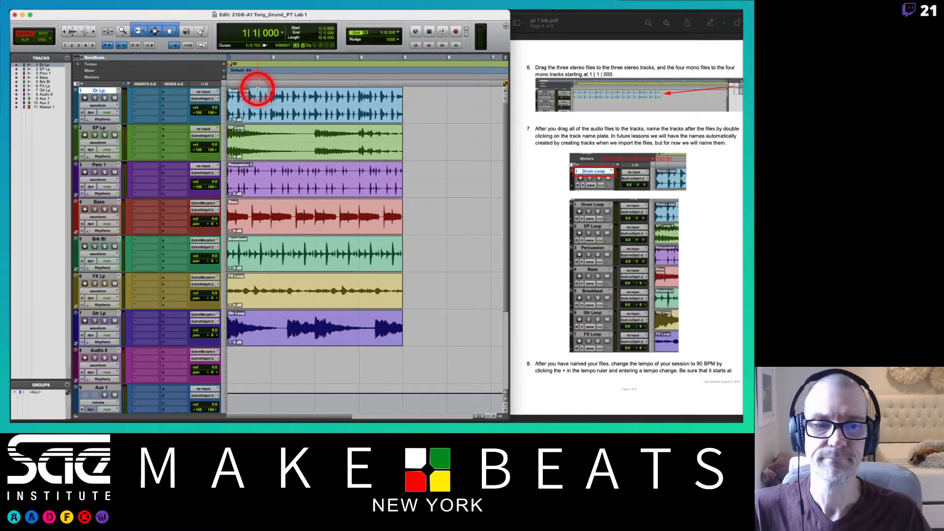
Review steps 9 to 12 of pt 1 lab.pdf and activate the Smart Tool in the Pro Tools Edit window
{"action": "left_click", "coordinate": [551, 241]}
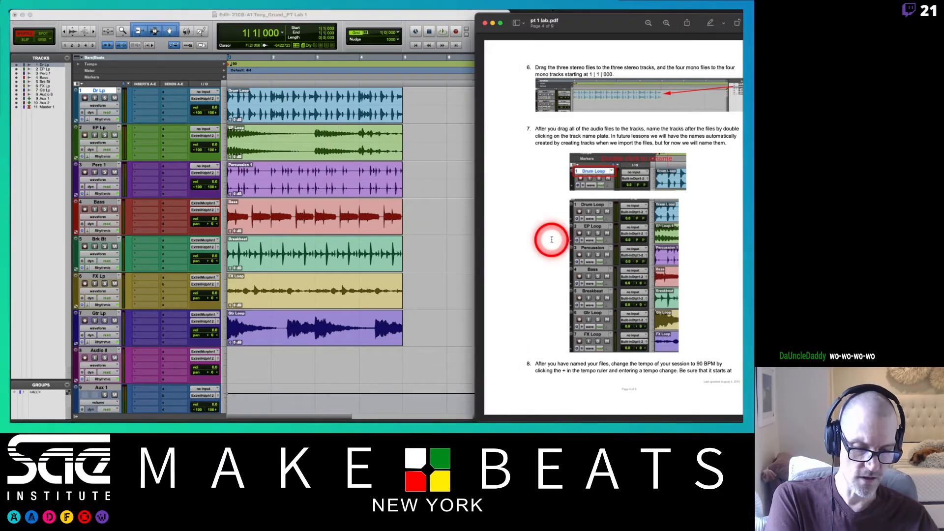
{"action": "scroll", "coordinate": [551, 241], "scroll_direction": "down", "scroll_amount": 10}
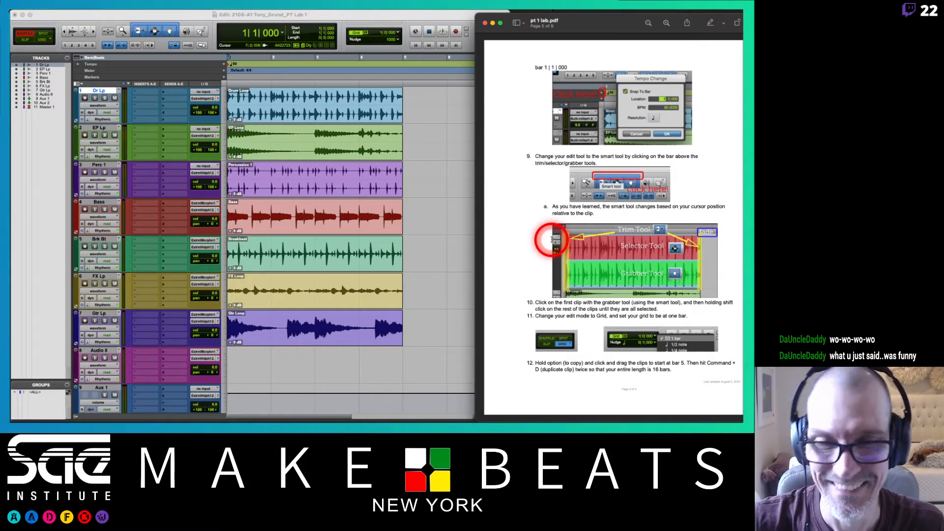
{"action": "left_click", "coordinate": [463, 15]}
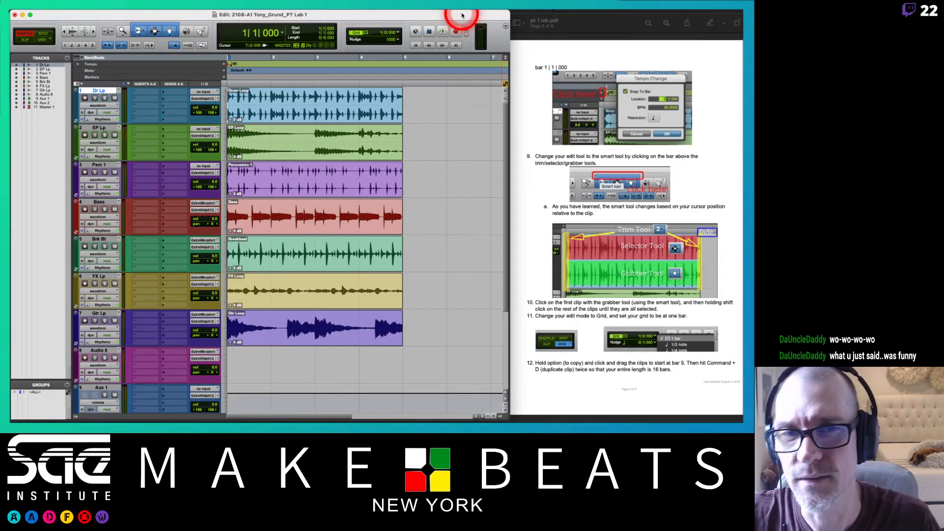
{"action": "mouse_move", "coordinate": [456, 12]}
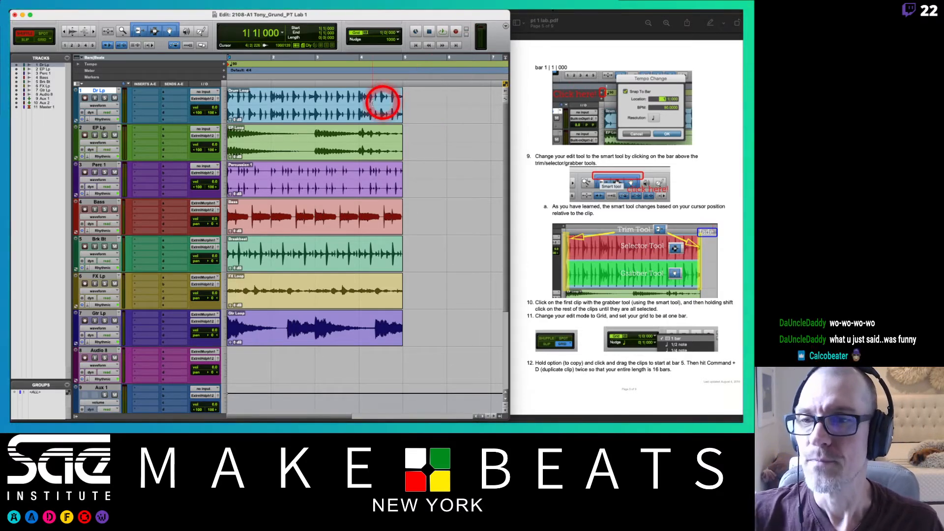
{"action": "left_click", "coordinate": [687, 192]}
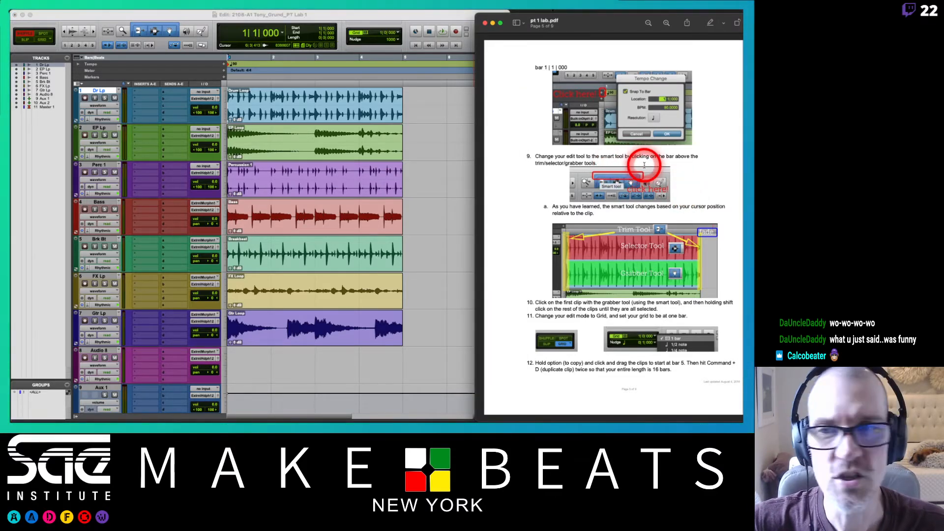
{"action": "left_click", "coordinate": [155, 29]}
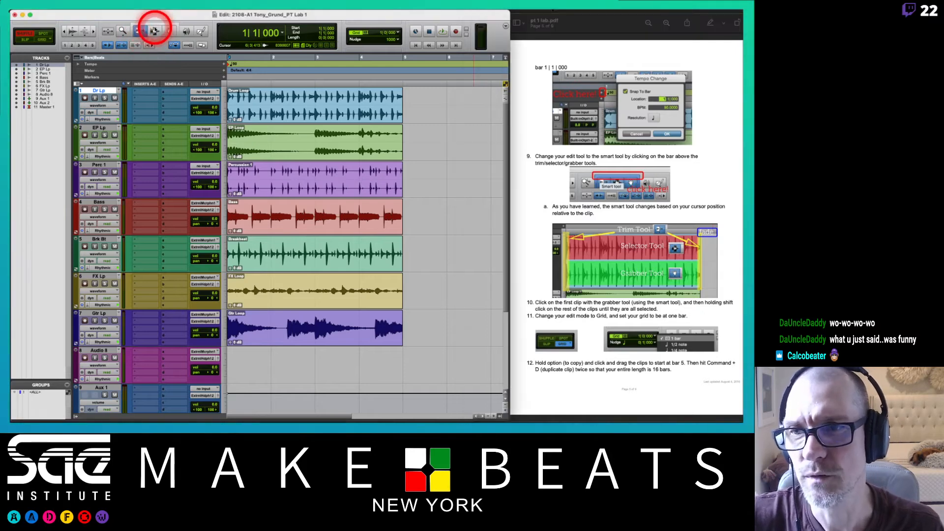
Activate the Smart Tool and enlarge the Dr Lp track's height beyond the large size
{"action": "left_click", "coordinate": [164, 24]}
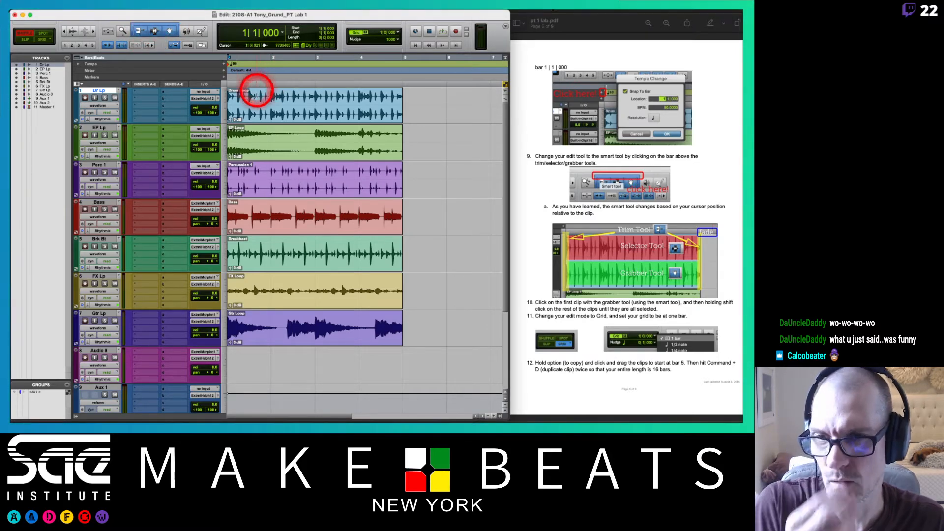
{"action": "left_click", "coordinate": [218, 99]}
{"action": "left_click", "coordinate": [225, 106]}
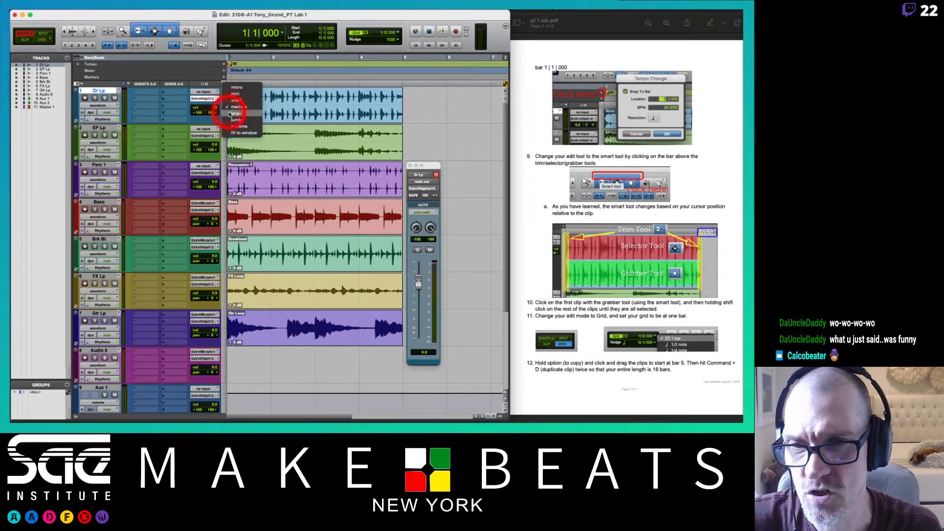
{"action": "left_click", "coordinate": [229, 113]}
{"action": "left_click", "coordinate": [204, 99]}
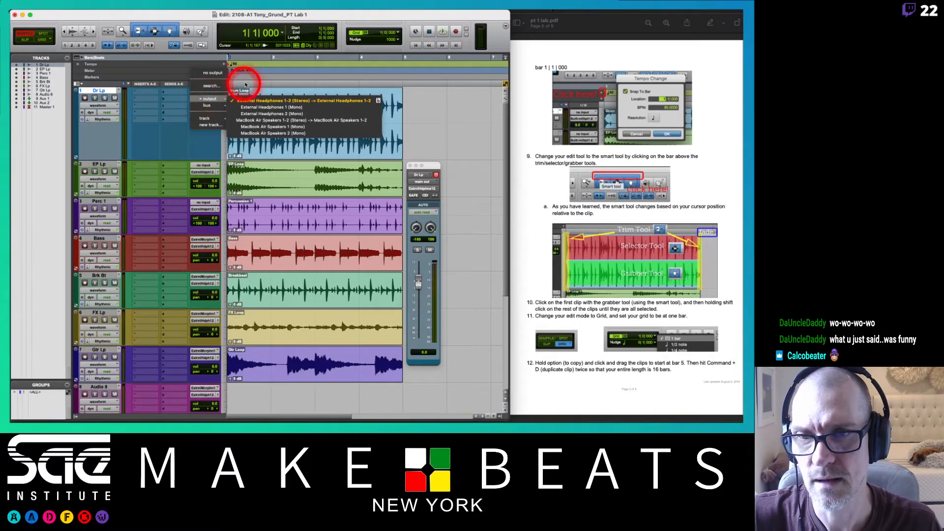
{"action": "left_click", "coordinate": [244, 84]}
{"action": "left_click", "coordinate": [218, 99]}
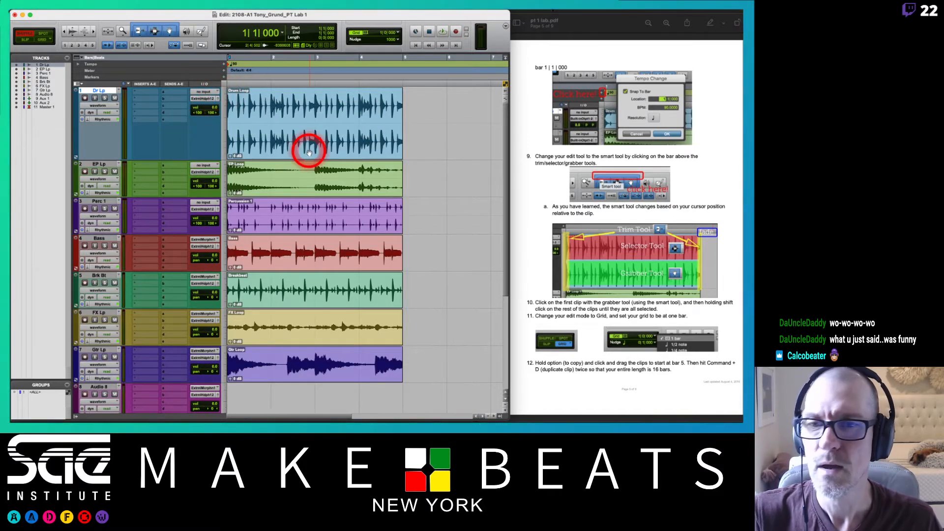
{"action": "left_click", "coordinate": [225, 128]}
{"action": "left_click", "coordinate": [225, 140]}
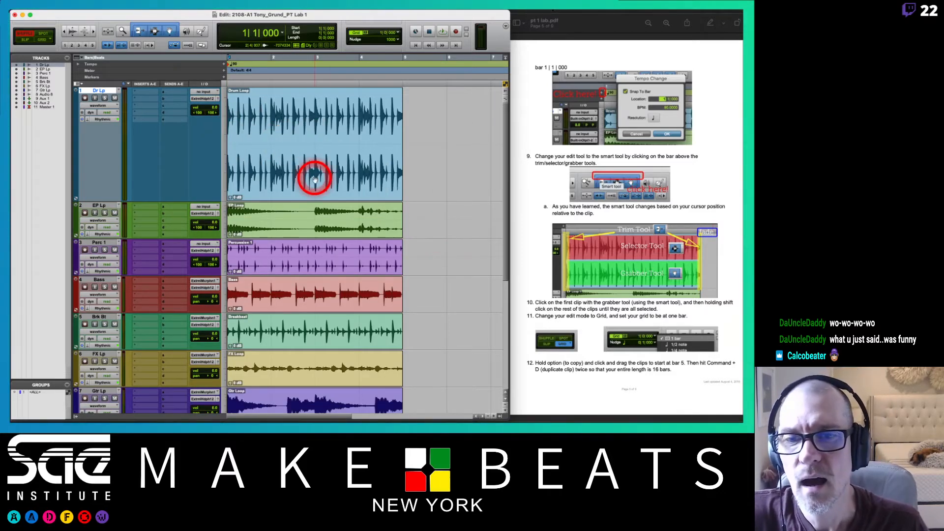
In Slip mode, move the Drum Loop clip on the Dr Lp track so it starts at 1|4|698
{"action": "left_click", "coordinate": [314, 179]}
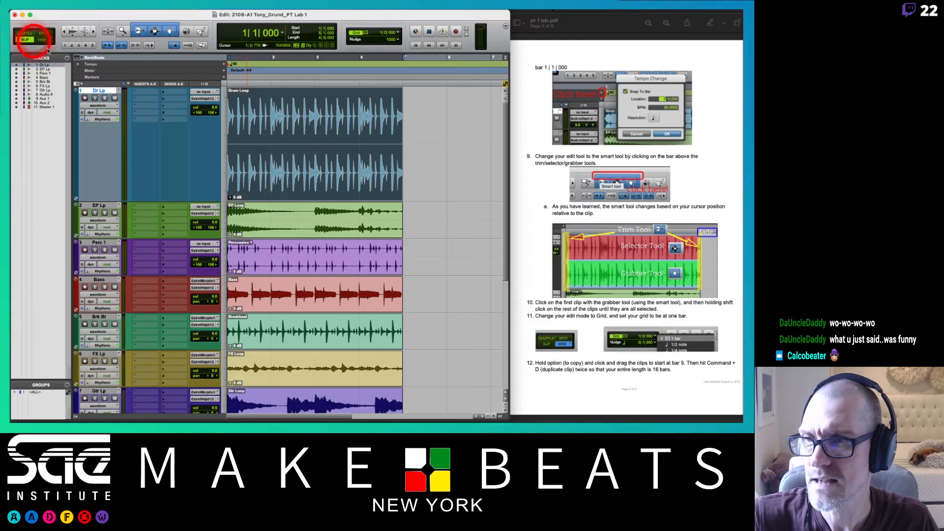
{"action": "left_click_drag", "start_coordinate": [311, 178], "coordinate": [352, 178]}
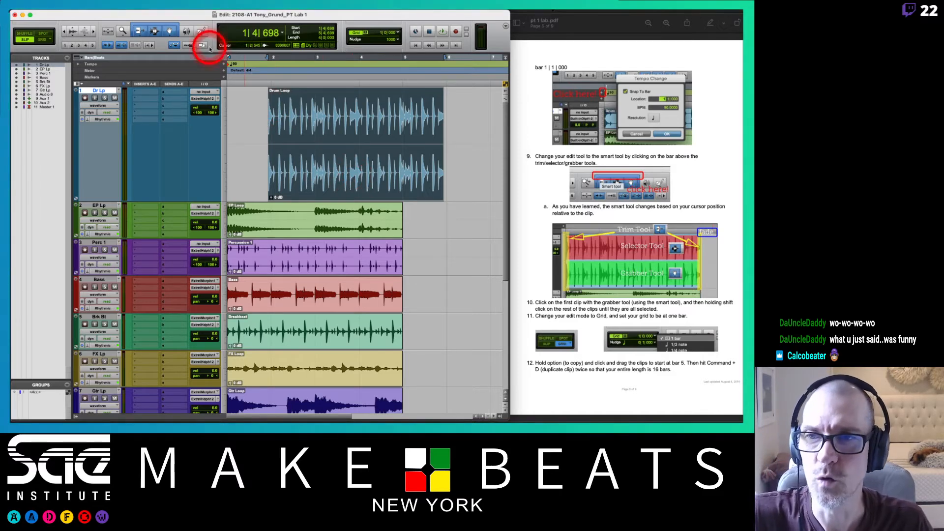
With the Trim tool, trim the Drum Loop clip's start to 2|4|402 and its end to 4|3|670
{"action": "left_click", "coordinate": [137, 32]}
{"action": "left_click", "coordinate": [154, 31]}
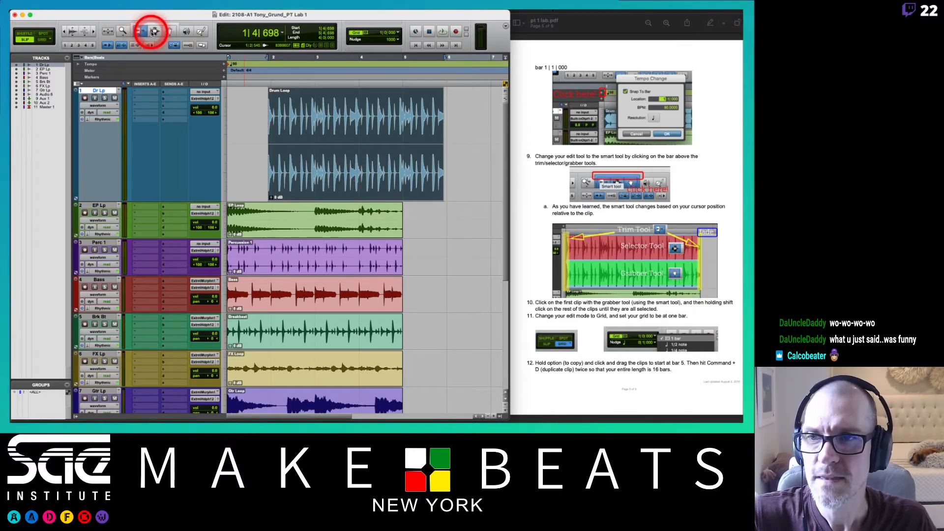
{"action": "left_click", "coordinate": [139, 31]}
{"action": "left_click", "coordinate": [264, 138]}
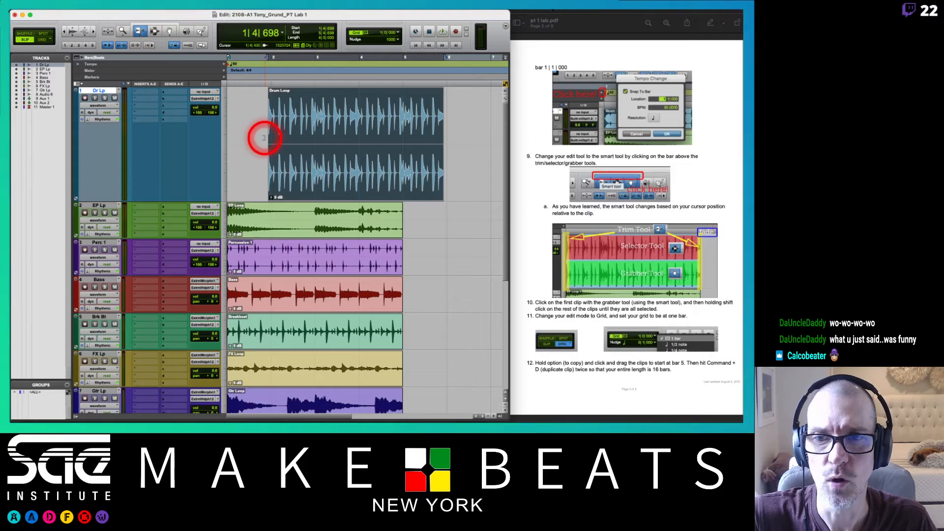
{"action": "left_click_drag", "start_coordinate": [264, 138], "coordinate": [310, 147]}
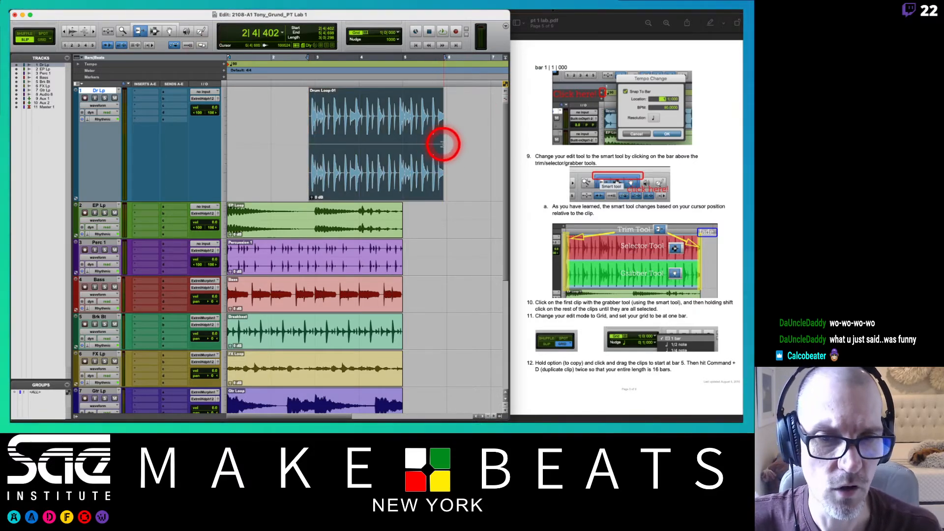
{"action": "left_click_drag", "start_coordinate": [442, 144], "coordinate": [388, 148]}
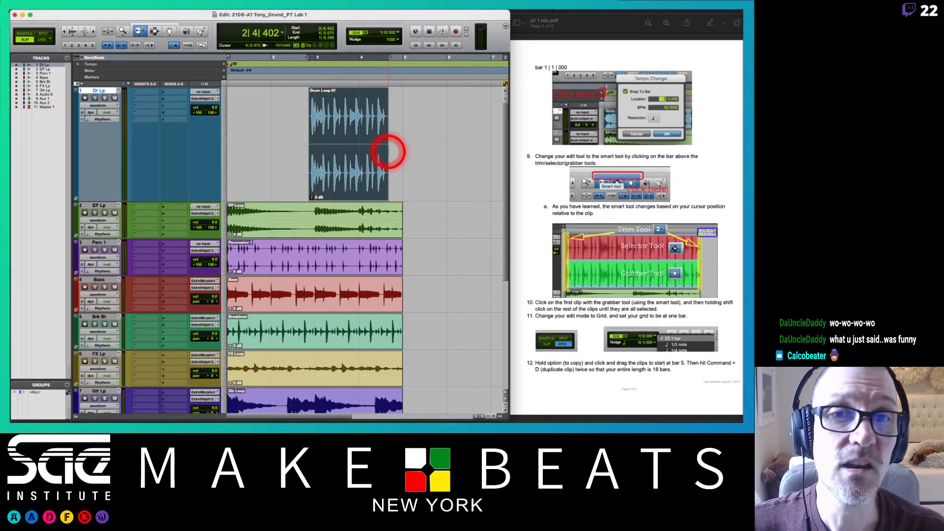
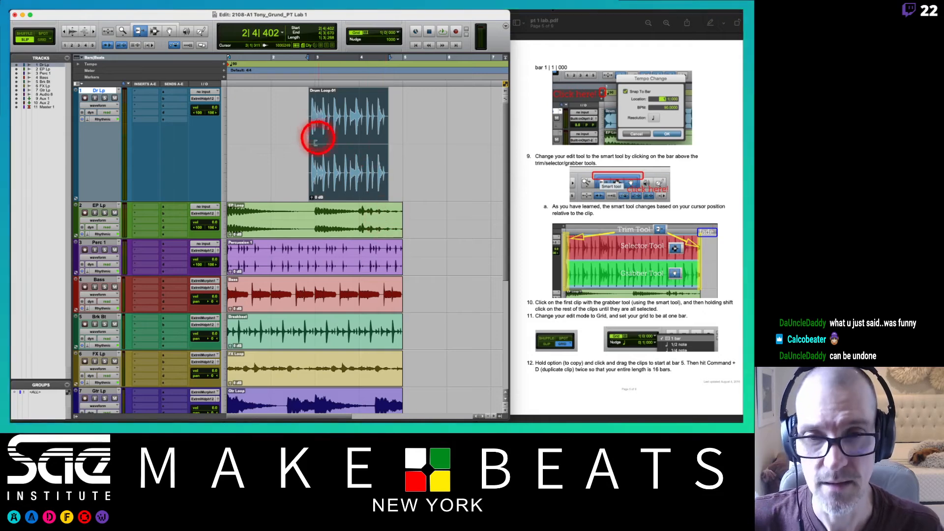
Extend the start of the trimmed Drum Loop clip back to 1|4|698 with the Trim tool
{"action": "left_click_drag", "start_coordinate": [316, 142], "coordinate": [214, 142]}
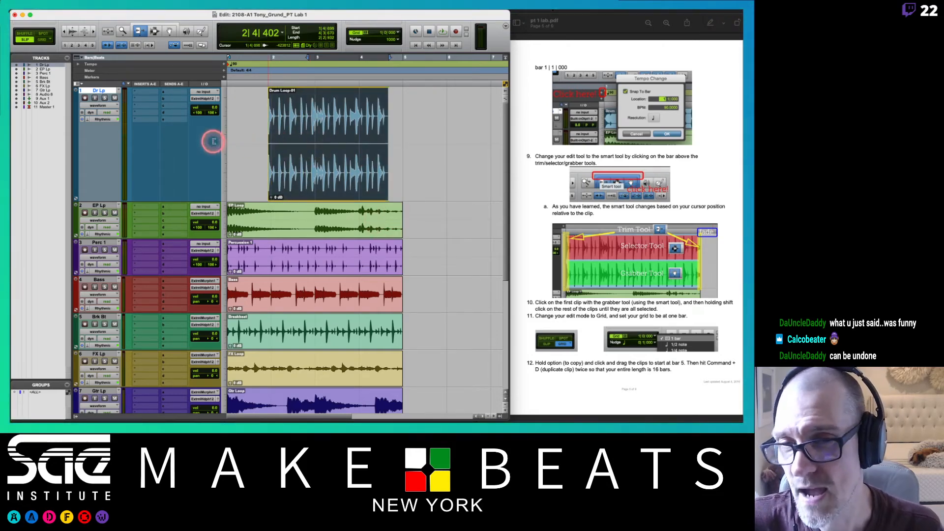
Trim the drum loop clip's end outward to its full length and try extending its start with the Trim tool
{"action": "left_click_drag", "start_coordinate": [388, 144], "coordinate": [492, 143]}
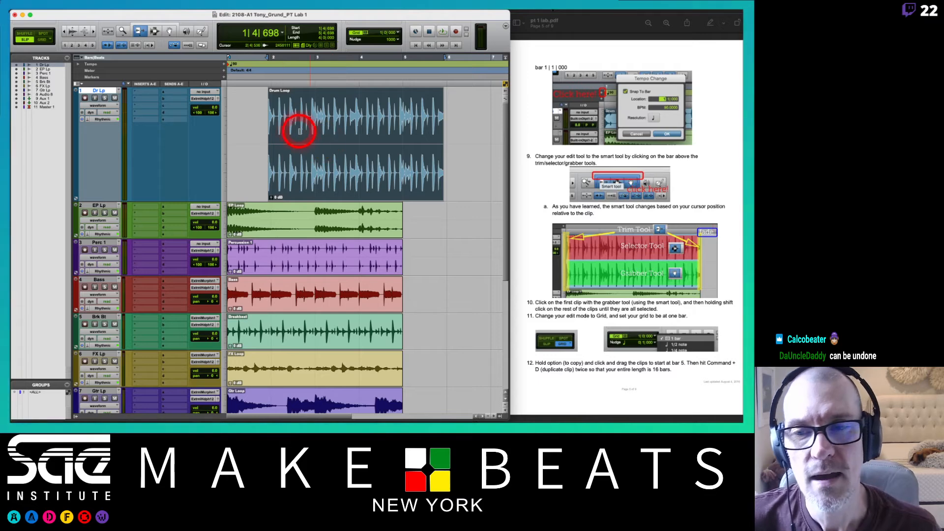
{"action": "left_click", "coordinate": [260, 146]}
{"action": "left_click_drag", "start_coordinate": [256, 146], "coordinate": [251, 123]}
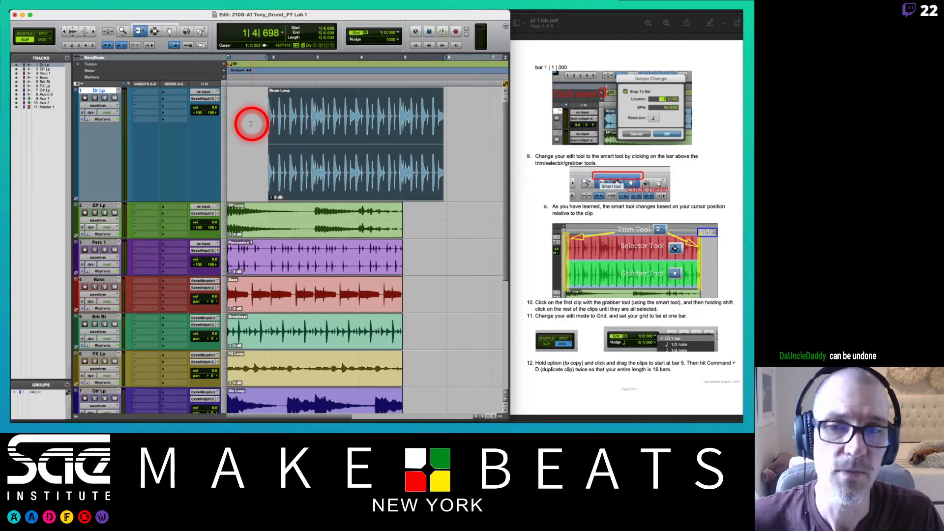
{"action": "left_click_drag", "start_coordinate": [251, 124], "coordinate": [232, 152]}
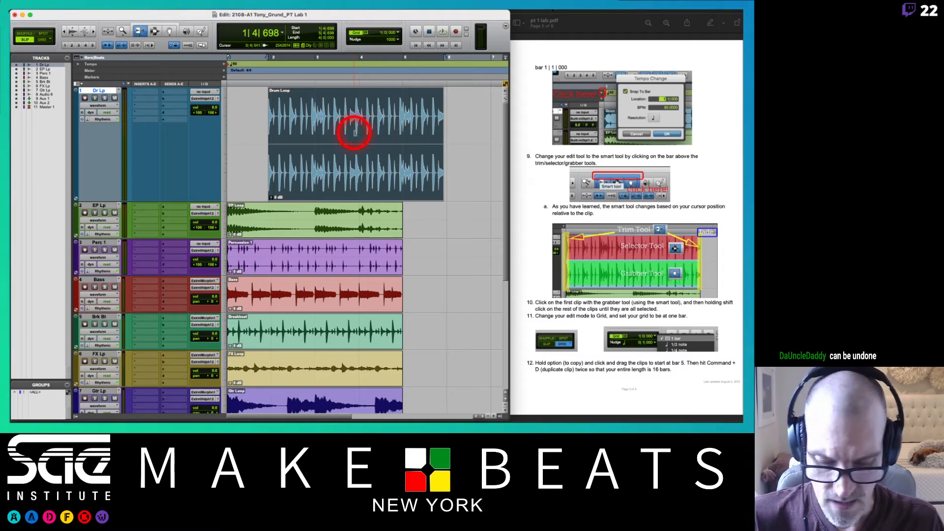
Select about two beats of the drum loop from 2|4|502 with the Selector tool, delete them, and undo the deletion
{"action": "left_click", "coordinate": [154, 31]}
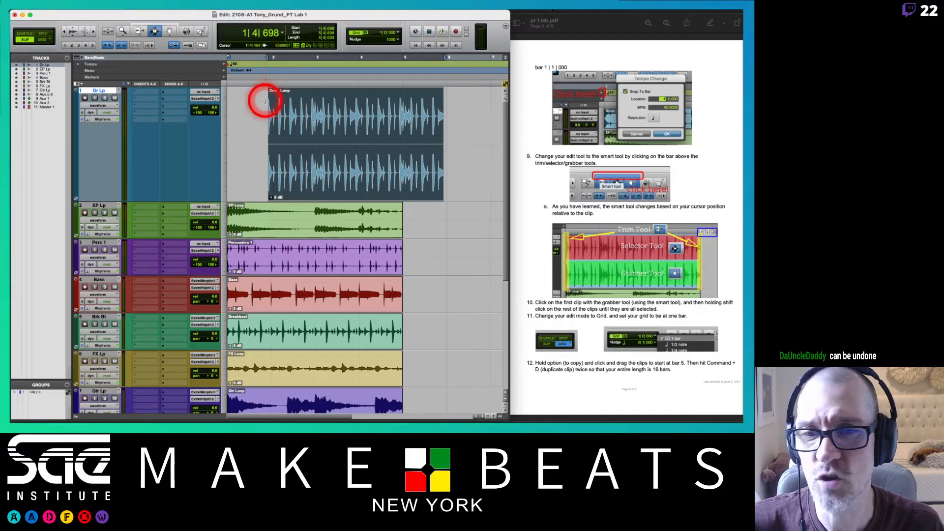
{"action": "left_click_drag", "start_coordinate": [312, 123], "coordinate": [349, 142]}
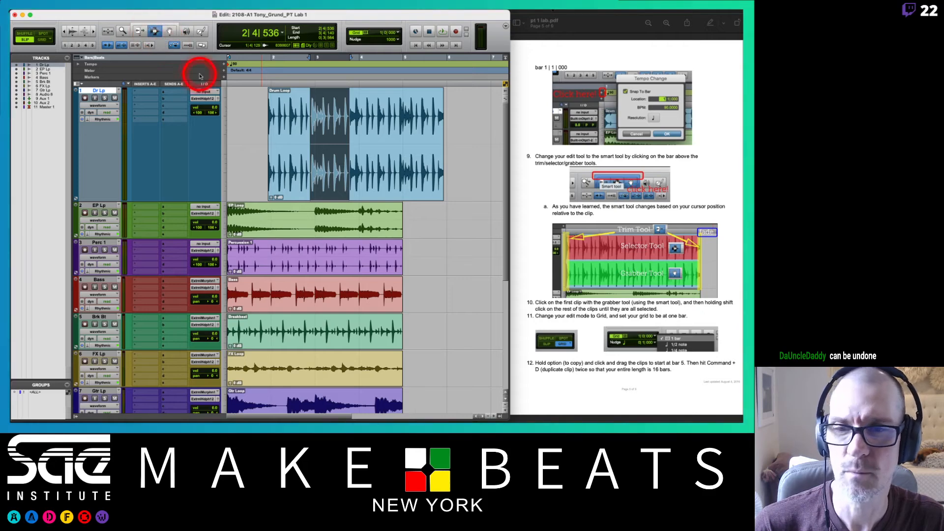
{"action": "left_click", "coordinate": [309, 142]}
{"action": "left_click_drag", "start_coordinate": [310, 143], "coordinate": [332, 151]}
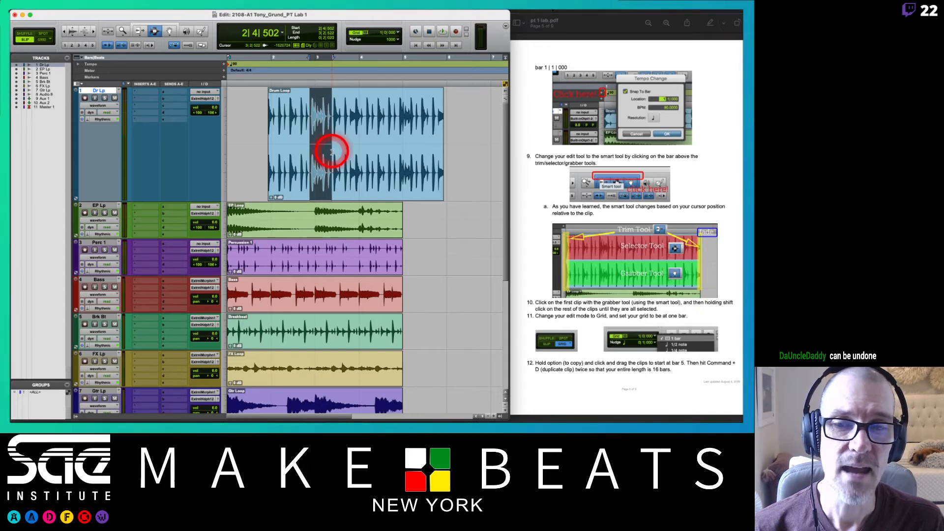
{"action": "key", "text": "Delete"}
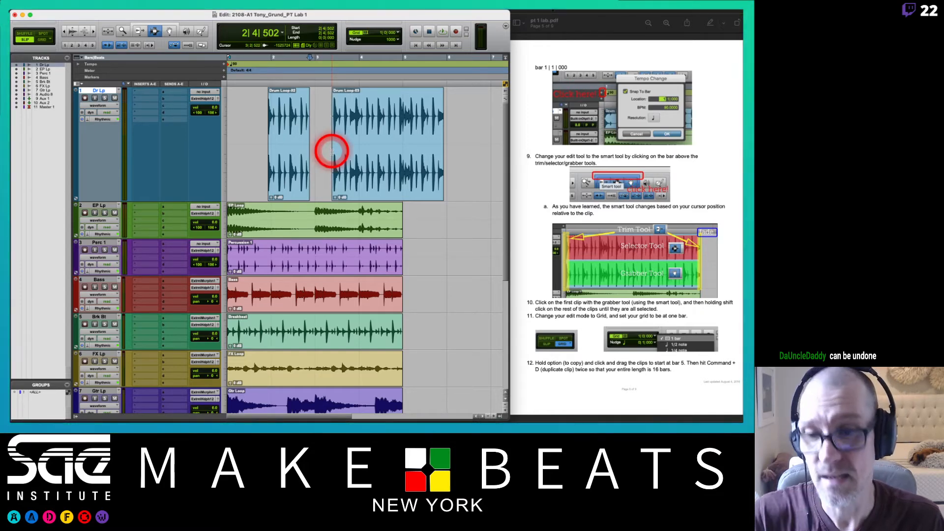
{"action": "key", "text": "super+z"}
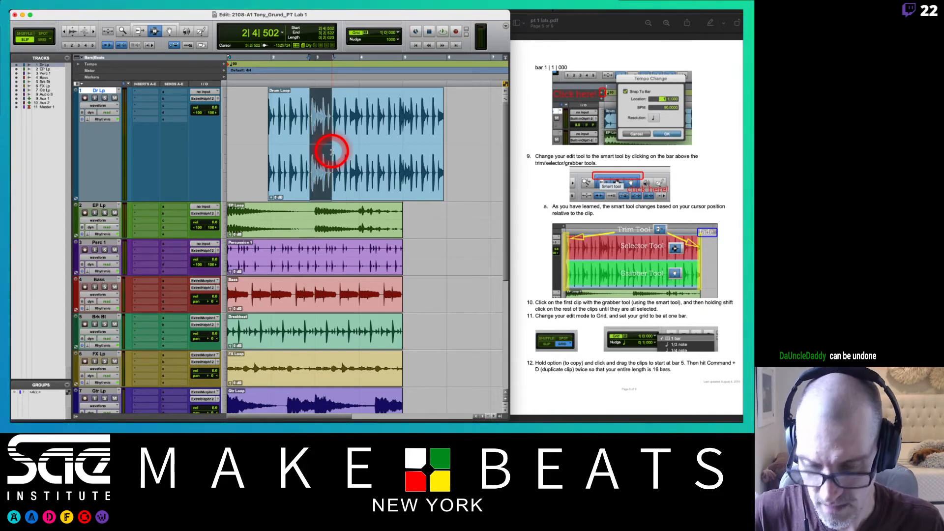
Paste the copied drum loop section on the Dr Lp track at 6|2|470 and undo the paste
{"action": "left_click", "coordinate": [463, 123]}
{"action": "key", "text": "super+v"}
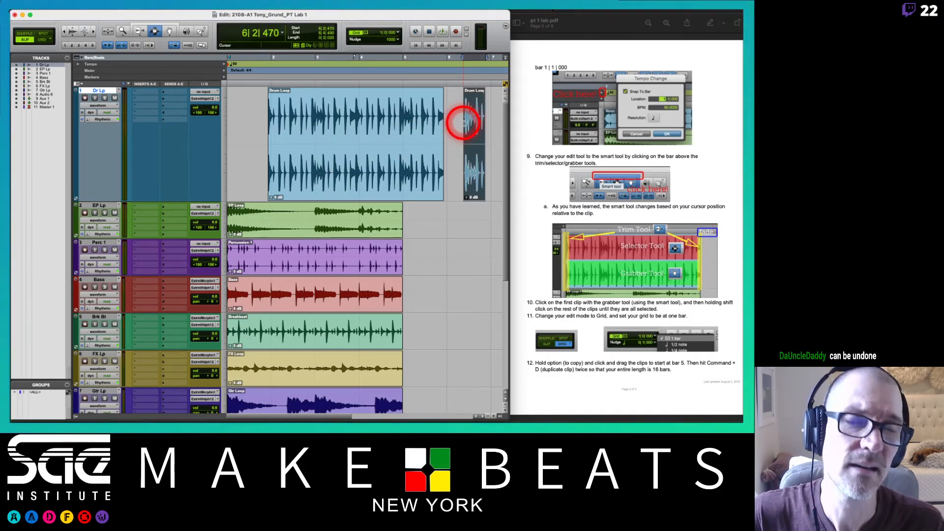
{"action": "key", "text": "super+z"}
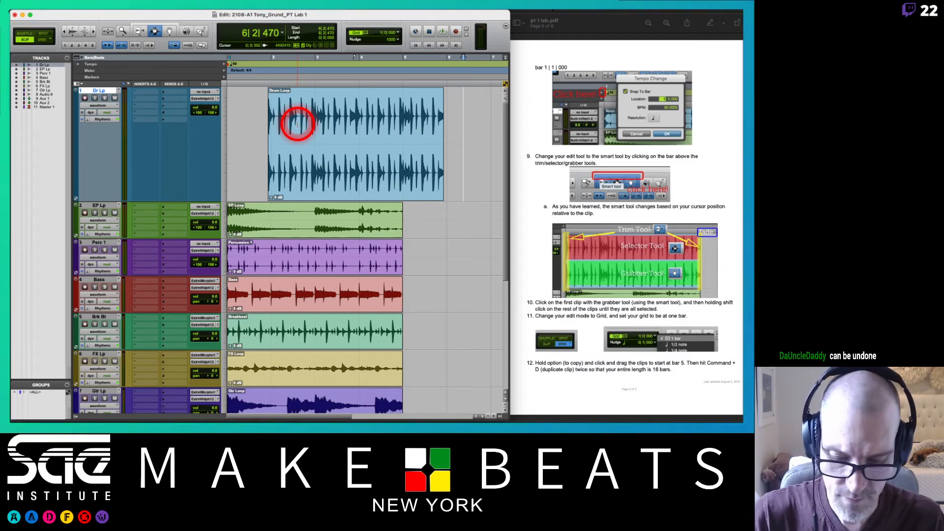
Move the drum loop clip earlier with the Grabber tool so it starts at about 1|3|755
{"action": "left_click_drag", "start_coordinate": [332, 174], "coordinate": [333, 149]}
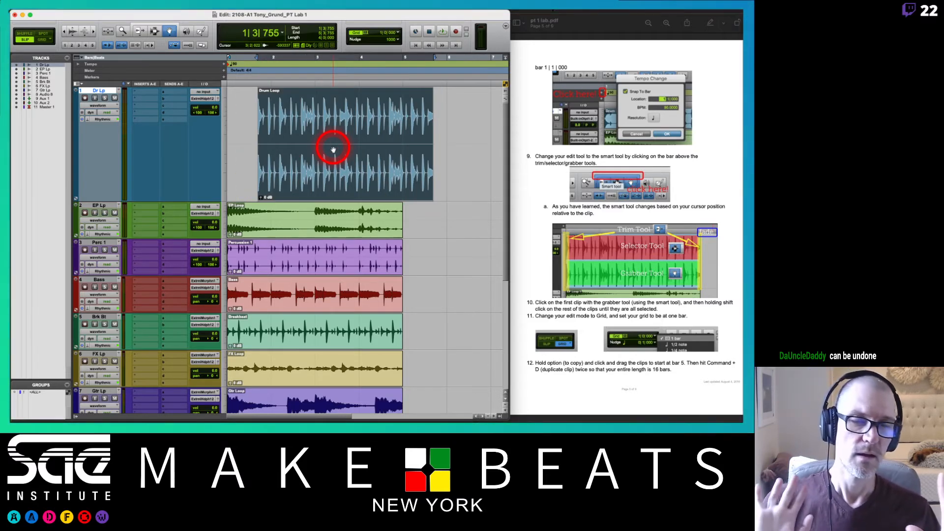
Switch to Preview and turn to the Tools page of the 03 PT Intro-Review notes
{"action": "key", "text": "super+Tab"}
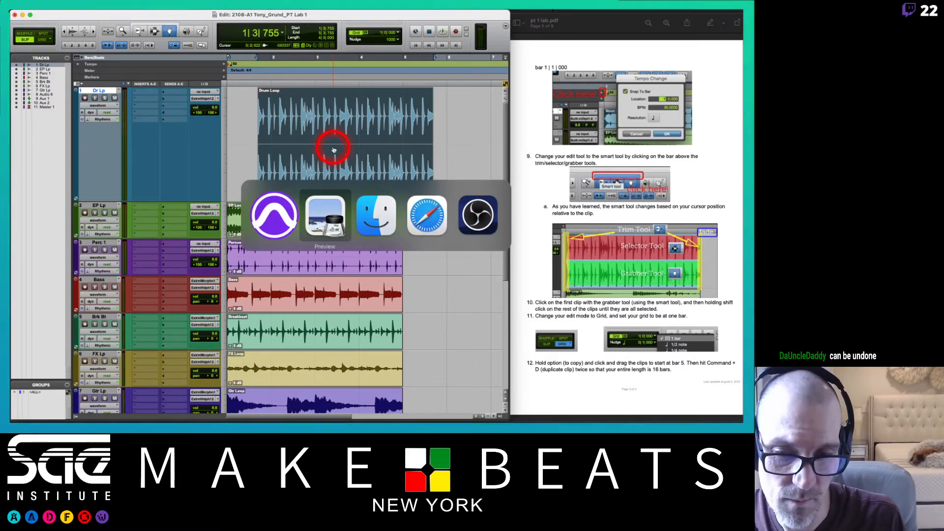
{"action": "key", "text": "Left"}
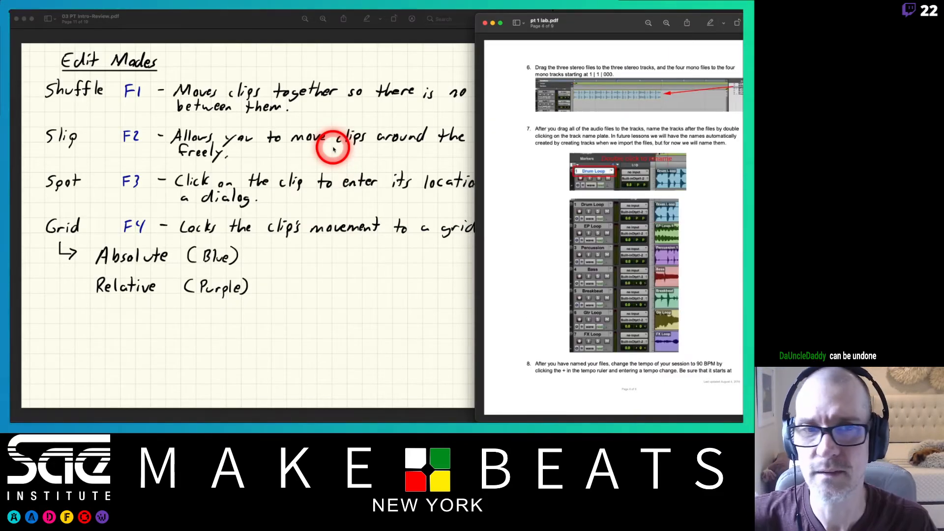
{"action": "left_click", "coordinate": [333, 149]}
{"action": "key", "text": "Left"}
{"action": "key", "text": "Right"}
{"action": "key", "text": "Right"}
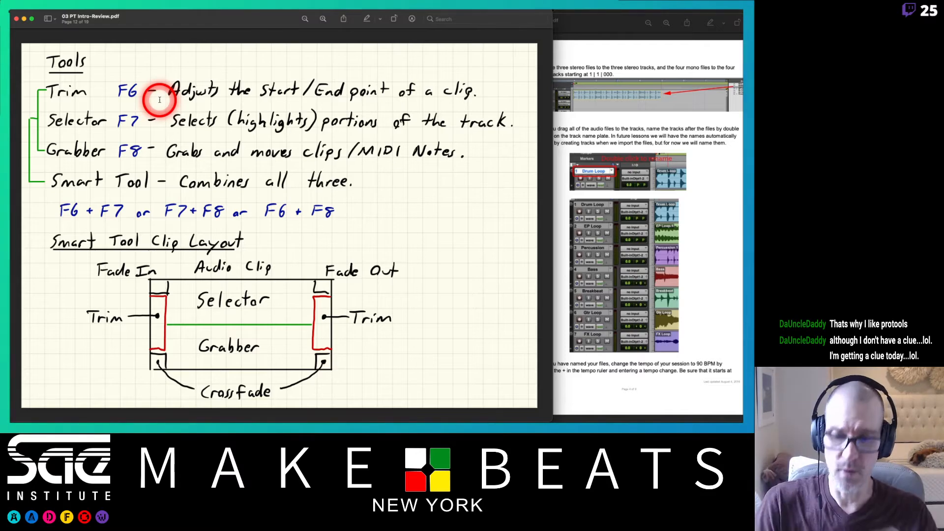
Return to Pro Tools and trim the drum loop's start to about 2|3|827 and shorten its end with the Trim tool
{"action": "key", "text": "super+Tab"}
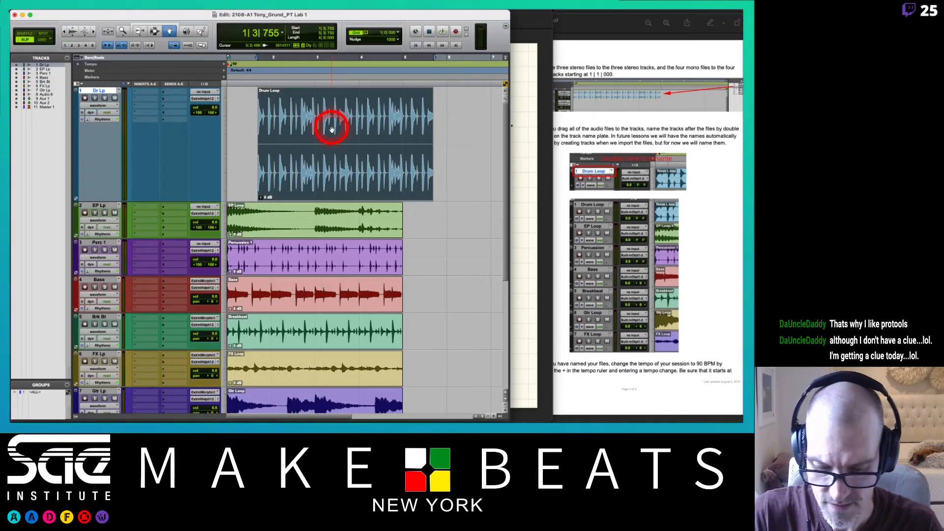
{"action": "key", "text": "F6"}
{"action": "left_click_drag", "start_coordinate": [259, 138], "coordinate": [301, 143]}
{"action": "left_click_drag", "start_coordinate": [433, 146], "coordinate": [409, 146]}
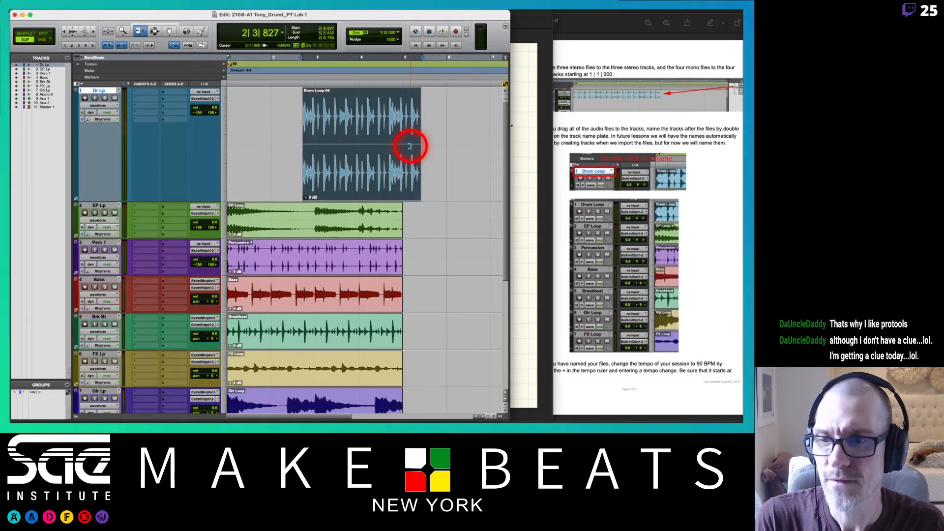
Recheck the tool notes, delete a middle section of the drum loop from 3|3|197 using the Selector tool, and undo the deletion
{"action": "key", "text": "super+Tab"}
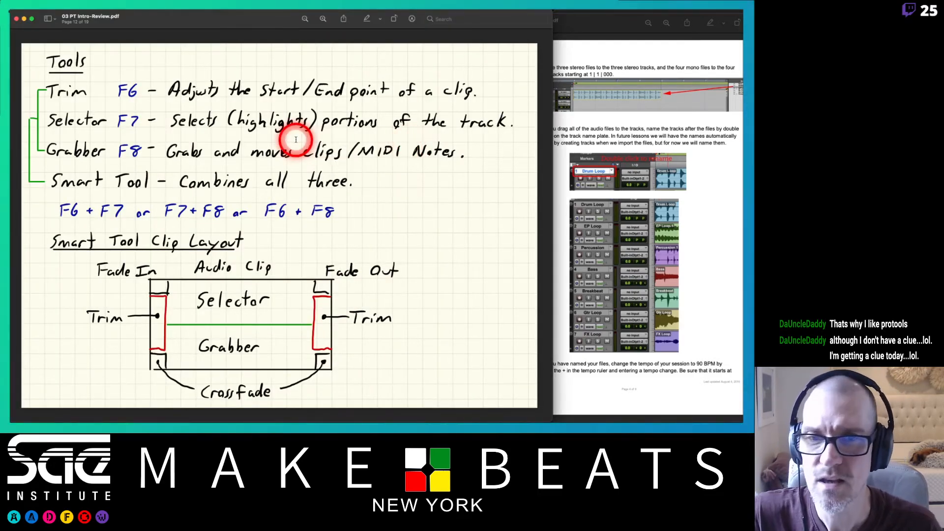
{"action": "key", "text": "super+Tab"}
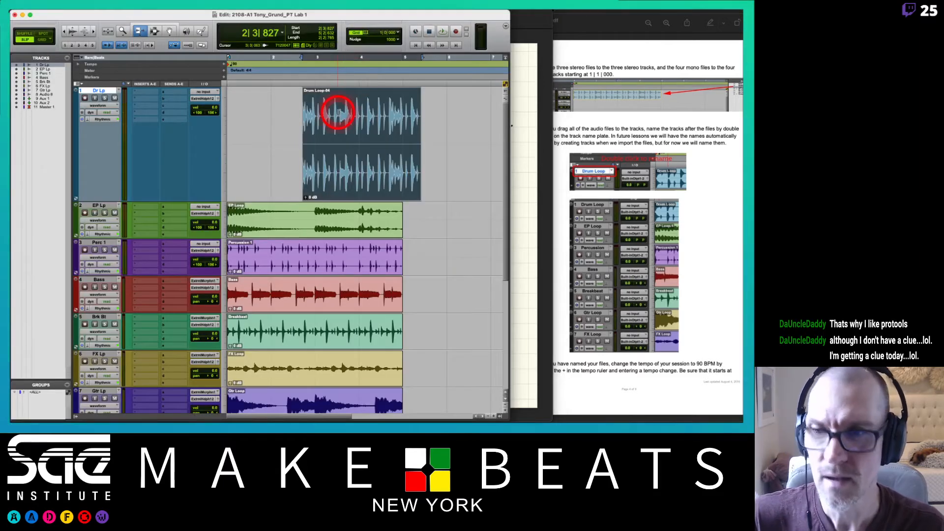
{"action": "key", "text": "F7"}
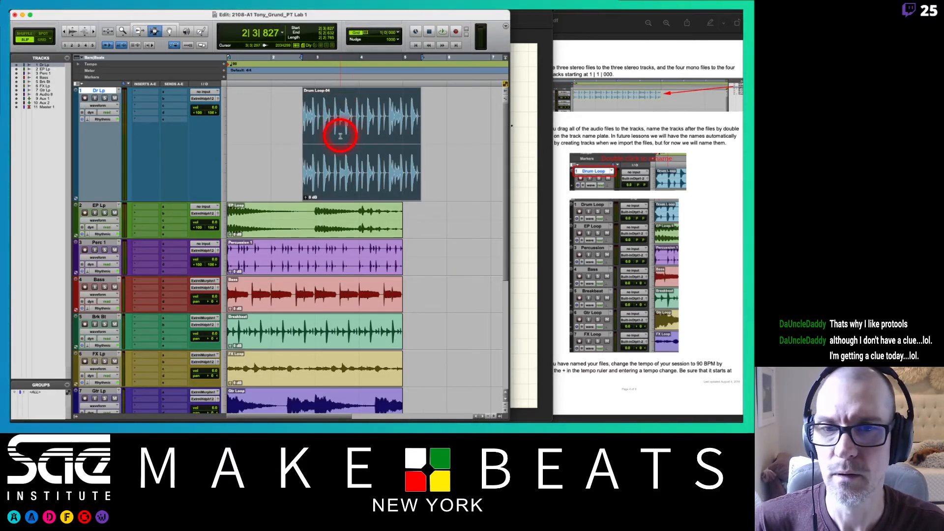
{"action": "left_click_drag", "start_coordinate": [339, 133], "coordinate": [366, 145]}
{"action": "key", "text": "Delete"}
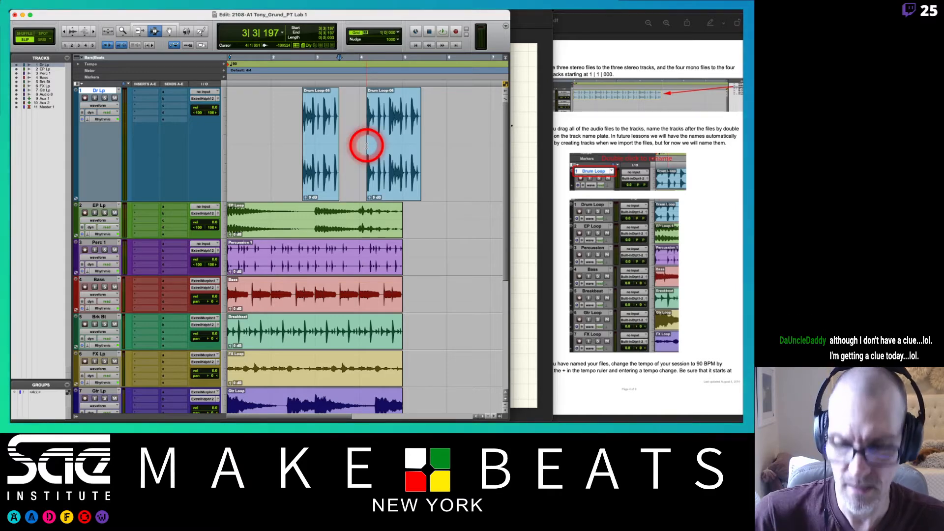
{"action": "key", "text": "super+z"}
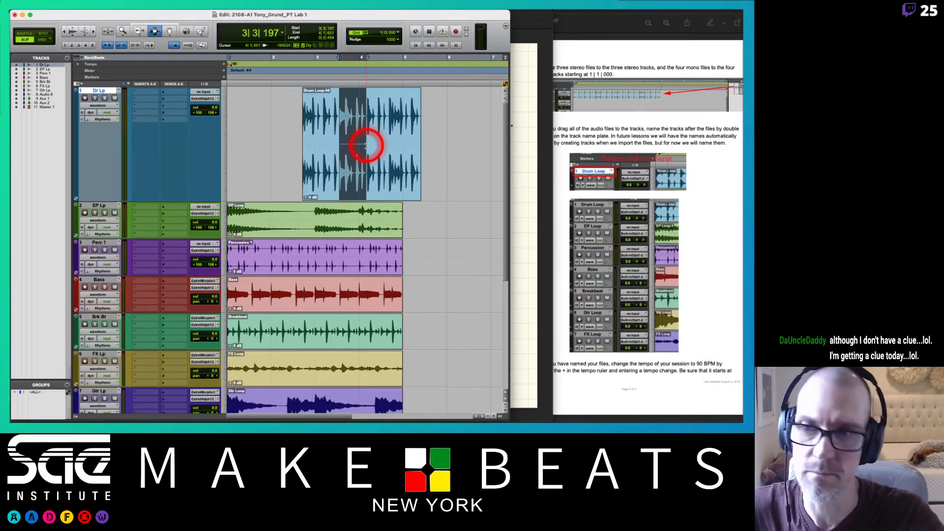
After rechecking the notes, move the drum loop to about 3|1|178 with the Grabber and extend its start back to about 2|1|106
{"action": "key", "text": "super+Tab"}
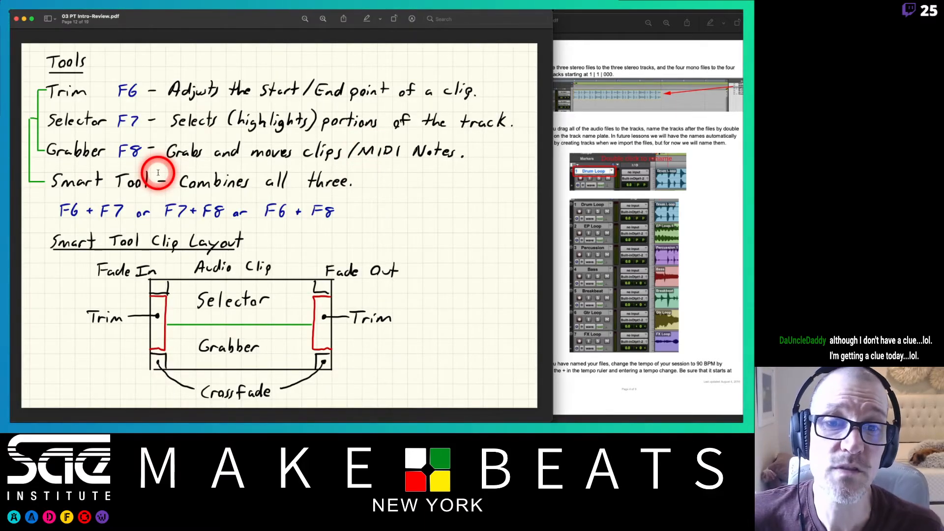
{"action": "key", "text": "super+Tab"}
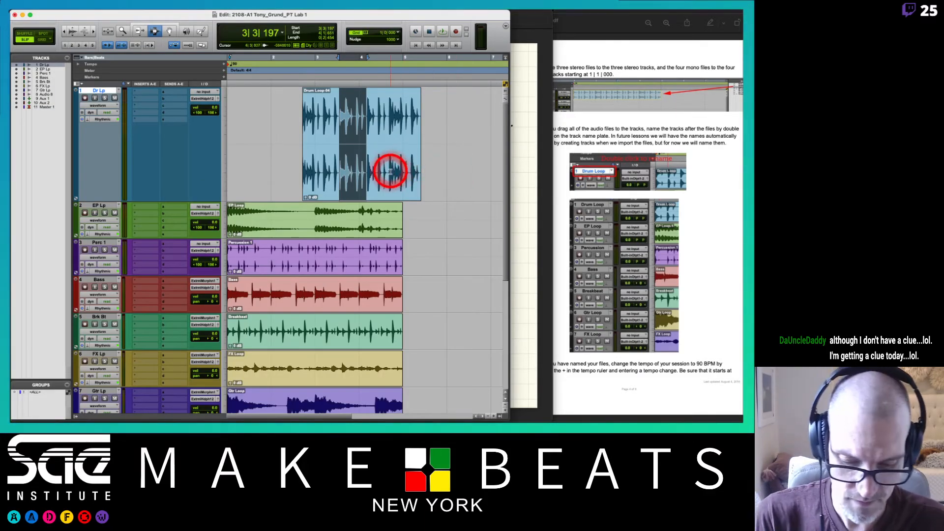
{"action": "left_click_drag", "start_coordinate": [390, 171], "coordinate": [402, 192]}
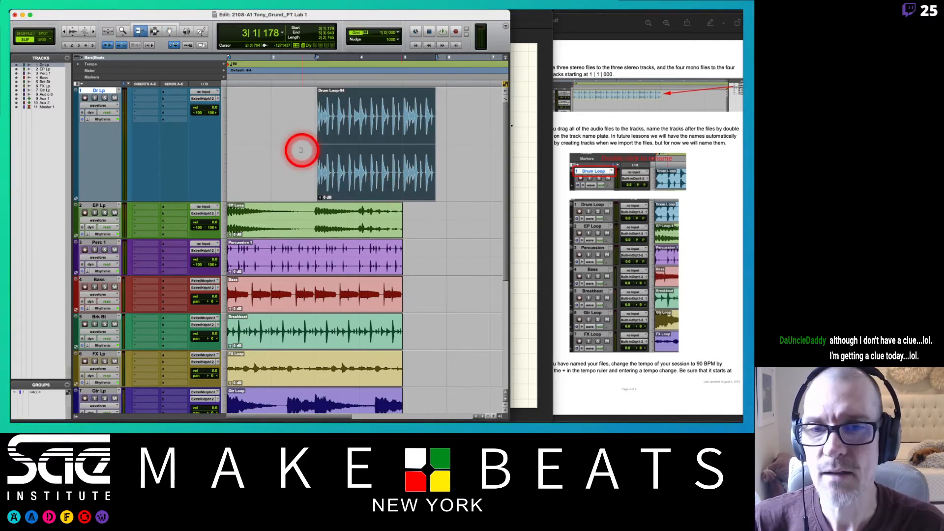
{"action": "key", "text": "F6"}
{"action": "left_click_drag", "start_coordinate": [320, 143], "coordinate": [217, 152]}
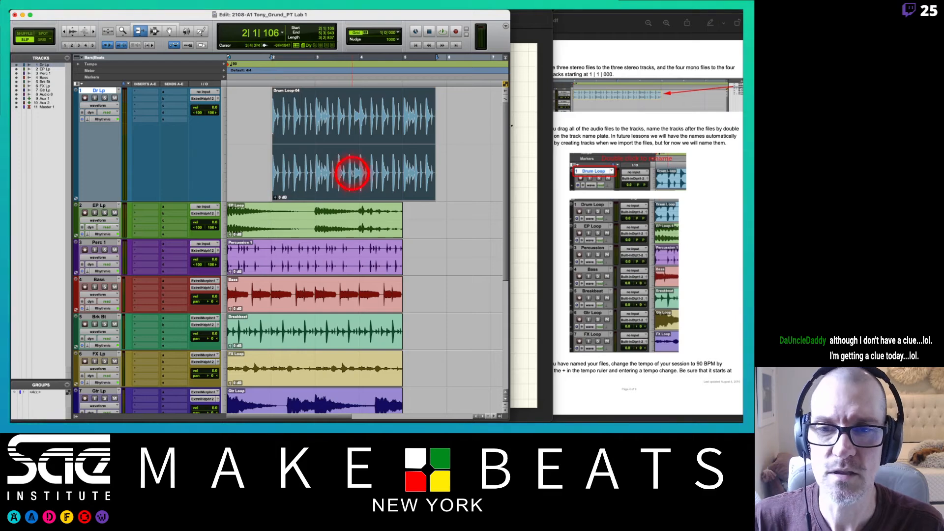
Move the drum loop clip to 1|1|000 with the Grabber tool and extend its end to 5|1|000 with the Trim tool
{"action": "key", "text": "F8"}
{"action": "key", "text": "F9"}
{"action": "key", "text": "F8"}
{"action": "left_click_drag", "start_coordinate": [353, 177], "coordinate": [242, 176]}
{"action": "key", "text": "F6"}
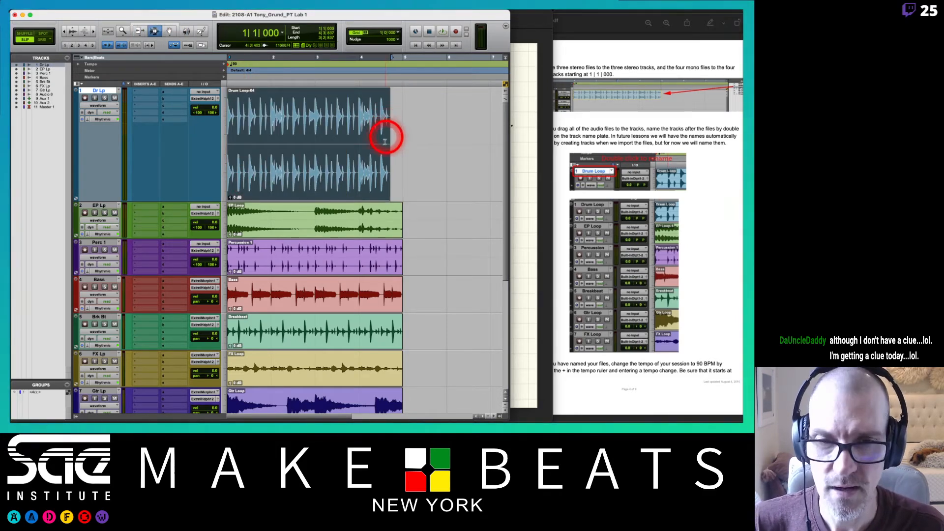
{"action": "left_click_drag", "start_coordinate": [390, 144], "coordinate": [401, 147]}
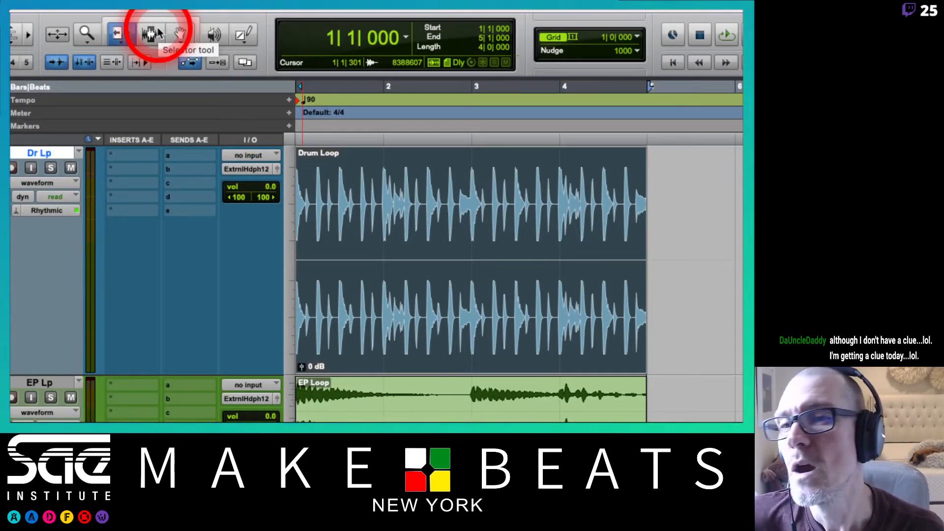
Activate the Smart Tool and place the edit cursor in the drum loop's upper half at 2|2|450
{"action": "left_click", "coordinate": [152, 23]}
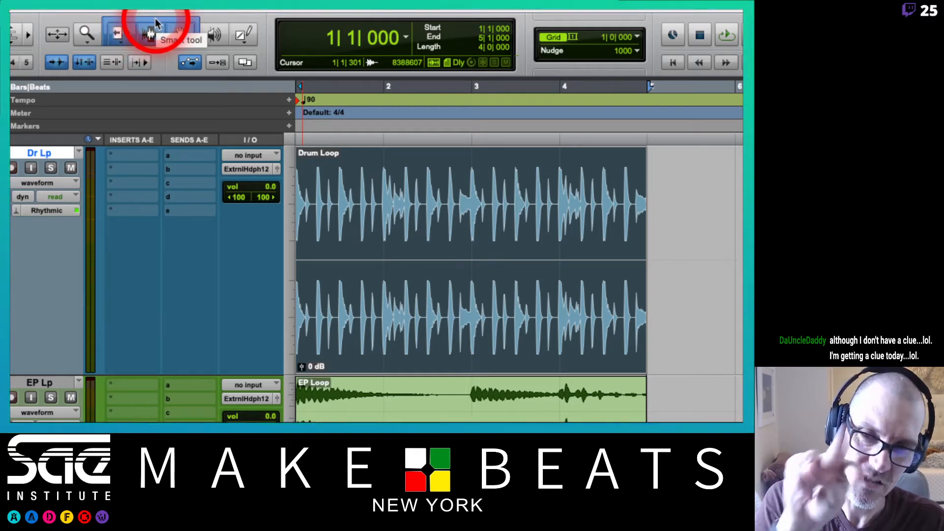
{"action": "left_click", "coordinate": [390, 138]}
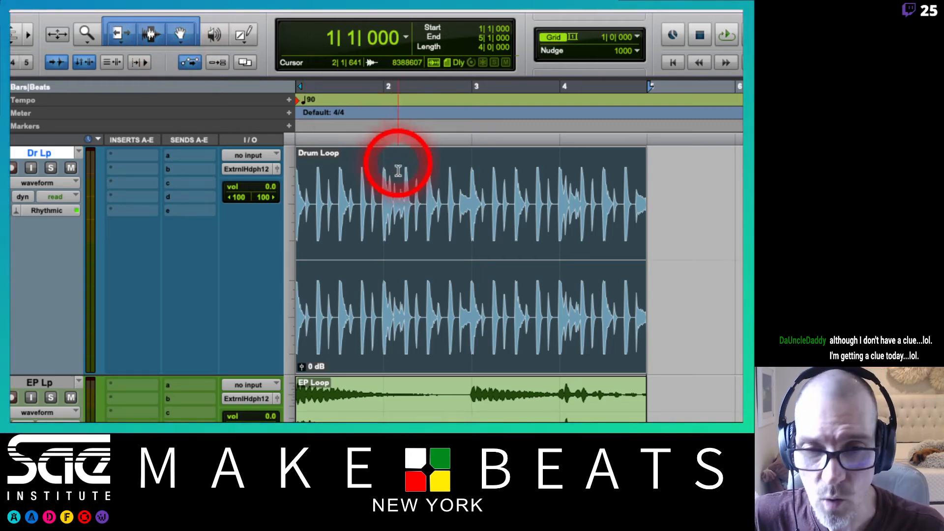
{"action": "left_click", "coordinate": [416, 200]}
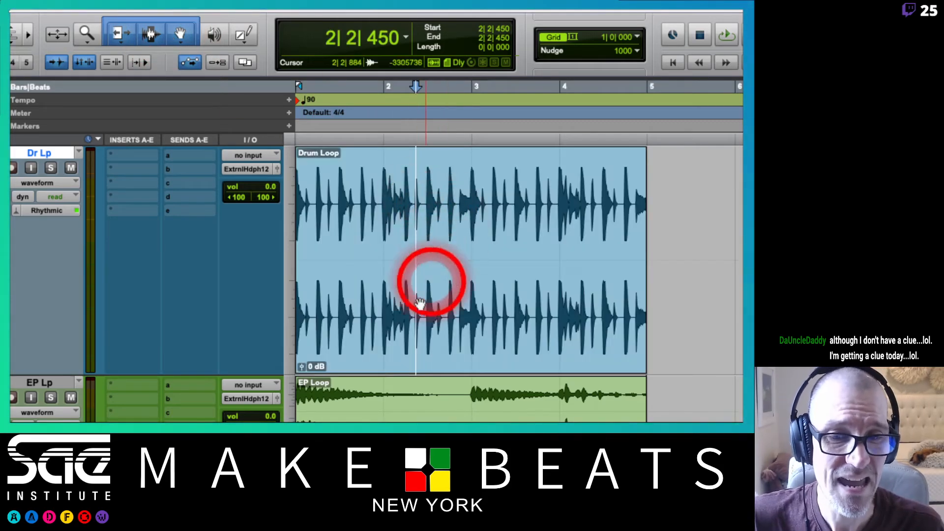
Return the playback position to the session start and unlink the timeline and edit selections
{"action": "key", "text": "Return"}
{"action": "key", "text": "shift+slash"}
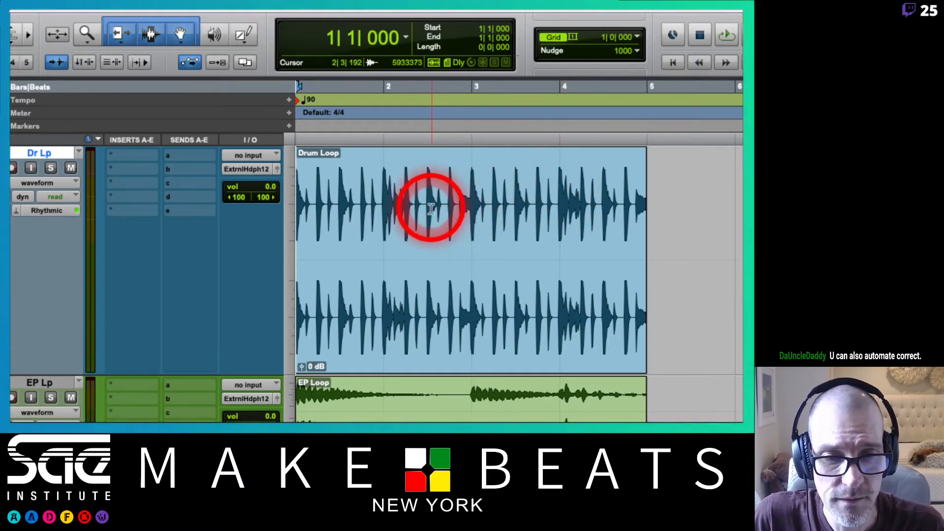
With the Smart Tool, select the drum loop from about 2|1|607 to 3|3|799, select the whole clip, and try its start trim zone
{"action": "left_click_drag", "start_coordinate": [412, 208], "coordinate": [516, 215]}
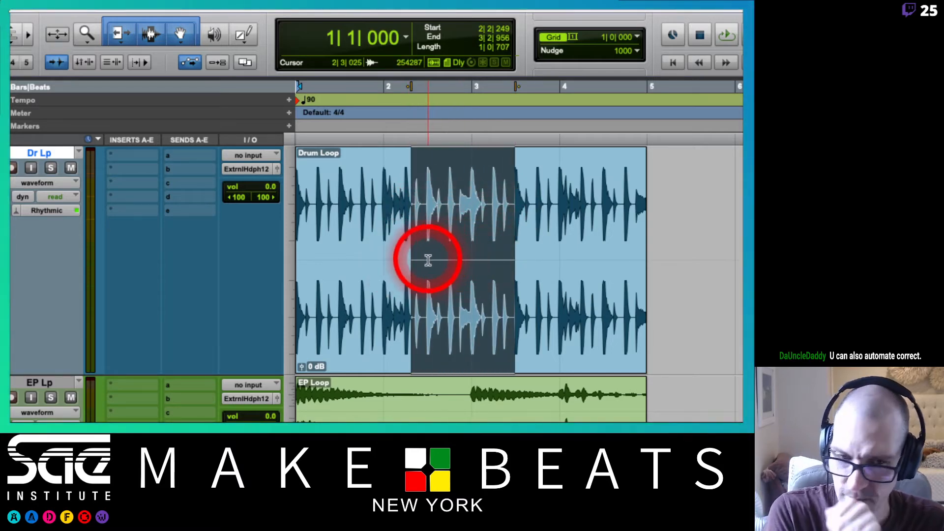
{"action": "left_click_drag", "start_coordinate": [397, 207], "coordinate": [533, 206]}
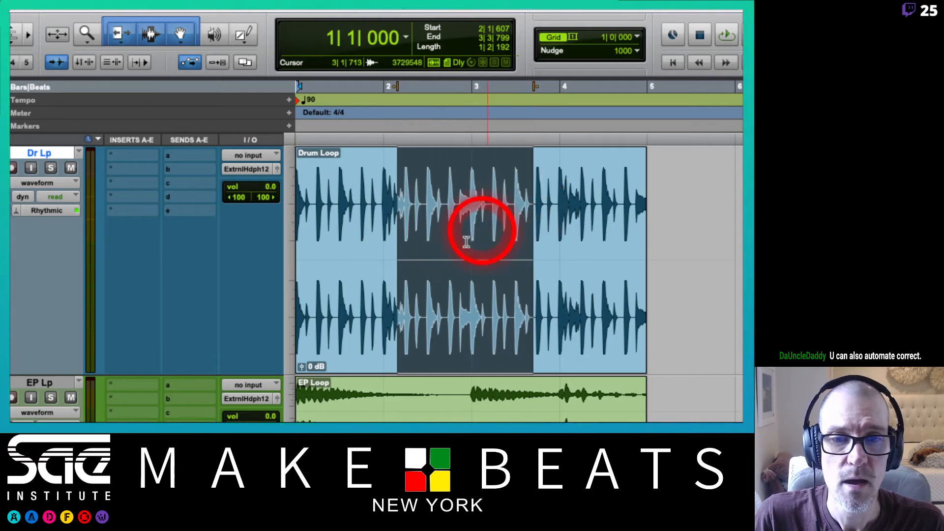
{"action": "left_click", "coordinate": [432, 300]}
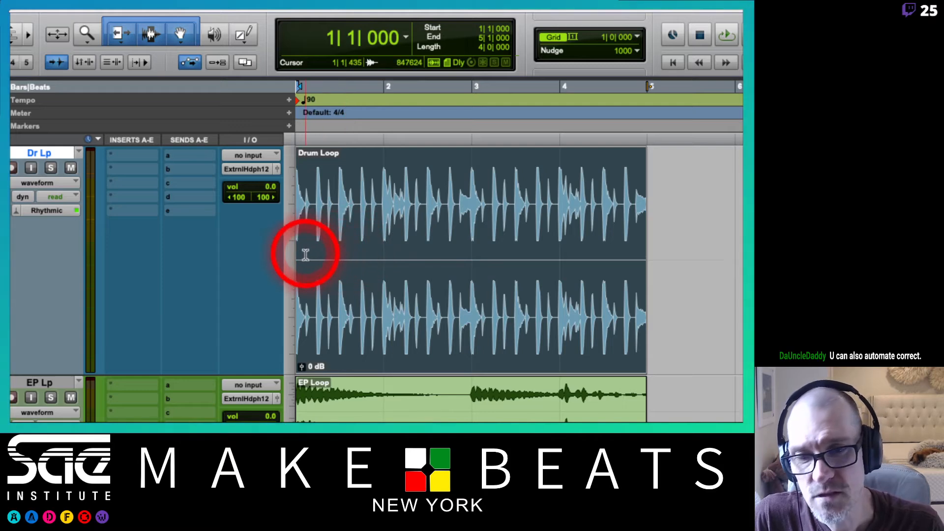
{"action": "left_click_drag", "start_coordinate": [299, 257], "coordinate": [276, 265]}
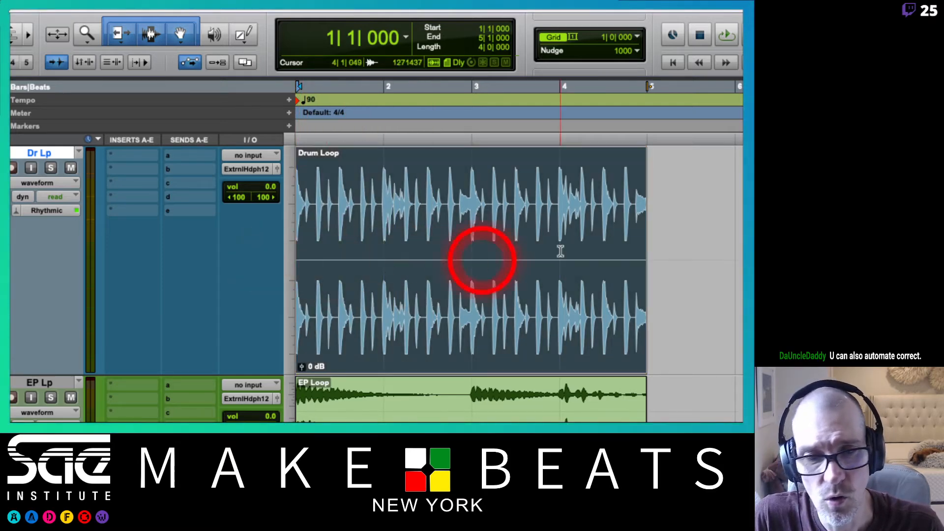
With the Smart Tool, fade the drum loop out from 3|3|398 to 5|1|000 and in from 1|1|000 to 1|2|511
{"action": "left_click_drag", "start_coordinate": [641, 256], "coordinate": [670, 263]}
{"action": "left_click", "coordinate": [638, 196]}
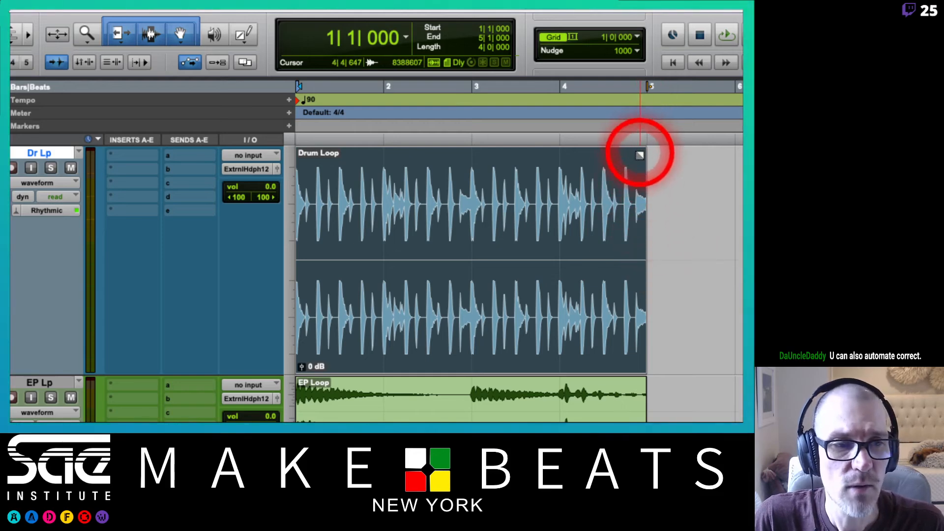
{"action": "left_click_drag", "start_coordinate": [639, 153], "coordinate": [526, 158]}
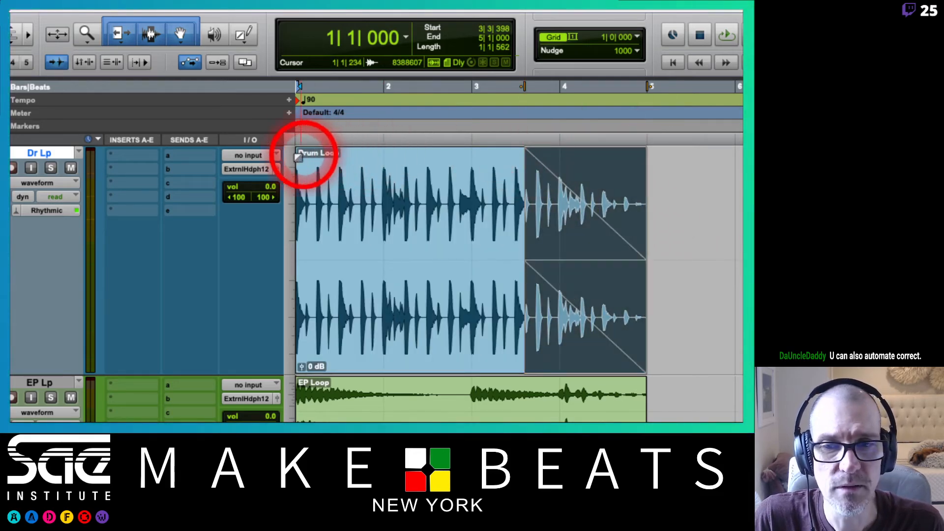
{"action": "left_click_drag", "start_coordinate": [297, 149], "coordinate": [329, 153]}
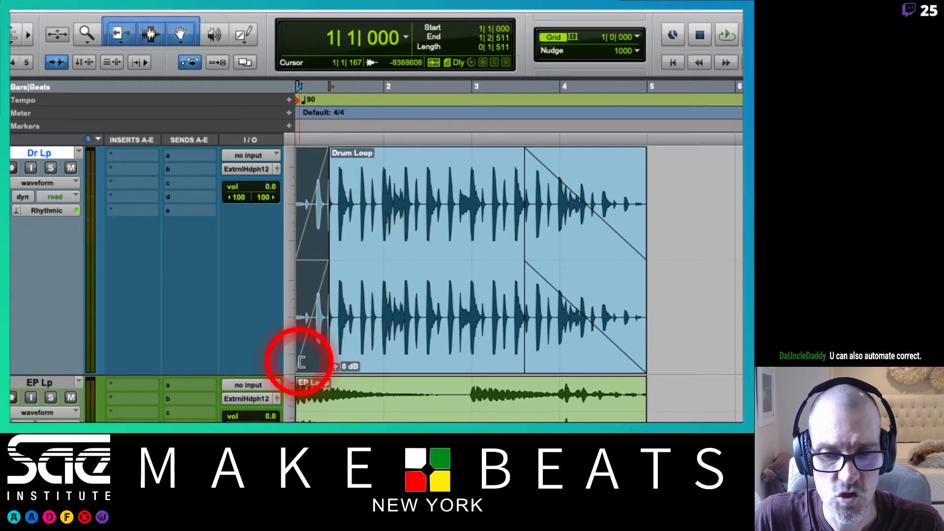
Select and delete the fade-in and the fade-out on the drum loop clip
{"action": "left_click", "coordinate": [370, 261]}
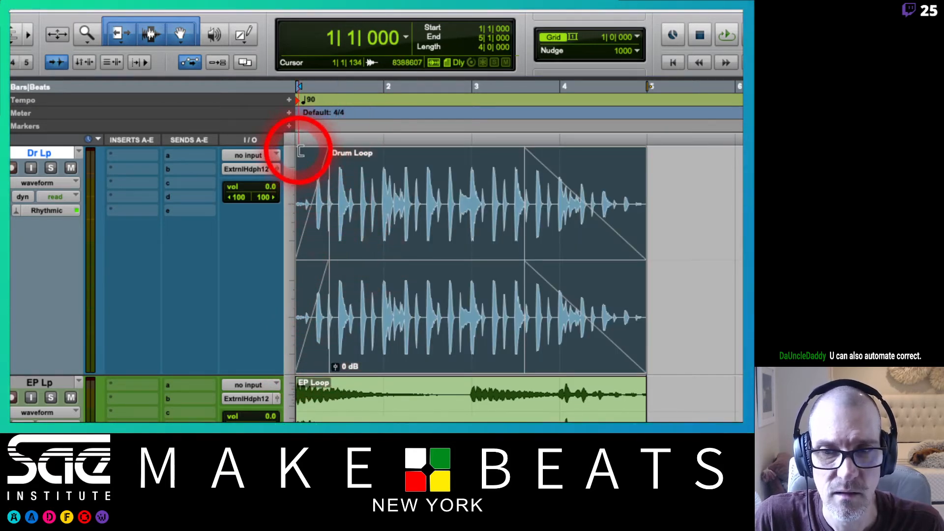
{"action": "left_click", "coordinate": [370, 179]}
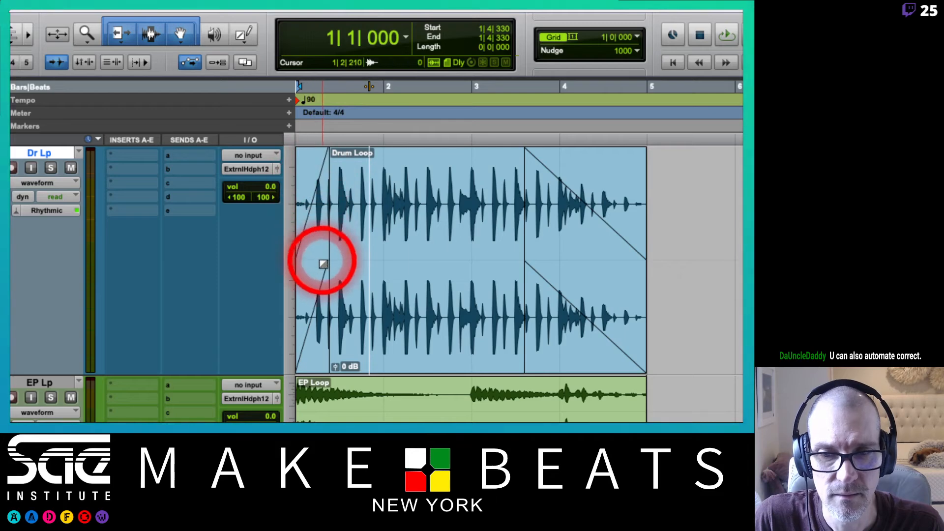
{"action": "mouse_move", "coordinate": [324, 261]}
{"action": "left_mouse_down"}
{"action": "mouse_move", "coordinate": [305, 256]}
{"action": "mouse_move", "coordinate": [314, 263]}
{"action": "left_mouse_up"}
{"action": "key", "text": "super+z"}
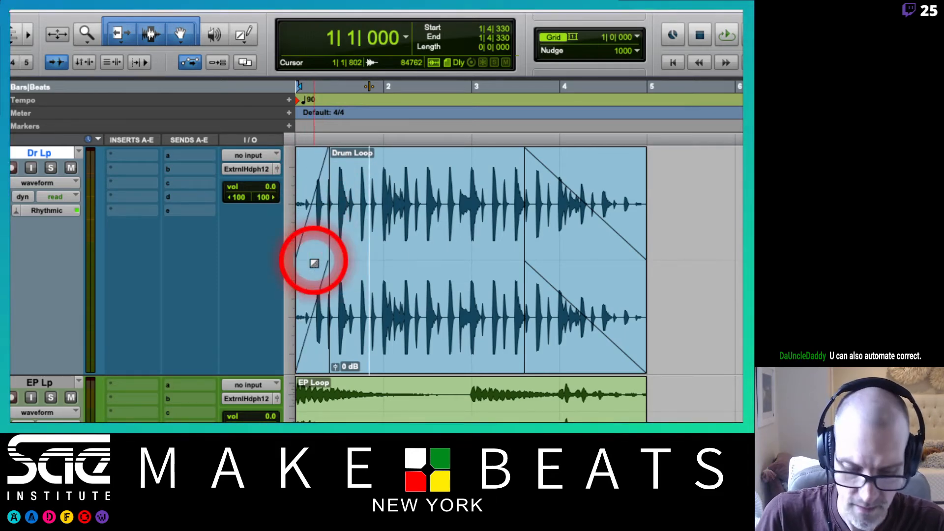
{"action": "double_click", "coordinate": [311, 205]}
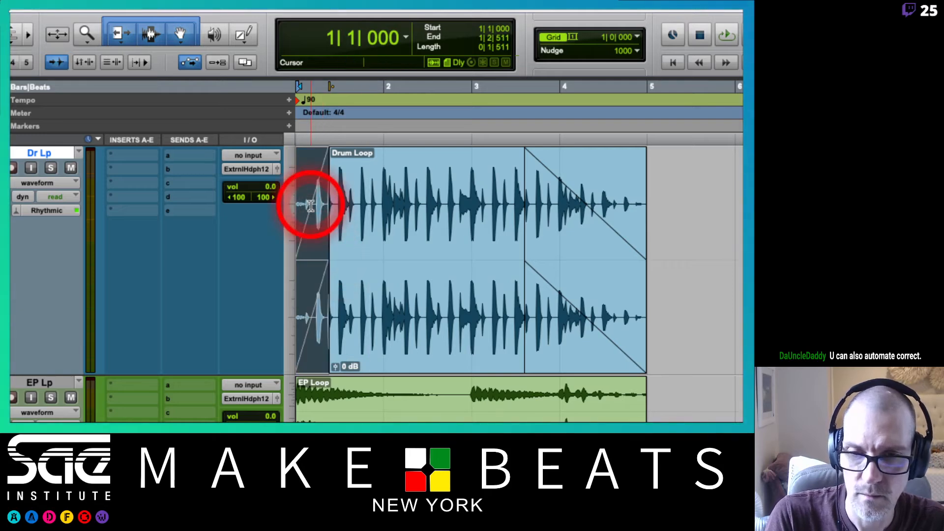
{"action": "key", "text": "Delete"}
{"action": "double_click", "coordinate": [565, 194]}
{"action": "key", "text": "Delete"}
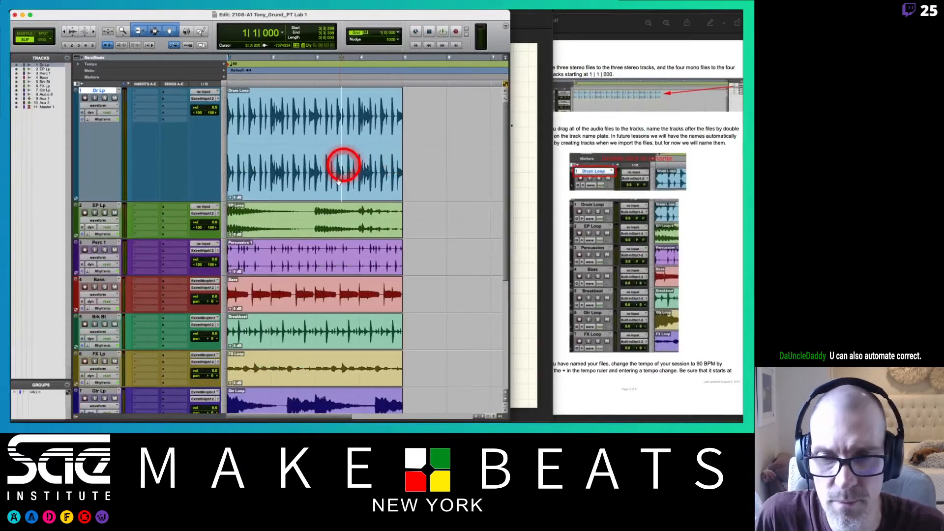
Copy the drum loop clip so the copy overlaps the original's end, starting at about 4|3|837
{"action": "left_click_drag", "start_coordinate": [445, 354], "coordinate": [467, 358]}
{"action": "left_click_drag", "start_coordinate": [313, 192], "coordinate": [442, 186]}
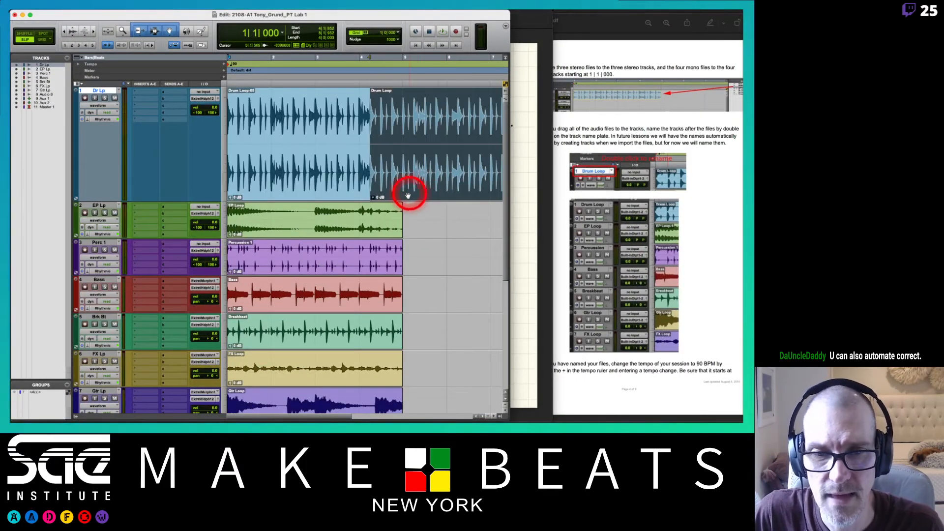
{"action": "left_click_drag", "start_coordinate": [369, 151], "coordinate": [389, 152]}
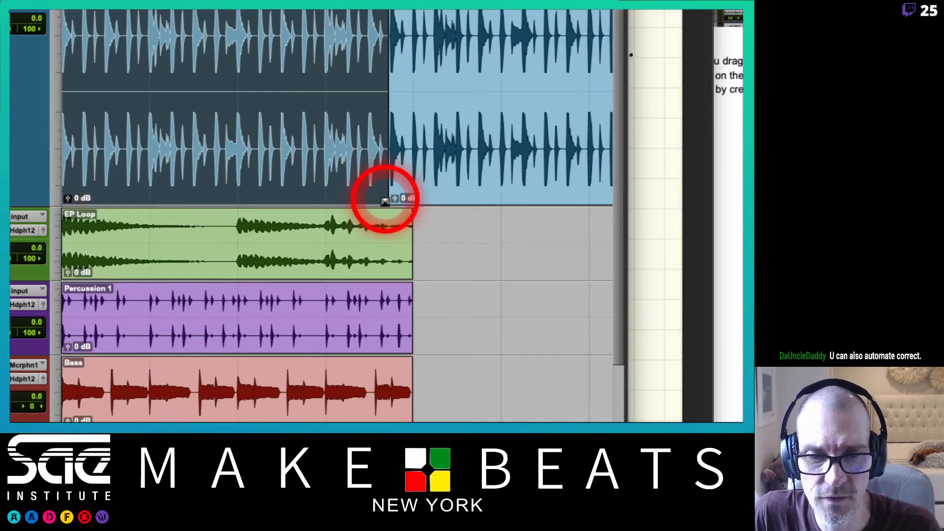
Try a fade-out and a crossfade at the boundary between the two drum loop clips, skipping the invalid fades
{"action": "left_click_drag", "start_coordinate": [384, 41], "coordinate": [329, 40]}
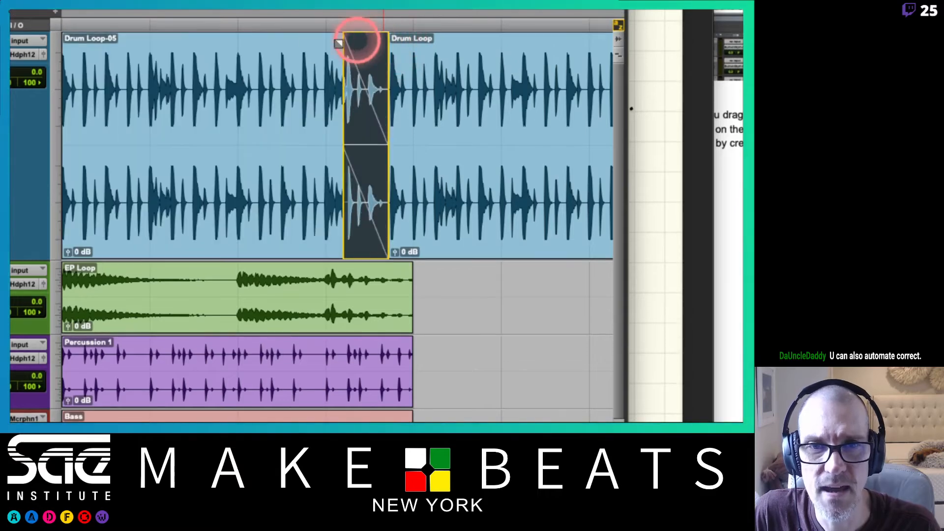
{"action": "key", "text": "super+z"}
{"action": "left_click_drag", "start_coordinate": [386, 256], "coordinate": [442, 260]}
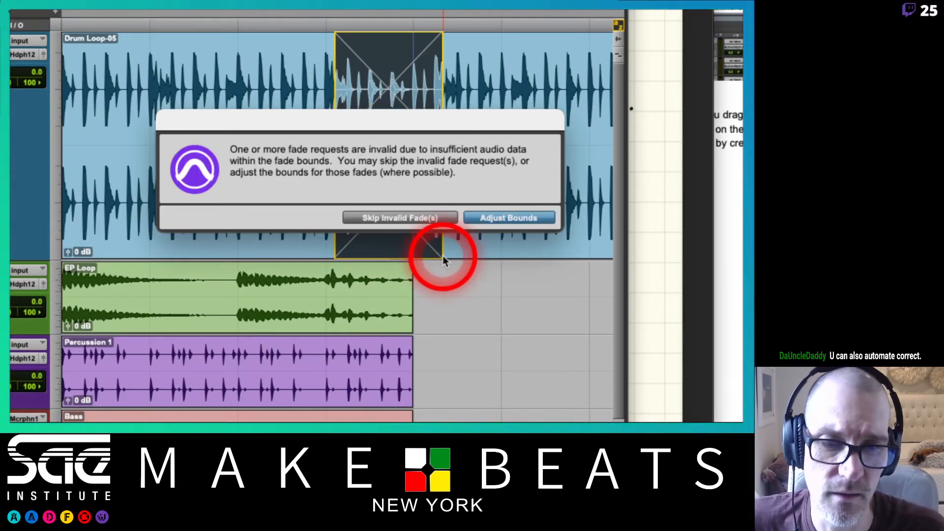
{"action": "left_click", "coordinate": [435, 218]}
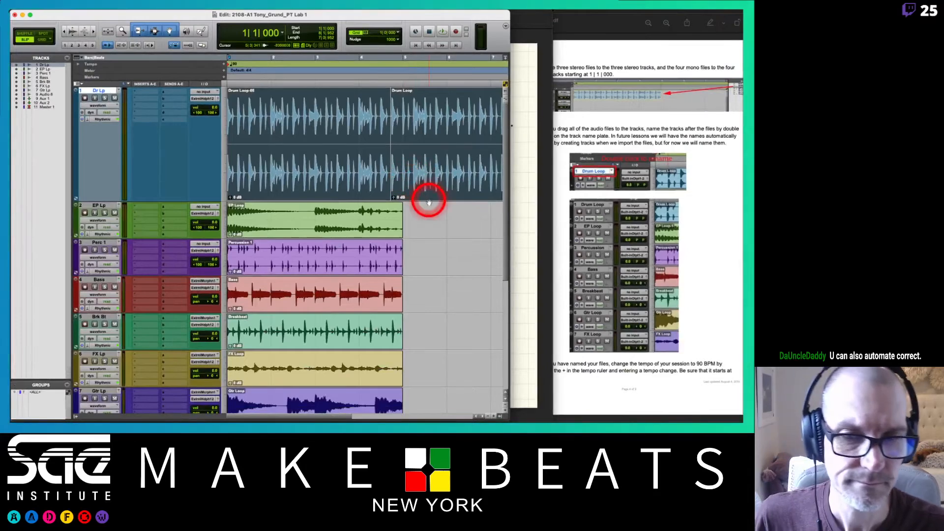
Delete the copied drum loop clip and extend the first clip's end back to 5|1|000
{"action": "left_click", "coordinate": [424, 191]}
{"action": "key", "text": "Delete"}
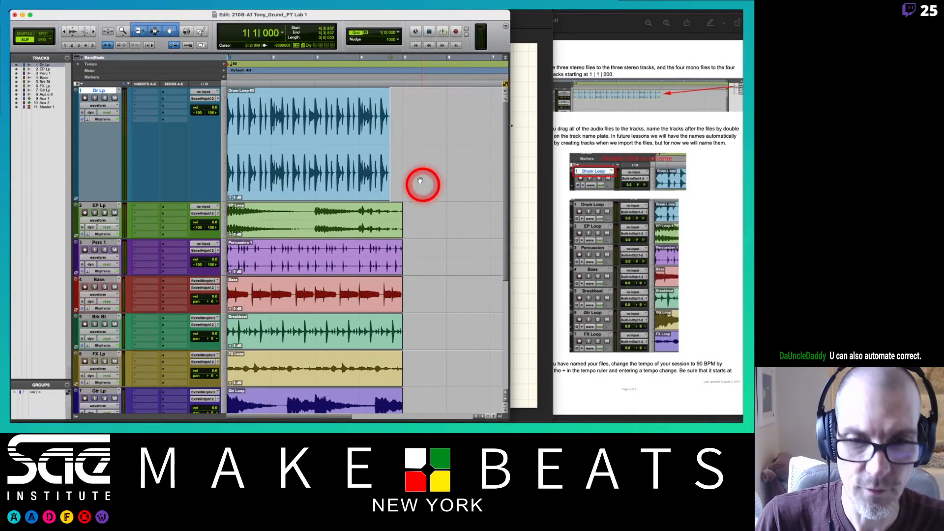
{"action": "left_click_drag", "start_coordinate": [386, 138], "coordinate": [402, 147]}
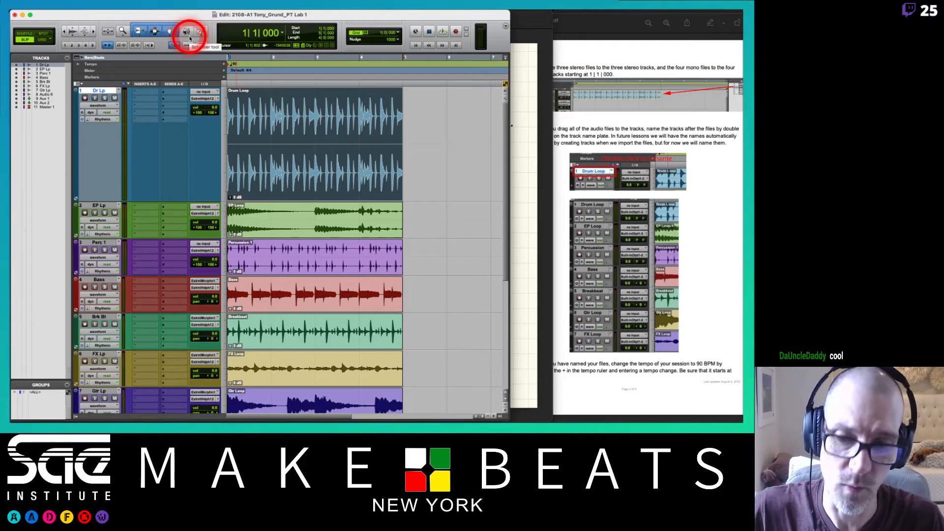
Review the Smart Tool clip layout in the 03 PT Intro-Review.pdf notes and set the drum loop track's height to medium
{"action": "key", "text": "super+Tab"}
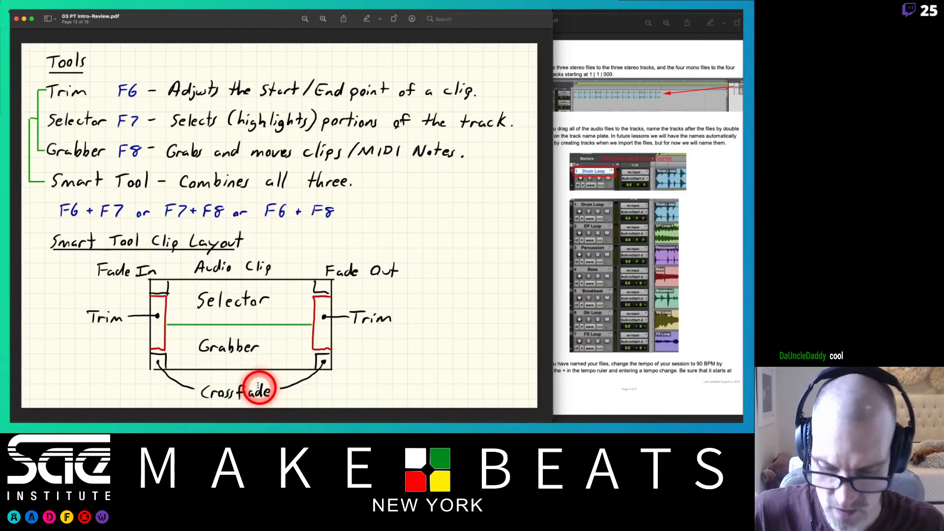
{"action": "key", "text": "super+Tab"}
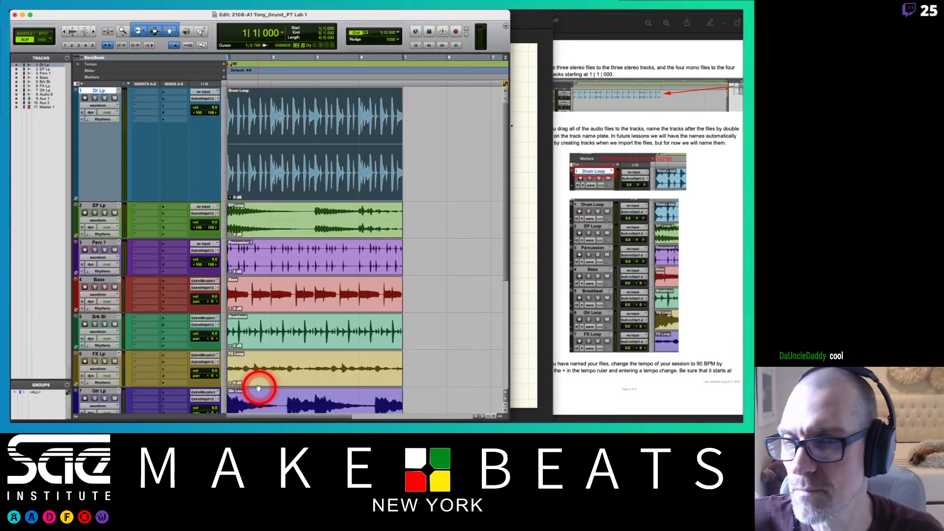
{"action": "left_click", "coordinate": [222, 154]}
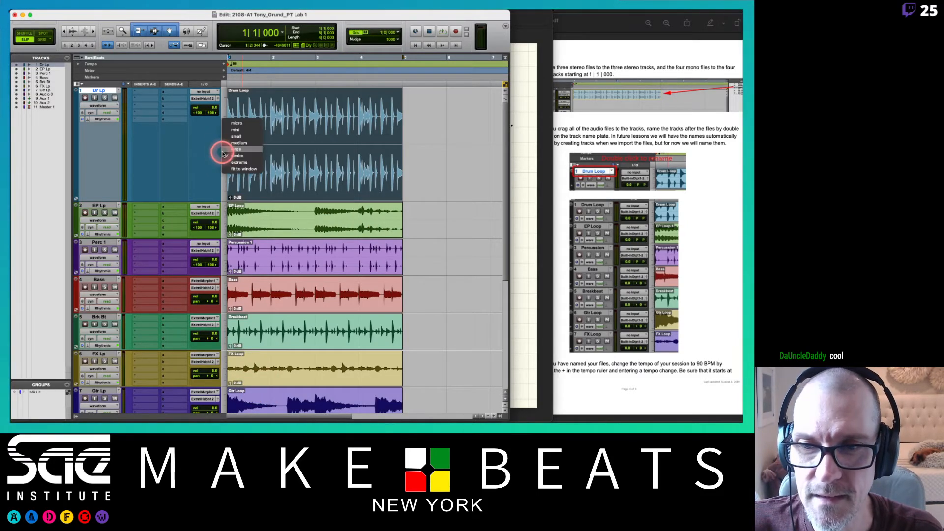
{"action": "left_click", "coordinate": [229, 143]}
Switch to the pt 1 lab.pdf instructions and read steps 9 to 12 on page 5
{"action": "left_click", "coordinate": [701, 146]}
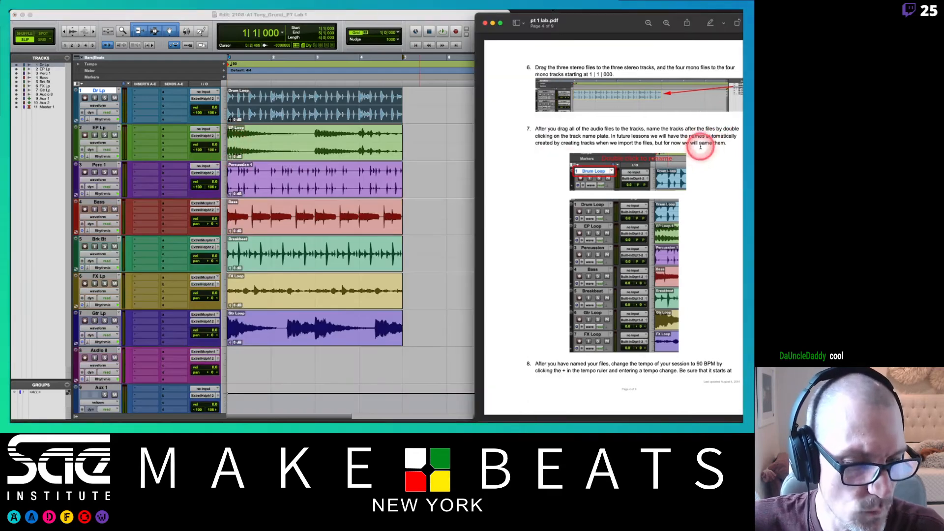
{"action": "left_click", "coordinate": [701, 146]}
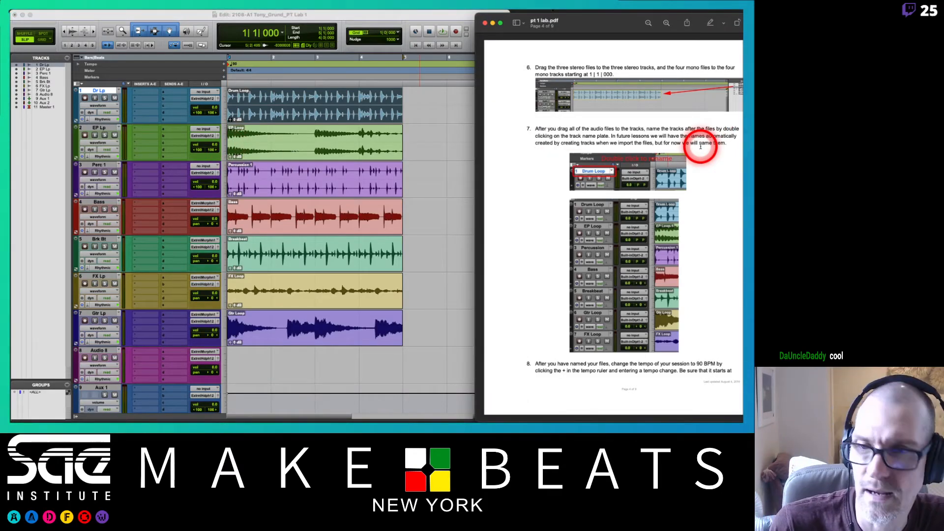
{"action": "scroll", "coordinate": [701, 146], "scroll_direction": "down", "scroll_amount": 3}
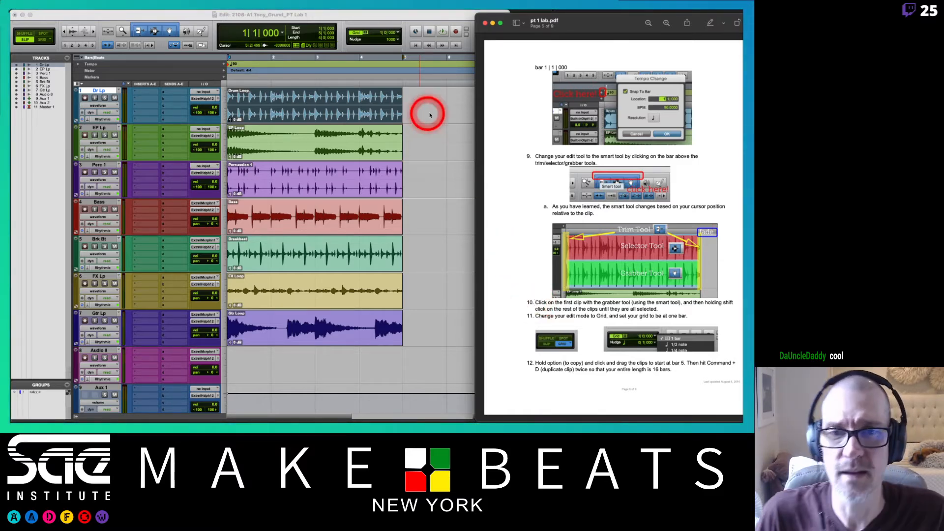
Back in Pro Tools, select all seven loop clips together, from the drum loop through the Gtr loop
{"action": "left_click", "coordinate": [430, 104]}
{"action": "left_click", "coordinate": [352, 120]}
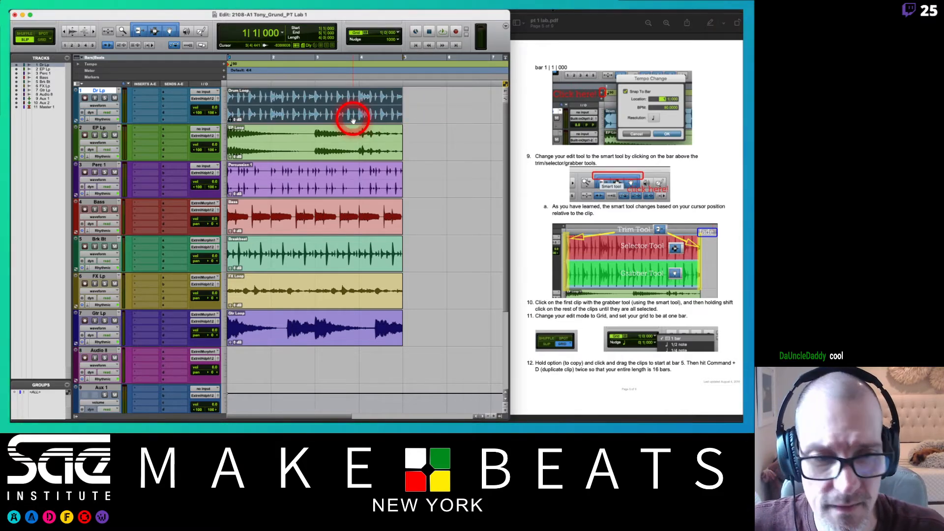
{"action": "left_click", "coordinate": [307, 340], "text": "shift"}
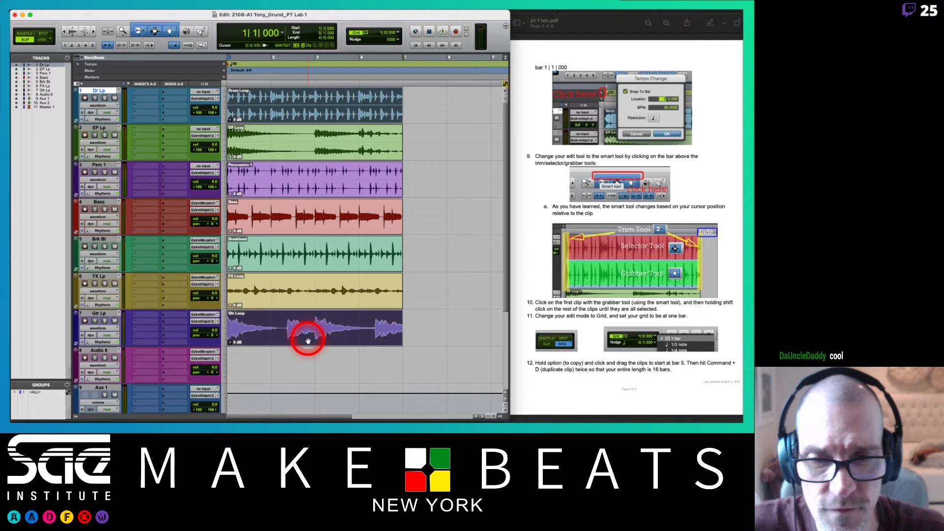
{"action": "left_click", "coordinate": [320, 147], "text": "shift"}
{"action": "left_click", "coordinate": [311, 191], "text": "shift"}
{"action": "left_click", "coordinate": [306, 225], "text": "shift"}
{"action": "left_click", "coordinate": [305, 252], "text": "shift"}
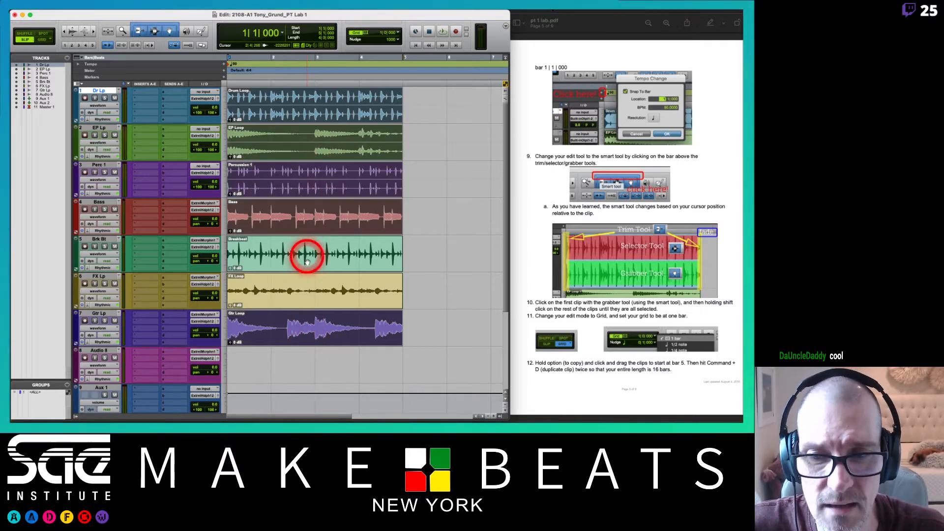
{"action": "left_click", "coordinate": [310, 297], "text": "shift"}
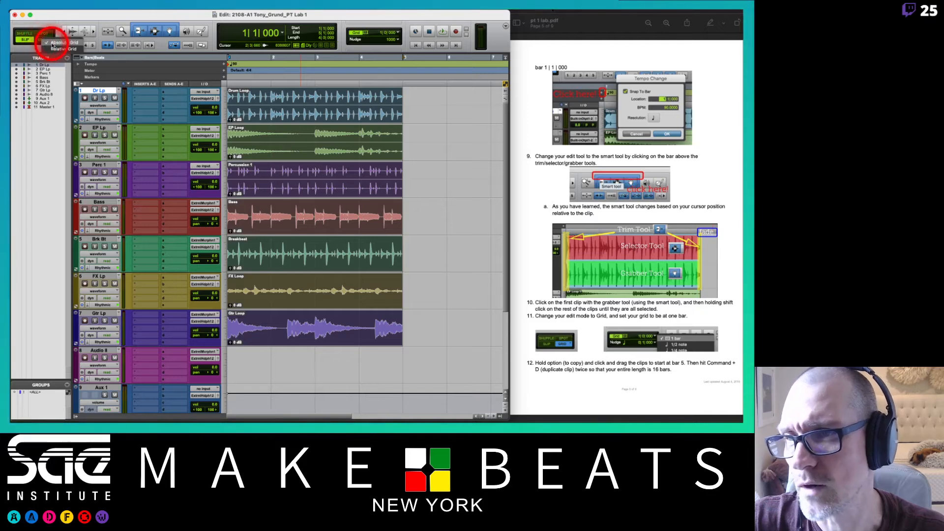
Set the edit mode to Grid and show about 13 bars of the timeline
{"action": "left_click", "coordinate": [43, 40]}
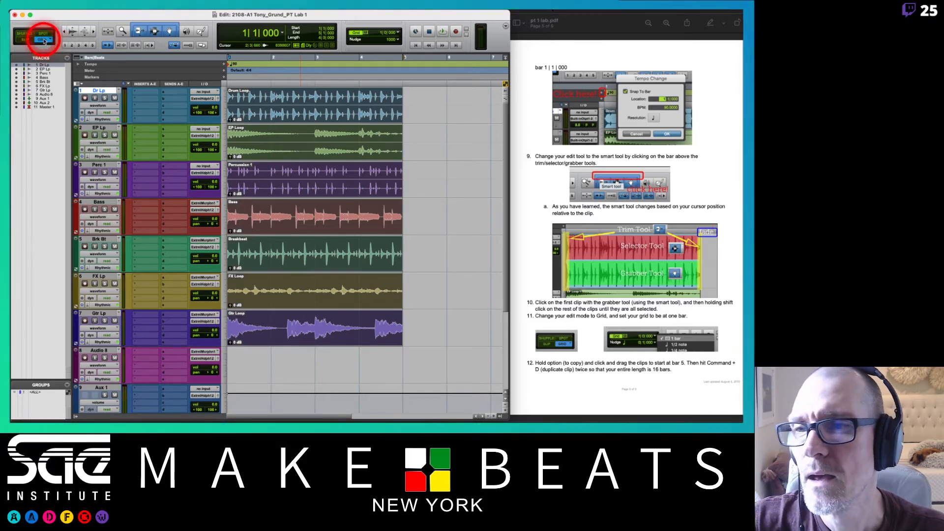
{"action": "left_click", "coordinate": [282, 91]}
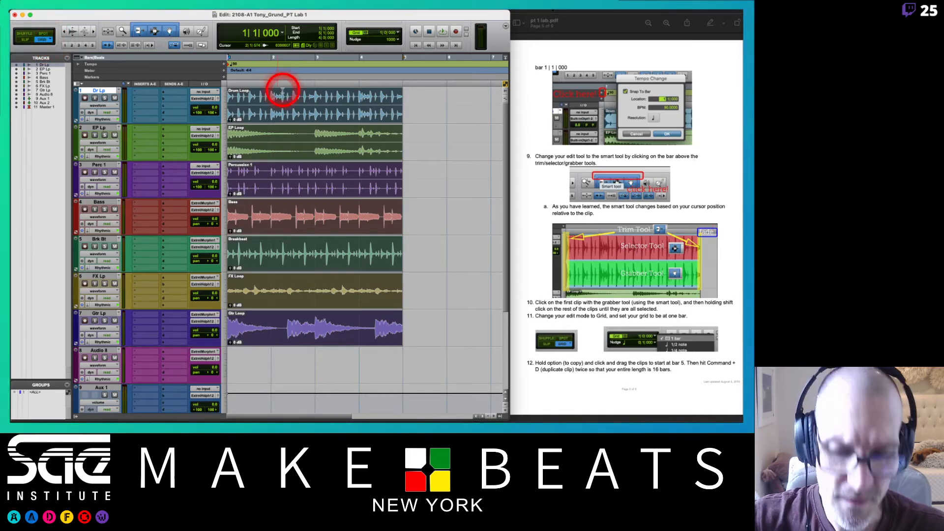
{"action": "key", "text": "super+bracketleft"}
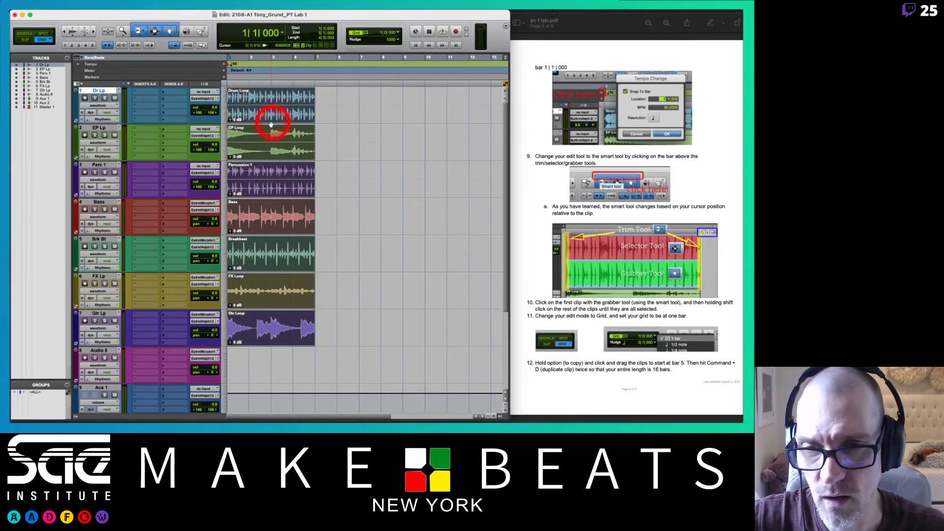
{"action": "mouse_move", "coordinate": [268, 118]}
{"action": "left_mouse_down"}
{"action": "mouse_move", "coordinate": [381, 113]}
{"action": "mouse_move", "coordinate": [267, 113]}
{"action": "left_mouse_up"}
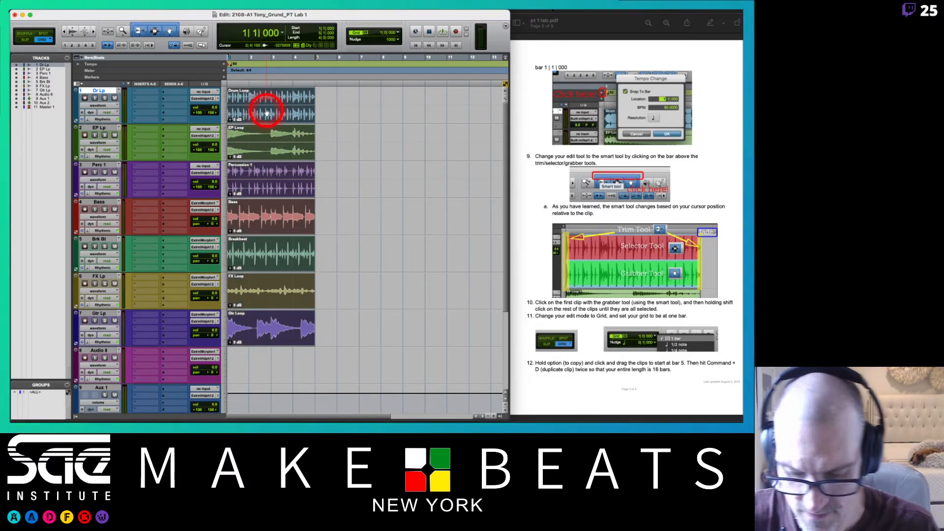
Try moving the selected clips in Shuffle and Slip edit modes for comparison with Grid
{"action": "key", "text": "F1"}
{"action": "mouse_move", "coordinate": [267, 113]}
{"action": "left_mouse_down"}
{"action": "mouse_move", "coordinate": [367, 119]}
{"action": "mouse_move", "coordinate": [276, 114]}
{"action": "left_mouse_up"}
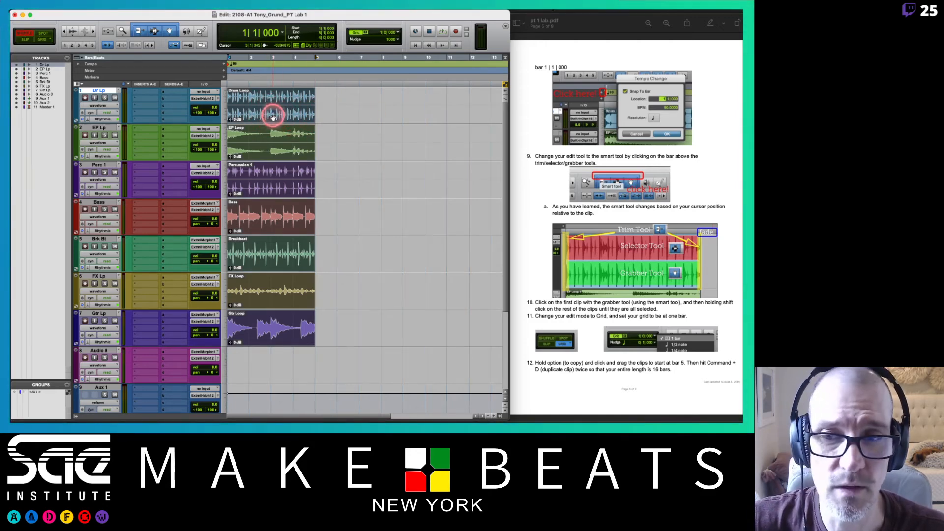
{"action": "key", "text": "F3"}
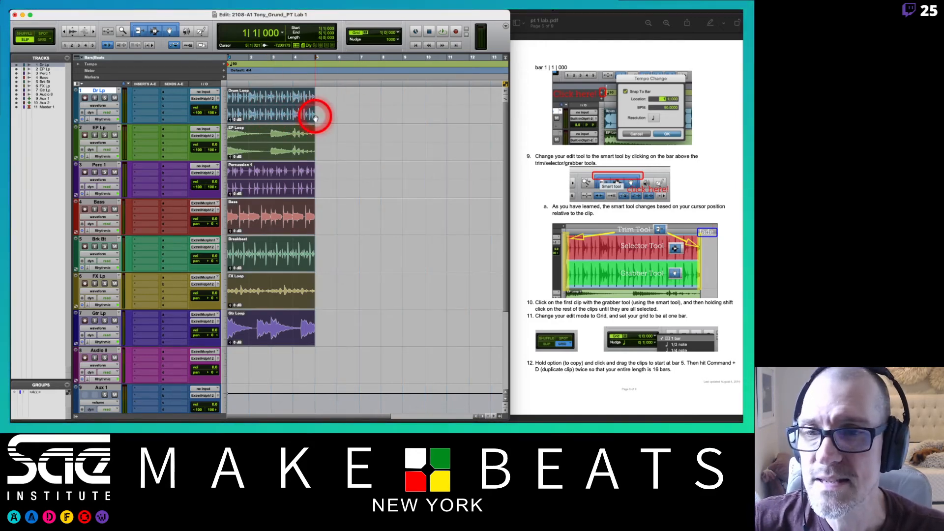
{"action": "mouse_move", "coordinate": [281, 110]}
{"action": "left_mouse_down"}
{"action": "mouse_move", "coordinate": [320, 117]}
{"action": "mouse_move", "coordinate": [257, 112]}
{"action": "mouse_move", "coordinate": [344, 114]}
{"action": "mouse_move", "coordinate": [270, 110]}
{"action": "left_mouse_up"}
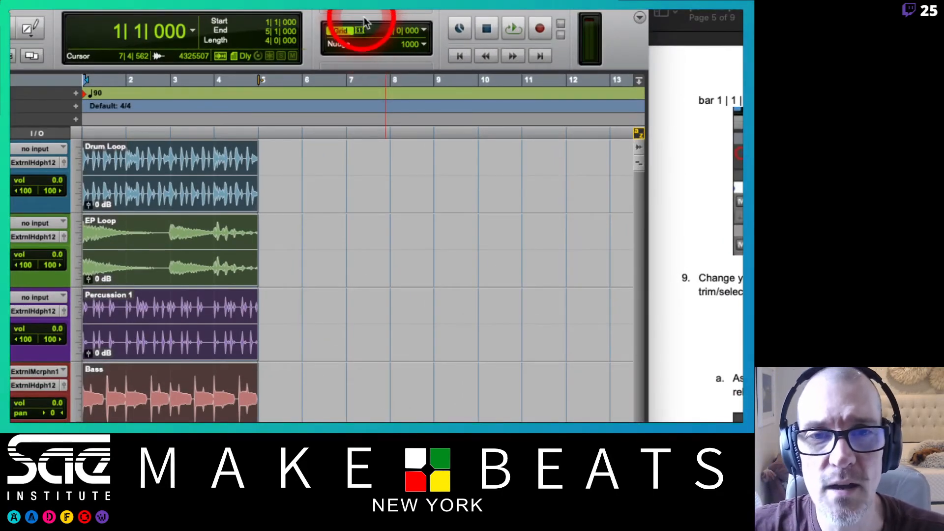
Set the grid value to 1 bar, then try moving the seven selected clips later on the timeline and undo it
{"action": "left_click", "coordinate": [422, 30]}
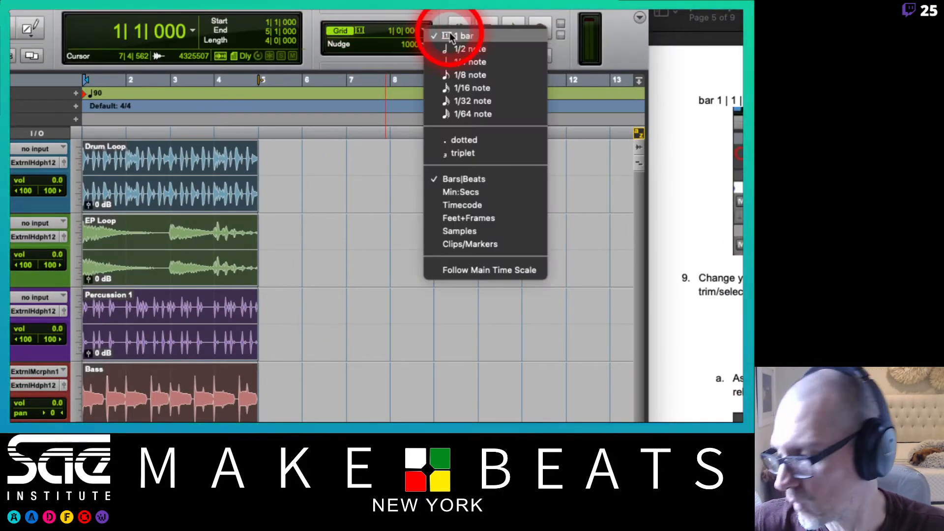
{"action": "left_click", "coordinate": [451, 36]}
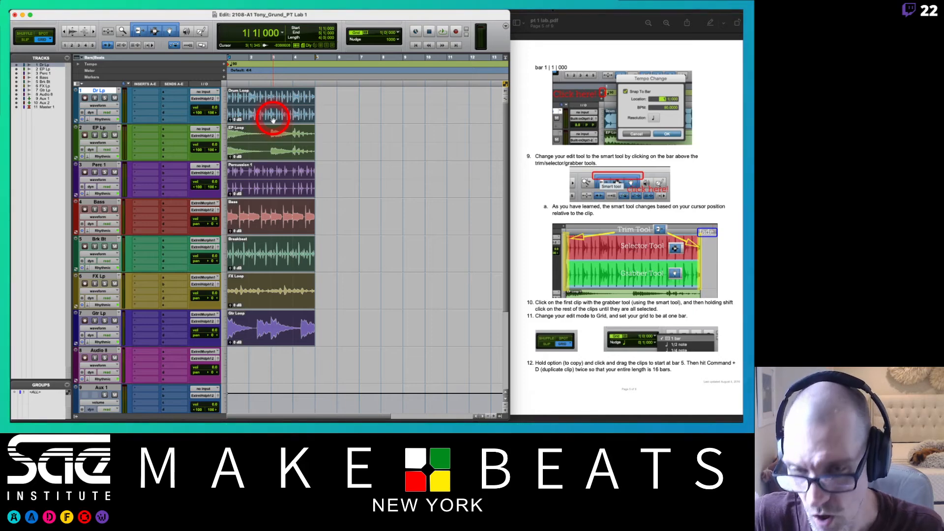
{"action": "left_click_drag", "start_coordinate": [273, 118], "coordinate": [371, 110]}
{"action": "key", "text": "super+z"}
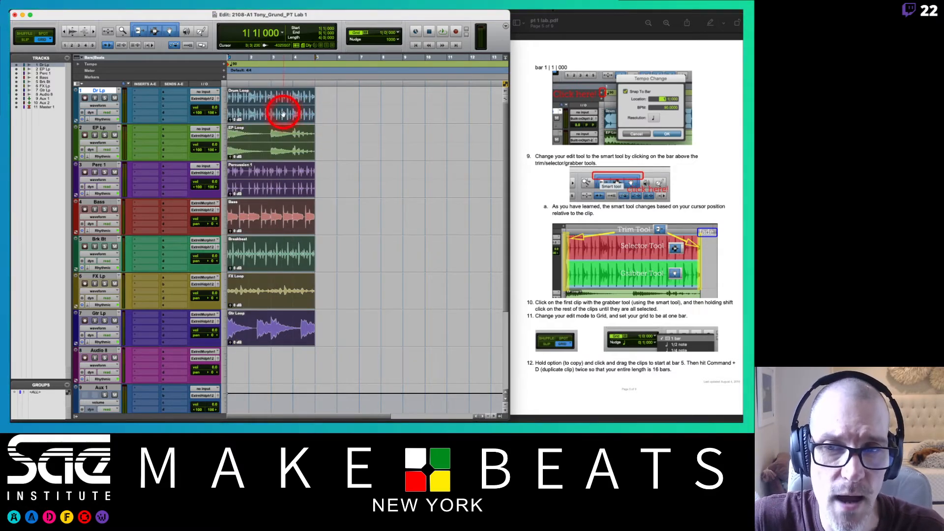
Copy the seven selected loop clips to bar 5, then duplicate the copies twice to extend the arrangement to 16 bars
{"action": "left_click_drag", "start_coordinate": [285, 113], "coordinate": [363, 115]}
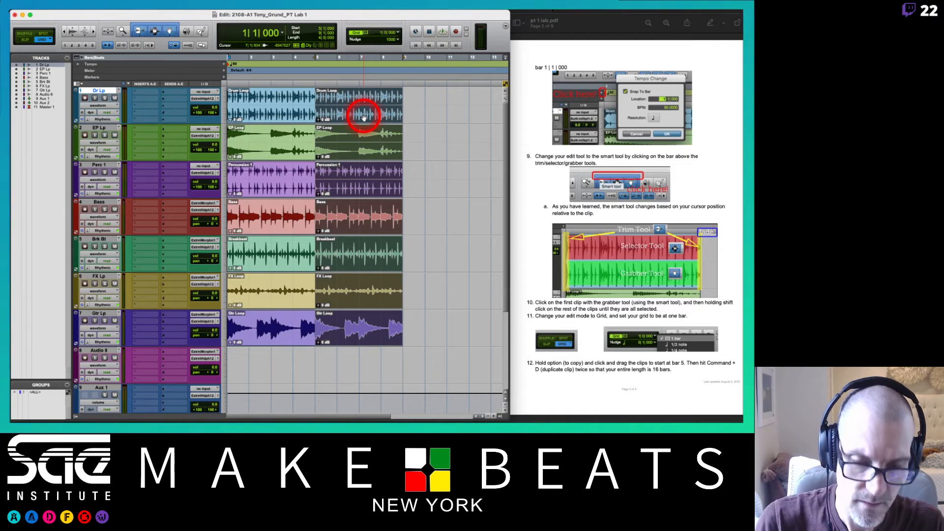
{"action": "key", "text": "super+bracketleft"}
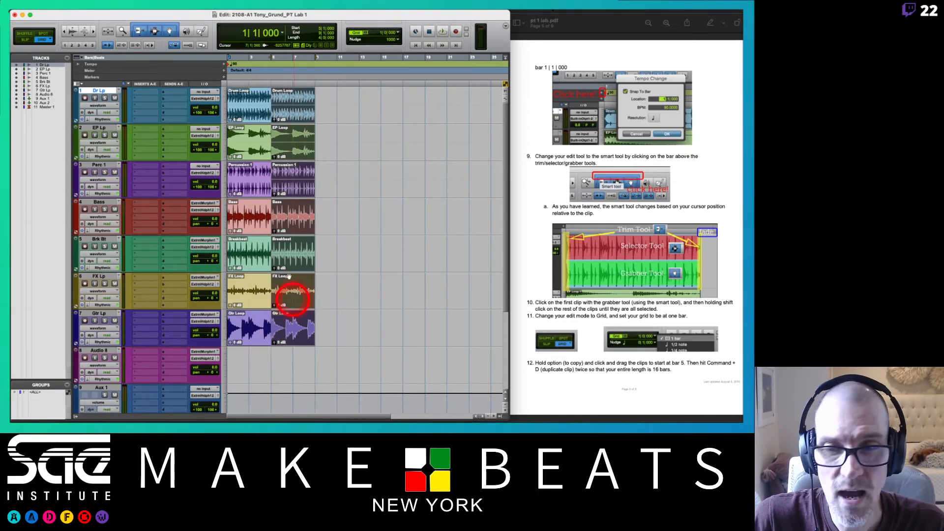
{"action": "key", "text": "super+d"}
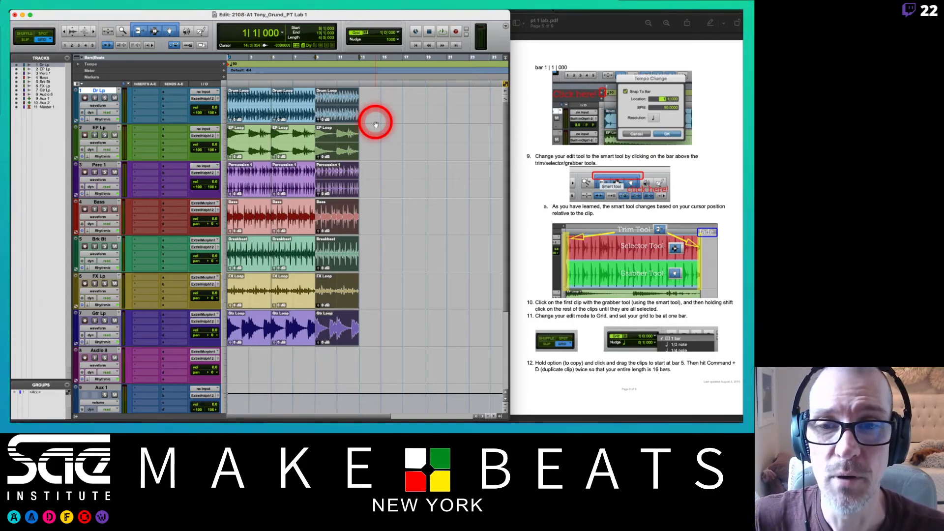
{"action": "key", "text": "super+d"}
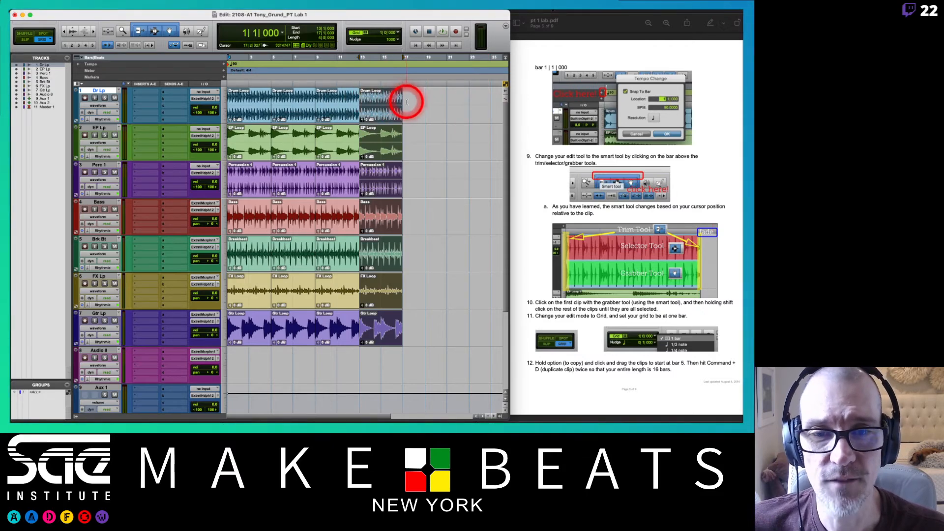
{"action": "left_click_drag", "start_coordinate": [403, 101], "coordinate": [227, 101]}
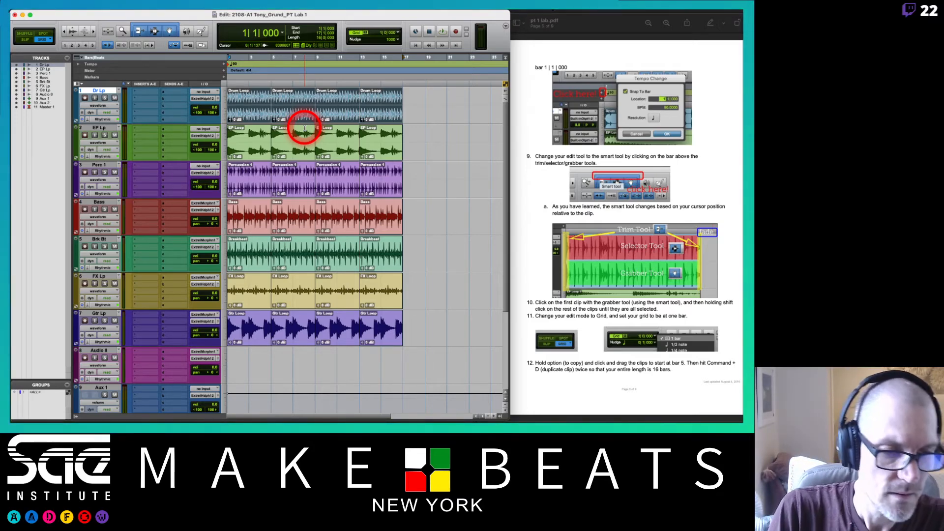
Bring up step 13 in the lab PDF, then return to Pro Tools and compare Selector and Grabber behaviour on the drum loop clips
{"action": "left_click", "coordinate": [621, 212]}
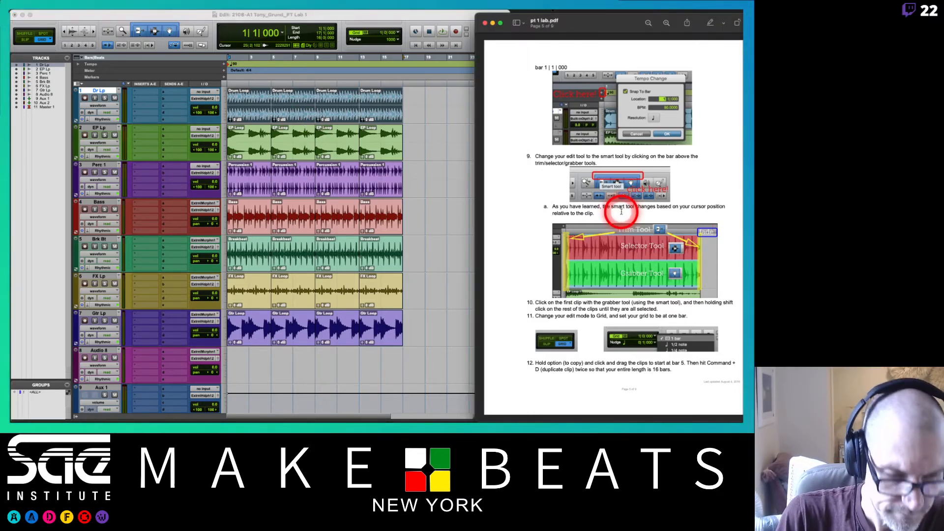
{"action": "scroll", "coordinate": [621, 211], "scroll_direction": "down", "scroll_amount": 3}
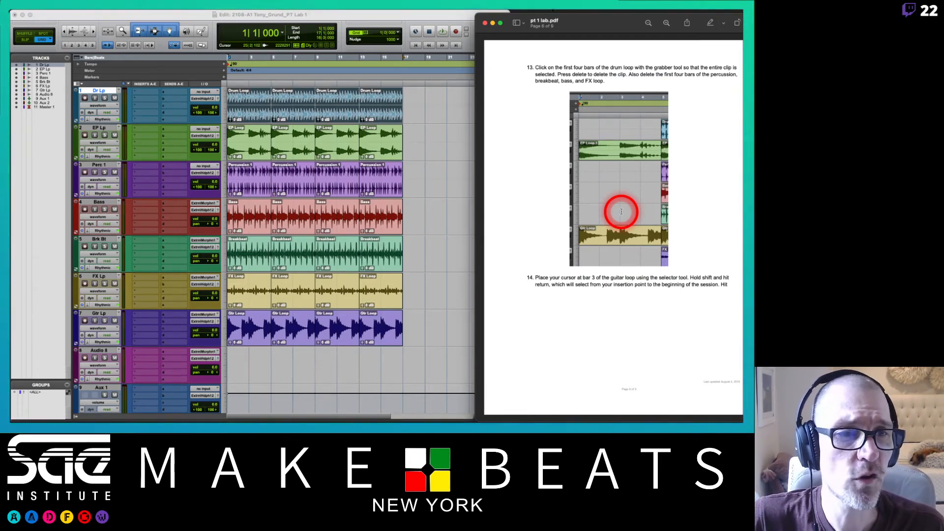
{"action": "left_click", "coordinate": [253, 96]}
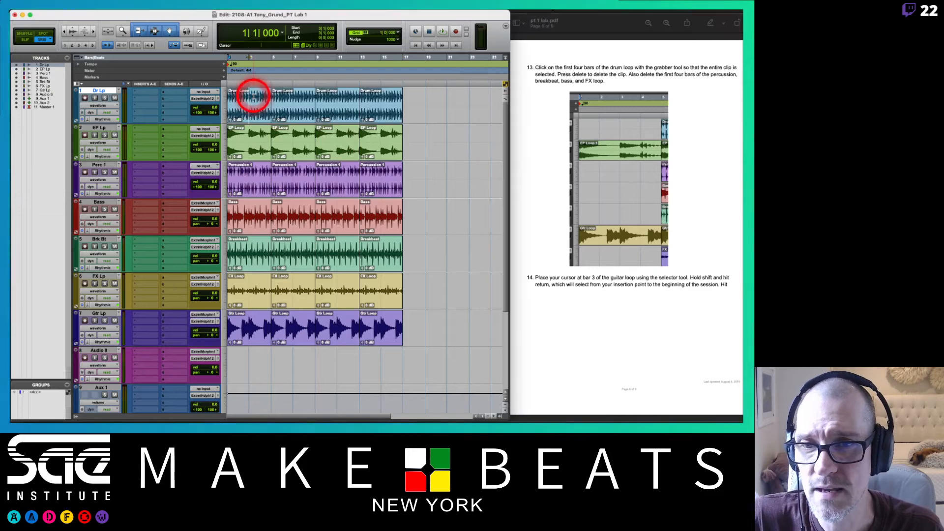
{"action": "left_click", "coordinate": [257, 116]}
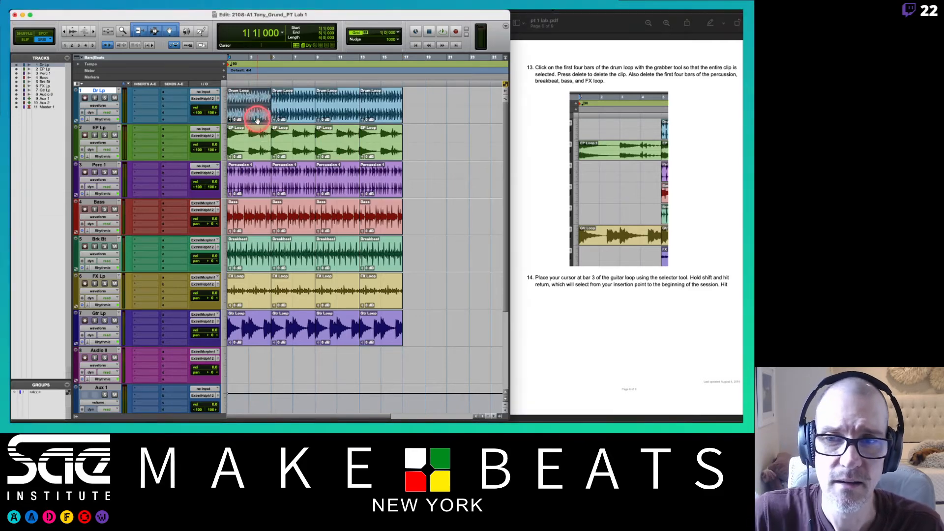
{"action": "left_click", "coordinate": [384, 115]}
{"action": "left_click", "coordinate": [384, 117], "text": "shift"}
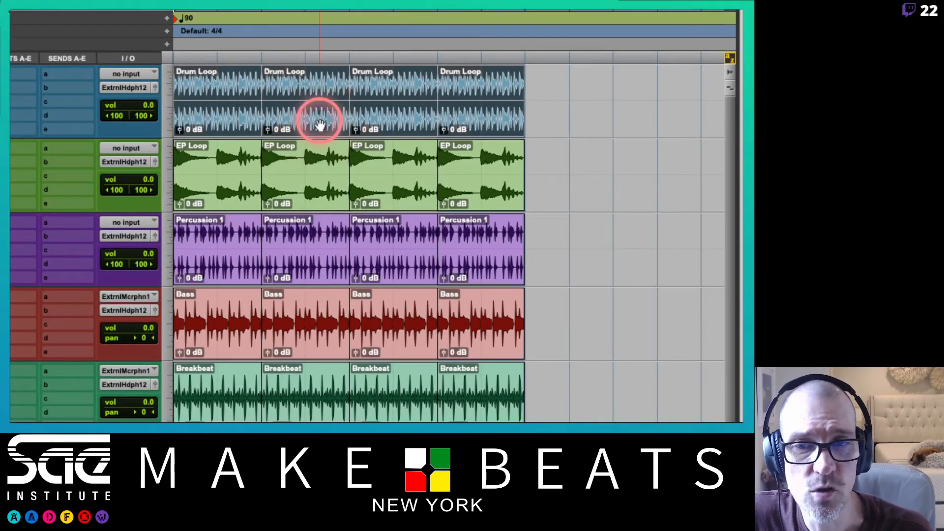
{"action": "left_click", "coordinate": [306, 80]}
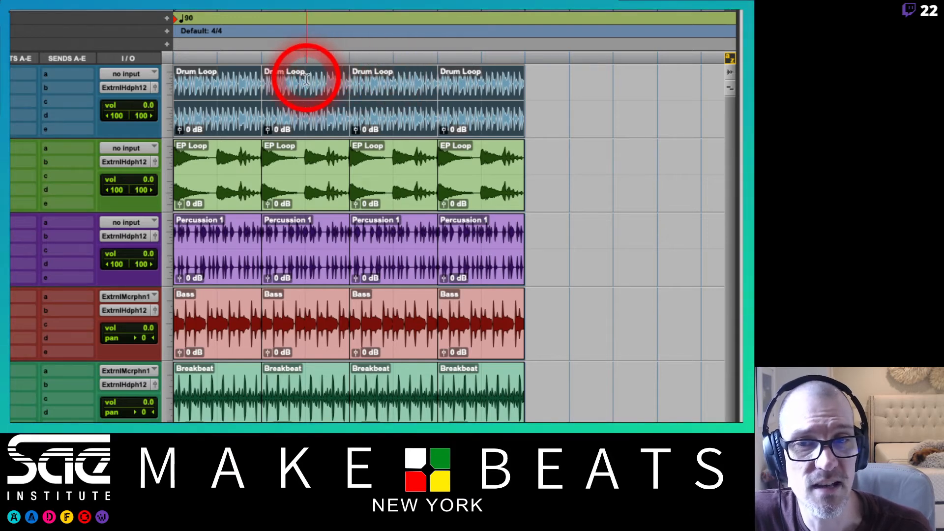
{"action": "left_click", "coordinate": [305, 79]}
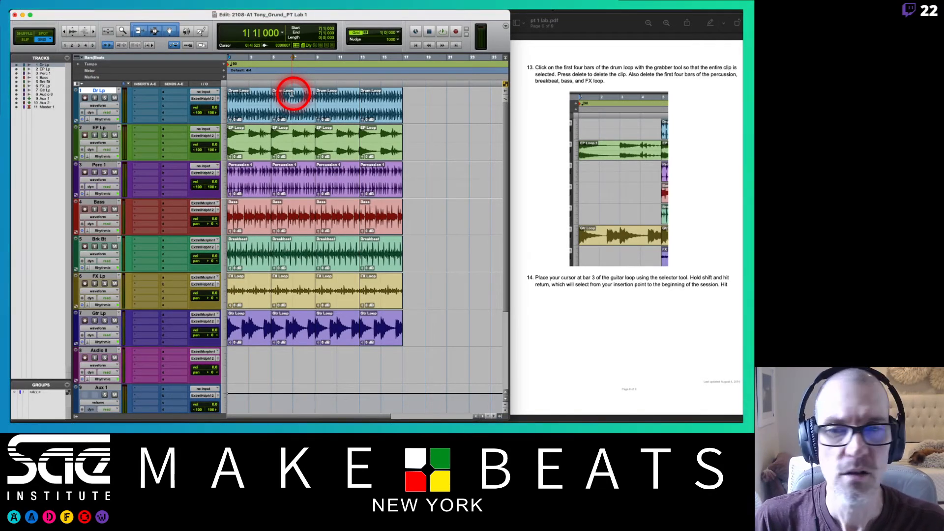
Delete the first four-bar drum loop clip, then consult the lab PDF's step 13 on which other clips to delete
{"action": "left_click", "coordinate": [251, 113]}
{"action": "key", "text": "Delete"}
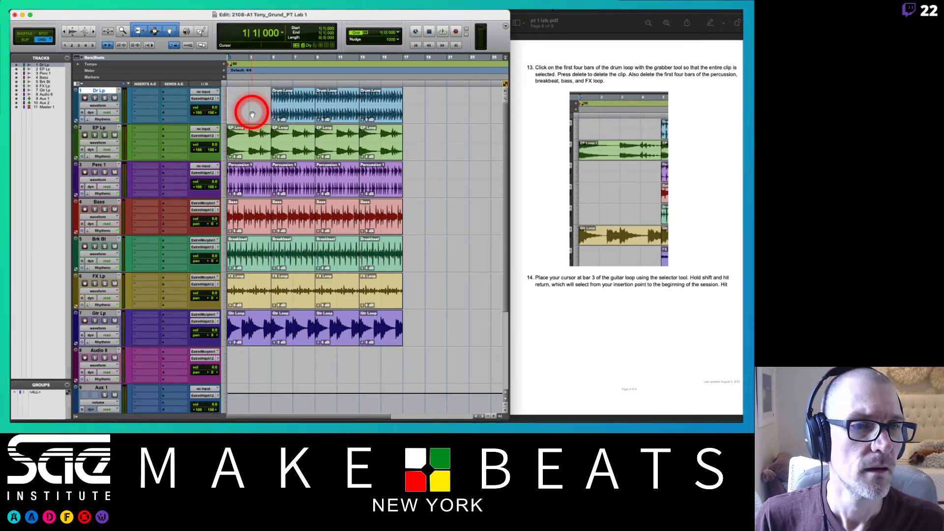
{"action": "left_click", "coordinate": [631, 76]}
{"action": "left_click_drag", "start_coordinate": [629, 75], "coordinate": [630, 79]}
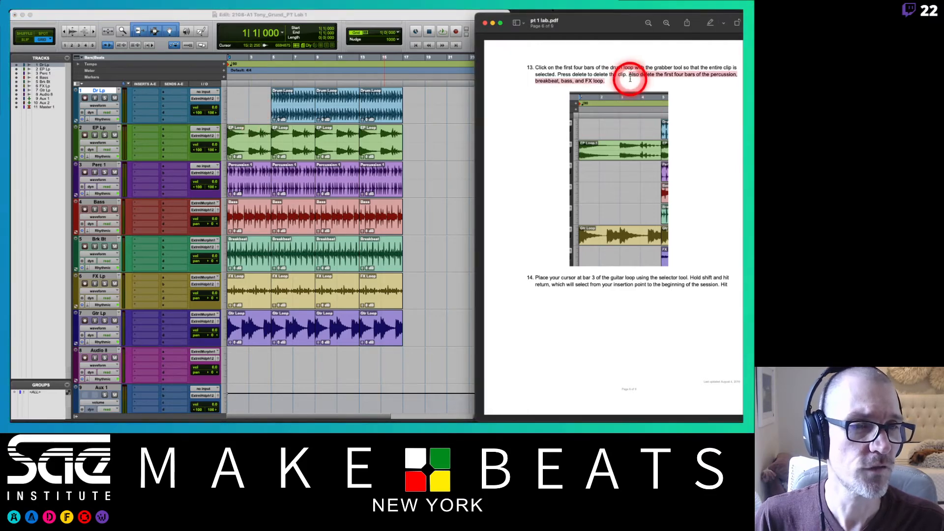
{"action": "left_click", "coordinate": [630, 79]}
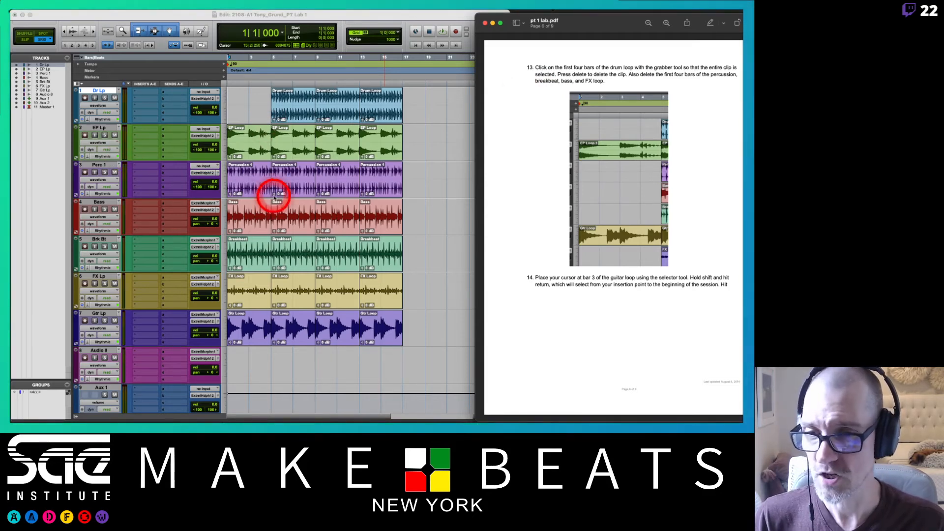
Back in Pro Tools, delete the first four-bar clip on the percussion, bass, breakbeat and FX loop tracks
{"action": "left_click", "coordinate": [250, 190]}
{"action": "key", "text": "Delete"}
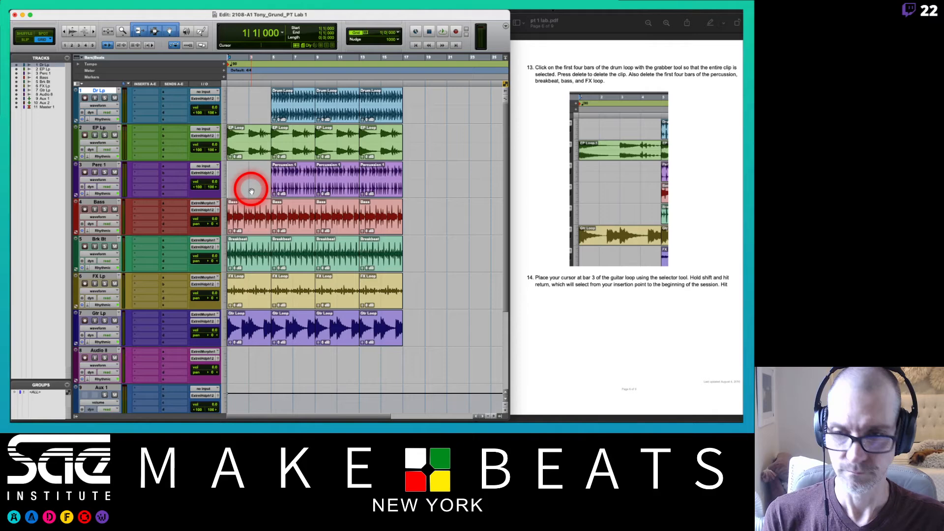
{"action": "left_click", "coordinate": [248, 225]}
{"action": "key", "text": "Delete"}
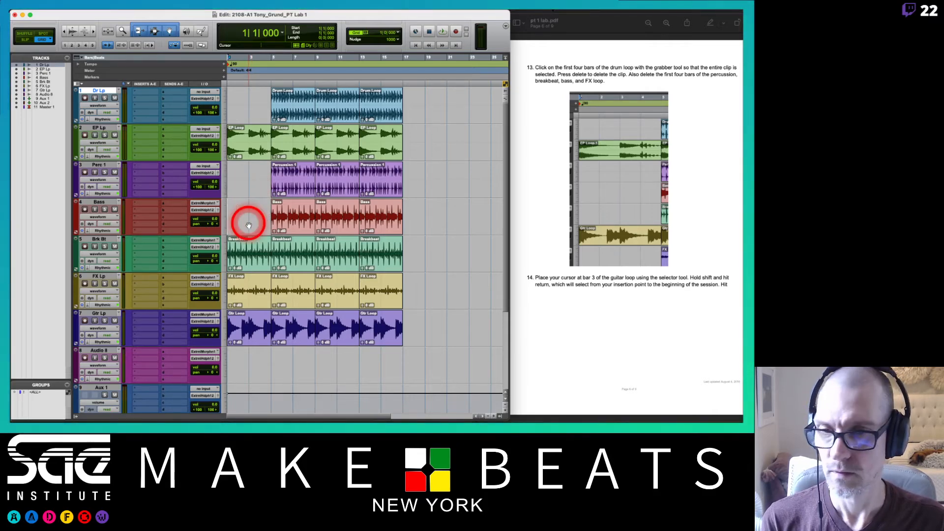
{"action": "left_click", "coordinate": [250, 256]}
{"action": "key", "text": "Delete"}
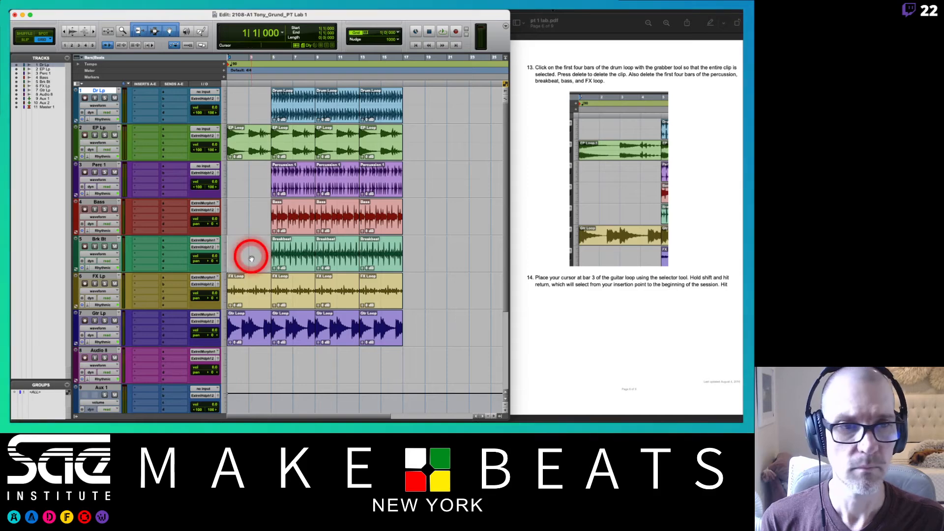
{"action": "left_click", "coordinate": [248, 297]}
{"action": "key", "text": "Delete"}
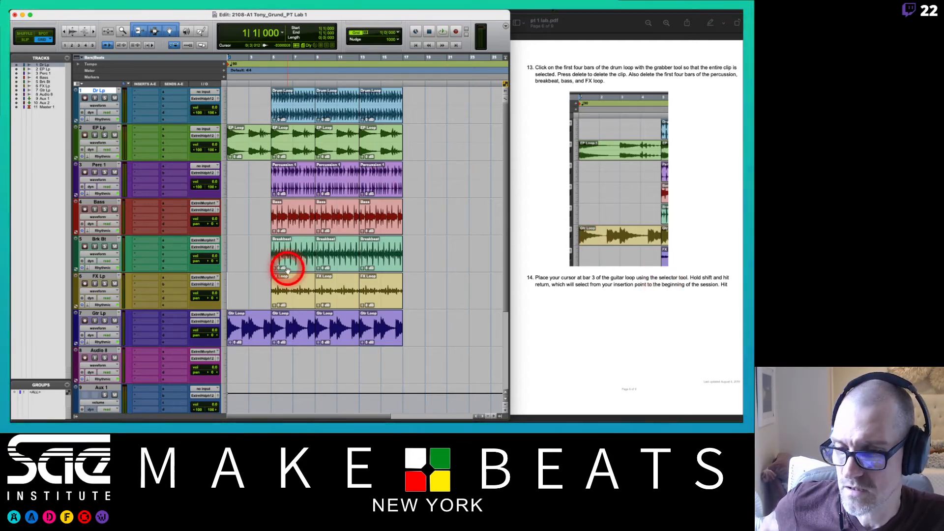
Following the lab PDF's step 14, clear the first two bars of the guitar loop by selecting from bar 3 back to the session start
{"action": "left_click", "coordinate": [248, 322]}
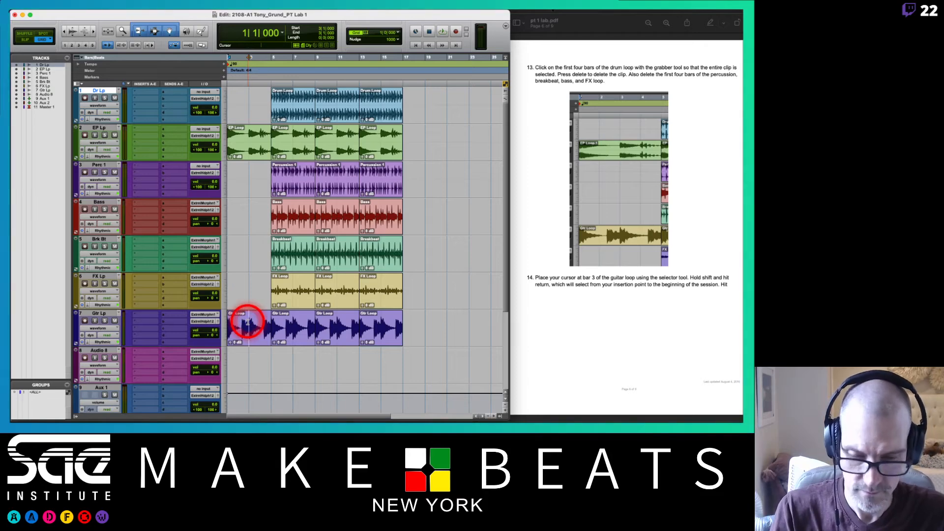
{"action": "key", "text": "super+bracketright"}
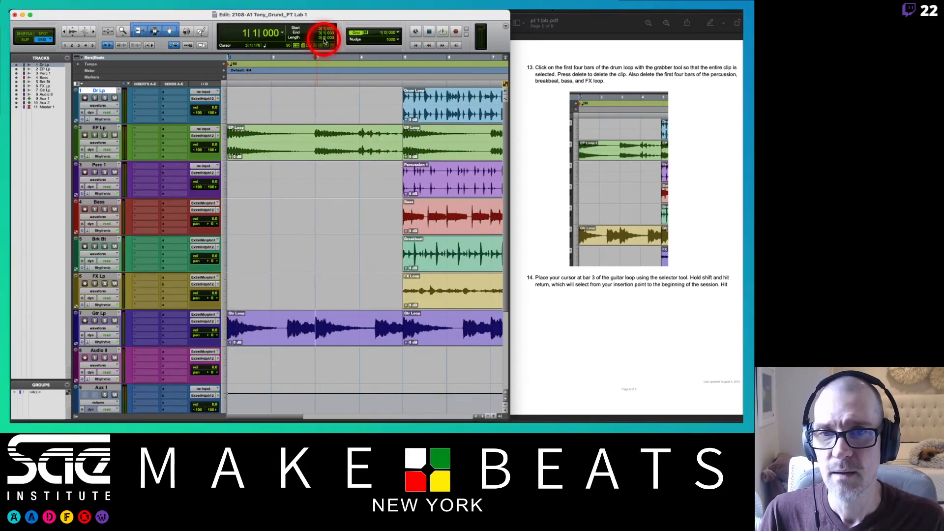
{"action": "left_click", "coordinate": [315, 325]}
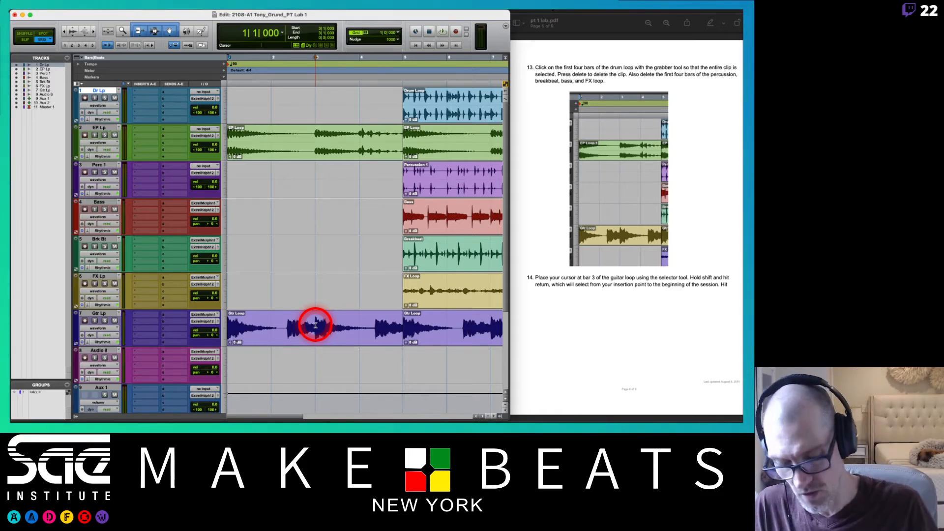
{"action": "key", "text": "shift+Return"}
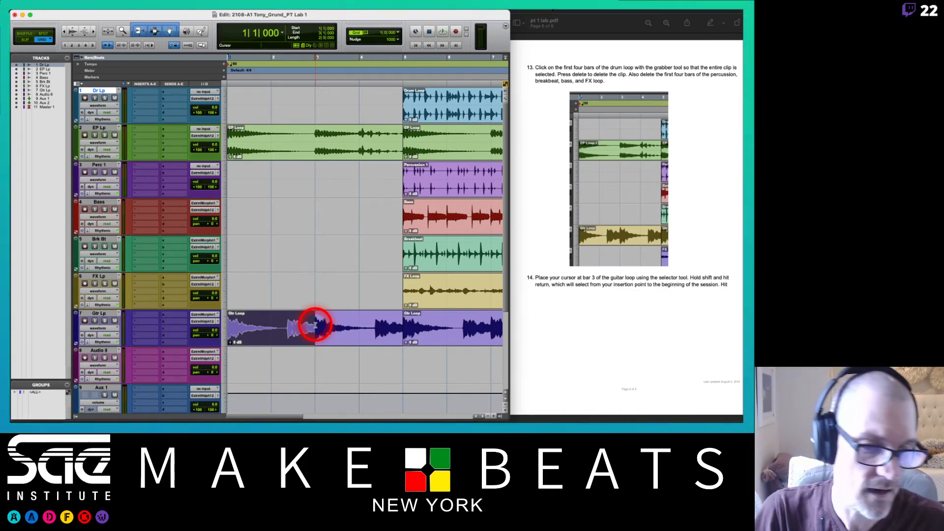
{"action": "left_click", "coordinate": [708, 299]}
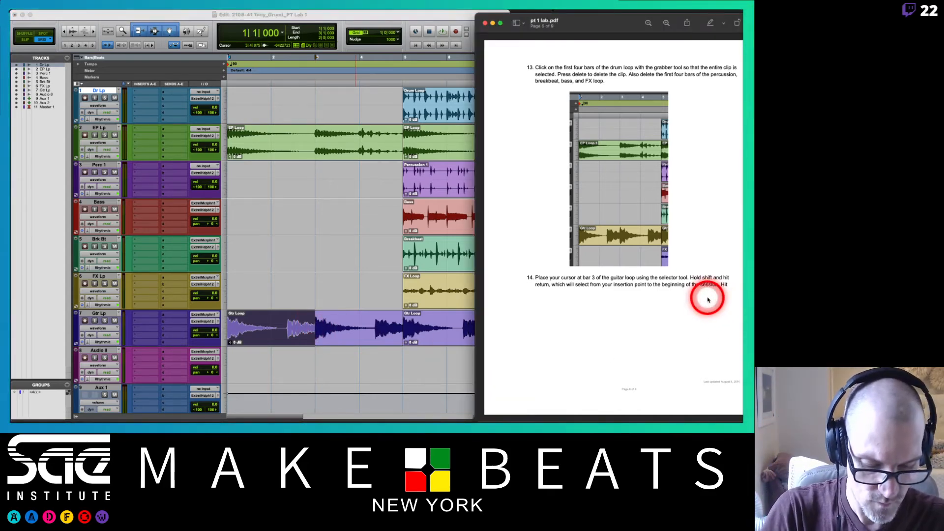
{"action": "scroll", "coordinate": [708, 299], "scroll_direction": "down", "scroll_amount": 10}
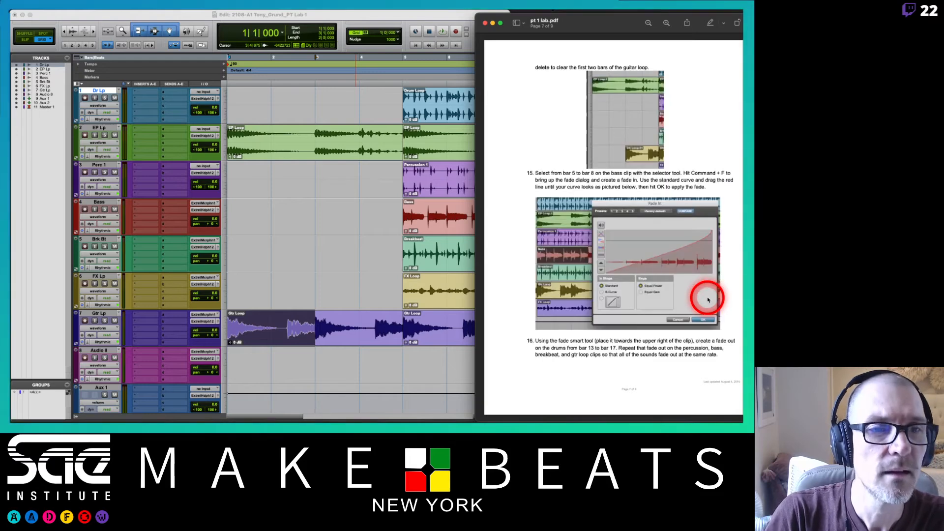
{"action": "left_click", "coordinate": [317, 269]}
{"action": "left_click", "coordinate": [314, 325]}
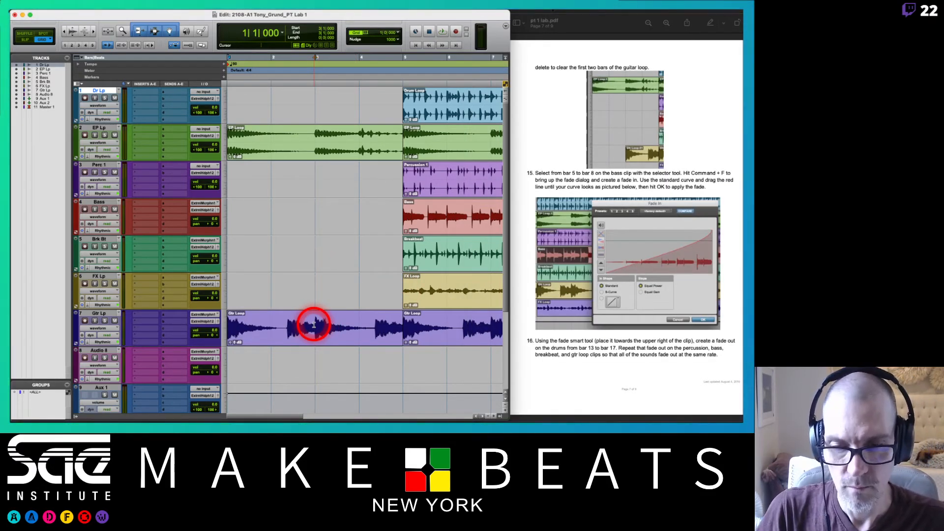
{"action": "key", "text": "shift+Return"}
{"action": "key", "text": "Delete"}
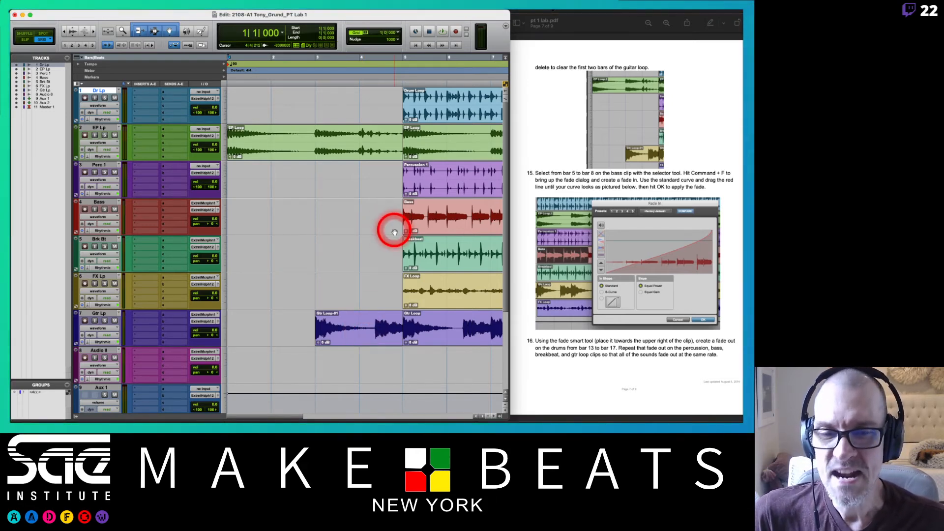
Select bar 5 to bar 8 on the bass clip
{"action": "scroll", "coordinate": [394, 232], "scroll_direction": "right", "scroll_amount": 5}
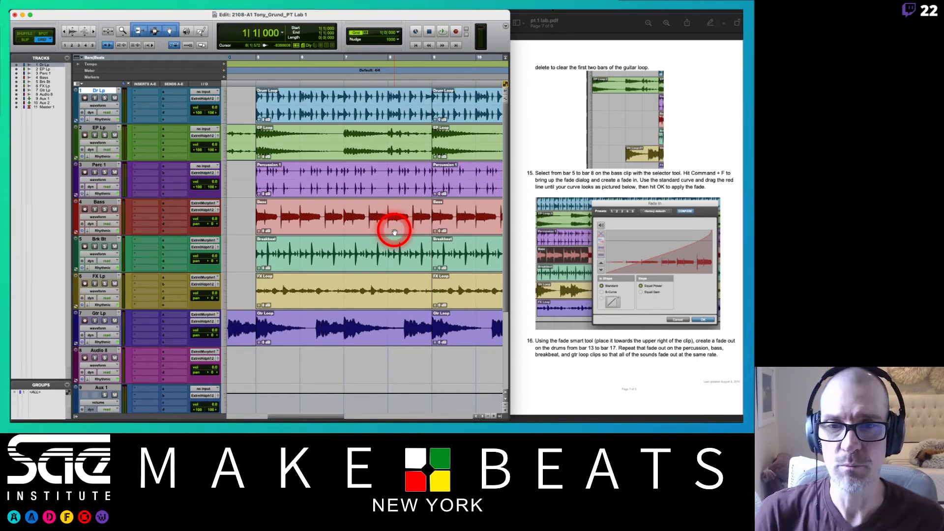
{"action": "left_click", "coordinate": [385, 200]}
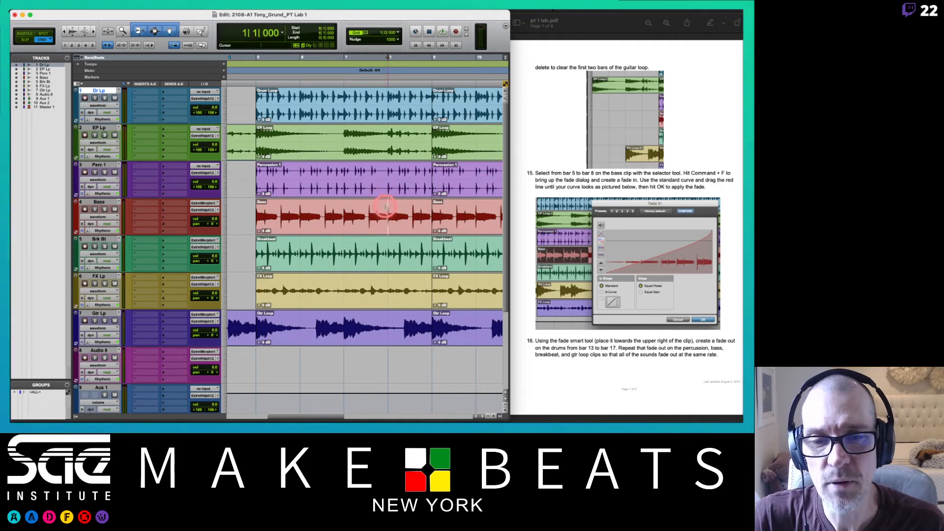
{"action": "left_click_drag", "start_coordinate": [388, 208], "coordinate": [425, 210]}
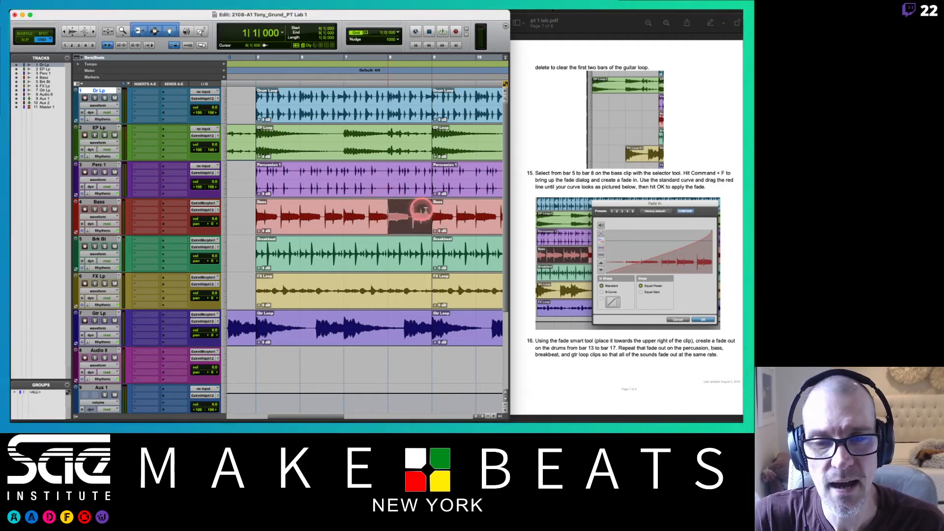
{"action": "left_click", "coordinate": [382, 210]}
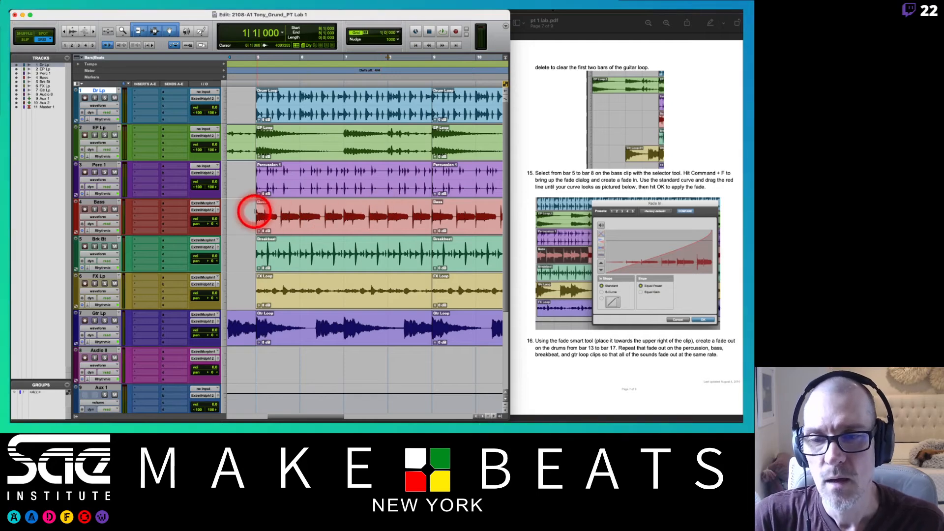
{"action": "left_click_drag", "start_coordinate": [255, 213], "coordinate": [387, 210]}
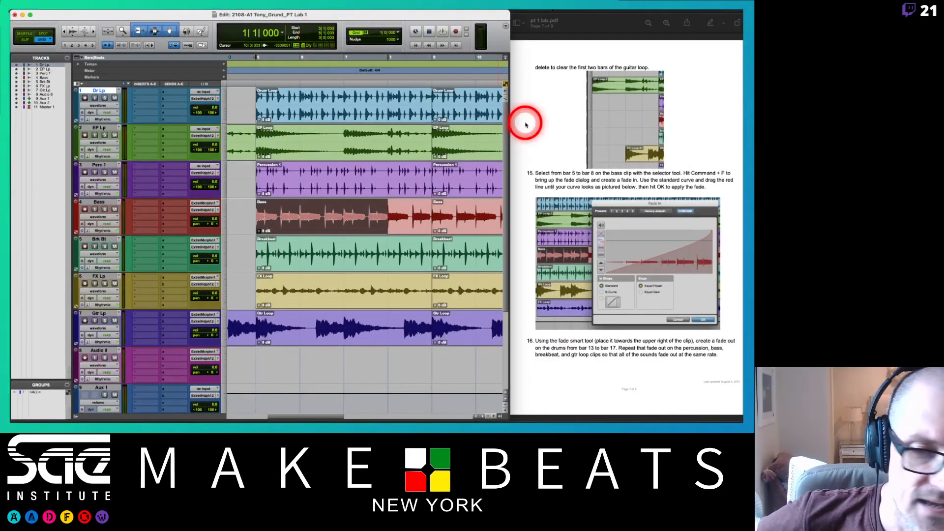
Create a fade-in over the selected bar 5 to bar 8 of the bass using a steep, fast-rising preset shape with Equal Power slope
{"action": "key", "text": "super+f"}
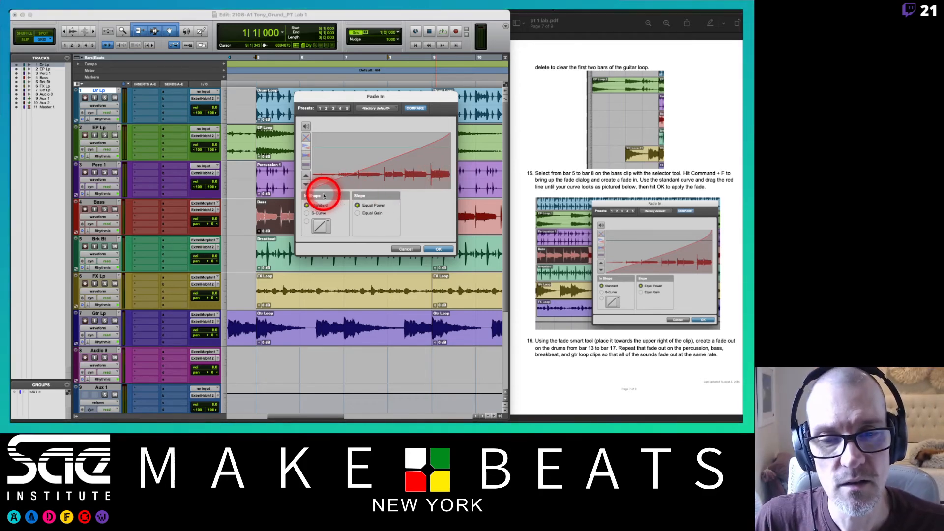
{"action": "left_click", "coordinate": [331, 224]}
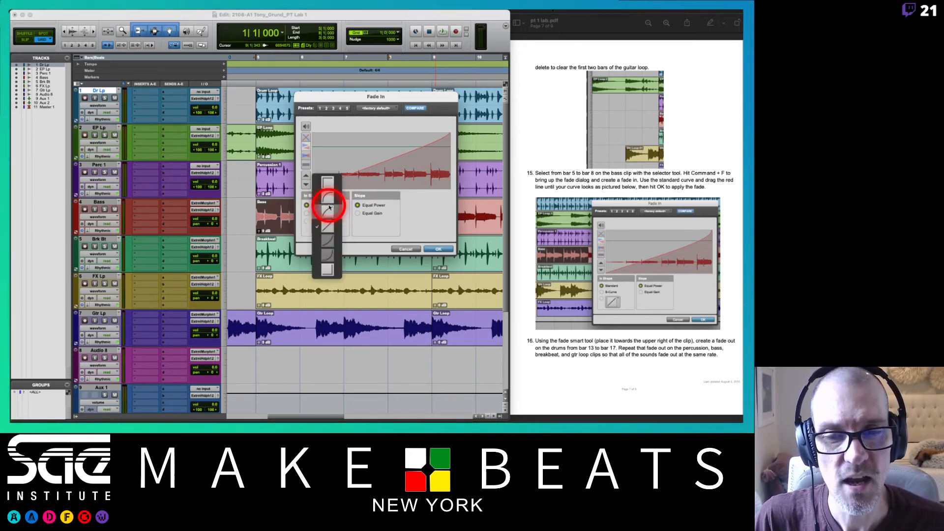
{"action": "left_click", "coordinate": [330, 206]}
{"action": "left_click", "coordinate": [322, 225]}
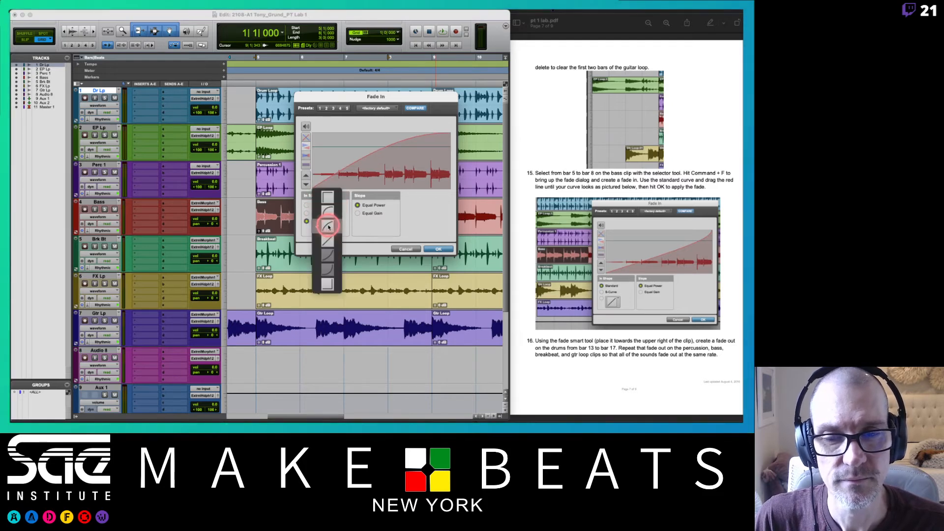
{"action": "left_click", "coordinate": [328, 204]}
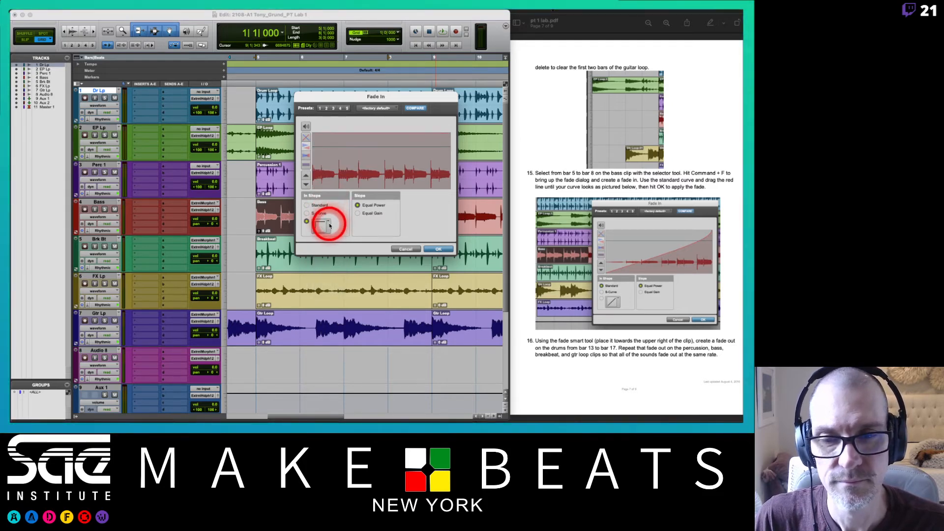
{"action": "left_click", "coordinate": [323, 224]}
{"action": "left_click", "coordinate": [331, 255]}
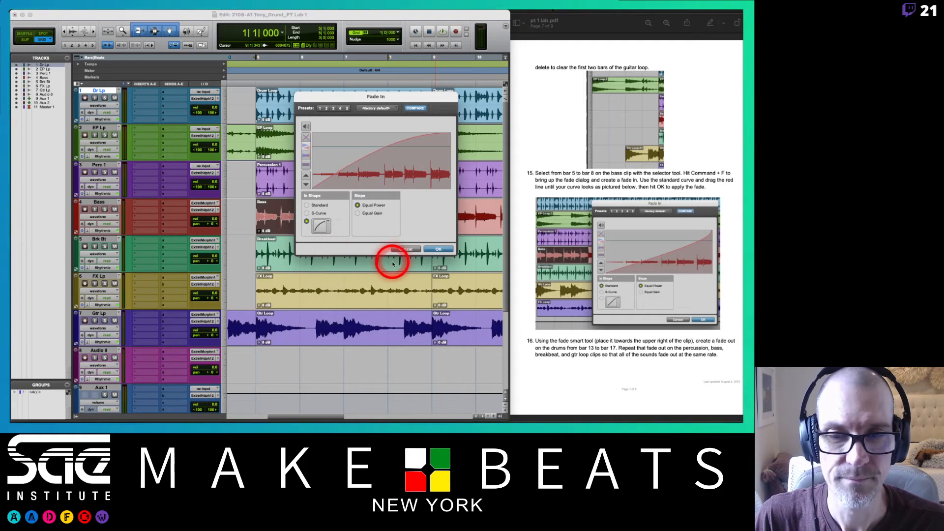
{"action": "left_click", "coordinate": [327, 224]}
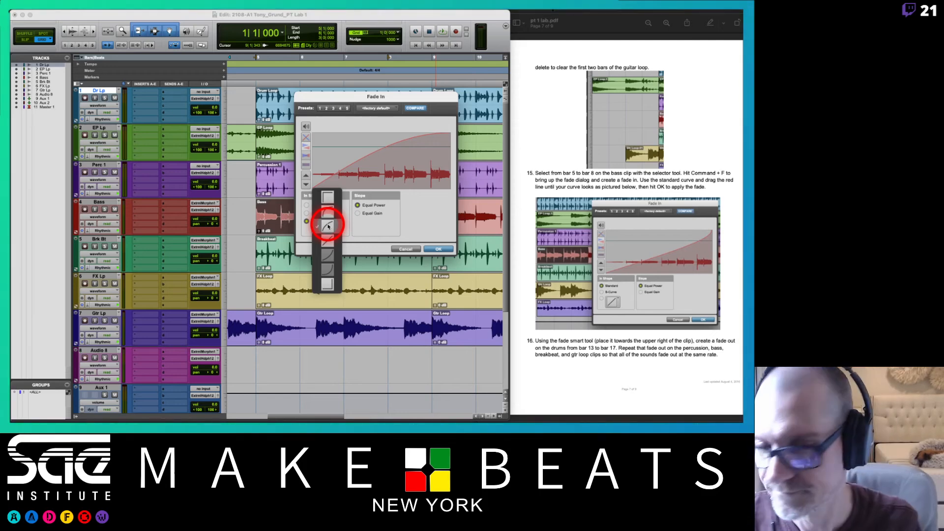
{"action": "left_click", "coordinate": [327, 211]}
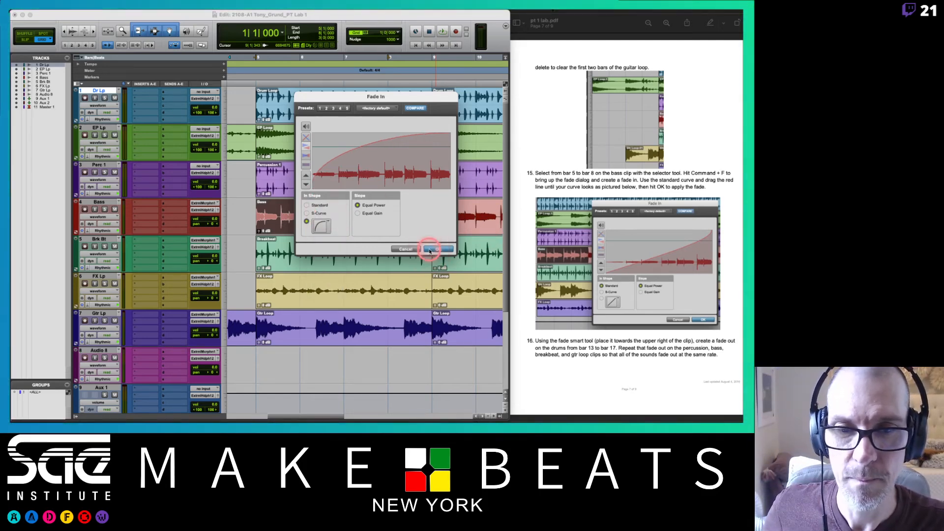
{"action": "left_click", "coordinate": [433, 250]}
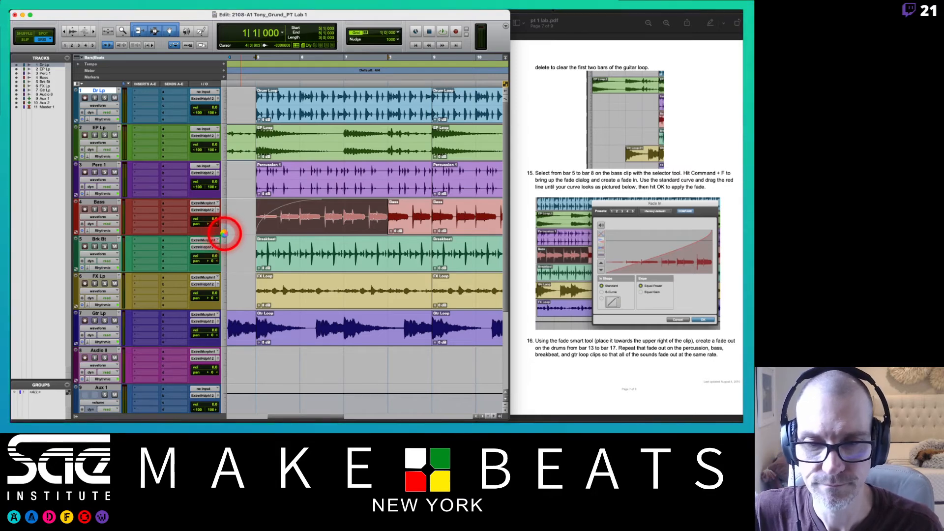
Set the Bass track's height to jumbo to inspect the fade-in's curve up close
{"action": "left_click", "coordinate": [223, 234]}
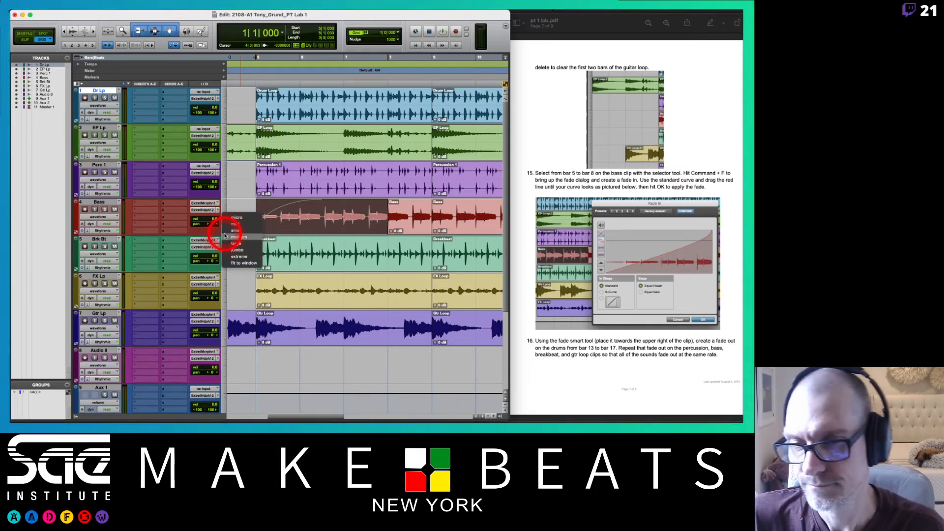
{"action": "left_click", "coordinate": [235, 250]}
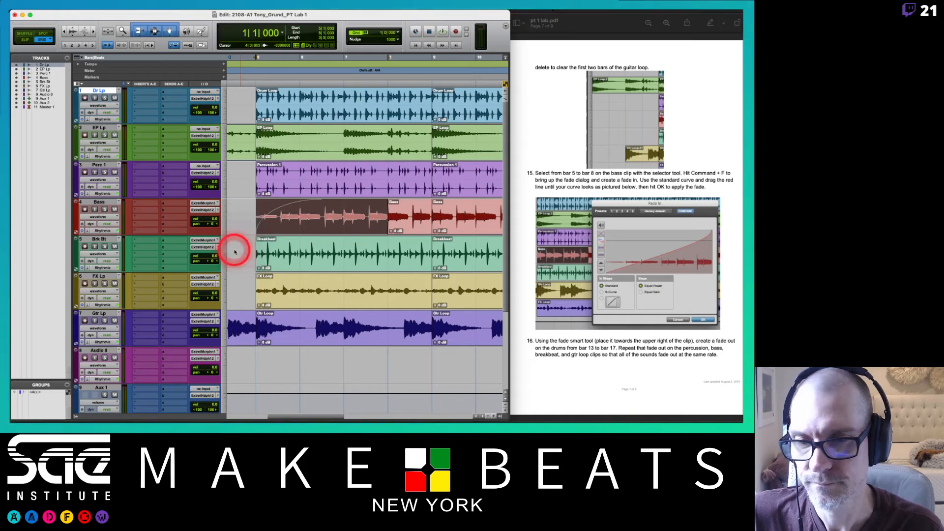
{"action": "key", "text": "super+bracketright"}
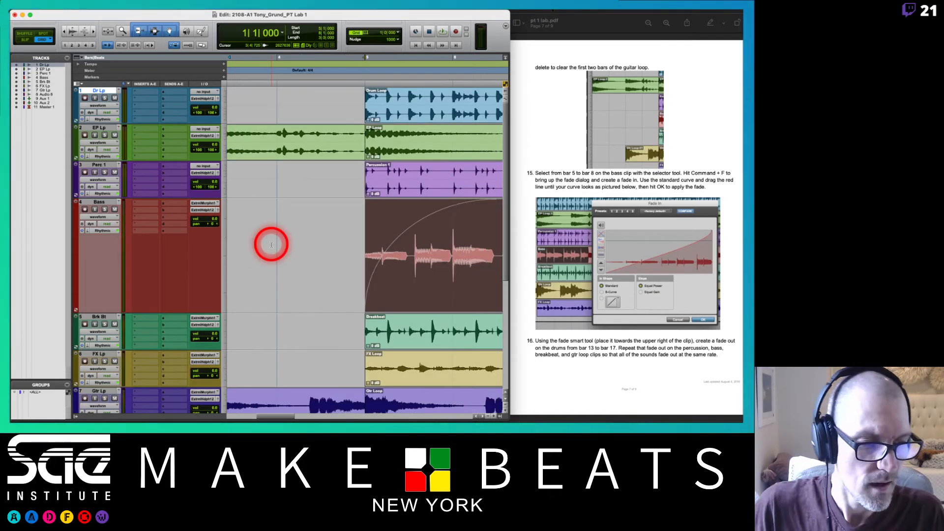
{"action": "scroll", "coordinate": [338, 250], "scroll_direction": "right", "scroll_amount": 5}
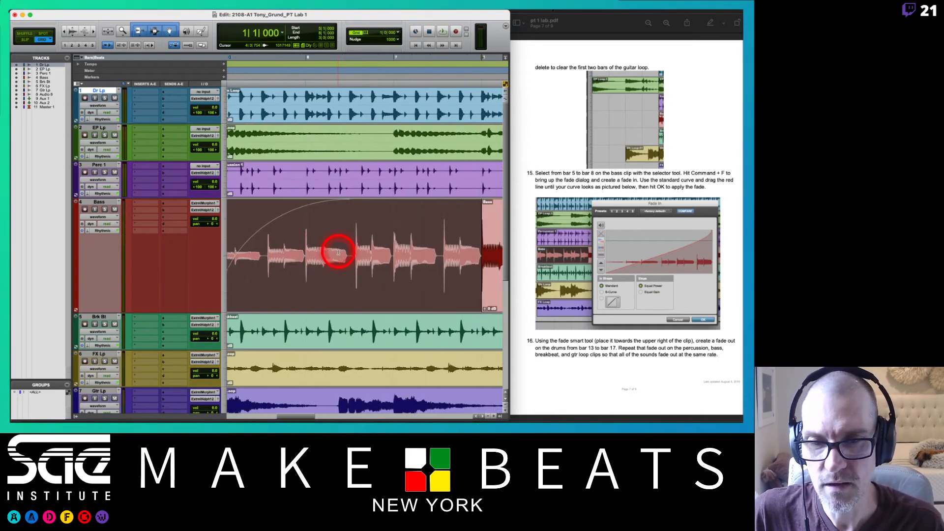
{"action": "scroll", "coordinate": [338, 252], "scroll_direction": "left", "scroll_amount": 1}
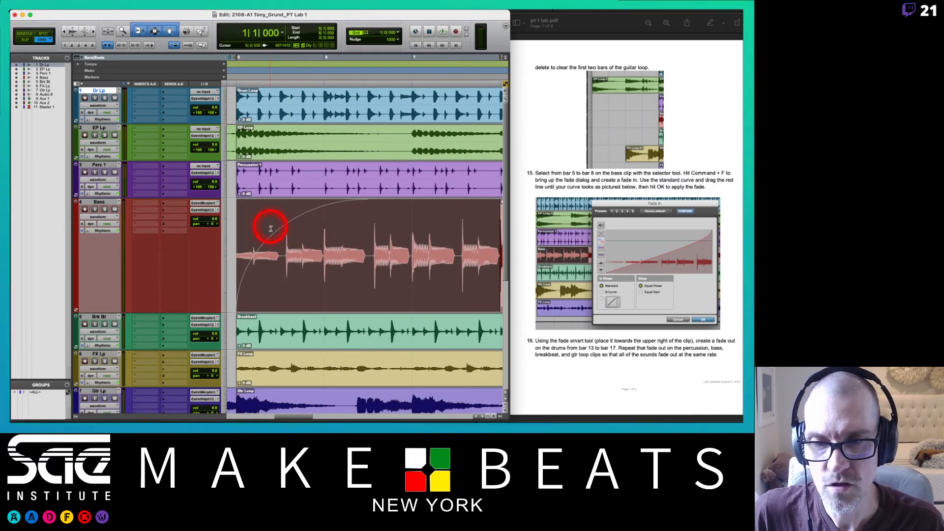
Try to reshape the bass fade-in's curve directly in the clip, and remove the fade
{"action": "left_click_drag", "start_coordinate": [302, 242], "coordinate": [456, 320]}
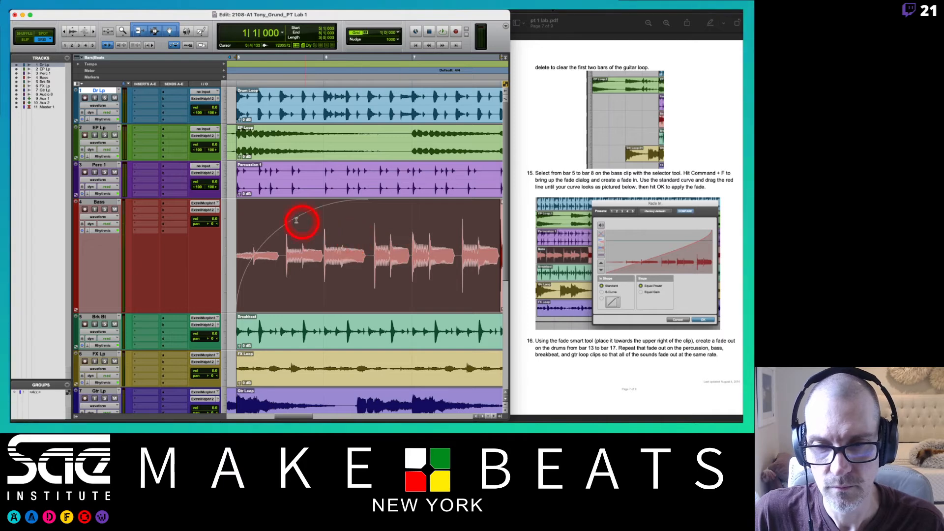
{"action": "left_click", "coordinate": [295, 219]}
{"action": "left_click_drag", "start_coordinate": [298, 224], "coordinate": [322, 262]}
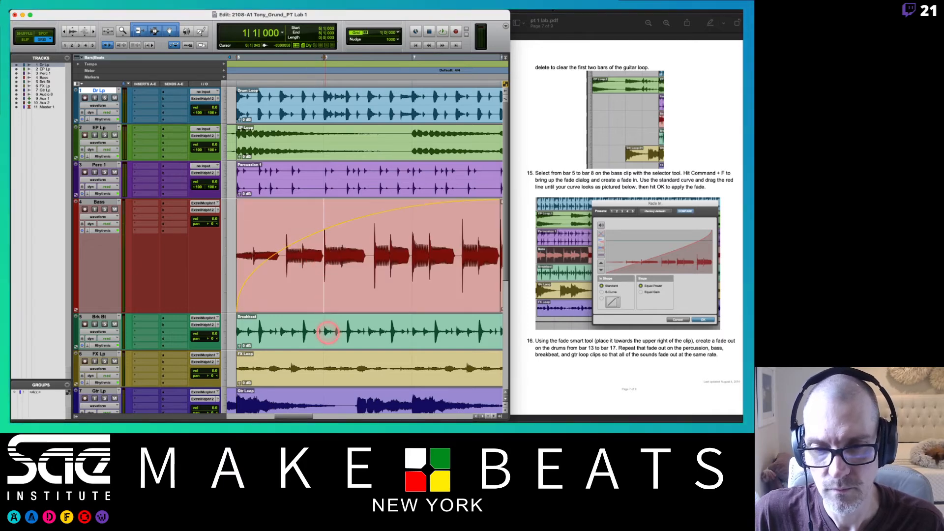
{"action": "left_click", "coordinate": [328, 335]}
{"action": "left_click", "coordinate": [319, 277]}
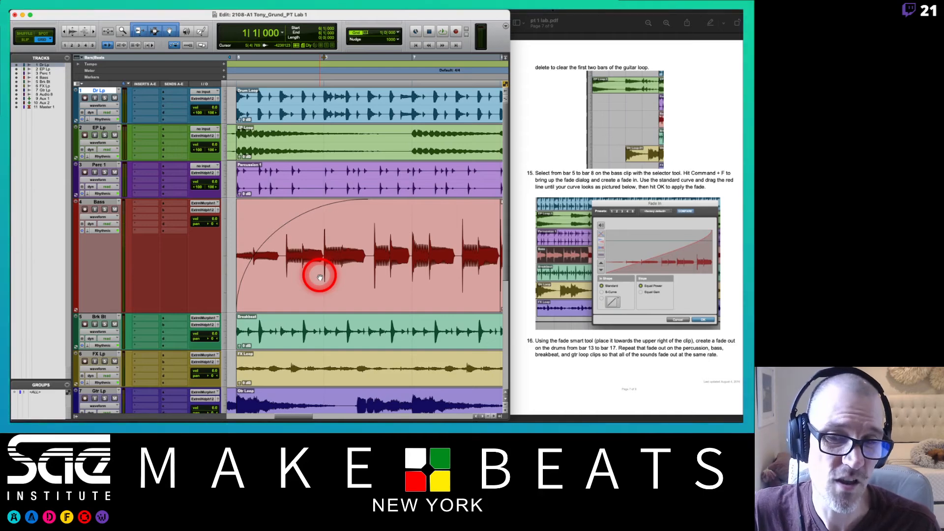
{"action": "double_click", "coordinate": [320, 277]}
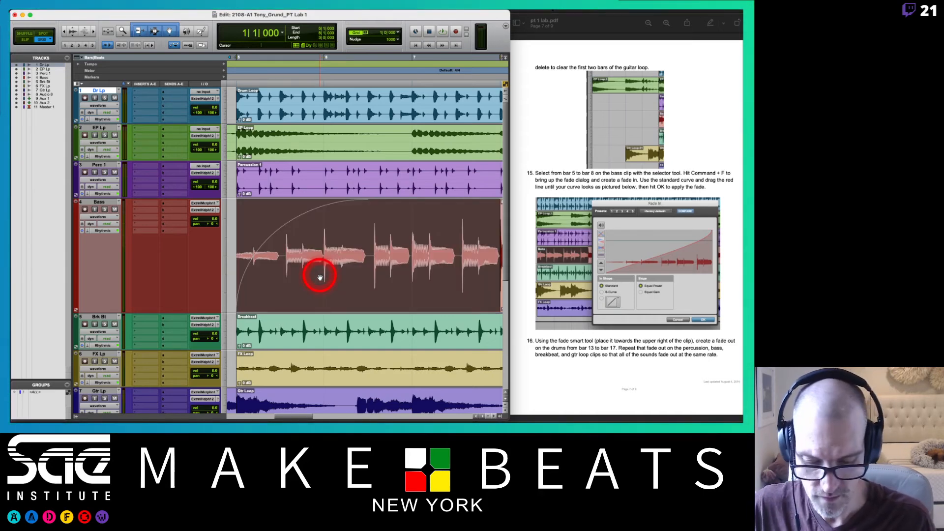
{"action": "key", "text": "super+bracketleft"}
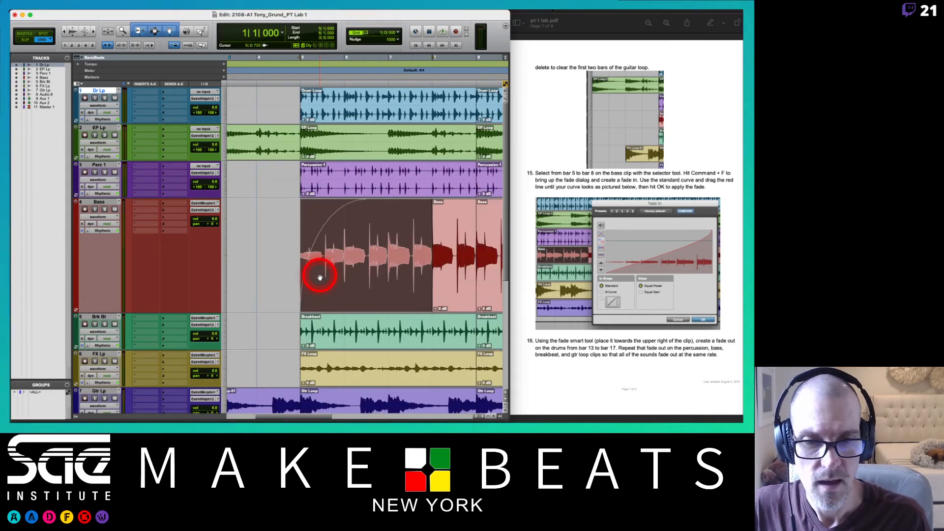
{"action": "left_click", "coordinate": [319, 275]}
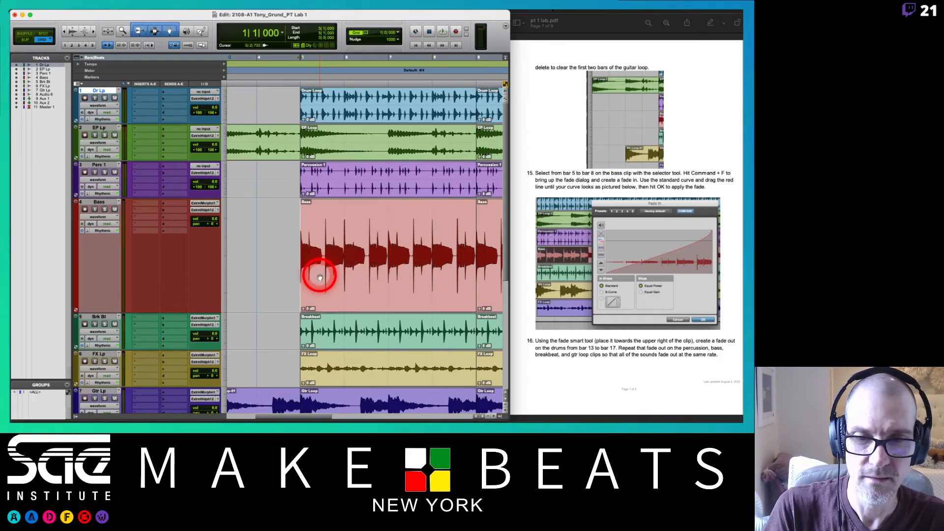
Reapply the same steep fade-in from bar 5 to bar 8 on the bass clip and undo it
{"action": "left_click_drag", "start_coordinate": [304, 247], "coordinate": [415, 251]}
{"action": "key", "text": "super+f"}
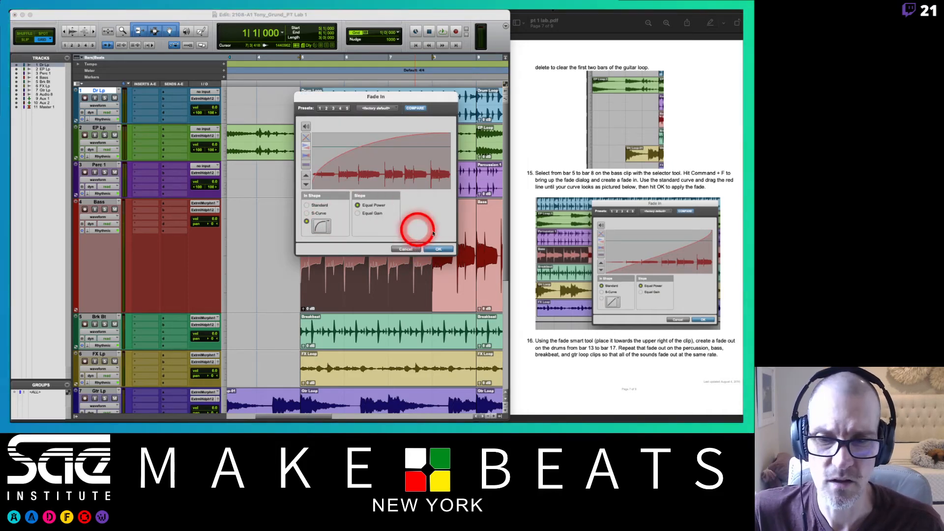
{"action": "left_click", "coordinate": [436, 249]}
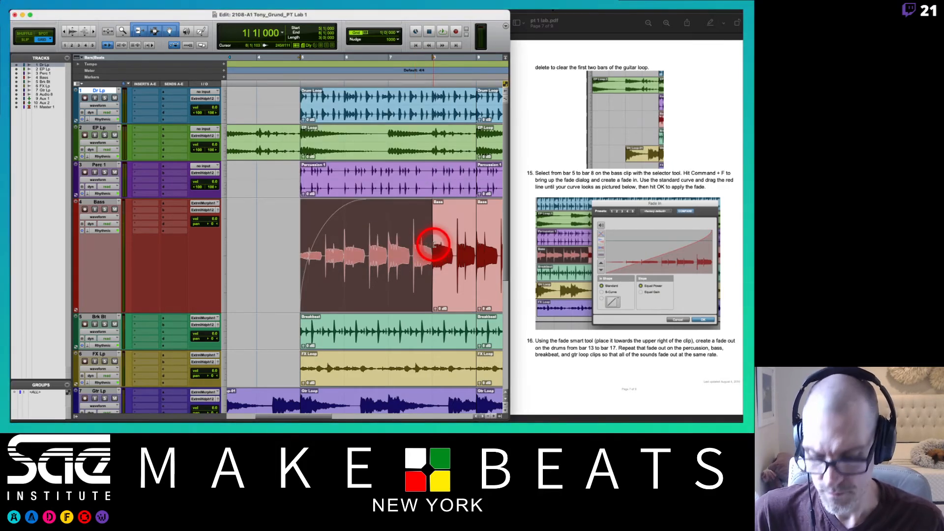
{"action": "key", "text": "super+z"}
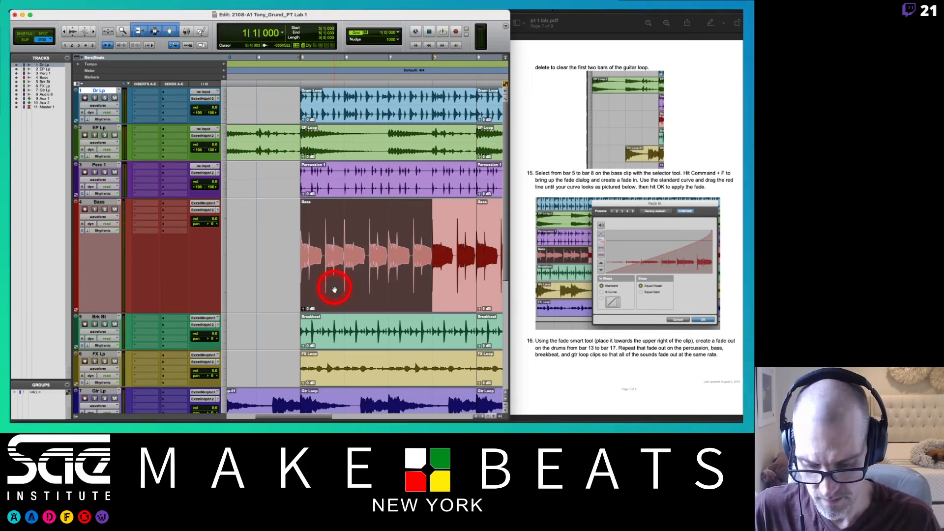
Create a fade-in from bar 5 to bar 8 on the bass with the less steep fast-rising preset shape and Equal Power slope
{"action": "key", "text": "super+f"}
{"action": "left_click", "coordinate": [326, 226]}
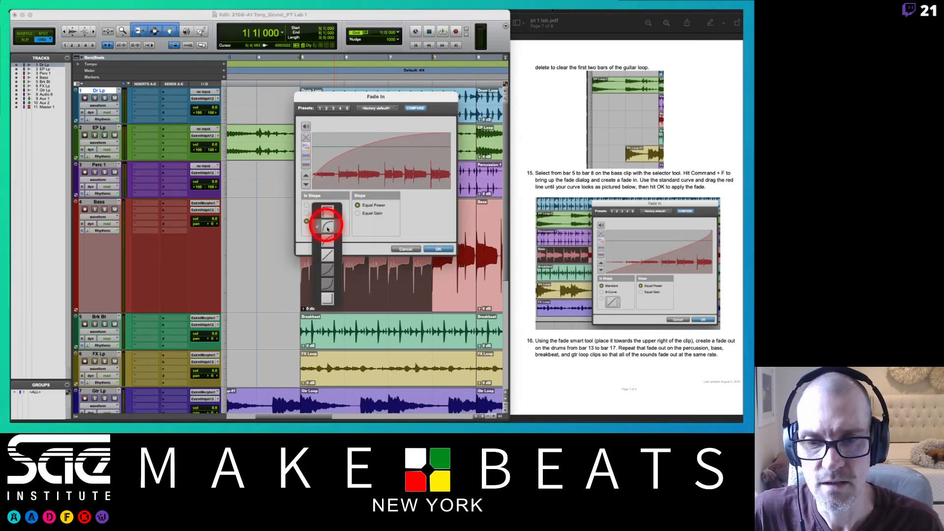
{"action": "left_click", "coordinate": [327, 229]}
{"action": "left_click", "coordinate": [435, 248]}
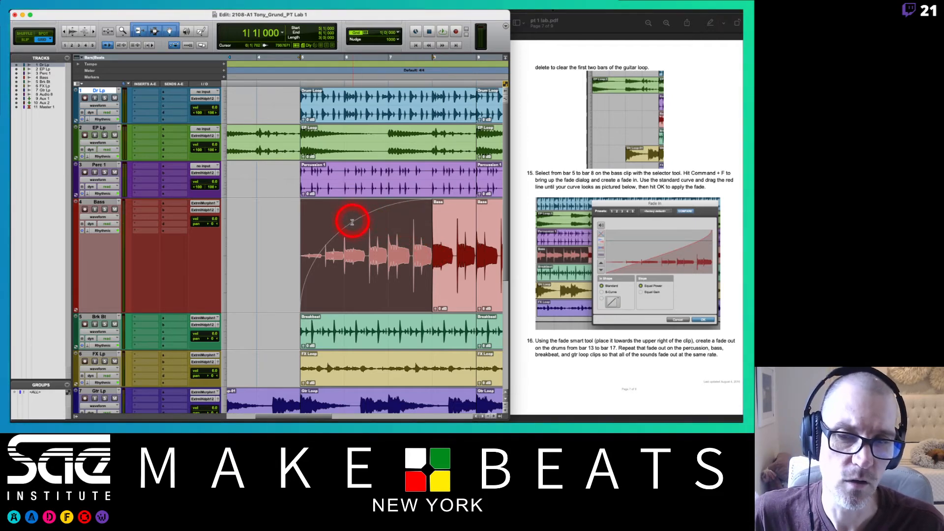
{"action": "left_click", "coordinate": [351, 242]}
{"action": "left_click_drag", "start_coordinate": [352, 241], "coordinate": [363, 294]}
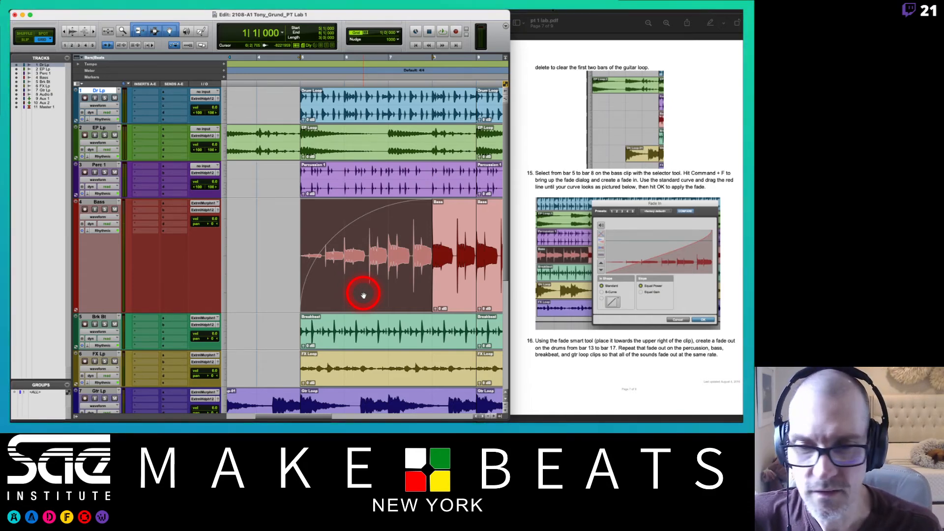
Solo the Bass track and play back its fade-in from bar 5
{"action": "left_click", "coordinate": [104, 209]}
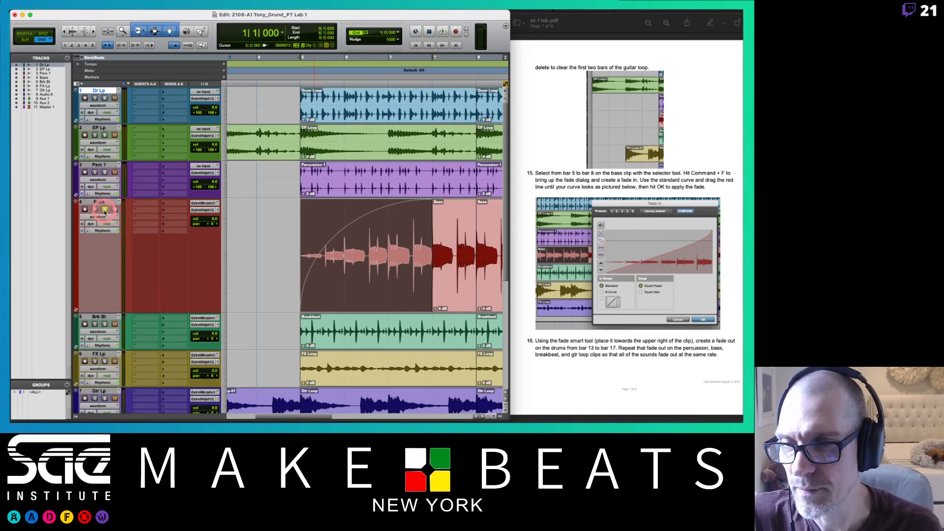
{"action": "key", "text": "space"}
{"action": "left_click_drag", "start_coordinate": [321, 267], "coordinate": [306, 255]}
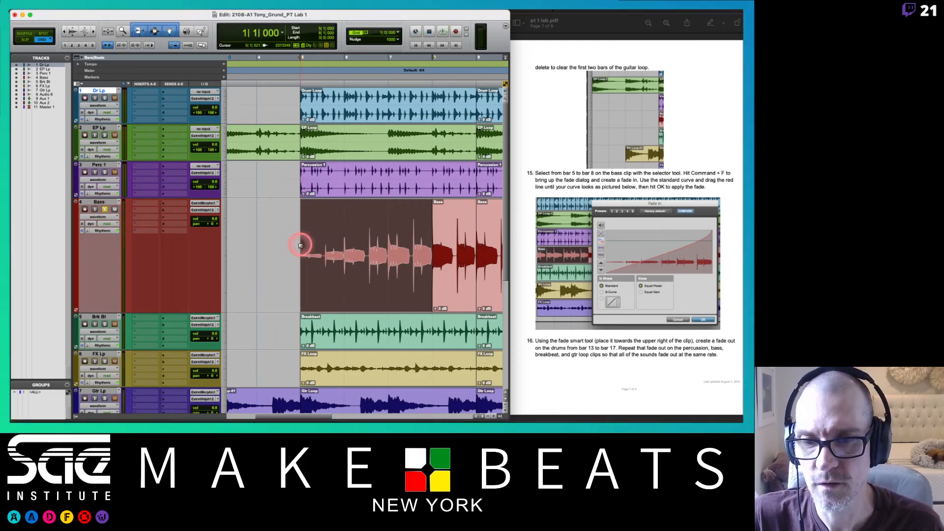
{"action": "left_click", "coordinate": [295, 235]}
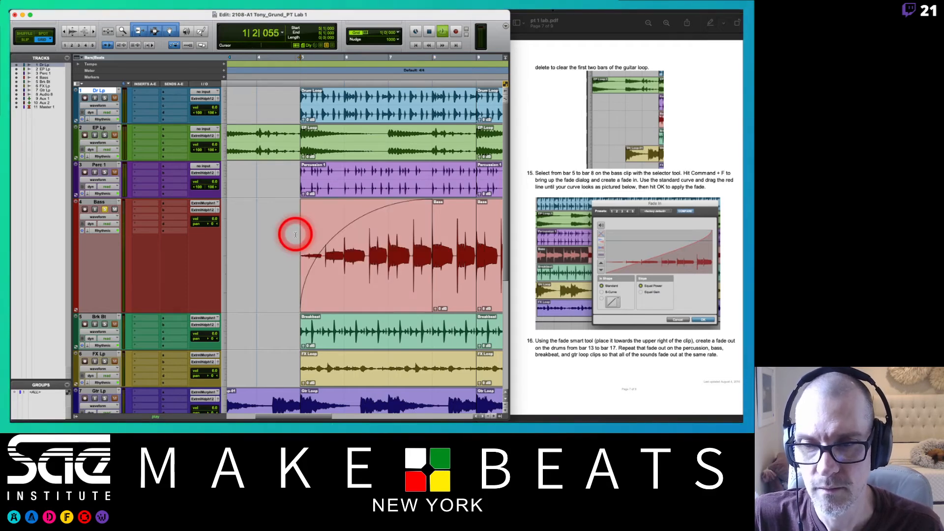
{"action": "key", "text": "space"}
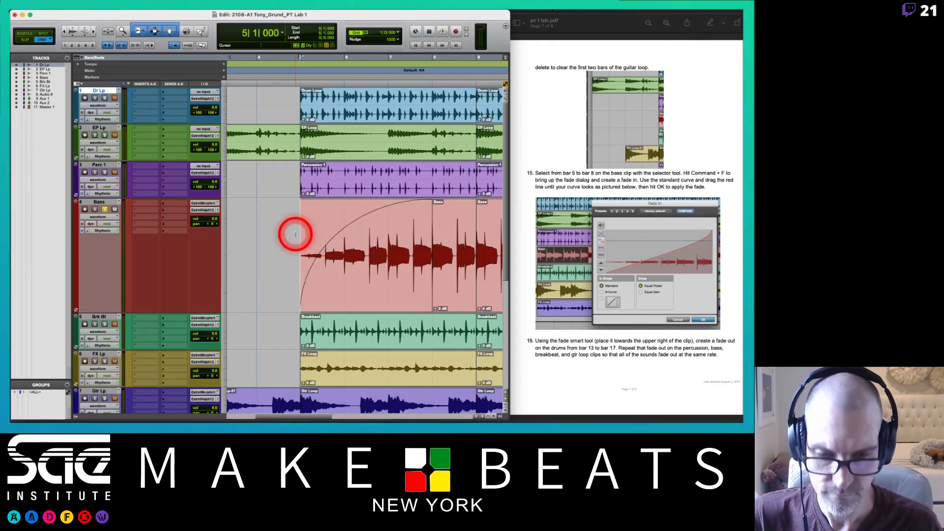
{"action": "key", "text": "space"}
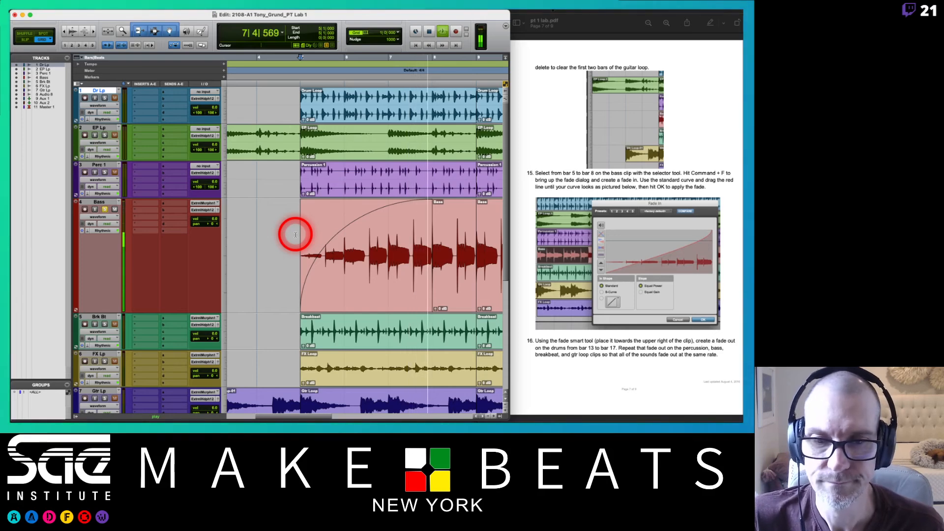
{"action": "key", "text": "space"}
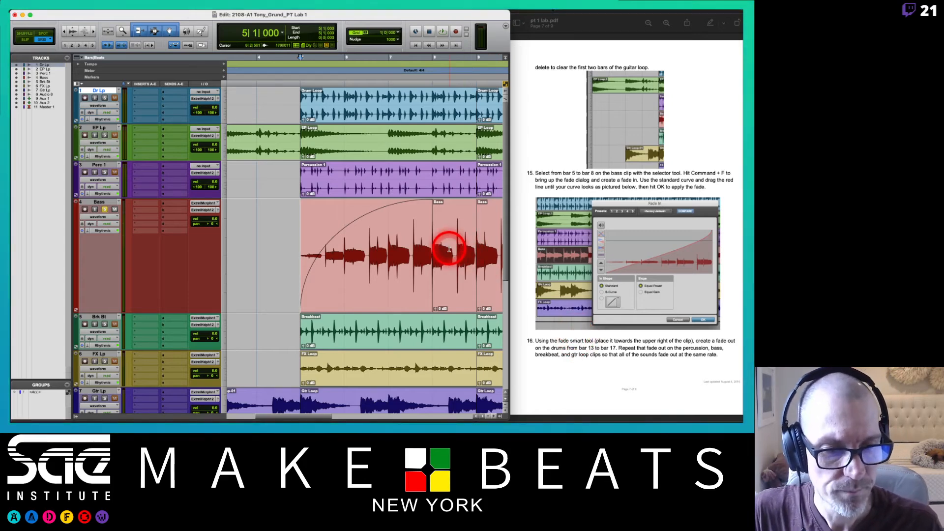
Change the bass fade-in to an Equal Gain slope with a slow-starting preset shape, and switch to the lab PDF
{"action": "double_click", "coordinate": [358, 298]}
{"action": "left_click_drag", "start_coordinate": [329, 222], "coordinate": [326, 258]}
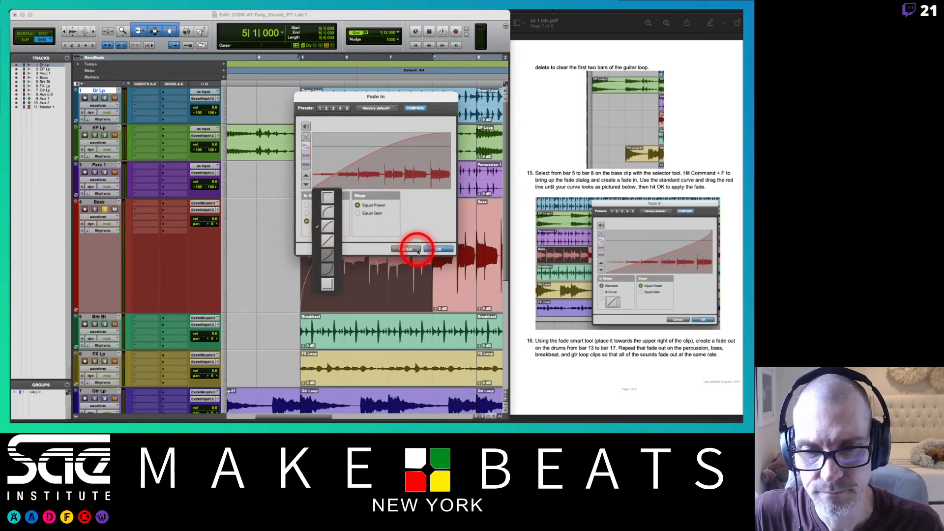
{"action": "left_click", "coordinate": [367, 215]}
{"action": "left_click", "coordinate": [365, 215]}
{"action": "left_click_drag", "start_coordinate": [321, 225], "coordinate": [327, 263]}
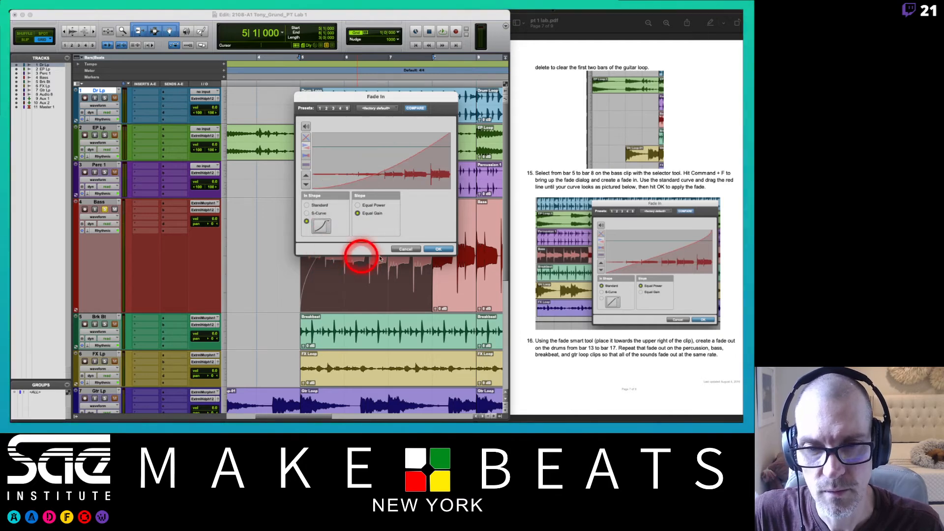
{"action": "left_click", "coordinate": [428, 251]}
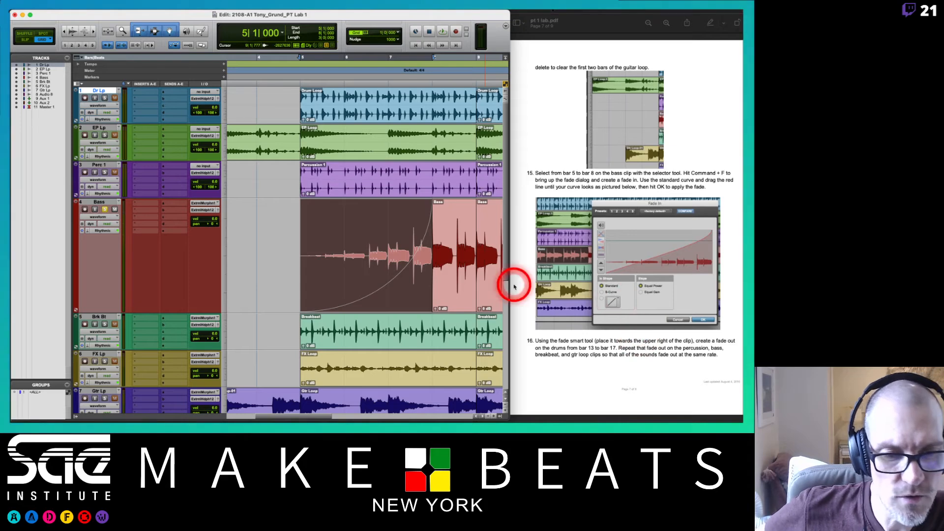
{"action": "left_click", "coordinate": [548, 259]}
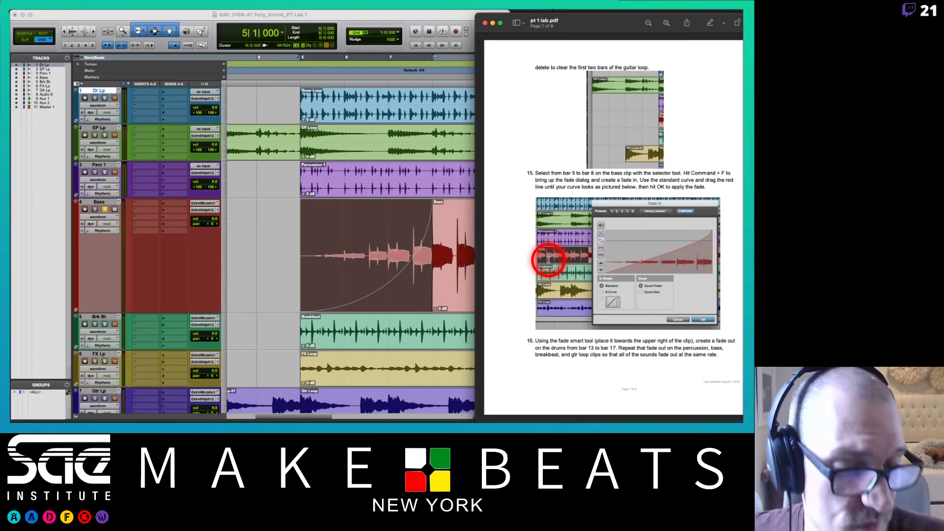
Fade out the final drum loop and percussion clips from about bar 13 to bar 17 with the fade smart tool
{"action": "left_click", "coordinate": [415, 186]}
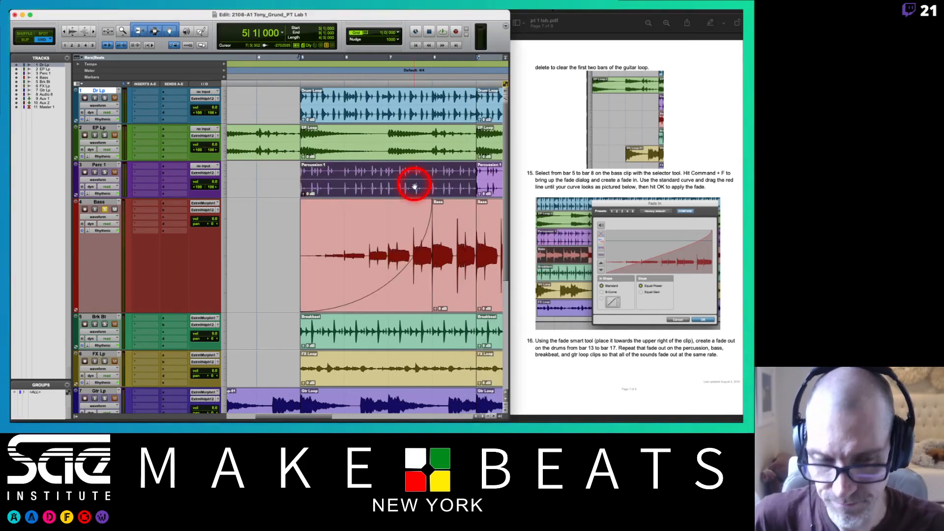
{"action": "scroll", "coordinate": [416, 186], "scroll_direction": "right", "scroll_amount": 10}
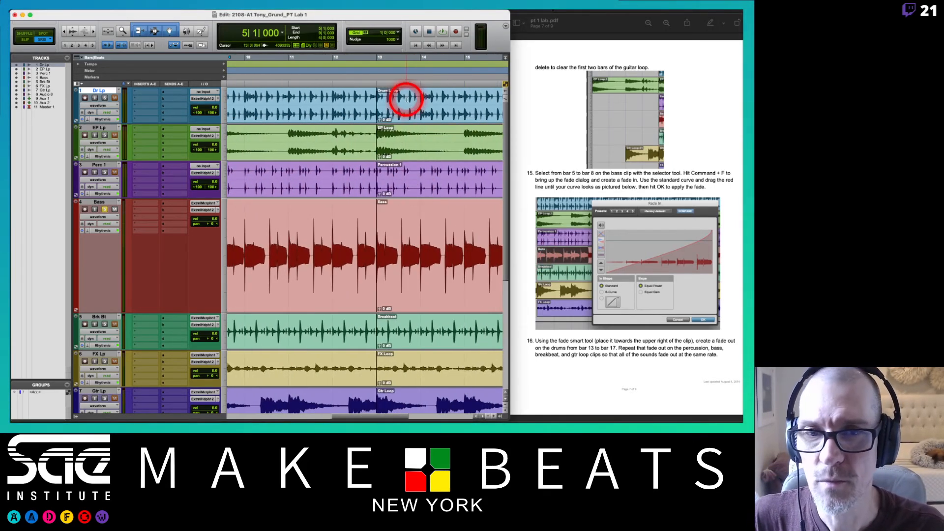
{"action": "left_click", "coordinate": [406, 97]}
{"action": "scroll", "coordinate": [407, 97], "scroll_direction": "right", "scroll_amount": 5}
{"action": "scroll", "coordinate": [407, 97], "scroll_direction": "left", "scroll_amount": 2}
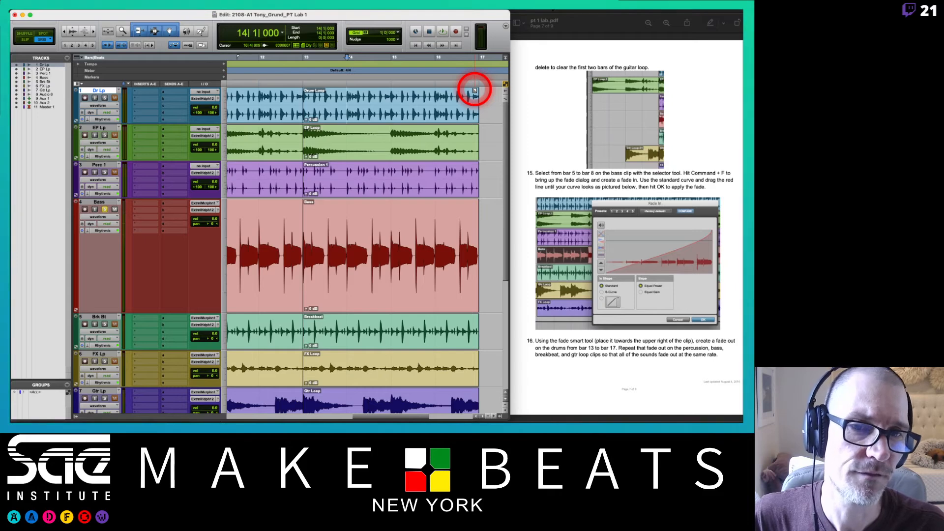
{"action": "left_click_drag", "start_coordinate": [474, 91], "coordinate": [305, 103]}
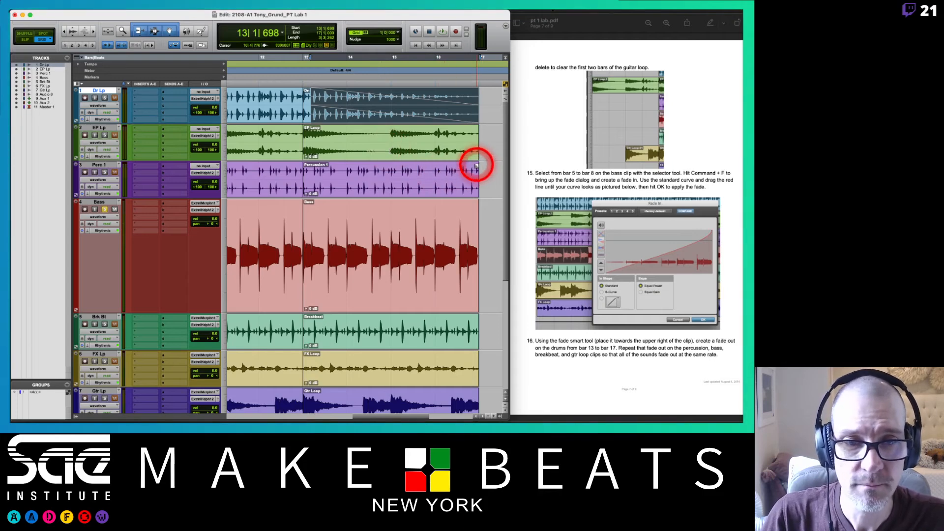
{"action": "left_click_drag", "start_coordinate": [472, 165], "coordinate": [305, 174]}
{"action": "left_click_drag", "start_coordinate": [472, 201], "coordinate": [309, 216]}
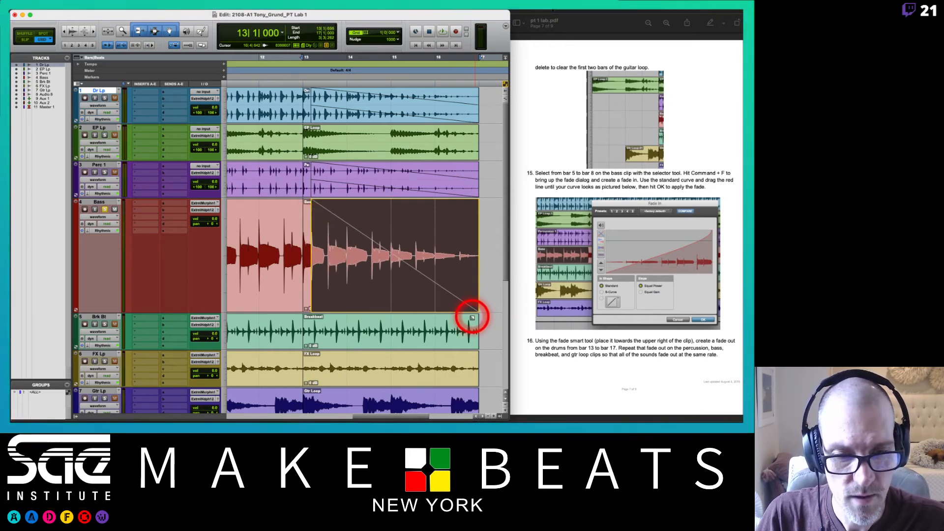
{"action": "mouse_move", "coordinate": [472, 317]}
{"action": "left_mouse_down"}
{"action": "mouse_move", "coordinate": [429, 319]}
{"action": "mouse_move", "coordinate": [471, 321]}
{"action": "left_mouse_up"}
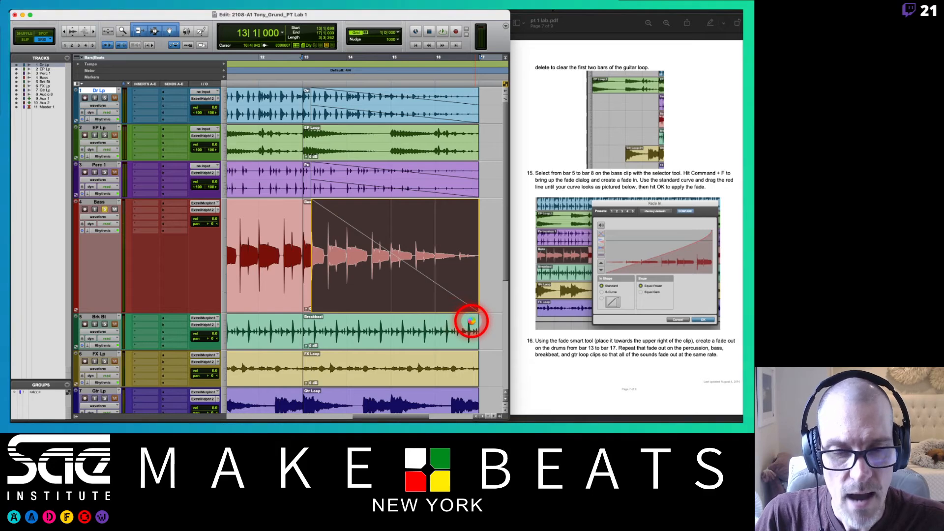
{"action": "key", "text": "super+z"}
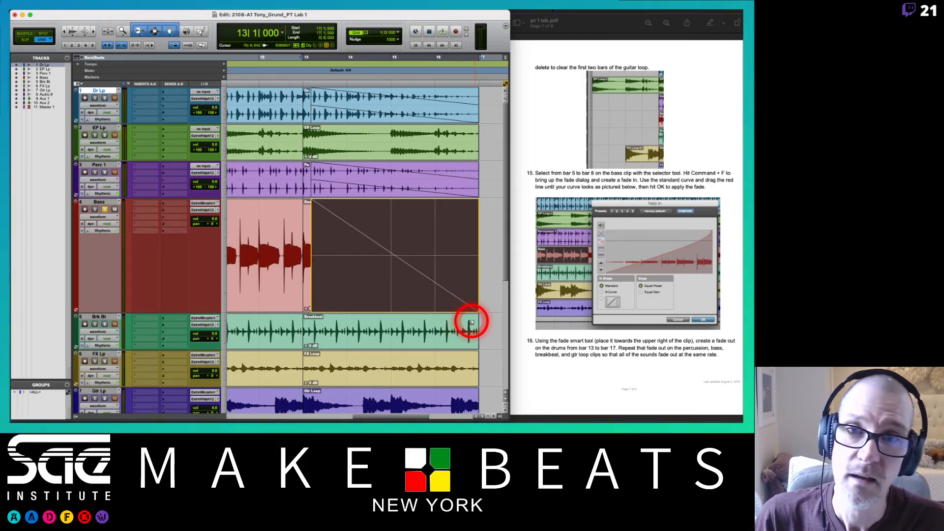
{"action": "key", "text": "super+z"}
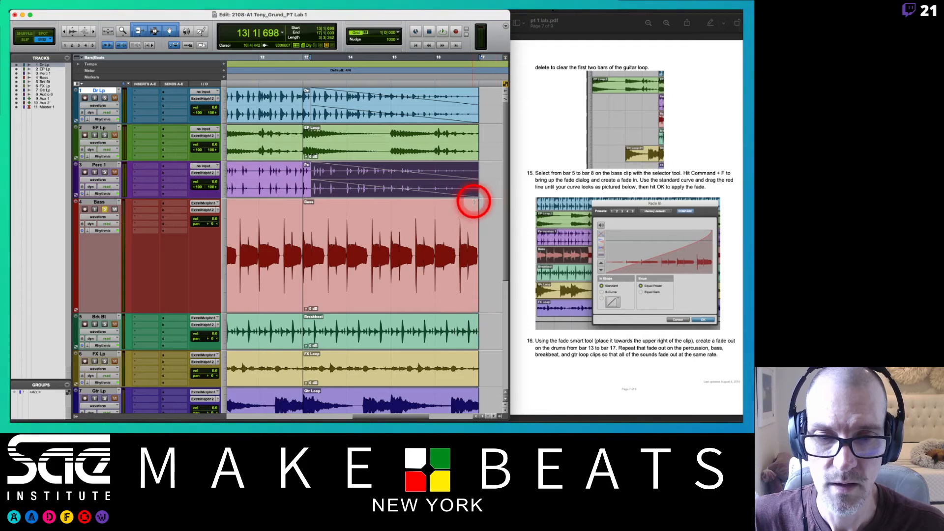
Fade out the final bass and breakbeat clips from about bar 13 to bar 17
{"action": "left_click_drag", "start_coordinate": [476, 200], "coordinate": [422, 201]}
{"action": "left_click_drag", "start_coordinate": [322, 215], "coordinate": [311, 216]}
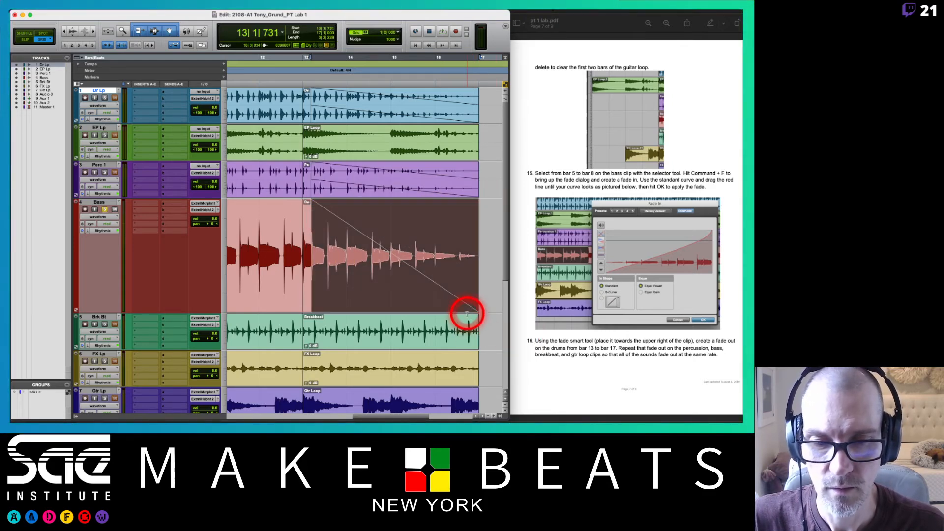
{"action": "left_click_drag", "start_coordinate": [474, 316], "coordinate": [307, 336]}
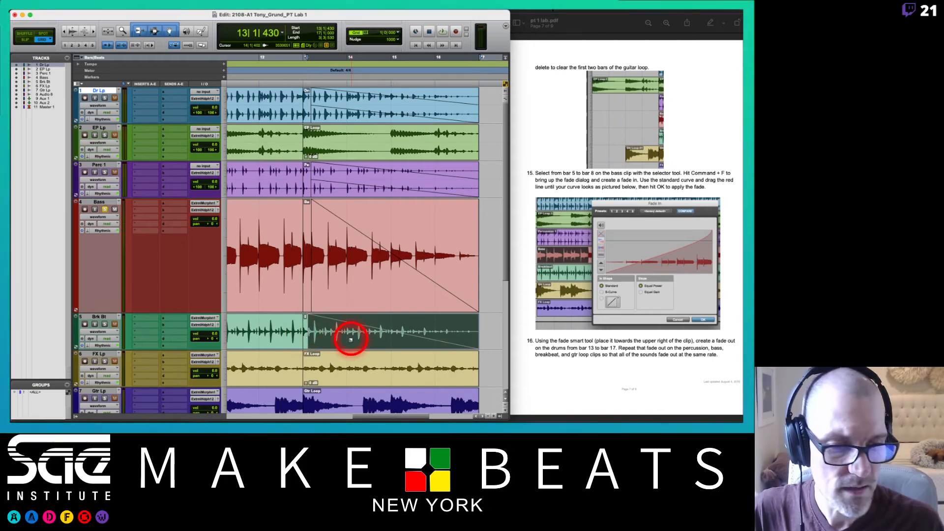
Fade out the final FX loop and guitar loop clips from about bar 13 to bar 17
{"action": "scroll", "coordinate": [351, 339], "scroll_direction": "down", "scroll_amount": 5}
{"action": "scroll", "coordinate": [350, 339], "scroll_direction": "up", "scroll_amount": 3}
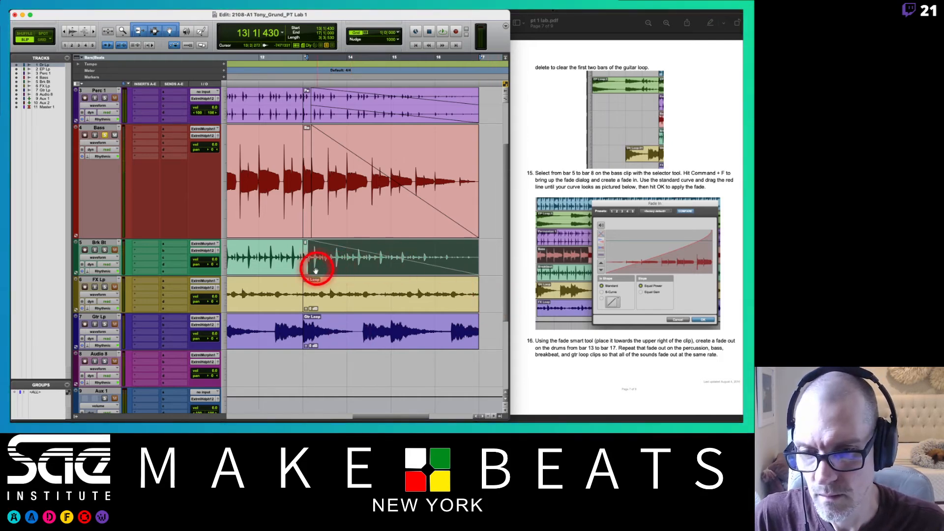
{"action": "scroll", "coordinate": [306, 272], "scroll_direction": "left", "scroll_amount": 5}
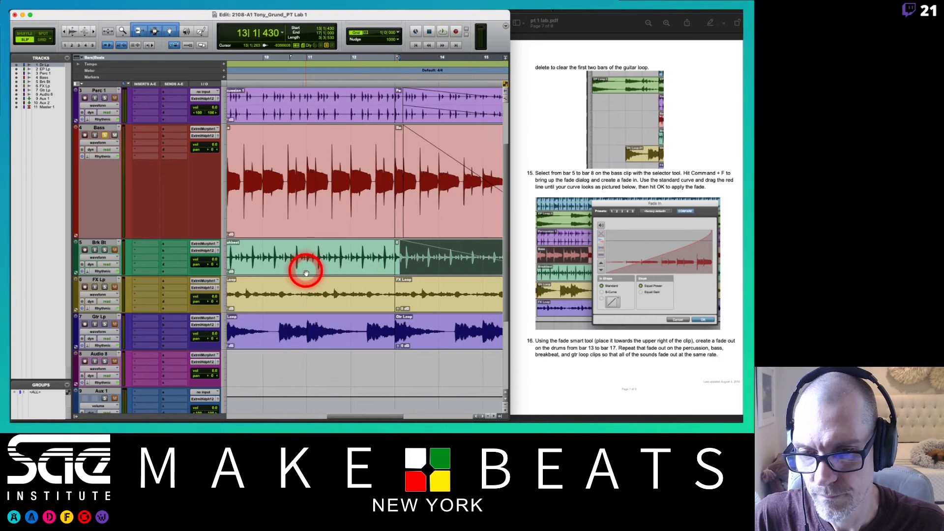
{"action": "scroll", "coordinate": [306, 272], "scroll_direction": "right", "scroll_amount": 5}
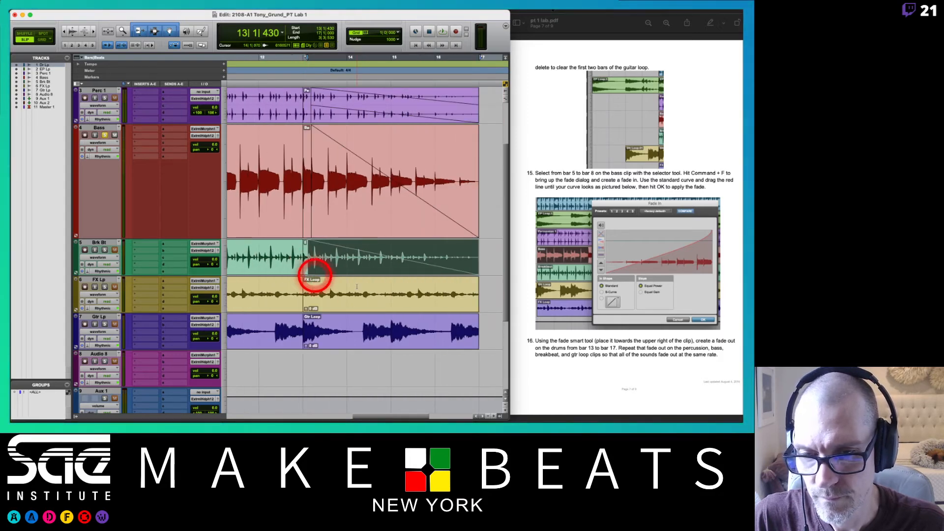
{"action": "left_click_drag", "start_coordinate": [474, 278], "coordinate": [306, 288]}
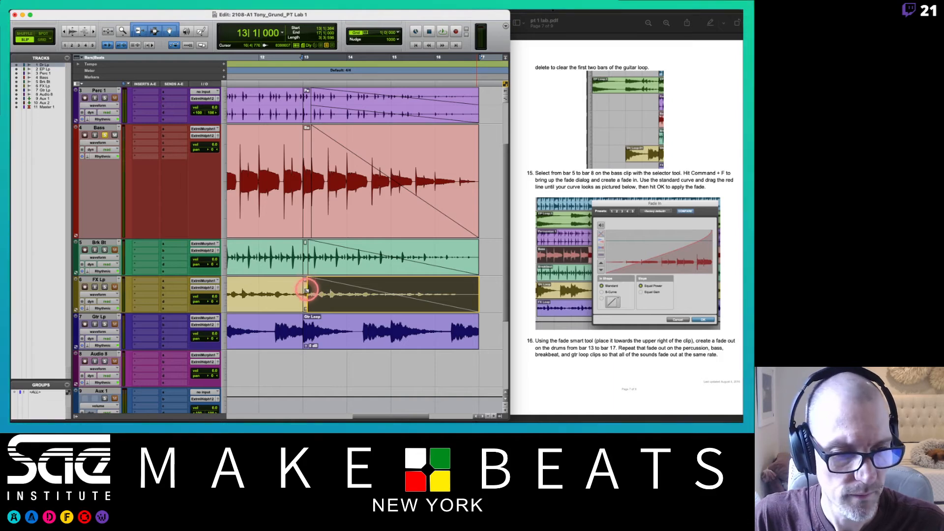
{"action": "left_click", "coordinate": [306, 290]}
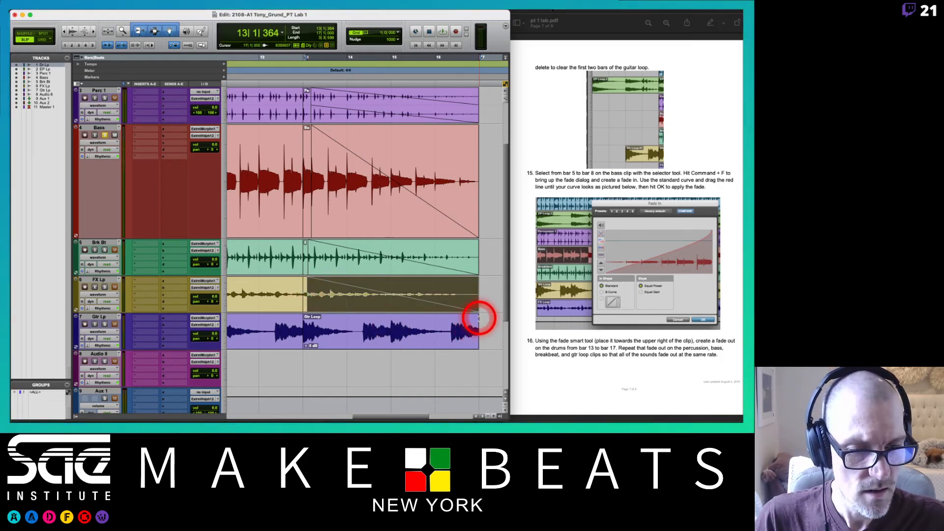
{"action": "left_click_drag", "start_coordinate": [479, 317], "coordinate": [312, 335]}
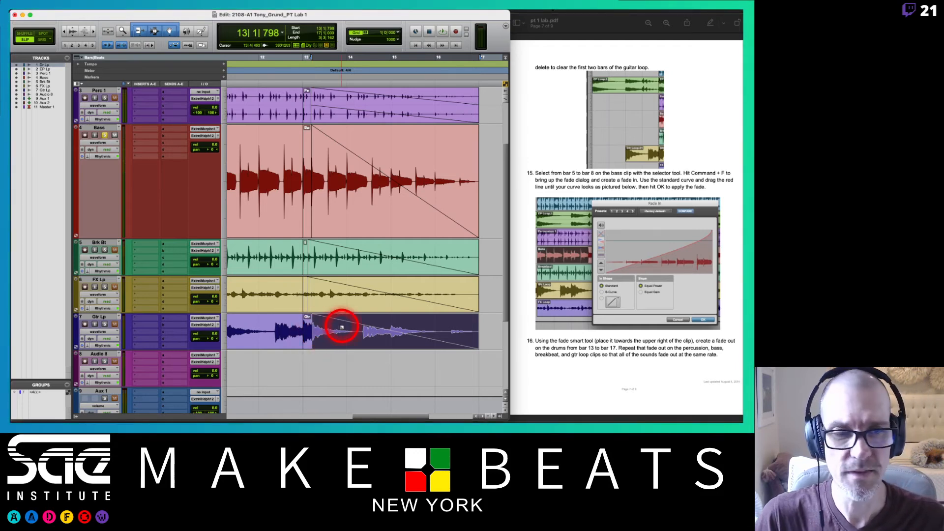
Check steps 17 to 19 in the lab PDF, then return to Pro Tools and set the Bass track height to medium
{"action": "left_click", "coordinate": [657, 328]}
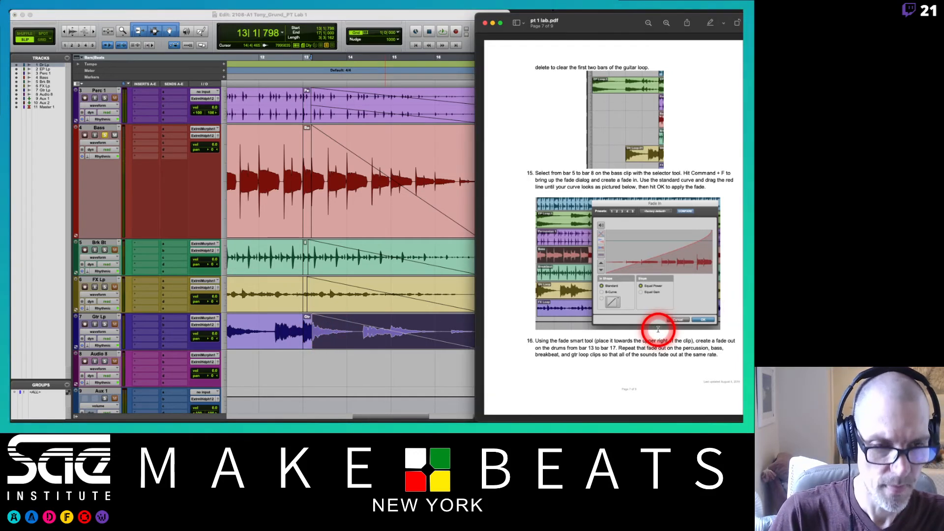
{"action": "scroll", "coordinate": [657, 328], "scroll_direction": "down", "scroll_amount": 5}
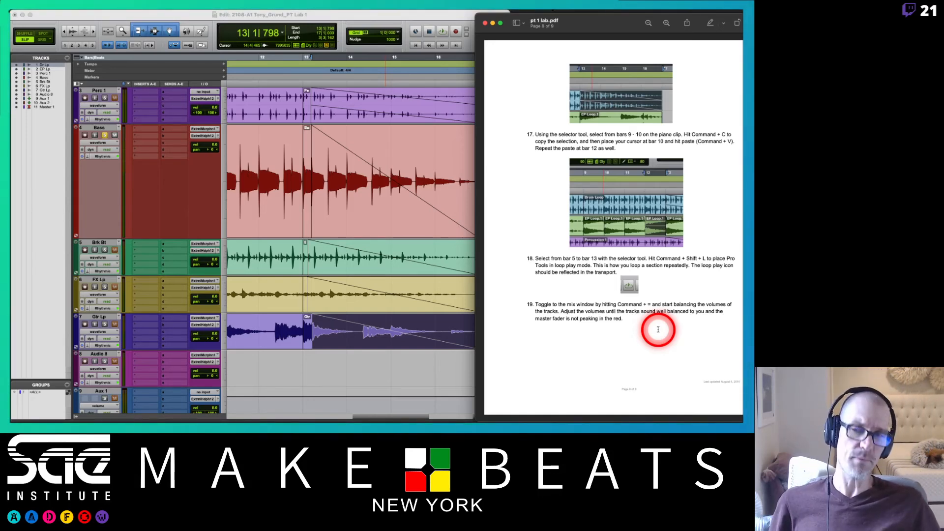
{"action": "left_click", "coordinate": [222, 182]}
{"action": "left_click", "coordinate": [231, 159]}
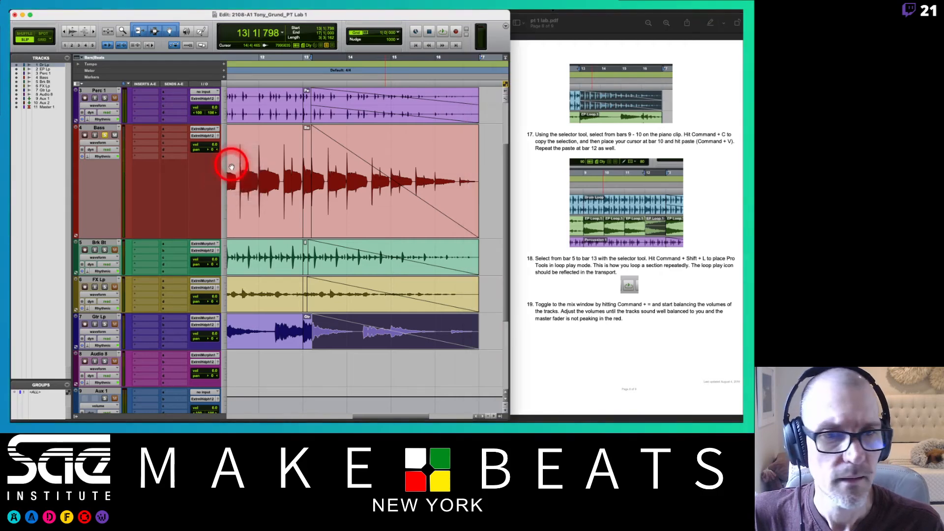
{"action": "left_click", "coordinate": [225, 138]}
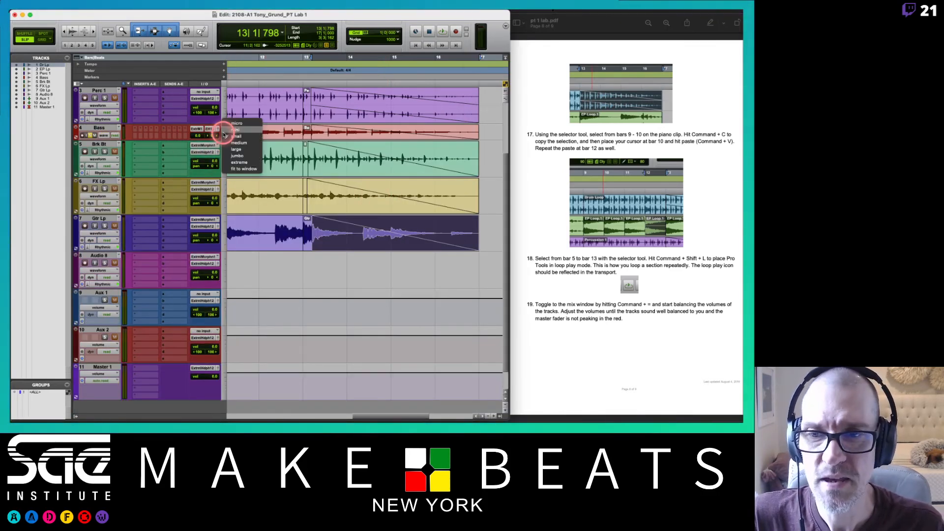
{"action": "left_click", "coordinate": [227, 143]}
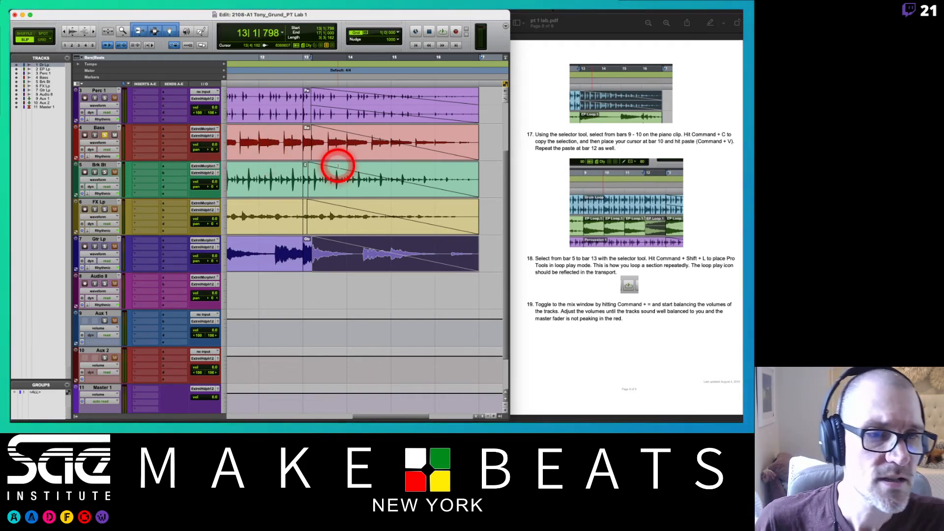
Copy bar 9 to 10 of the EP Loop clip and repeat it at bars 10, 11 and 12
{"action": "scroll", "coordinate": [338, 166], "scroll_direction": "up", "scroll_amount": 3}
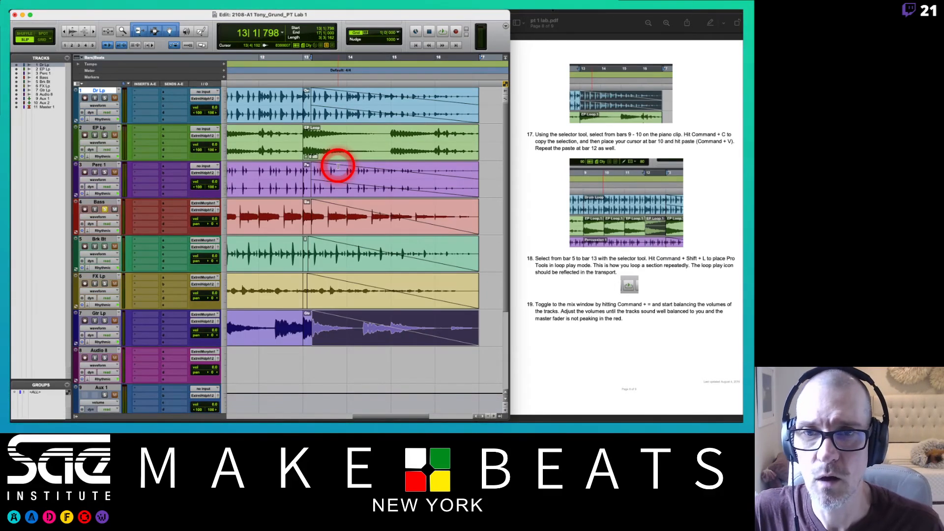
{"action": "scroll", "coordinate": [316, 123], "scroll_direction": "left", "scroll_amount": 5}
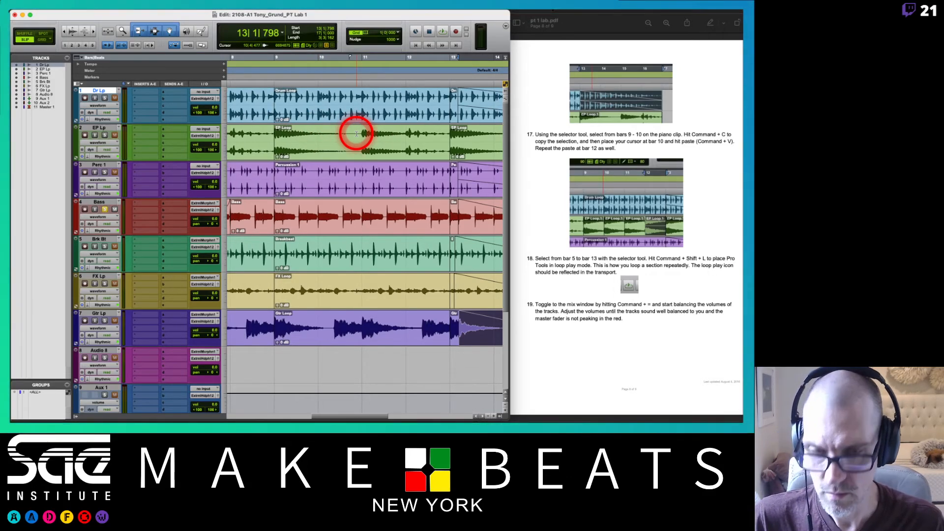
{"action": "left_click_drag", "start_coordinate": [356, 133], "coordinate": [283, 135]}
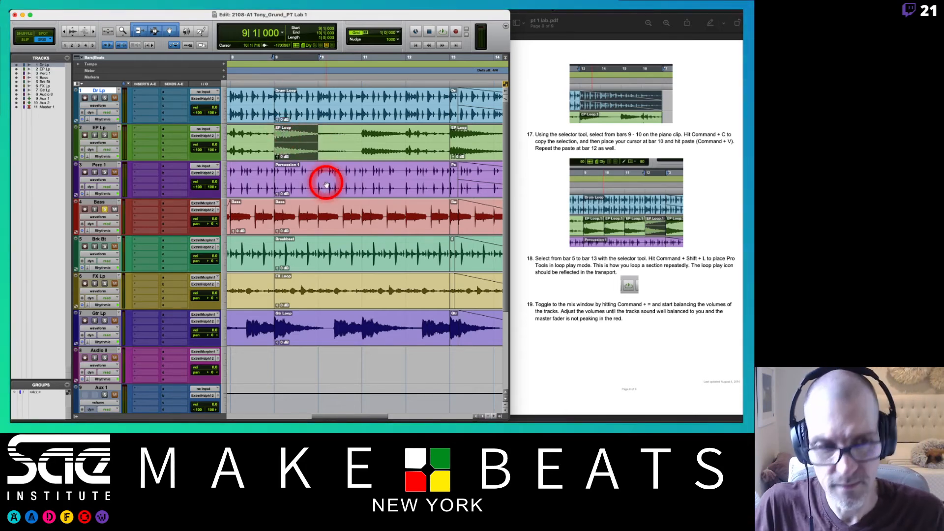
{"action": "left_click", "coordinate": [315, 135]}
{"action": "key", "text": "super+v"}
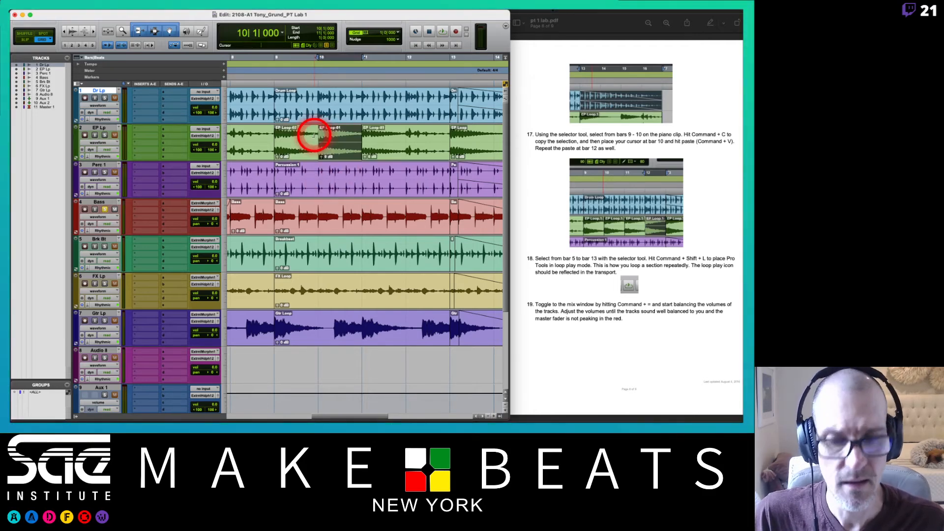
{"action": "key", "text": "super+d"}
{"action": "key", "text": "super+d"}
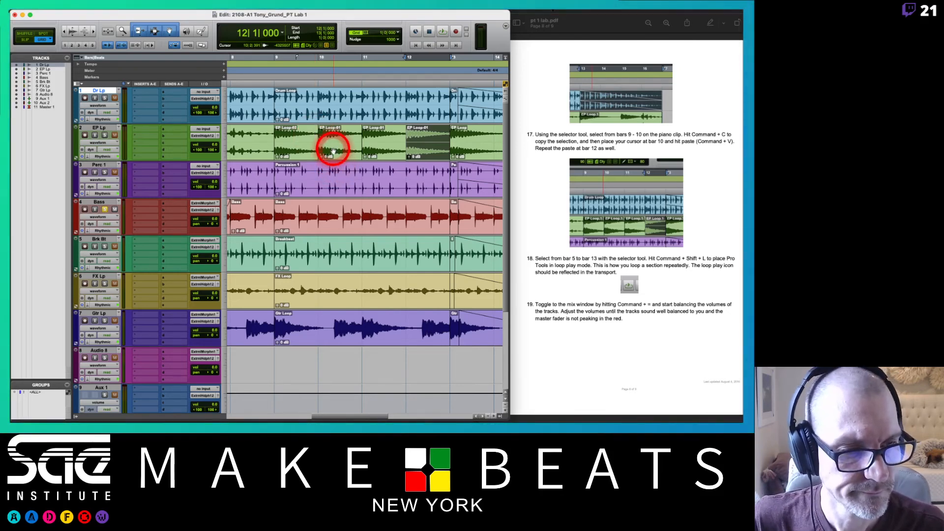
Select bars 5 to 13 on the EP Lp track and briefly play the selection
{"action": "scroll", "coordinate": [332, 150], "scroll_direction": "left", "scroll_amount": 10}
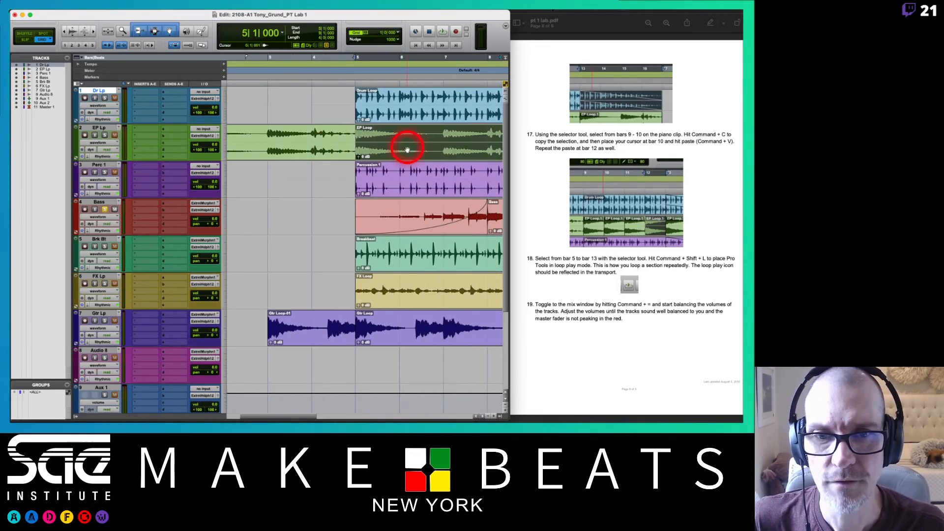
{"action": "scroll", "coordinate": [407, 149], "scroll_direction": "right", "scroll_amount": 10}
{"action": "left_click_drag", "start_coordinate": [374, 146], "coordinate": [358, 146]}
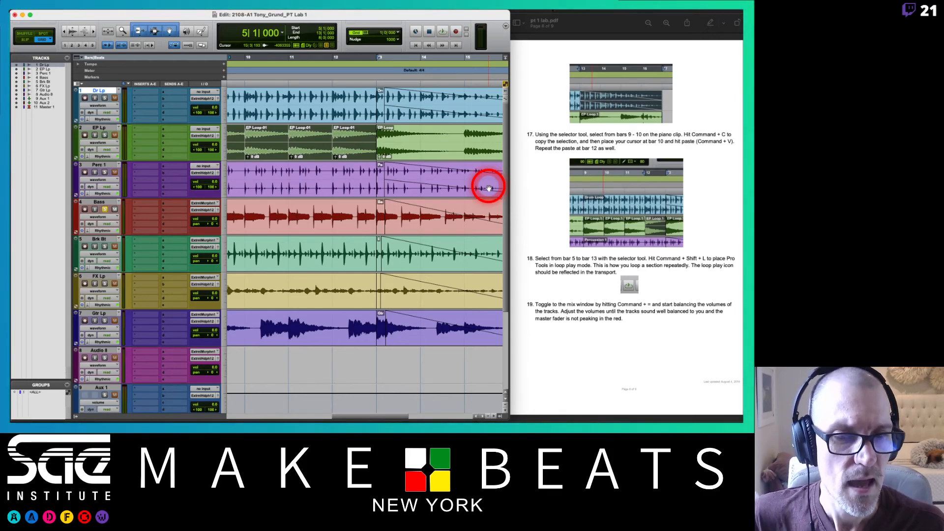
{"action": "key", "text": "space"}
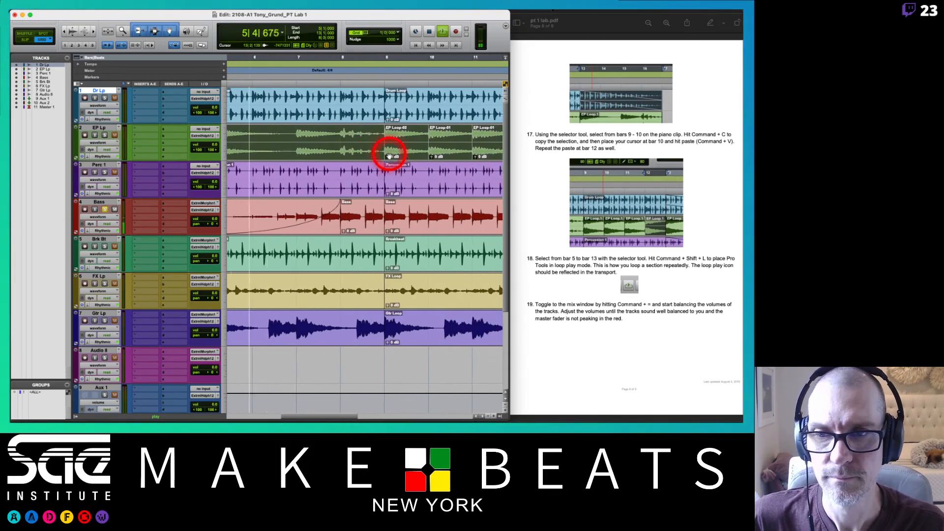
{"action": "key", "text": "space"}
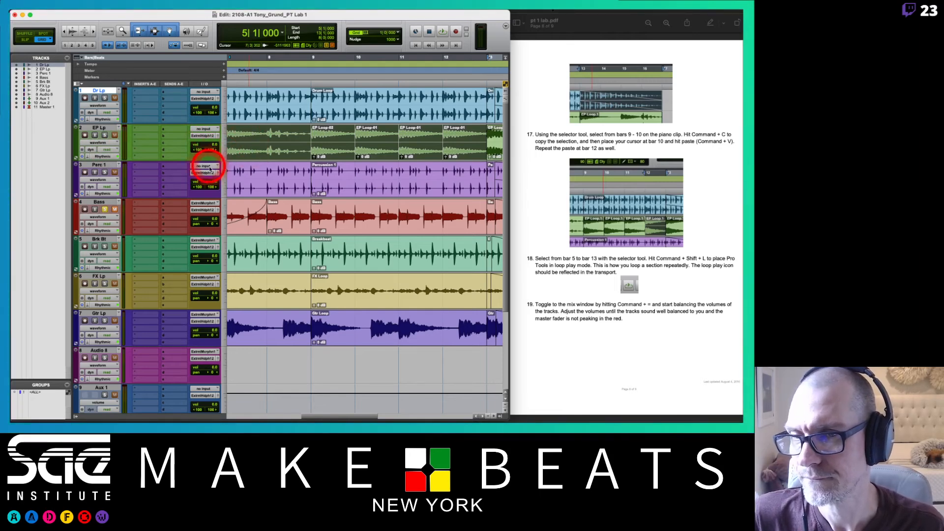
In the mix window, lower the faders of tracks 1 through 8 to roughly -5 to -8 dB and unsolo the Bass track
{"action": "mouse_move", "coordinate": [215, 108]}
{"action": "left_mouse_down"}
{"action": "mouse_move", "coordinate": [213, 118]}
{"action": "mouse_move", "coordinate": [211, 99]}
{"action": "left_mouse_up"}
{"action": "left_click", "coordinate": [214, 105]}
{"action": "key", "text": "super+equal"}
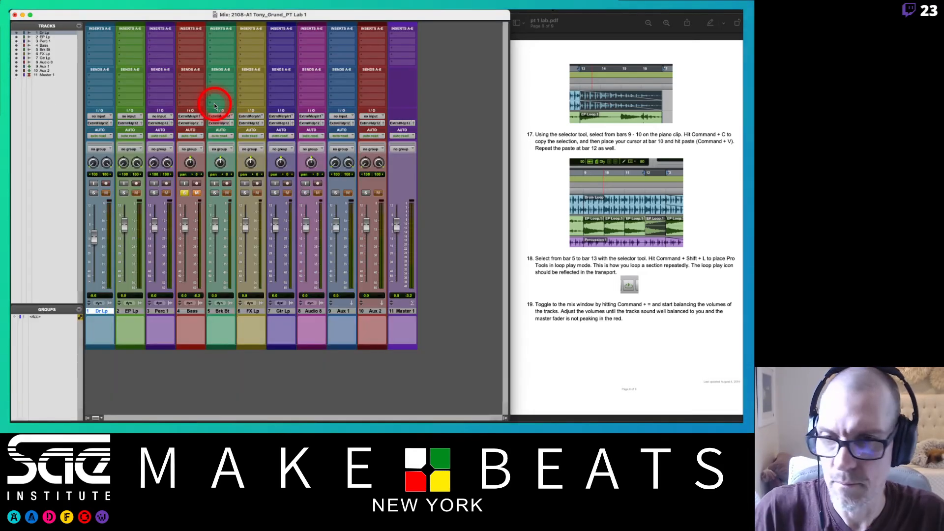
{"action": "left_click_drag", "start_coordinate": [121, 227], "coordinate": [154, 237]}
{"action": "left_click_drag", "start_coordinate": [94, 239], "coordinate": [96, 233]}
{"action": "left_click_drag", "start_coordinate": [184, 227], "coordinate": [185, 234]}
{"action": "left_click", "coordinate": [184, 193]}
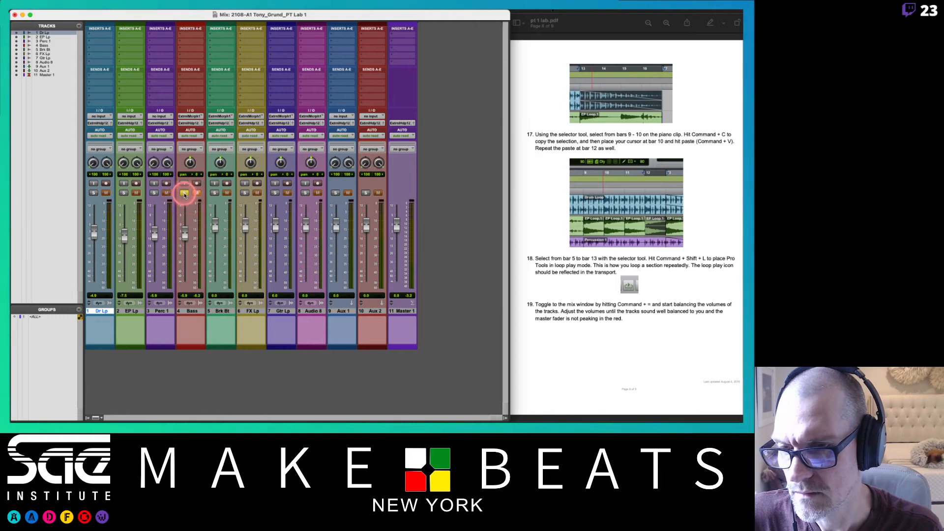
{"action": "left_click_drag", "start_coordinate": [210, 227], "coordinate": [306, 235]}
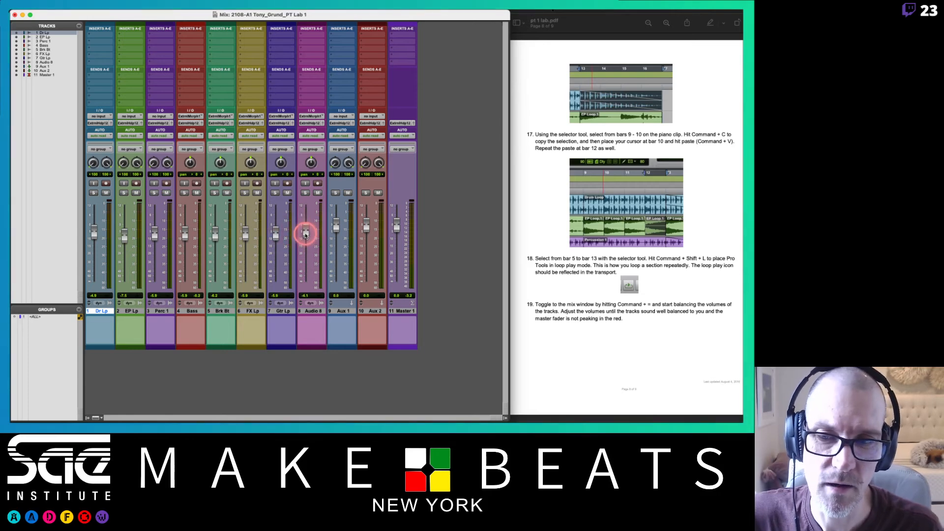
{"action": "left_click", "coordinate": [304, 238]}
Play the selection, lower the Master 1 fader to about -21.4 dB and clear its clip indicator
{"action": "key", "text": "space"}
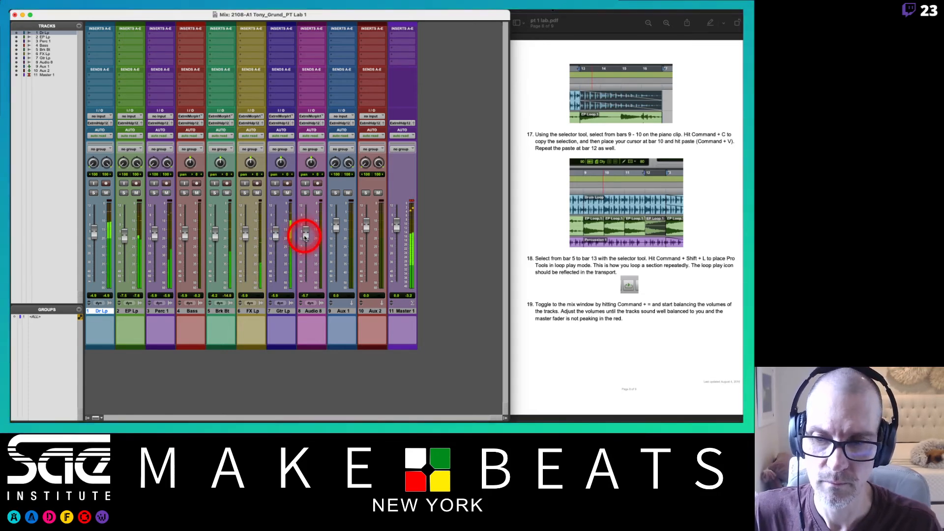
{"action": "left_click_drag", "start_coordinate": [393, 226], "coordinate": [399, 256]}
{"action": "left_click", "coordinate": [411, 206]}
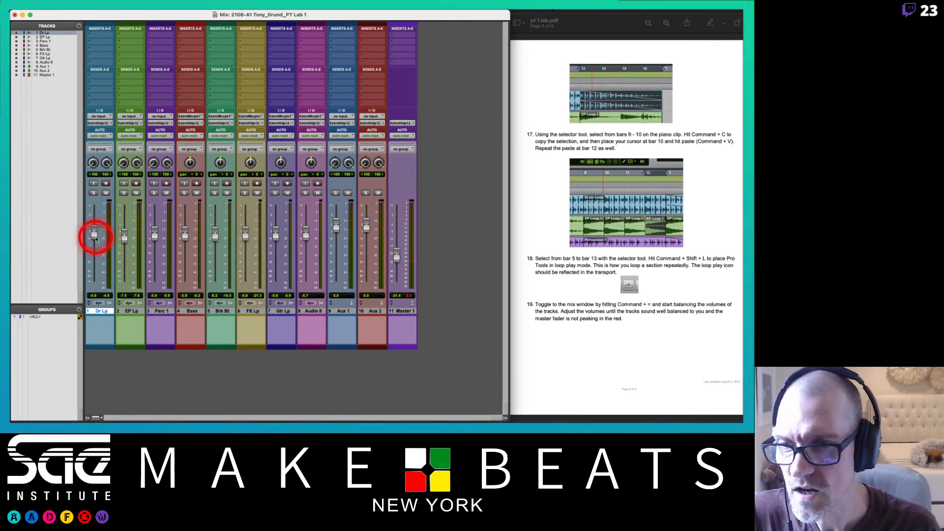
Lower the faders of tracks 1 through 8 to roughly -12 to -15 dB and check the Pre-Fader Metering option
{"action": "left_click_drag", "start_coordinate": [93, 235], "coordinate": [153, 244]}
{"action": "mouse_move", "coordinate": [189, 10]}
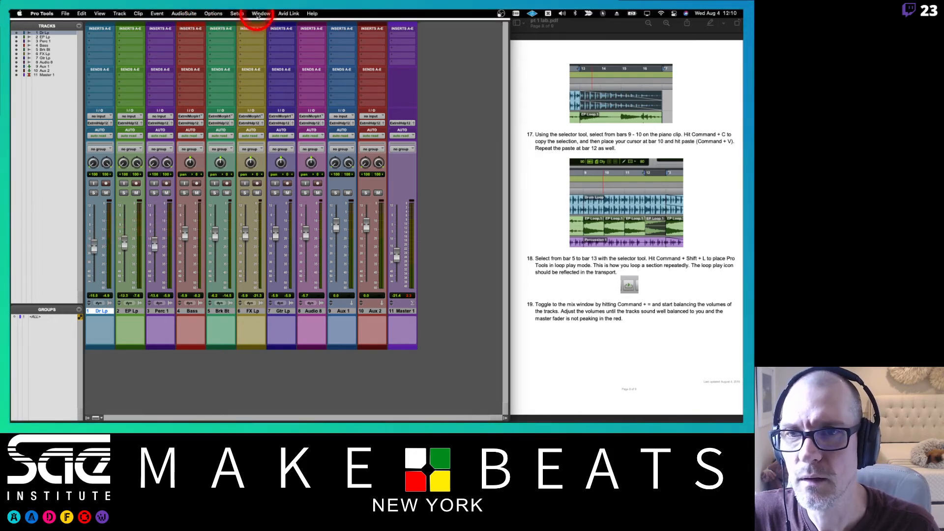
{"action": "left_click", "coordinate": [236, 14]}
{"action": "left_click", "coordinate": [218, 13]}
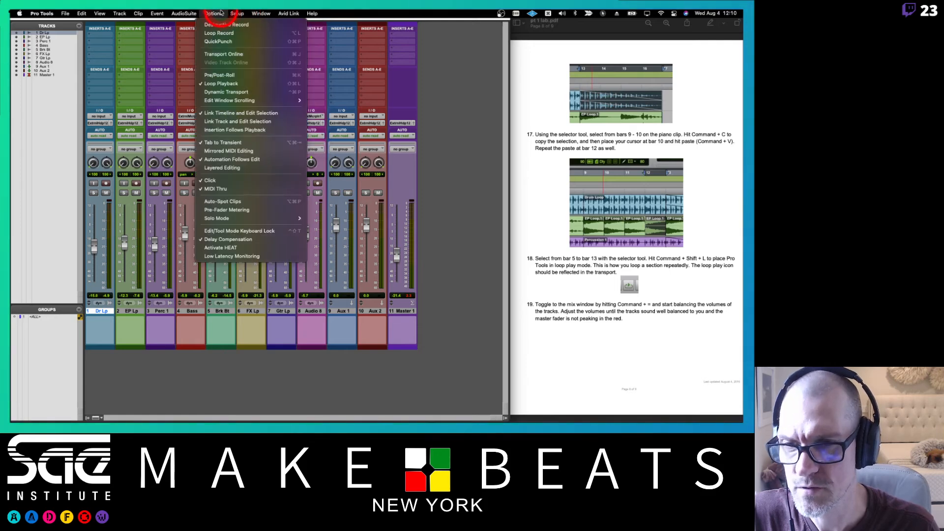
{"action": "left_click", "coordinate": [224, 211]}
{"action": "left_click_drag", "start_coordinate": [185, 235], "coordinate": [333, 229]}
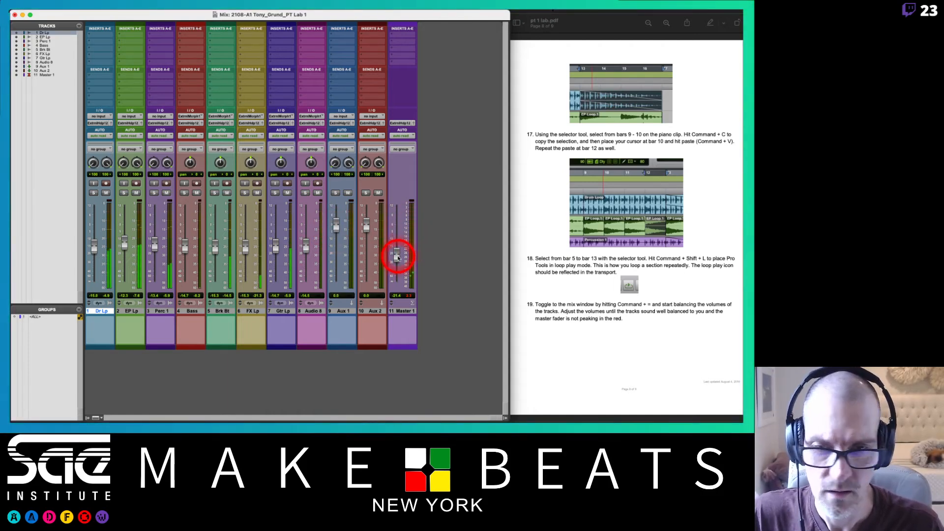
Reset the Master 1 fader to 0 dB and lower the EP Lp fader to about -15 dB
{"action": "left_click_drag", "start_coordinate": [397, 257], "coordinate": [400, 232]}
{"action": "left_click", "coordinate": [399, 231], "text": "alt"}
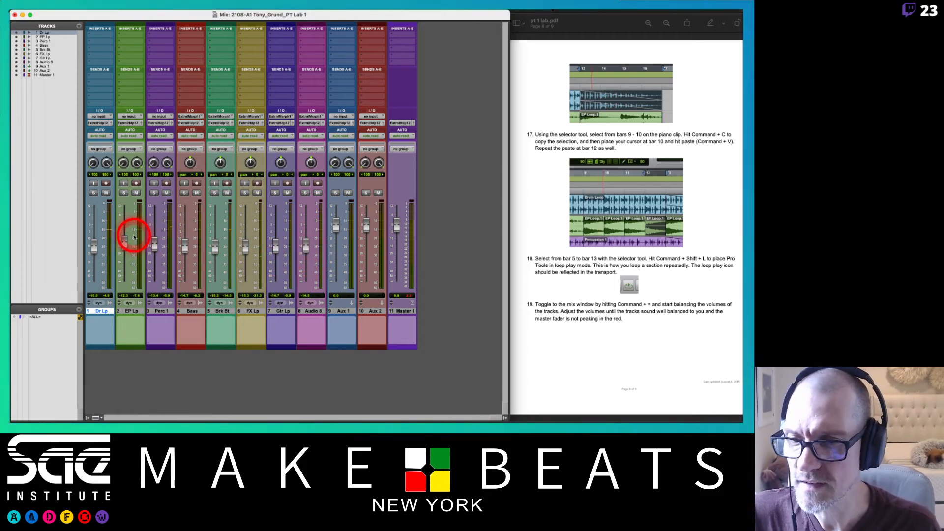
{"action": "left_click_drag", "start_coordinate": [125, 248], "coordinate": [126, 249]}
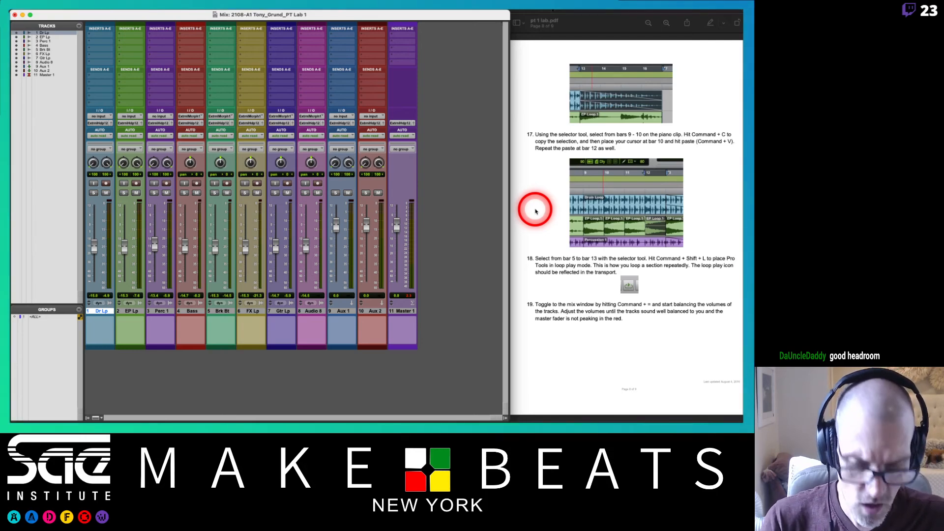
Zoom out to the whole arrangement in the Edit window and toggle back to the Mix window
{"action": "key", "text": "super+equal"}
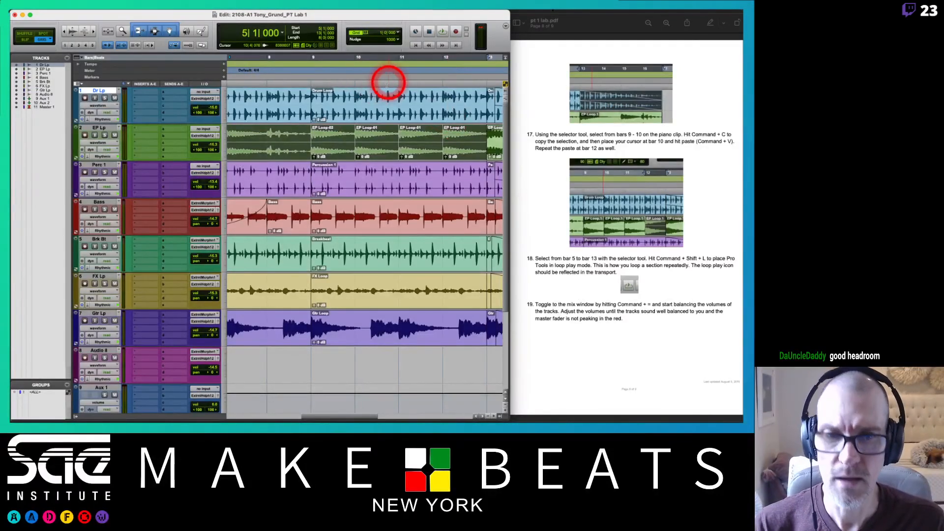
{"action": "key", "text": "r"}
{"action": "key", "text": "r"}
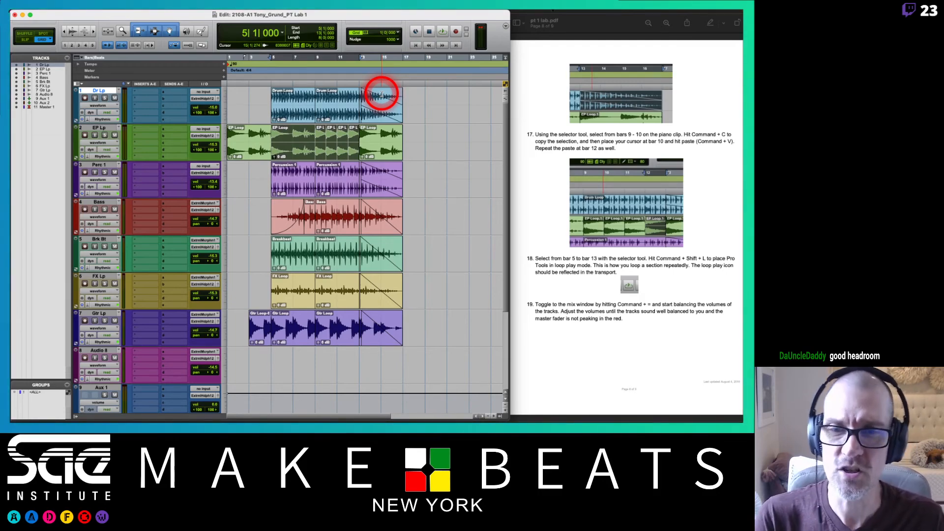
{"action": "key", "text": "super+equal"}
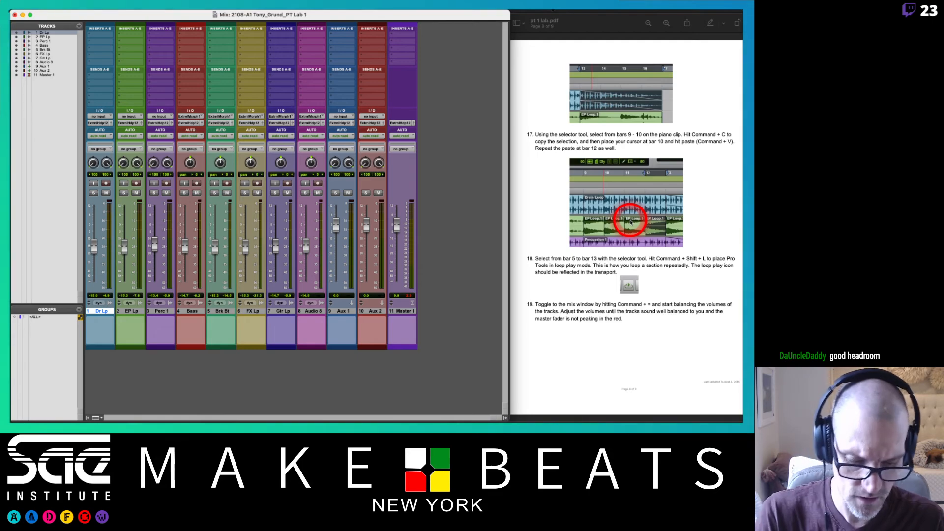
{"action": "key", "text": "super+equal"}
{"action": "key", "text": "super+equal"}
Read the lab PDF's submission guidelines and its loop playback and volume balancing instructions, enlarging the page briefly
{"action": "left_click", "coordinate": [618, 282]}
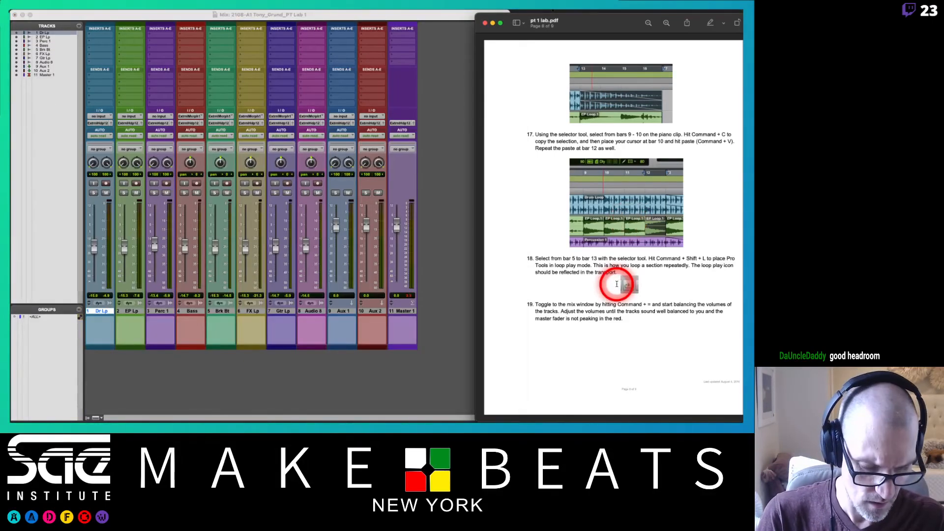
{"action": "scroll", "coordinate": [616, 284], "scroll_direction": "down", "scroll_amount": 3}
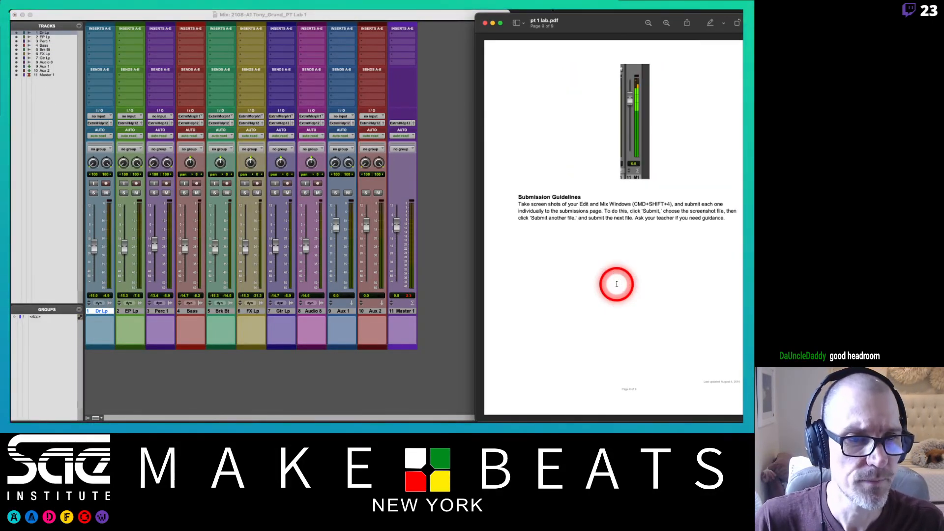
{"action": "scroll", "coordinate": [616, 283], "scroll_direction": "up", "scroll_amount": 3}
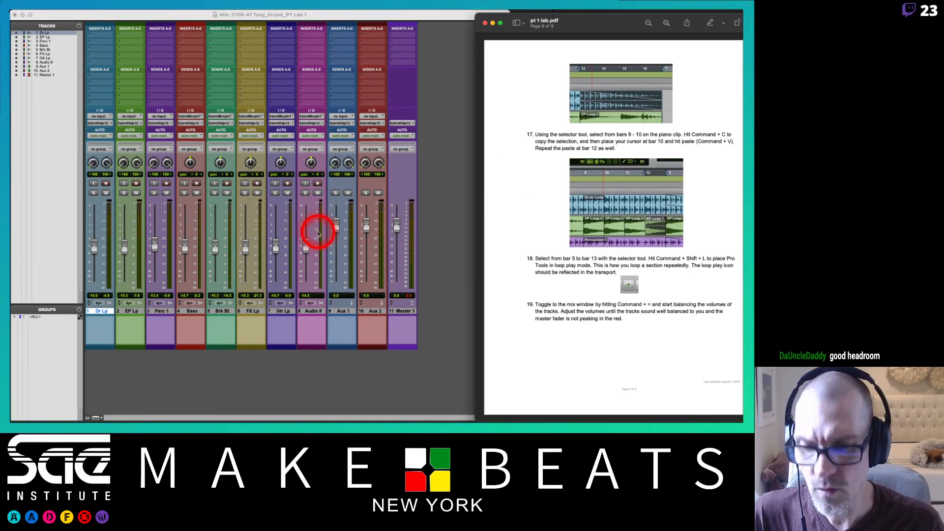
{"action": "key", "text": "super+equal"}
{"action": "key", "text": "super+equal"}
{"action": "key", "text": "super+equal"}
{"action": "key", "text": "super+minus"}
{"action": "key", "text": "super+minus"}
{"action": "key", "text": "super+minus"}
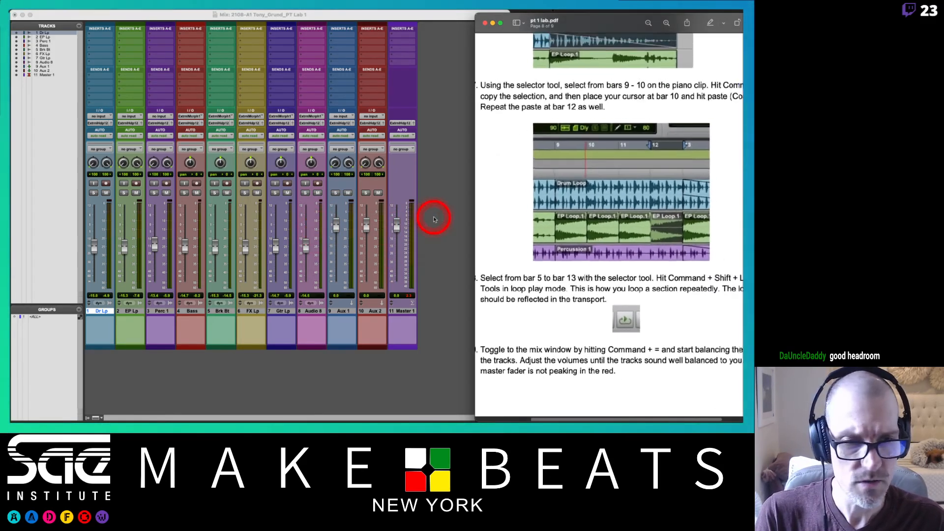
{"action": "left_click", "coordinate": [457, 225]}
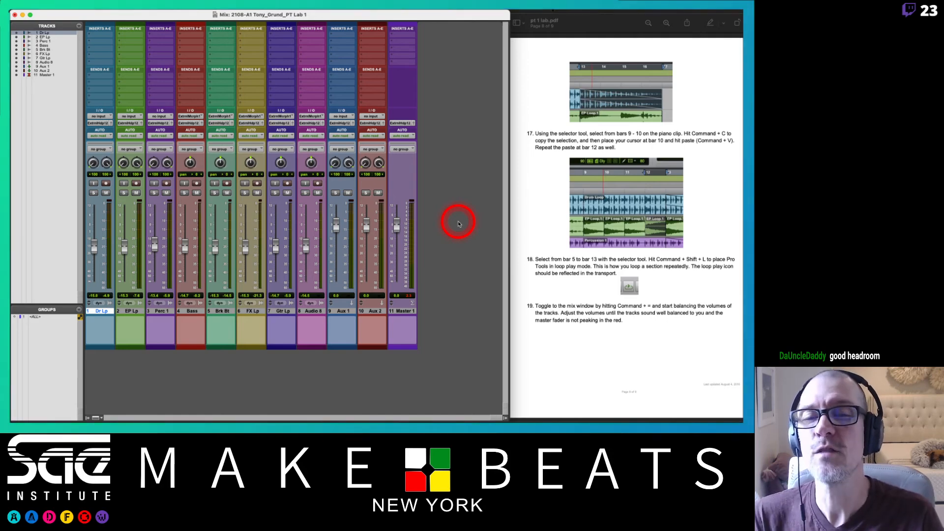
Delete the empty Audio 8 track in the Edit window
{"action": "key", "text": "super+equal"}
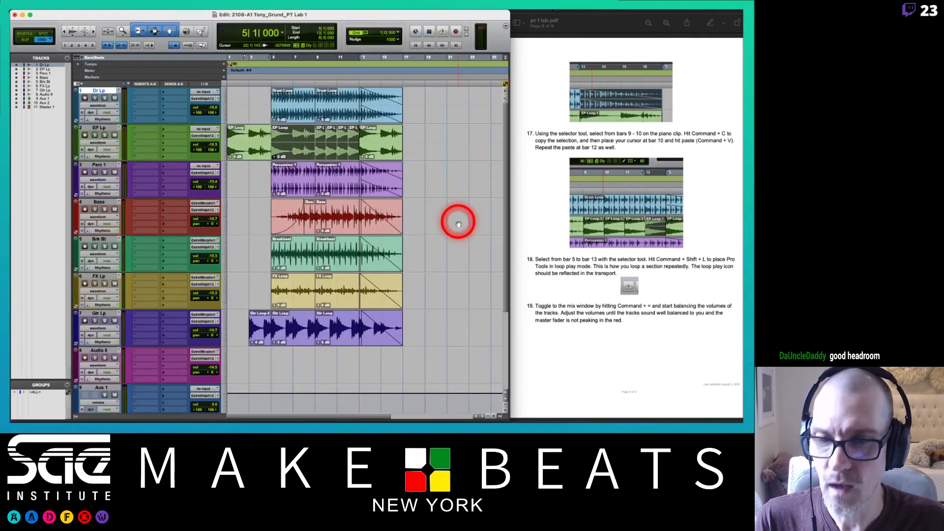
{"action": "scroll", "coordinate": [458, 223], "scroll_direction": "down", "scroll_amount": 5}
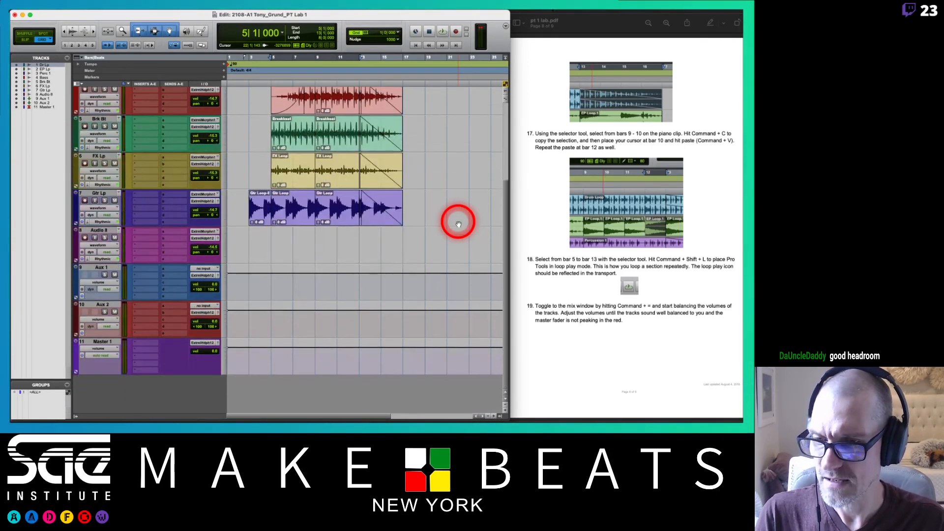
{"action": "left_click", "coordinate": [94, 230]}
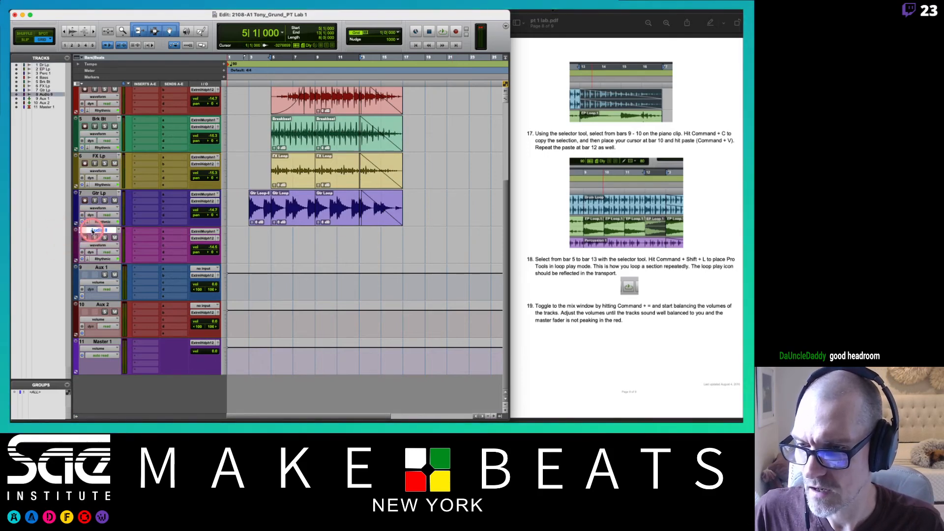
{"action": "right_click", "coordinate": [92, 231]}
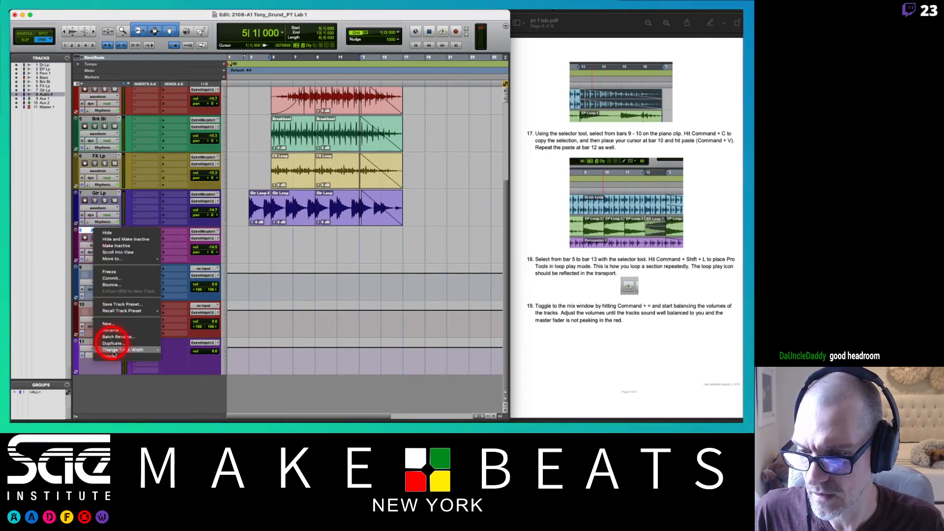
{"action": "left_click", "coordinate": [111, 356]}
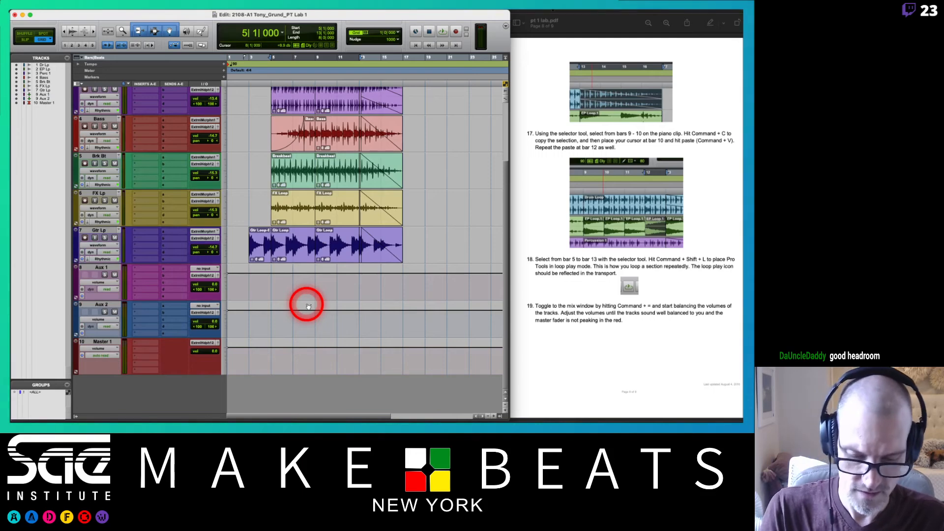
In the Mix window, pull the faders of tracks 2 through 7 down to -∞, leaving only Dr Lp up
{"action": "key", "text": "super+equal"}
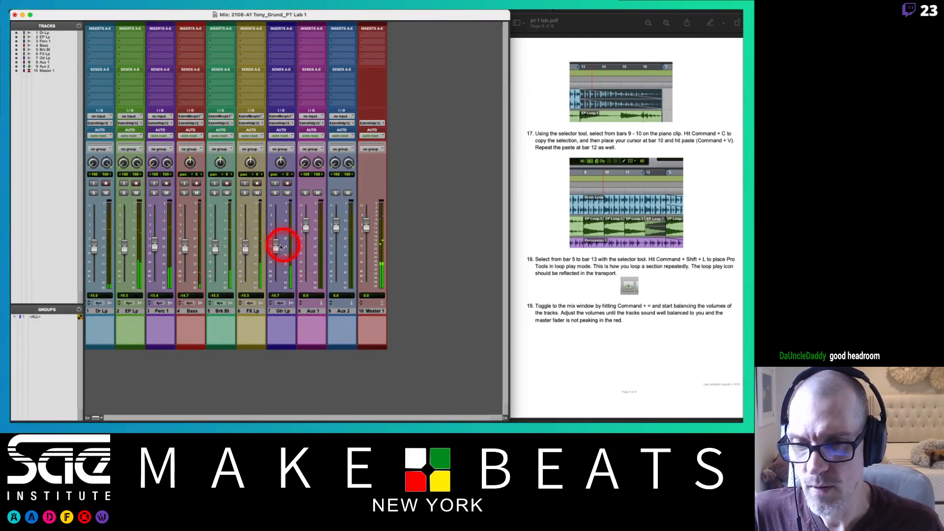
{"action": "left_click", "coordinate": [287, 192]}
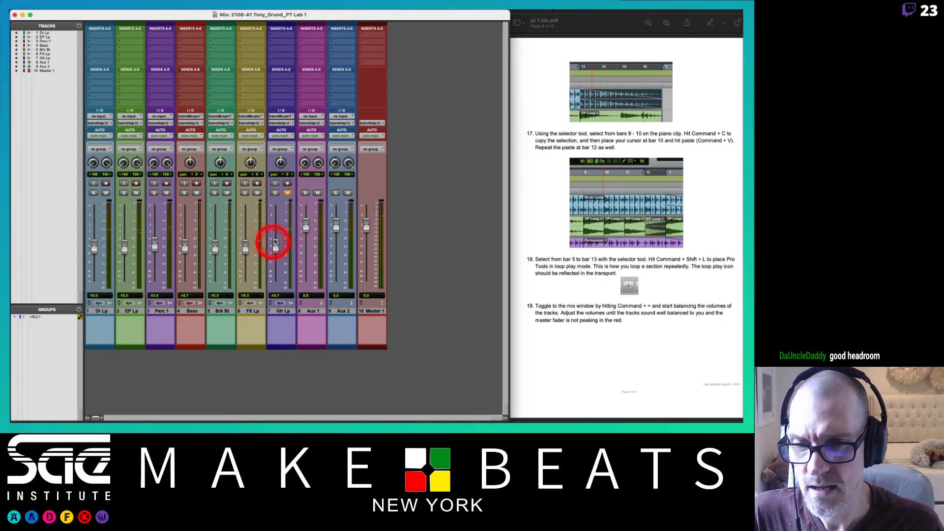
{"action": "left_click", "coordinate": [287, 193]}
{"action": "left_click_drag", "start_coordinate": [274, 246], "coordinate": [275, 283]}
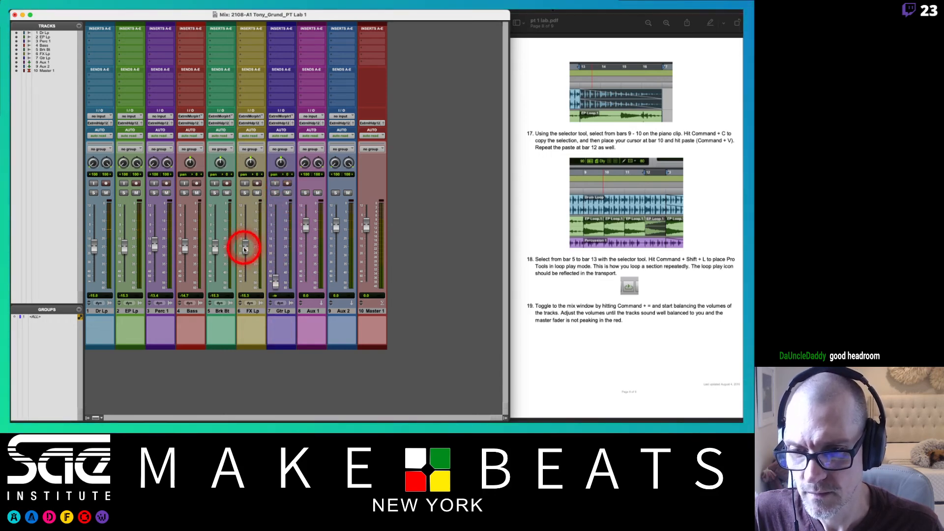
{"action": "left_click_drag", "start_coordinate": [244, 248], "coordinate": [239, 320]}
{"action": "left_click_drag", "start_coordinate": [215, 246], "coordinate": [185, 283]}
{"action": "left_click_drag", "start_coordinate": [154, 246], "coordinate": [150, 322]}
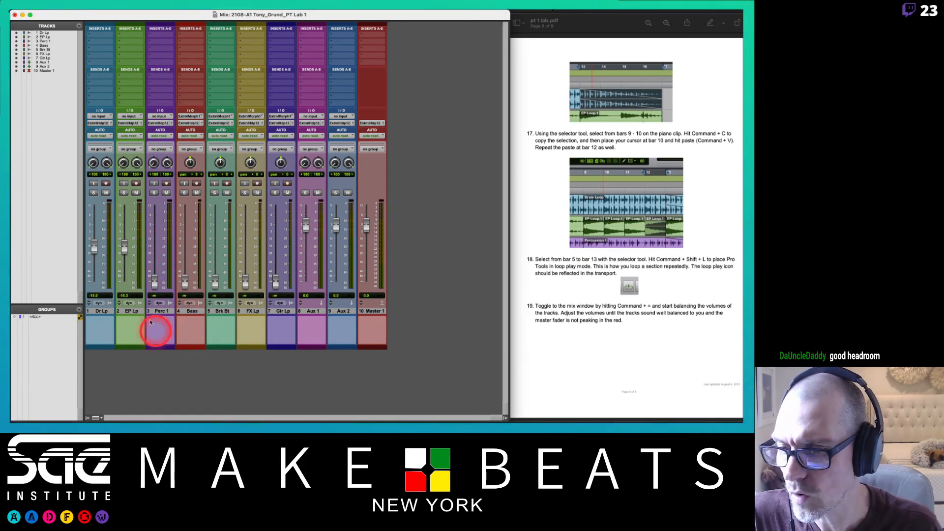
{"action": "left_click_drag", "start_coordinate": [123, 247], "coordinate": [125, 320]}
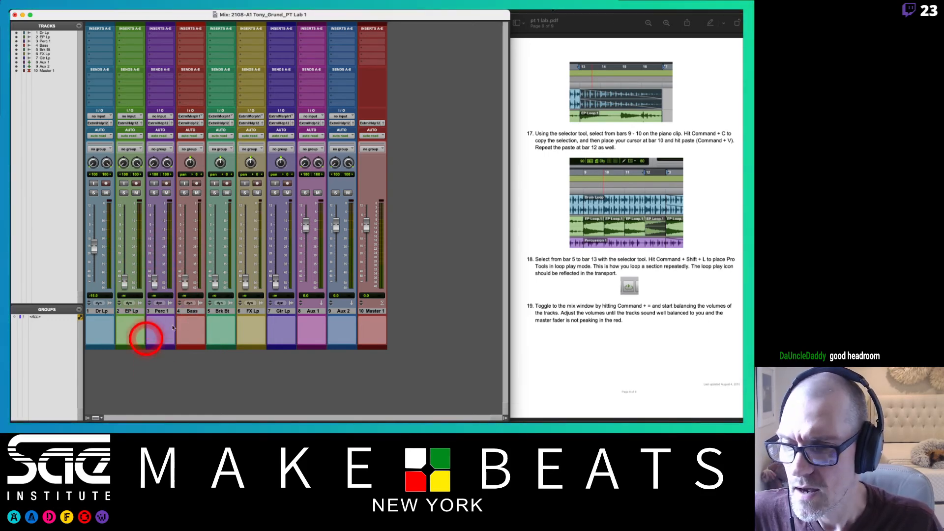
Reorder the tracks after Dr Lp as Perc 1, Brk Bt, FX Lp, Bass, Gtr Lp and EP Lp
{"action": "left_click", "coordinate": [205, 320]}
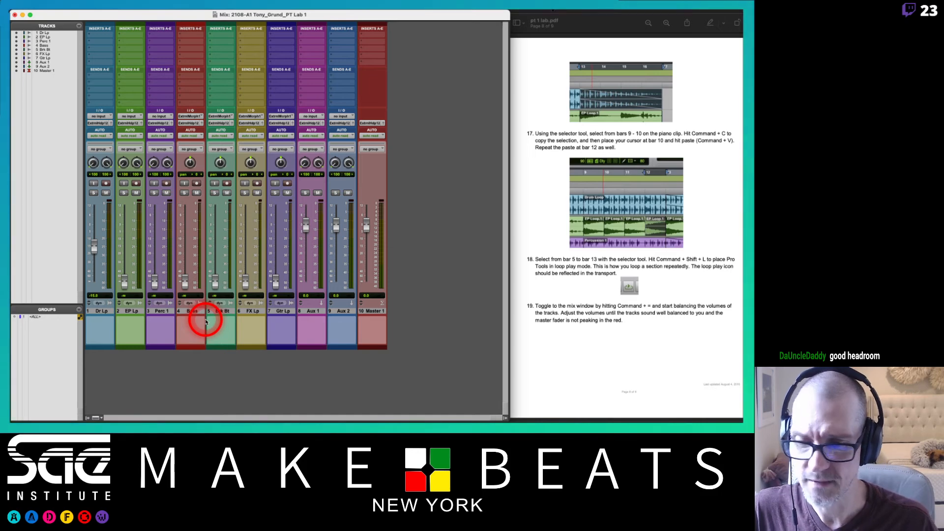
{"action": "left_click_drag", "start_coordinate": [154, 311], "coordinate": [120, 310]}
{"action": "left_click_drag", "start_coordinate": [220, 311], "coordinate": [152, 311]}
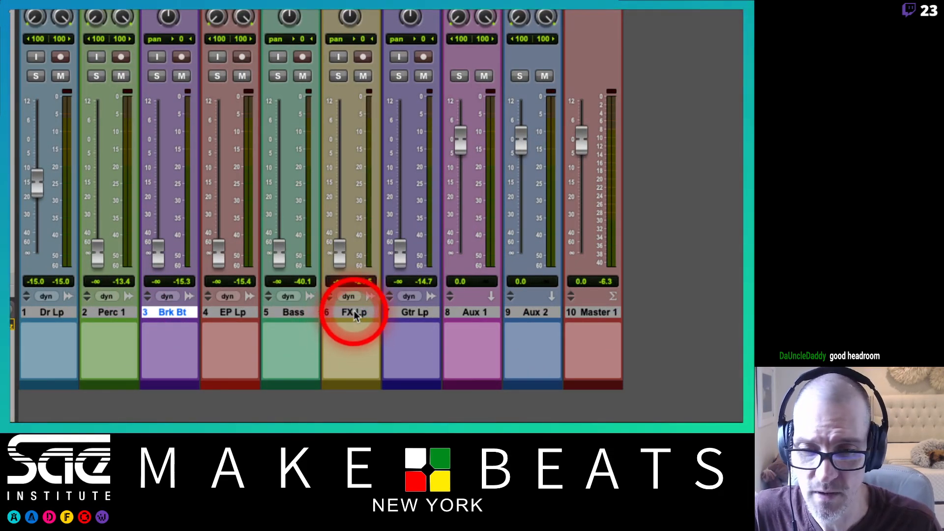
{"action": "left_click_drag", "start_coordinate": [353, 313], "coordinate": [214, 307]}
{"action": "left_click_drag", "start_coordinate": [347, 313], "coordinate": [276, 311]}
{"action": "left_click_drag", "start_coordinate": [399, 312], "coordinate": [348, 320]}
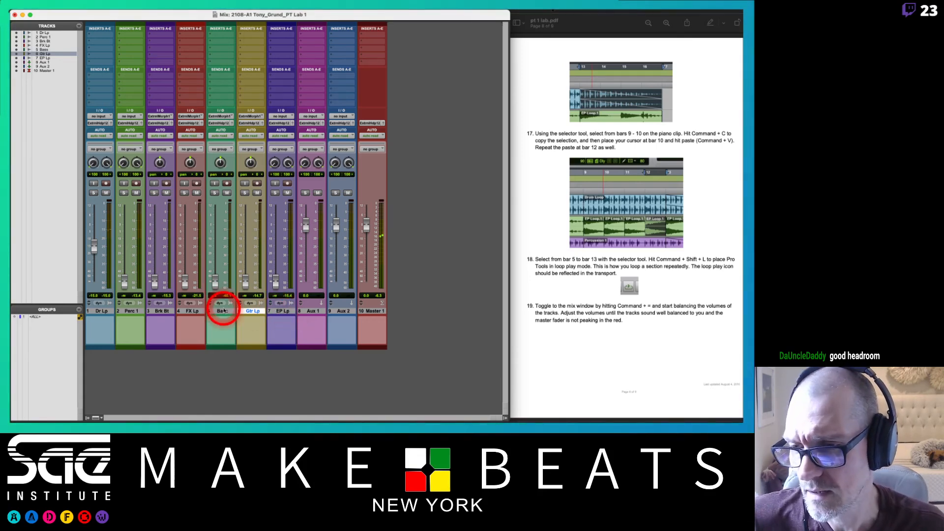
Play the loop and raise the Dr Lp and Bass faders to about -8 dB each
{"action": "key", "text": "space"}
{"action": "left_click_drag", "start_coordinate": [95, 250], "coordinate": [94, 247]}
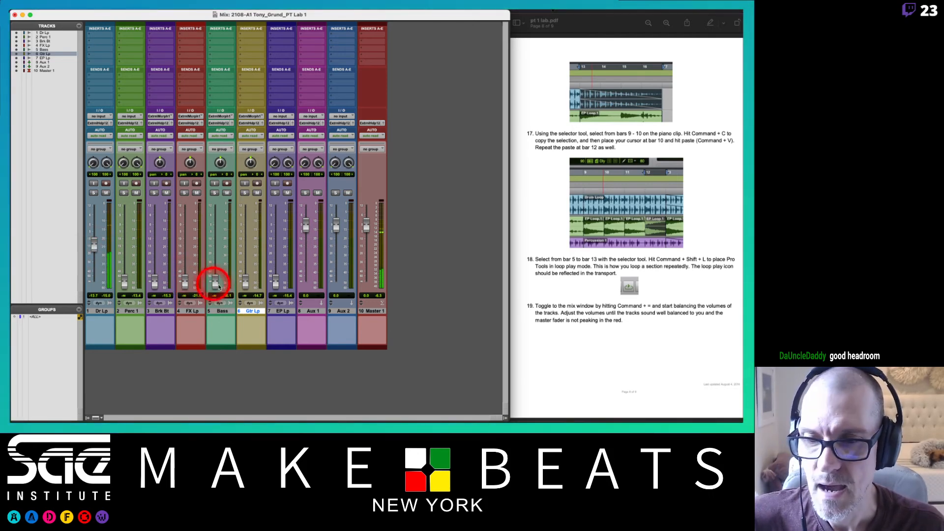
{"action": "left_click_drag", "start_coordinate": [218, 284], "coordinate": [215, 244]}
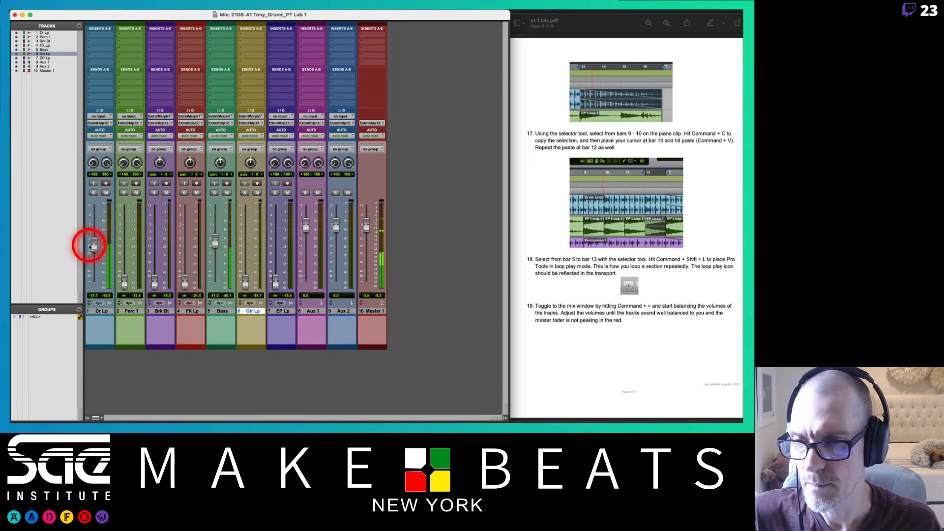
{"action": "left_click_drag", "start_coordinate": [93, 245], "coordinate": [94, 235]}
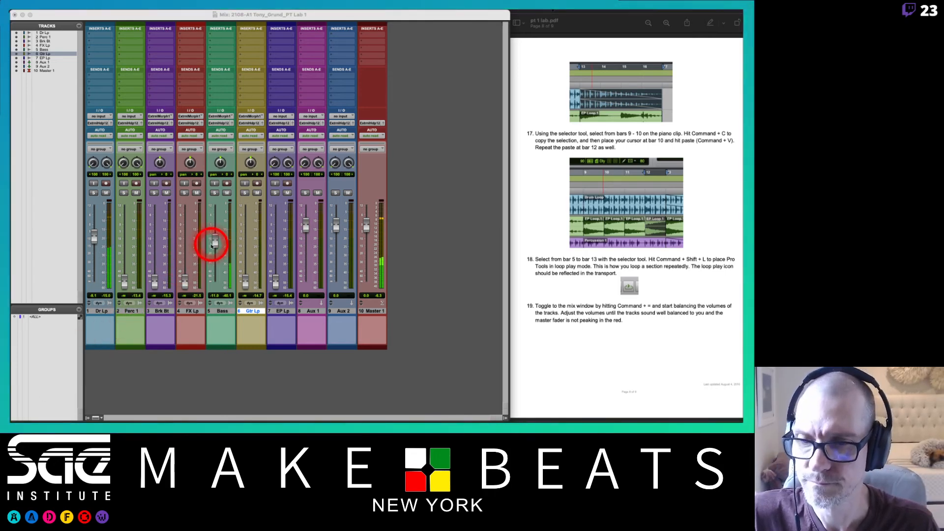
{"action": "left_click_drag", "start_coordinate": [211, 242], "coordinate": [215, 238]}
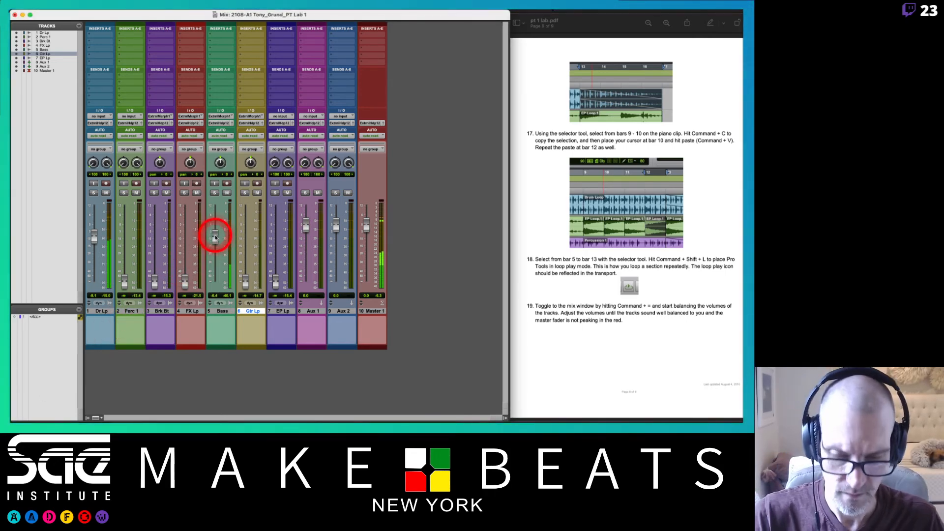
Stop playback, shorten the selection in the Edit window to bars 9 to 13 and loop it
{"action": "key", "text": "super+equal"}
{"action": "key", "text": "space"}
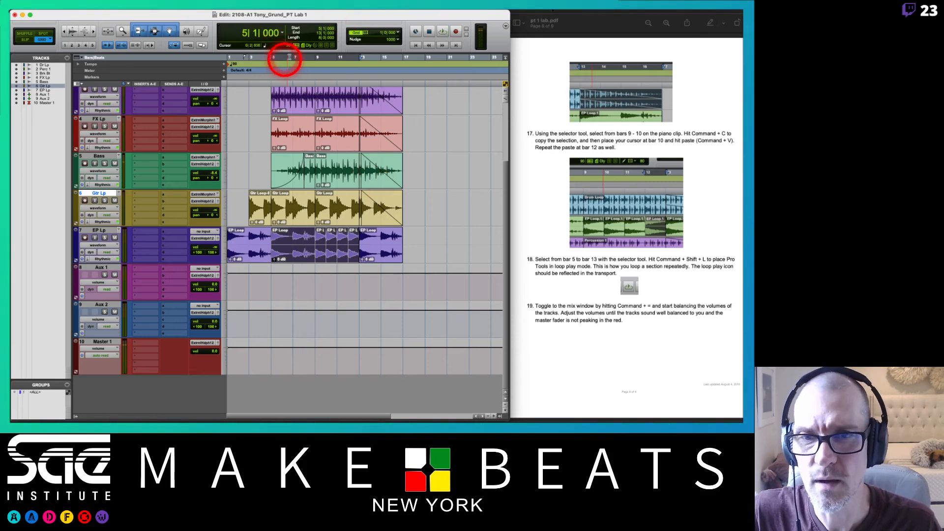
{"action": "left_click", "coordinate": [315, 55], "text": "shift"}
{"action": "scroll", "coordinate": [358, 105], "scroll_direction": "up", "scroll_amount": 5}
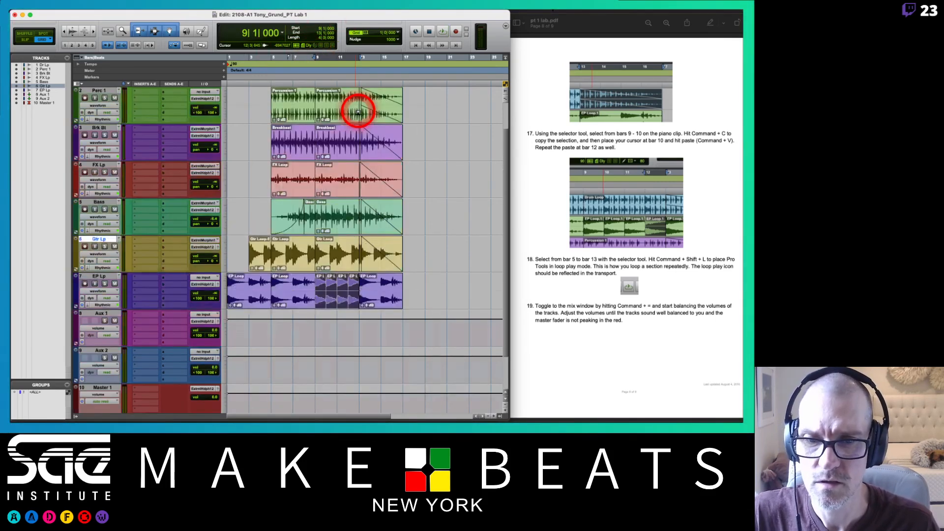
{"action": "scroll", "coordinate": [358, 111], "scroll_direction": "down", "scroll_amount": 5}
{"action": "key", "text": "space"}
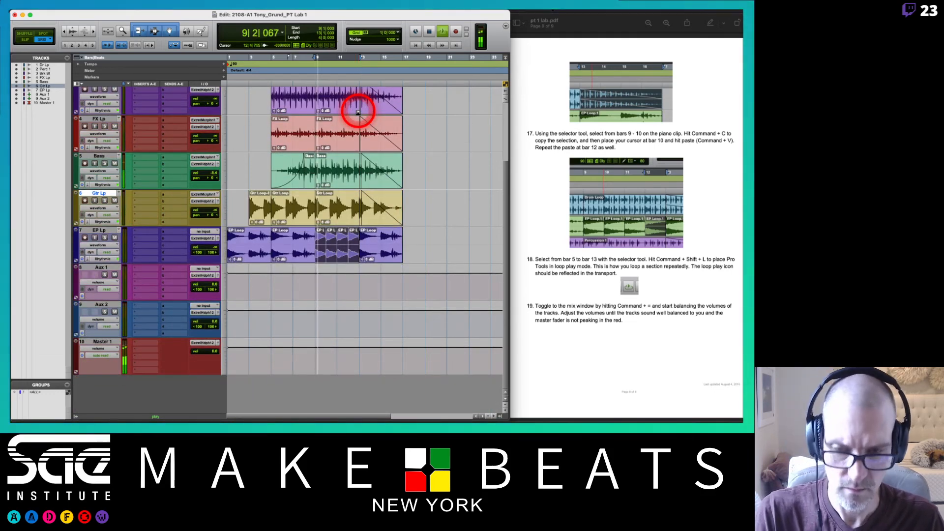
In the Mix window, fine-tune the Bass fader to about -8.4 dB and the Dr Lp fader to about -9 dB
{"action": "key", "text": "super+equal"}
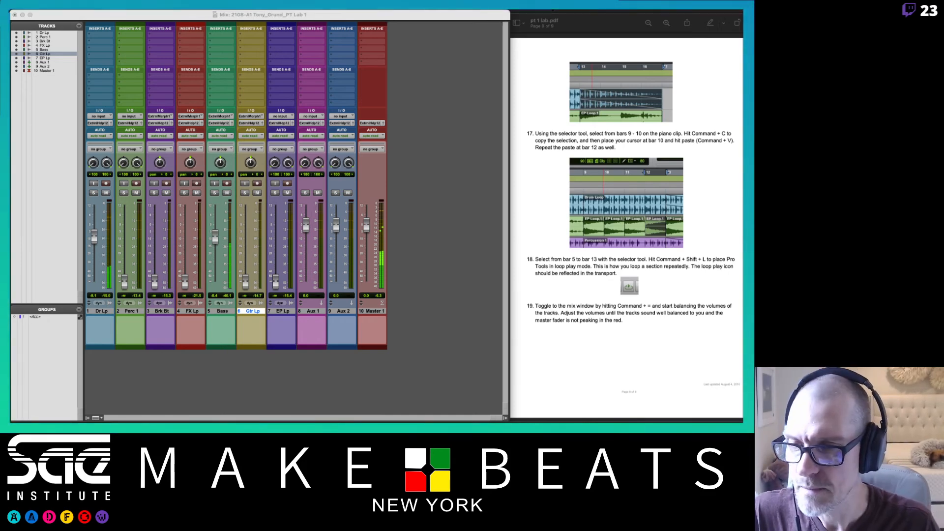
{"action": "left_click", "coordinate": [216, 239]}
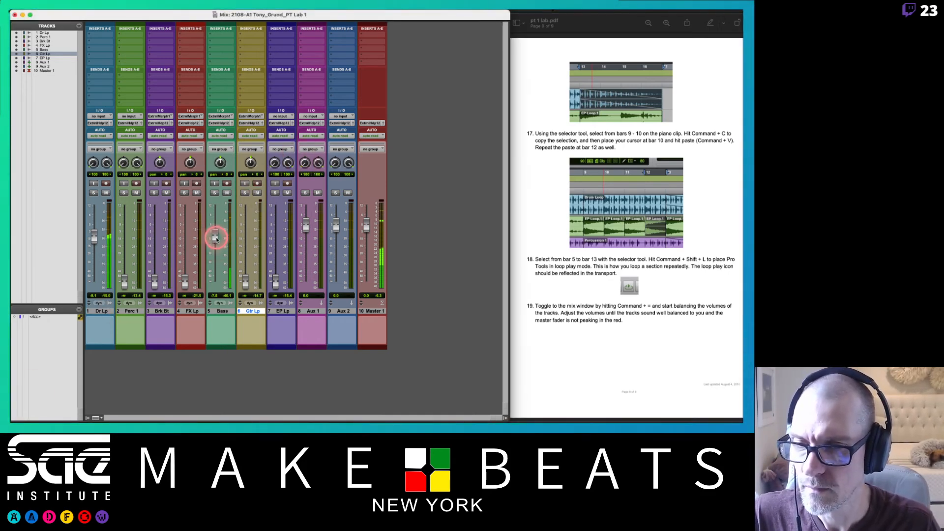
{"action": "left_click_drag", "start_coordinate": [217, 239], "coordinate": [217, 241]}
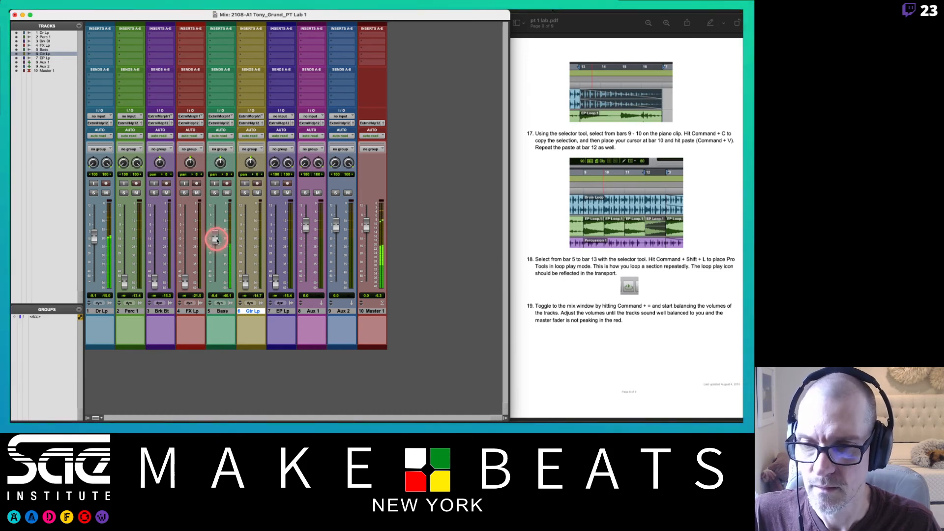
{"action": "left_click", "coordinate": [94, 238]}
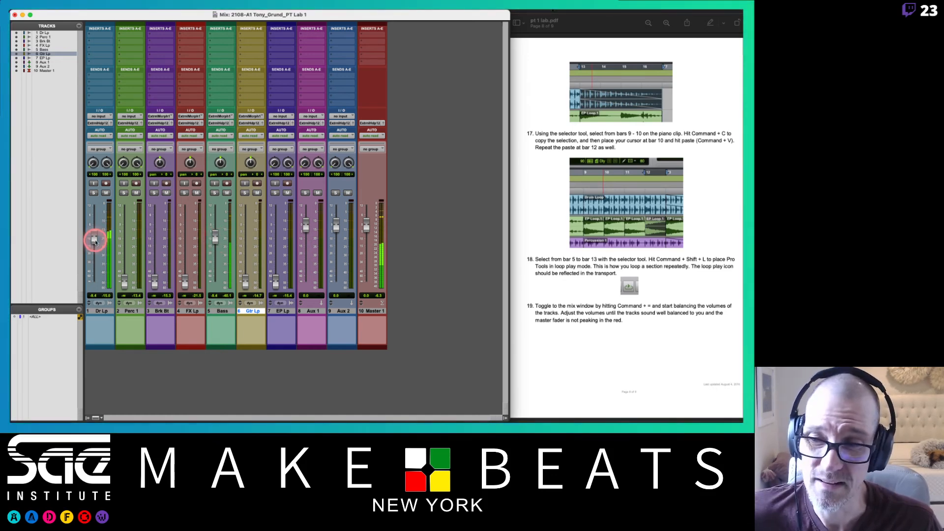
Raise the Perc 1 fader to about -18 dB, Brk Bt to about -17 dB and FX Lp to about -21 dB
{"action": "left_click_drag", "start_coordinate": [126, 284], "coordinate": [121, 257]}
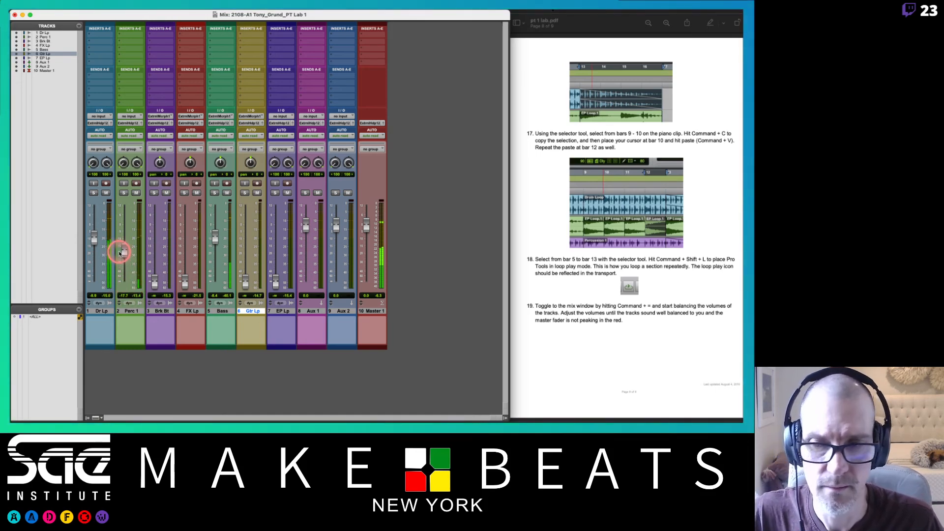
{"action": "left_click_drag", "start_coordinate": [120, 251], "coordinate": [123, 254]}
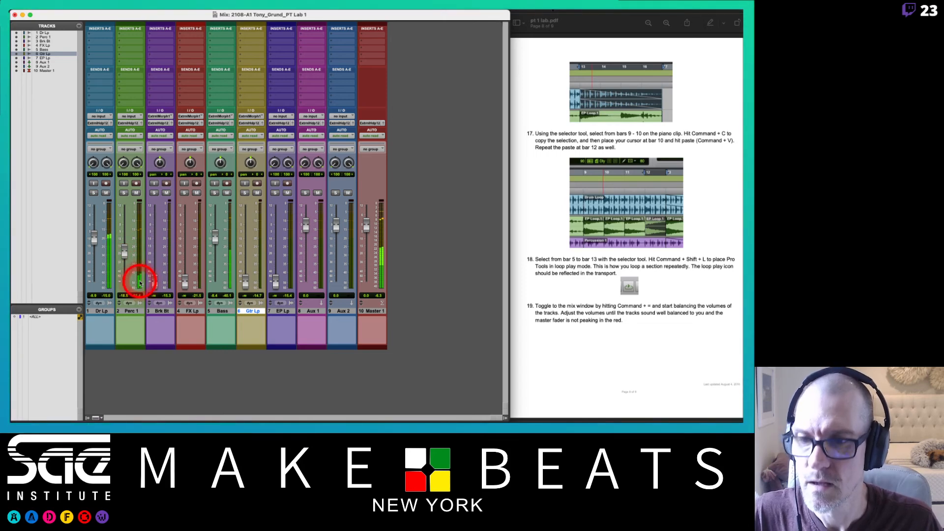
{"action": "left_click_drag", "start_coordinate": [154, 282], "coordinate": [153, 250]}
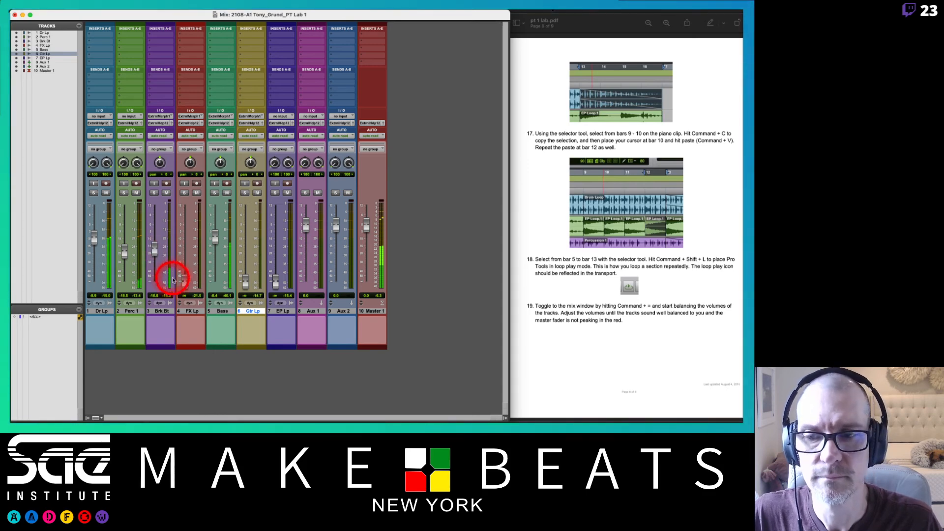
{"action": "left_click_drag", "start_coordinate": [185, 279], "coordinate": [189, 253]}
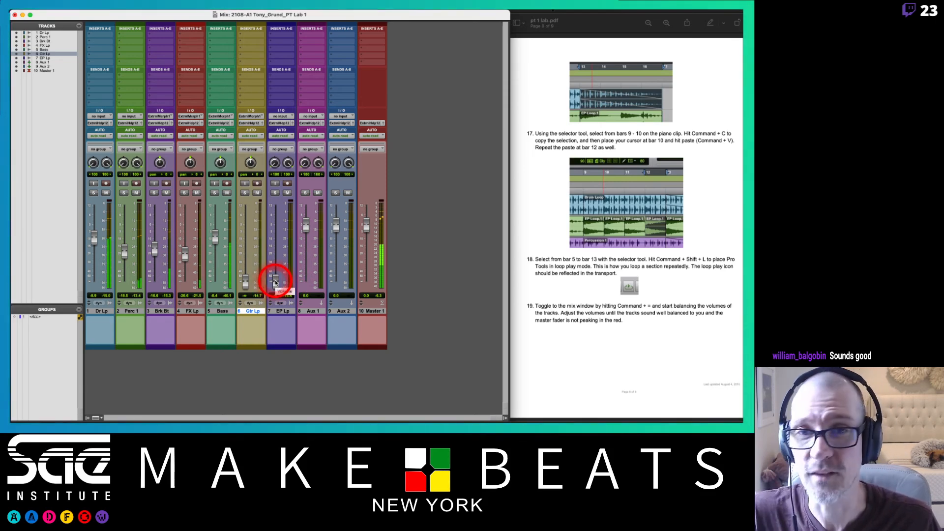
Raise the EP Lp fader to about -14 dB and Gtr Lp to about -16 dB, and pull Aux 1 and Aux 2 down to -∞
{"action": "left_click_drag", "start_coordinate": [275, 282], "coordinate": [278, 245]}
{"action": "left_click", "coordinate": [323, 301]}
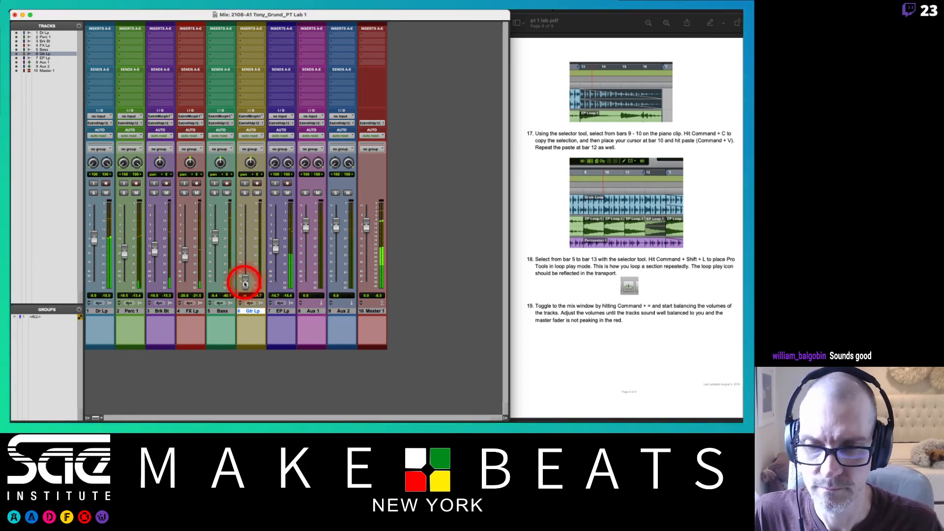
{"action": "left_click_drag", "start_coordinate": [244, 283], "coordinate": [244, 241]}
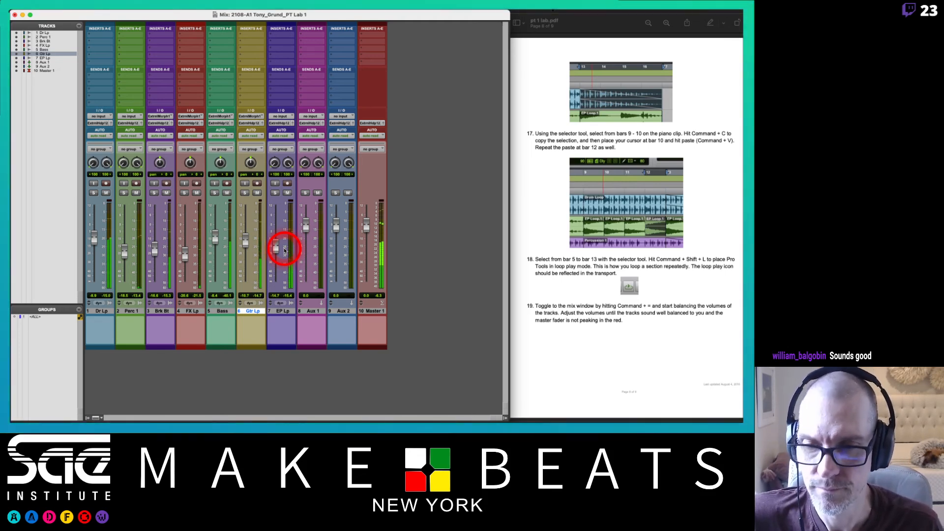
{"action": "left_click_drag", "start_coordinate": [246, 244], "coordinate": [275, 245]}
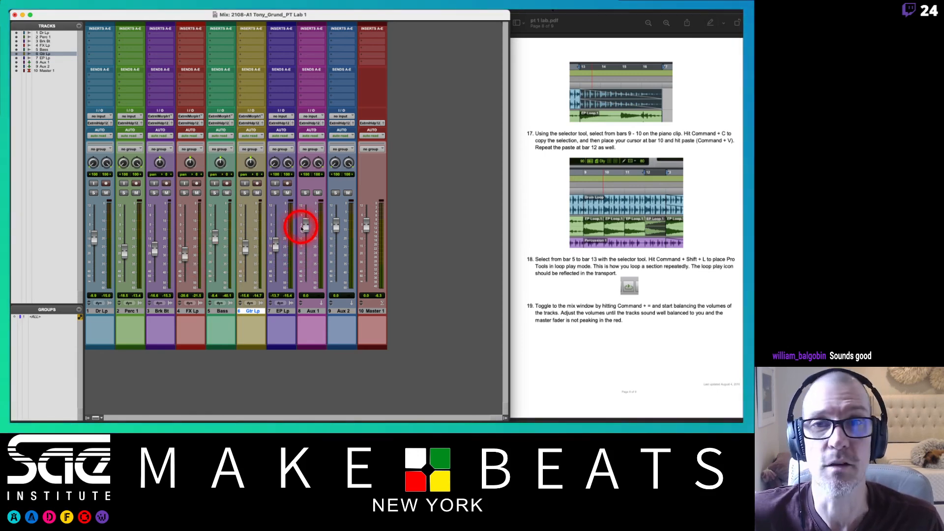
{"action": "left_click_drag", "start_coordinate": [310, 226], "coordinate": [309, 276]}
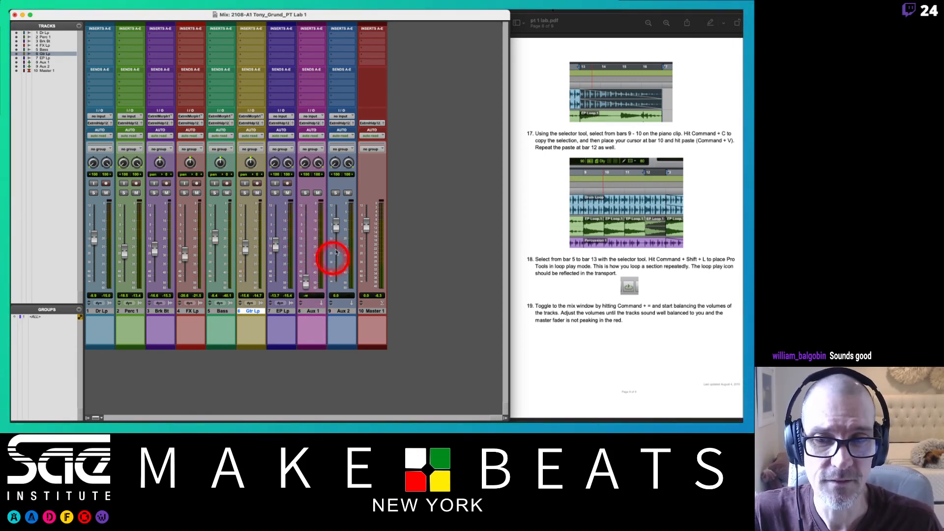
{"action": "left_click_drag", "start_coordinate": [338, 223], "coordinate": [339, 295]}
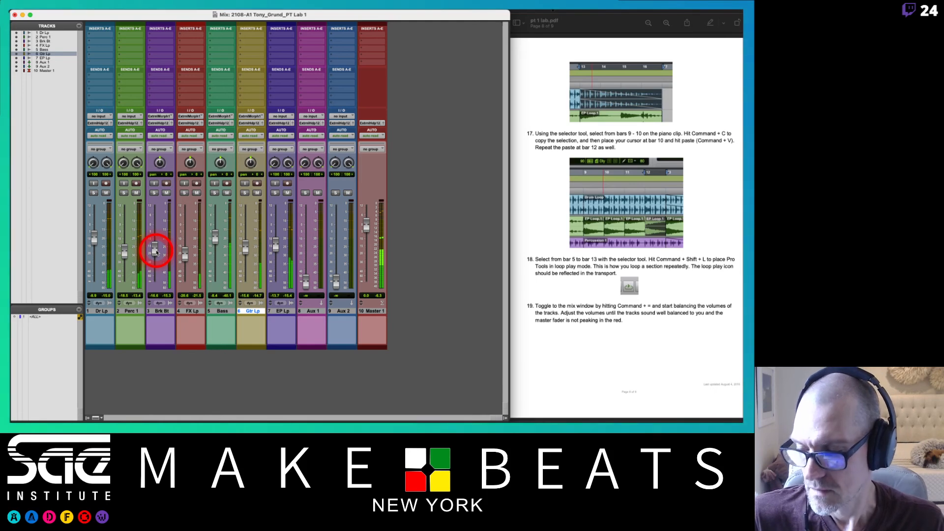
Switch to the lab PDF, read the submission guidelines on its last page, and return to the Pro Tools Mix window
{"action": "key", "text": "super+Tab"}
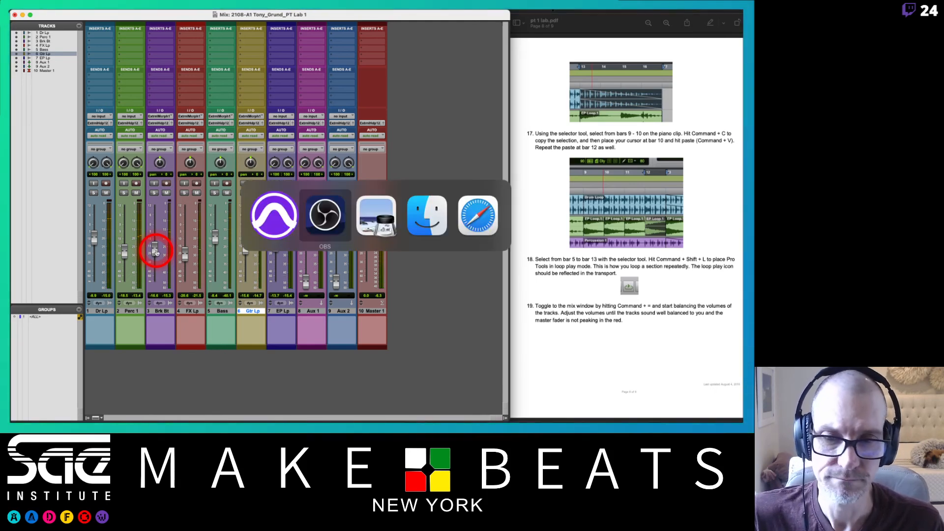
{"action": "key", "text": "super+Tab"}
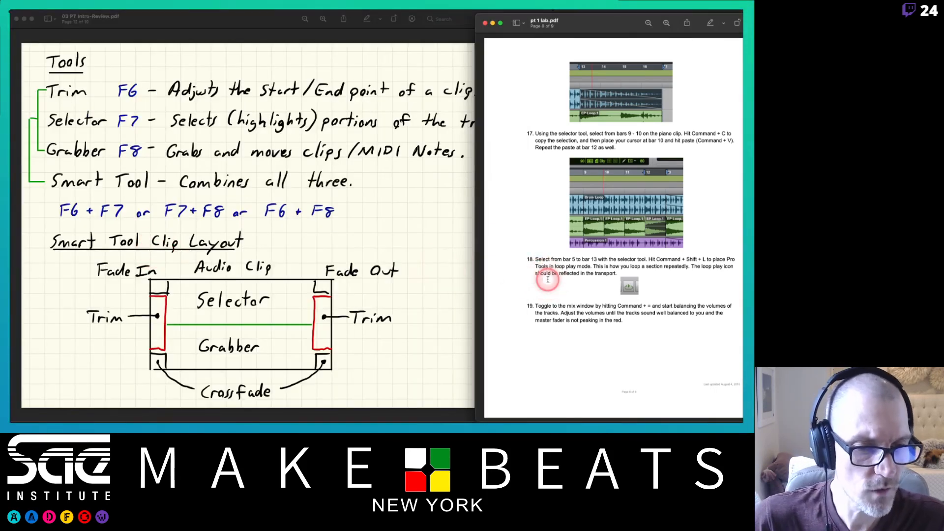
{"action": "left_click", "coordinate": [547, 279]}
{"action": "key", "text": "super+Tab"}
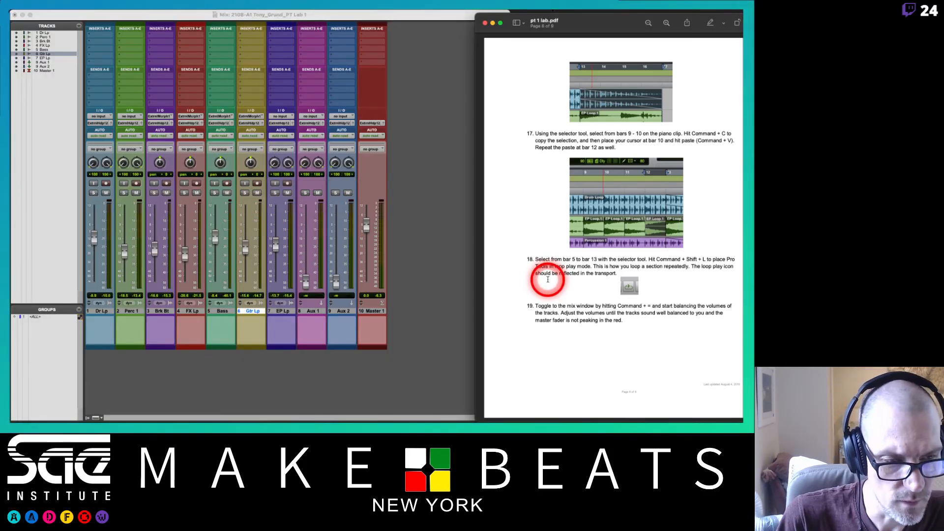
{"action": "scroll", "coordinate": [548, 280], "scroll_direction": "down", "scroll_amount": 1}
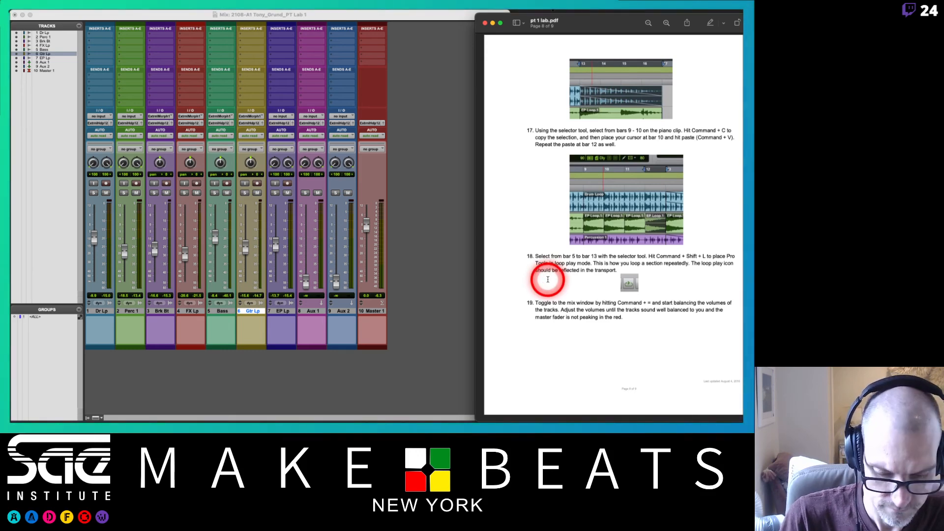
{"action": "key", "text": "super+minus"}
{"action": "key", "text": "super+equal"}
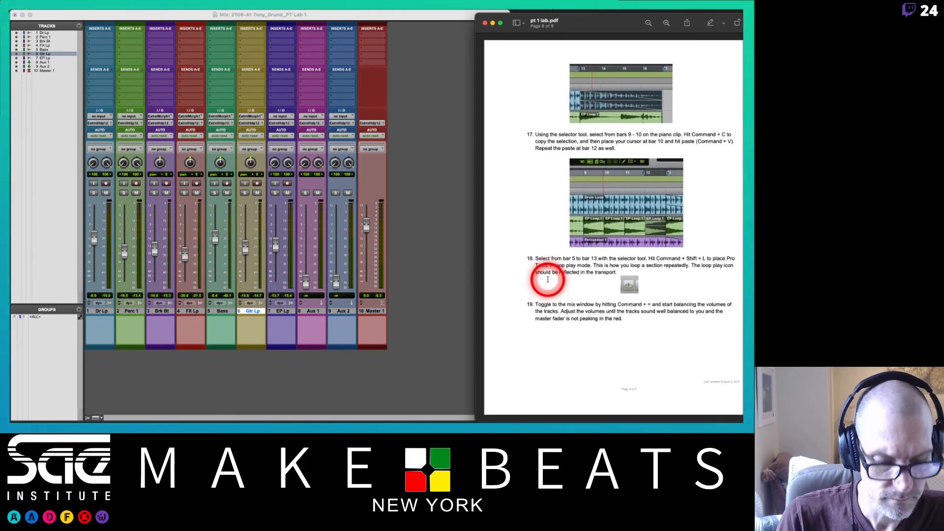
{"action": "scroll", "coordinate": [548, 279], "scroll_direction": "down", "scroll_amount": 3}
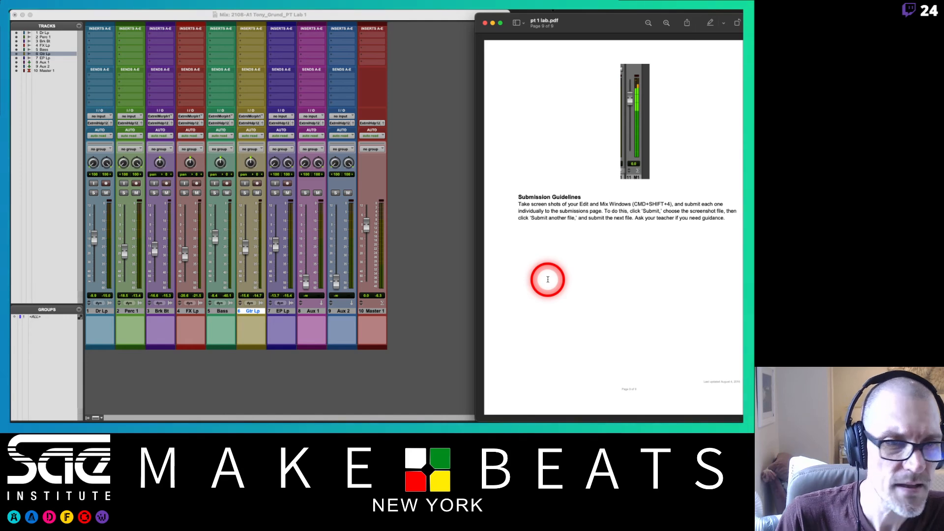
{"action": "scroll", "coordinate": [548, 279], "scroll_direction": "up", "scroll_amount": 3}
{"action": "left_click", "coordinate": [467, 257]}
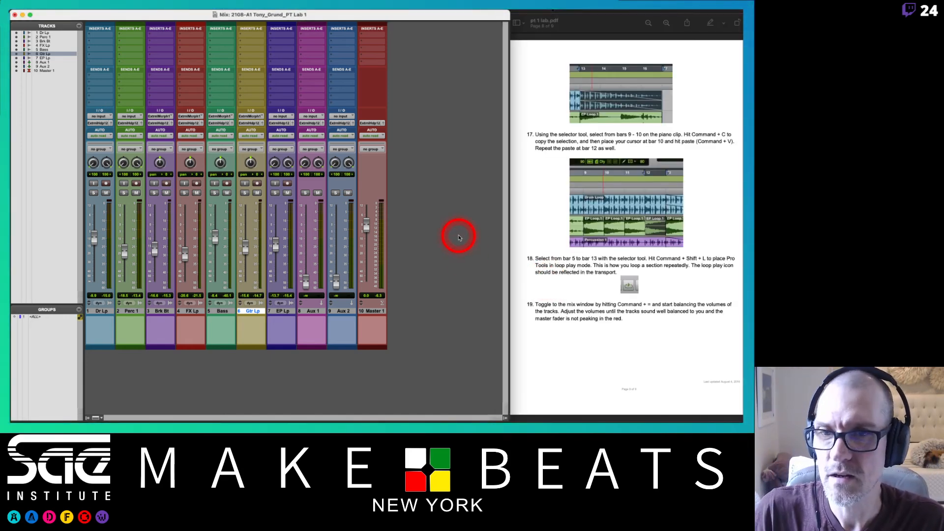
Play the arrangement from the beginning in the Edit window and check the track and master levels in the Mix window
{"action": "key", "text": "super+equal"}
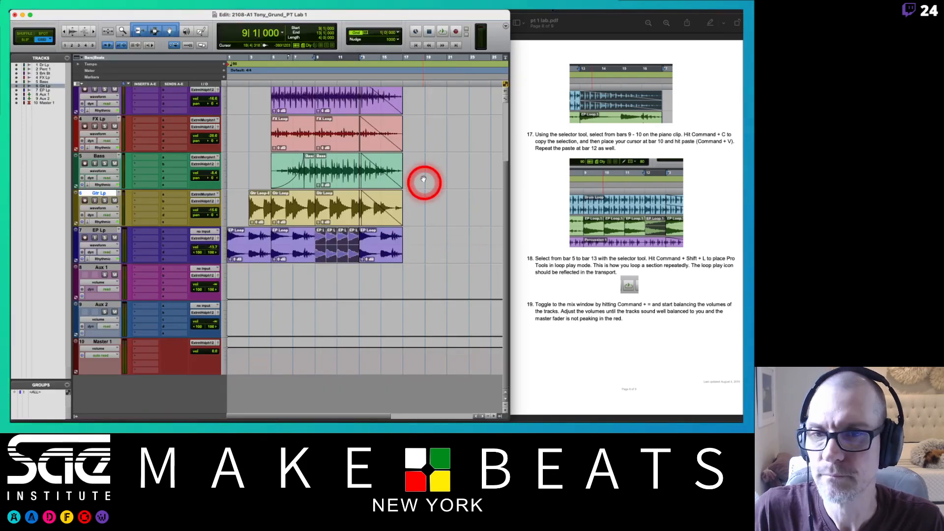
{"action": "scroll", "coordinate": [424, 179], "scroll_direction": "up", "scroll_amount": 3}
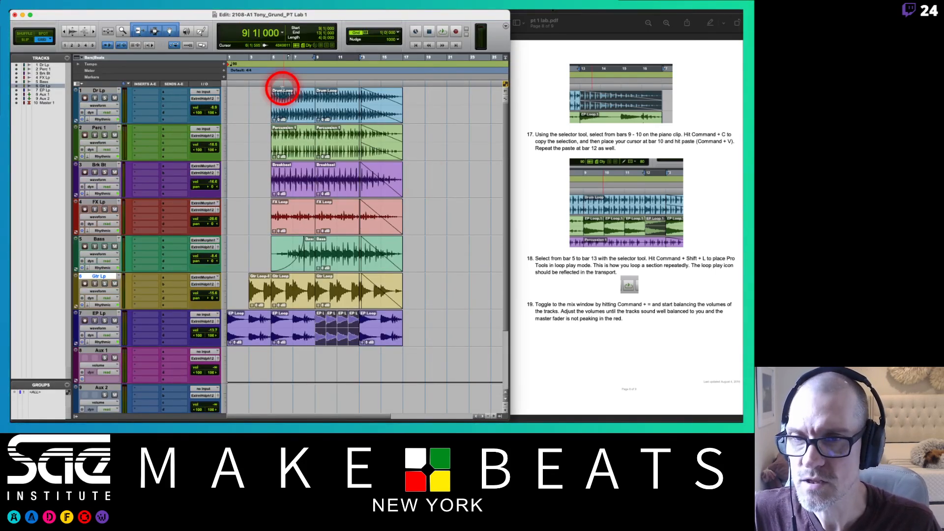
{"action": "key", "text": "Return"}
{"action": "key", "text": "space"}
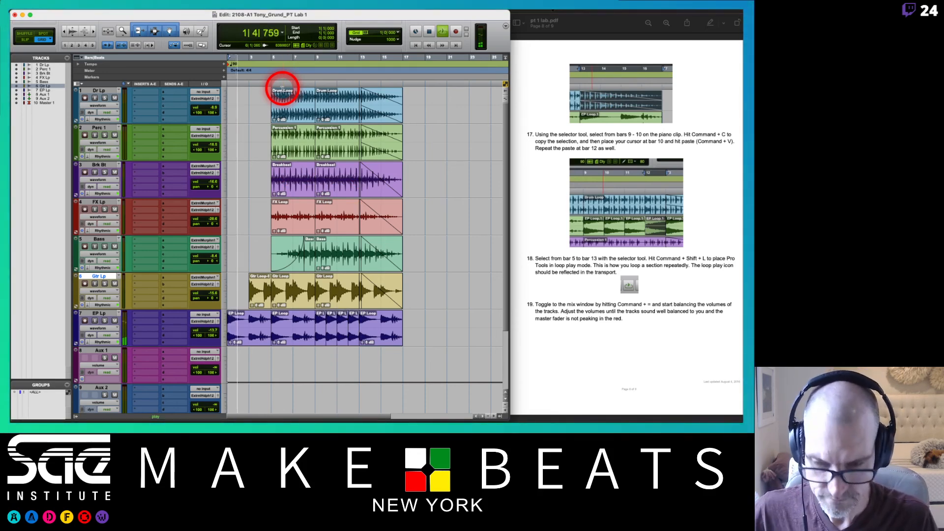
{"action": "key", "text": "super+equal"}
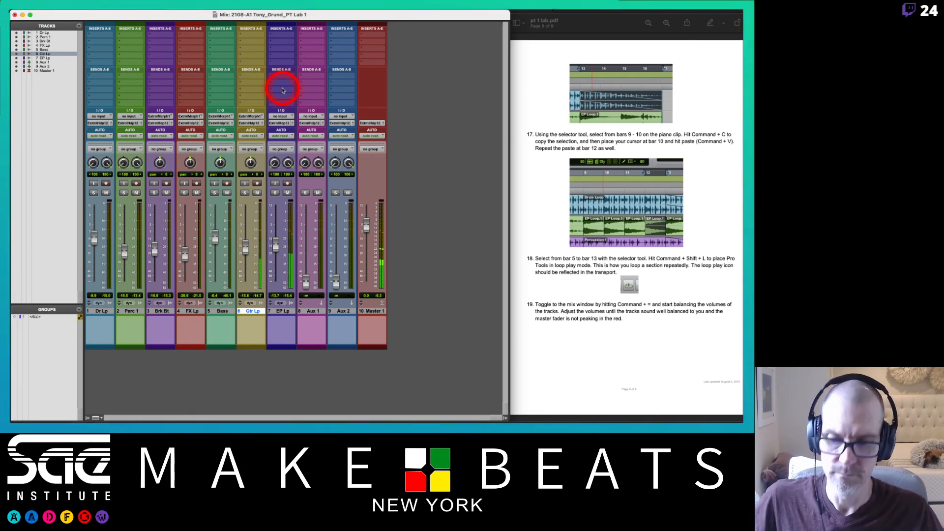
{"action": "key", "text": "super+equal"}
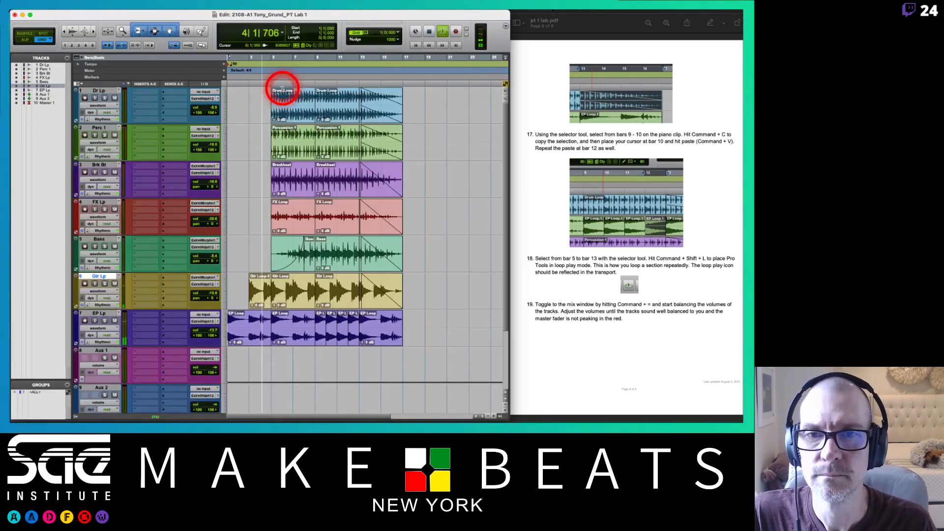
{"action": "key", "text": "super+equal"}
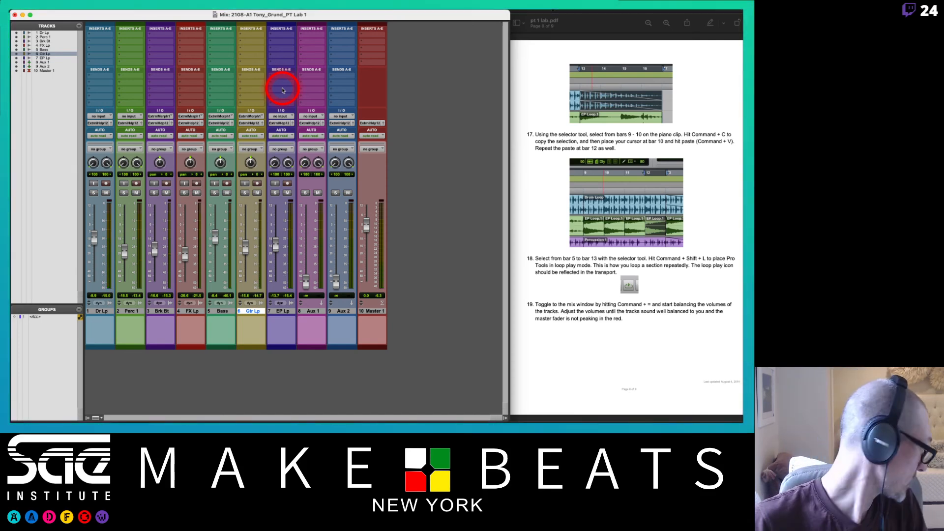
In the Edit window, delete bar 12 from the Dr Lp, Perc 1, Brk Bt, FX Lp, Bass and Gtr Lp tracks, leaving EP Lp alone
{"action": "key", "text": "super+equal"}
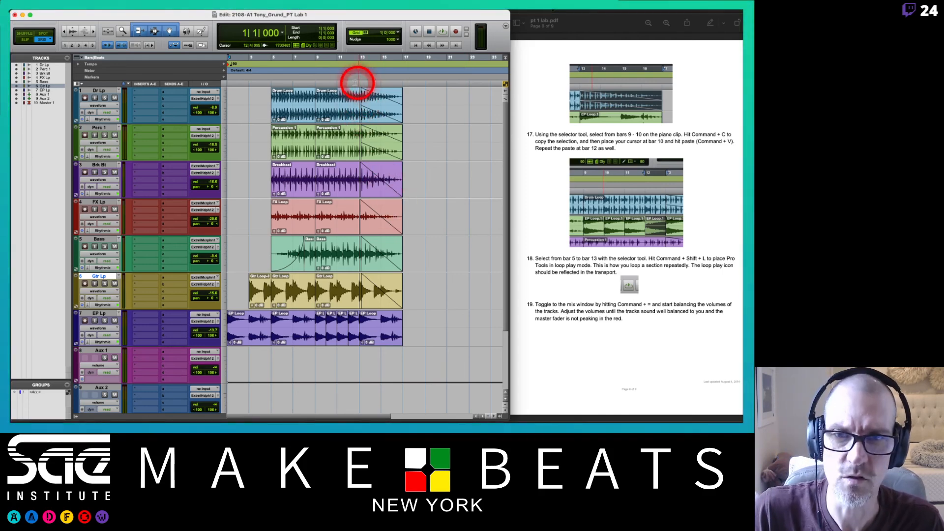
{"action": "key", "text": "t"}
{"action": "key", "text": "t"}
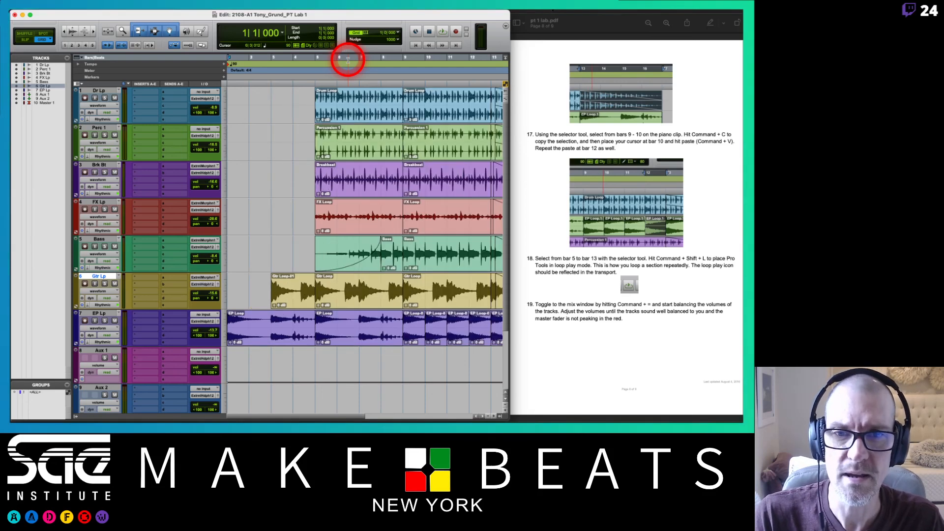
{"action": "scroll", "coordinate": [386, 135], "scroll_direction": "right", "scroll_amount": 5}
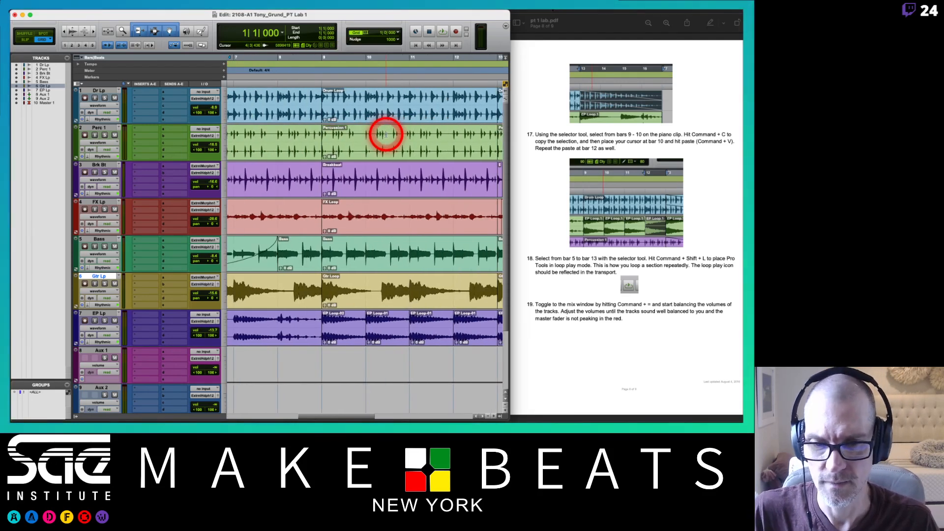
{"action": "scroll", "coordinate": [386, 134], "scroll_direction": "right", "scroll_amount": 5}
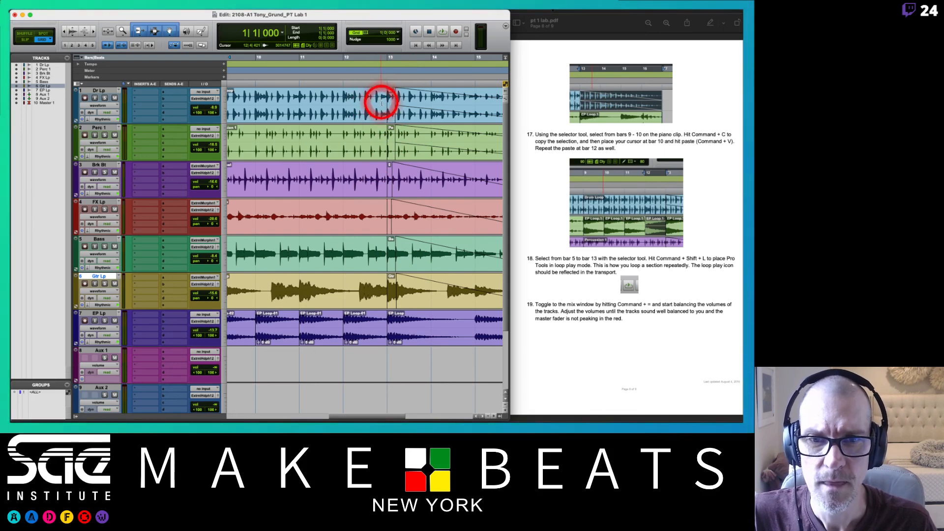
{"action": "left_click_drag", "start_coordinate": [382, 103], "coordinate": [346, 114]}
{"action": "left_click_drag", "start_coordinate": [385, 143], "coordinate": [347, 143]}
{"action": "left_click_drag", "start_coordinate": [345, 178], "coordinate": [379, 246]}
{"action": "key", "text": "Delete"}
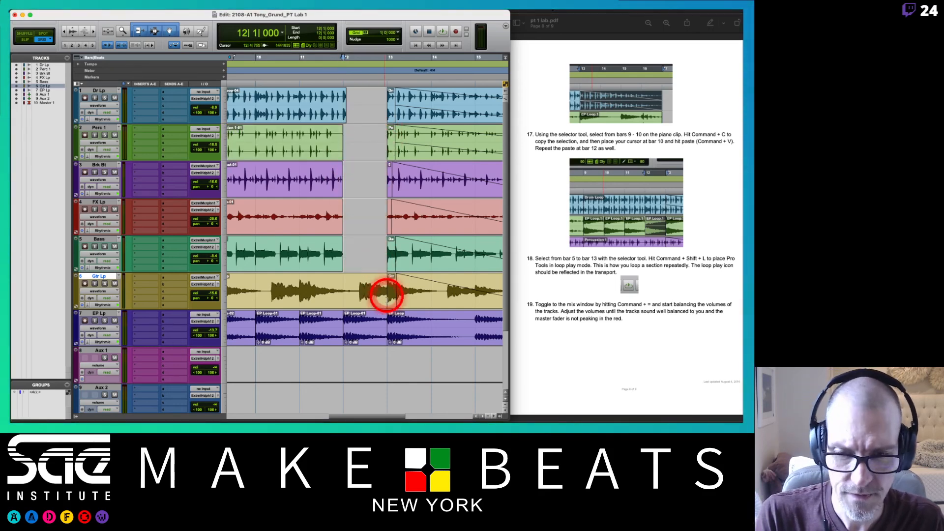
{"action": "left_click_drag", "start_coordinate": [386, 288], "coordinate": [337, 290]}
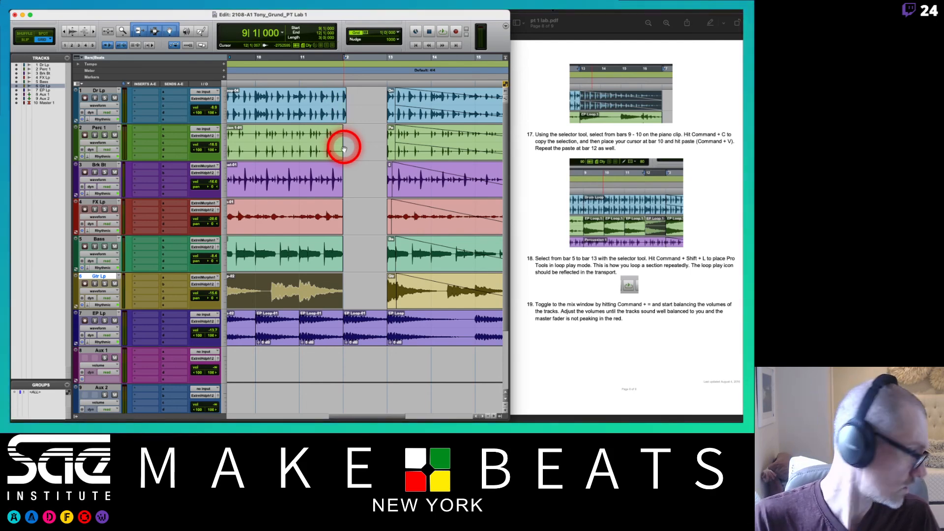
Play the arrangement from bar 9 to hear the break at bar 12, with the timeline zoomed around it
{"action": "key", "text": "r"}
{"action": "key", "text": "r"}
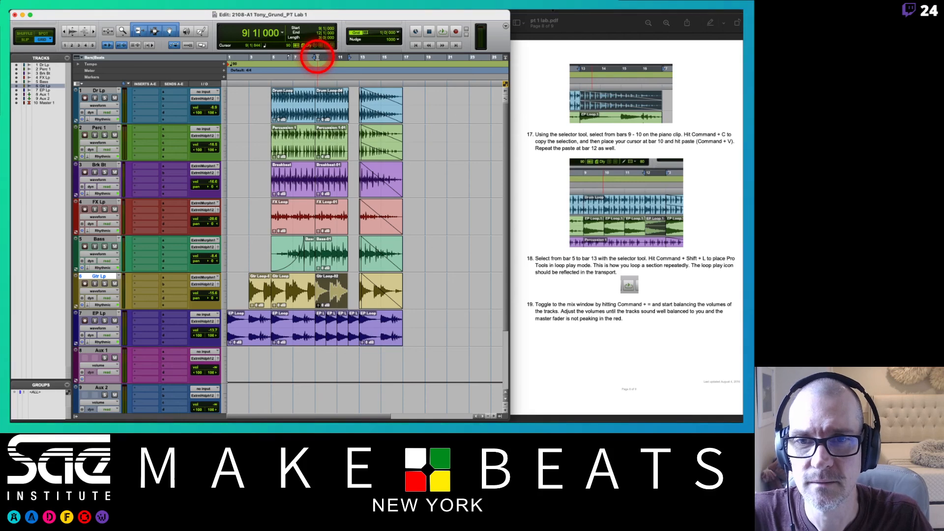
{"action": "key", "text": "space"}
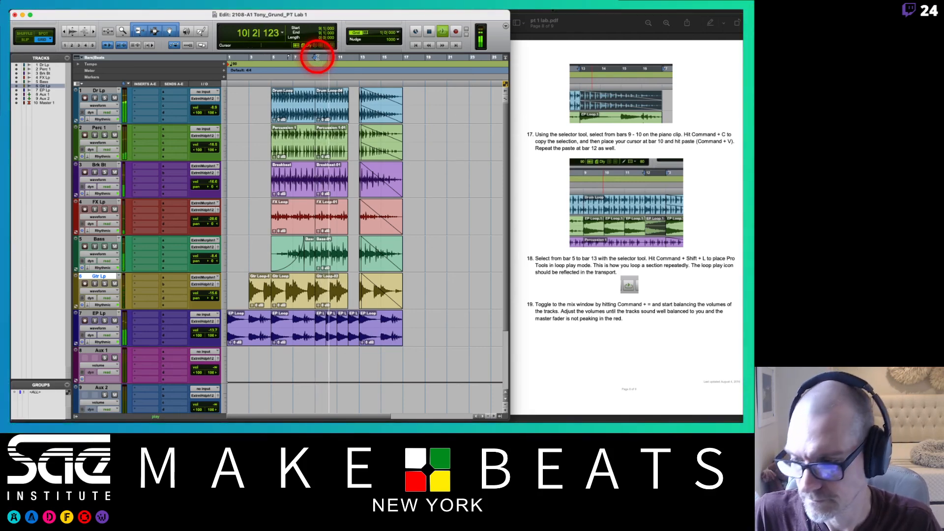
{"action": "key", "text": "t"}
{"action": "key", "text": "t"}
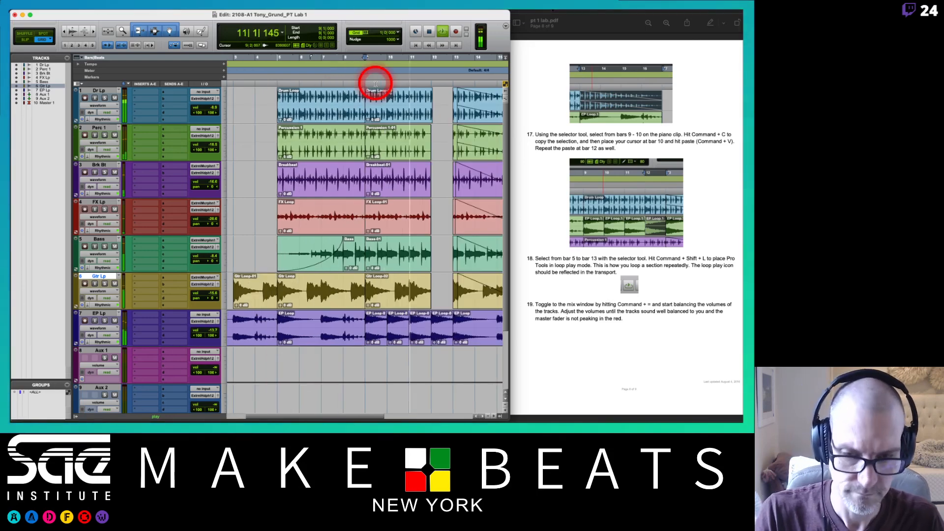
Follow playback through the empty bar 12 to the restart at bar 13 and stop
{"action": "scroll", "coordinate": [404, 167], "scroll_direction": "right", "scroll_amount": 3}
{"action": "scroll", "coordinate": [404, 167], "scroll_direction": "right", "scroll_amount": 3}
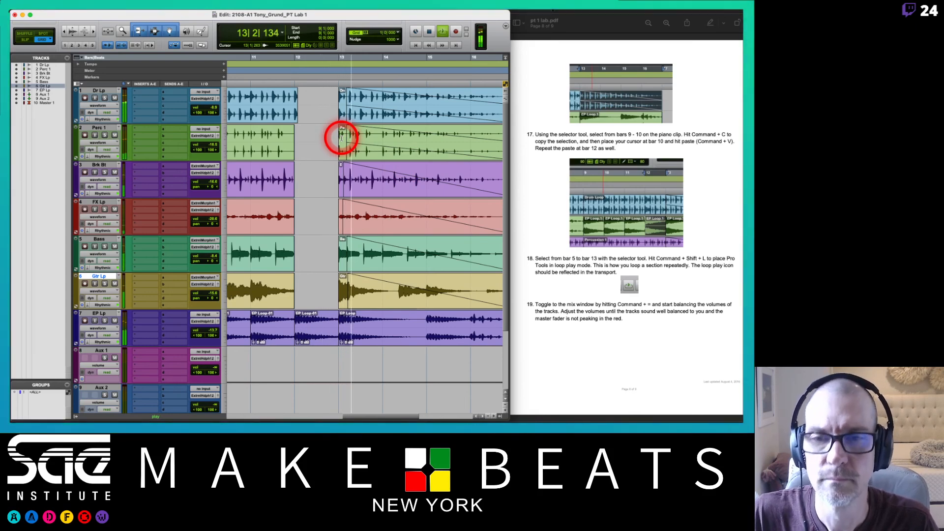
{"action": "key", "text": "space"}
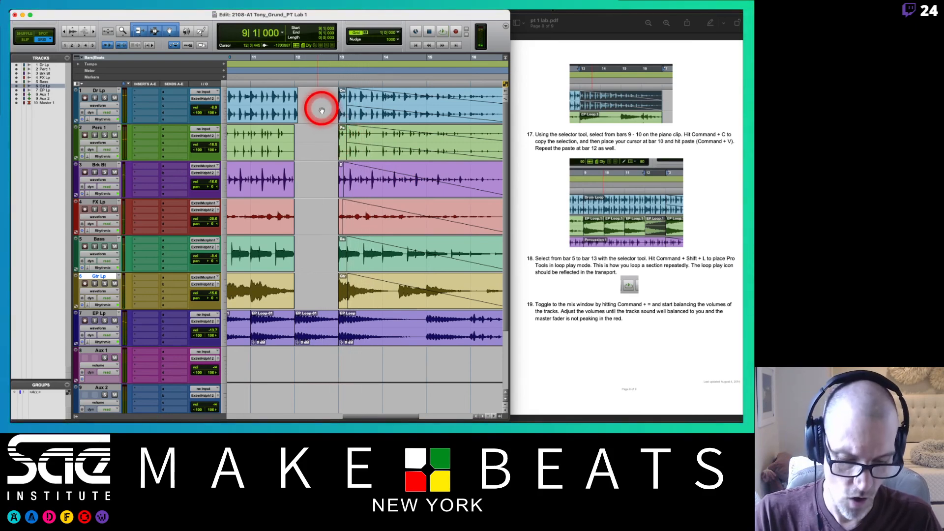
Extend the end of the Dr Lp drum clip across the bar 12 gap to bar 13
{"action": "key", "text": "super+]"}
{"action": "scroll", "coordinate": [353, 104], "scroll_direction": "left", "scroll_amount": 5}
{"action": "scroll", "coordinate": [351, 105], "scroll_direction": "right", "scroll_amount": 1}
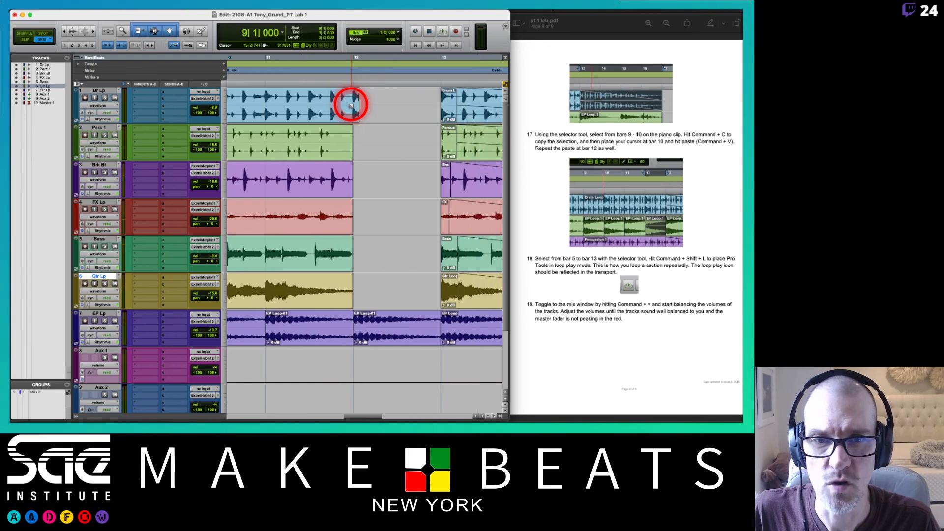
{"action": "left_click_drag", "start_coordinate": [358, 102], "coordinate": [420, 98]}
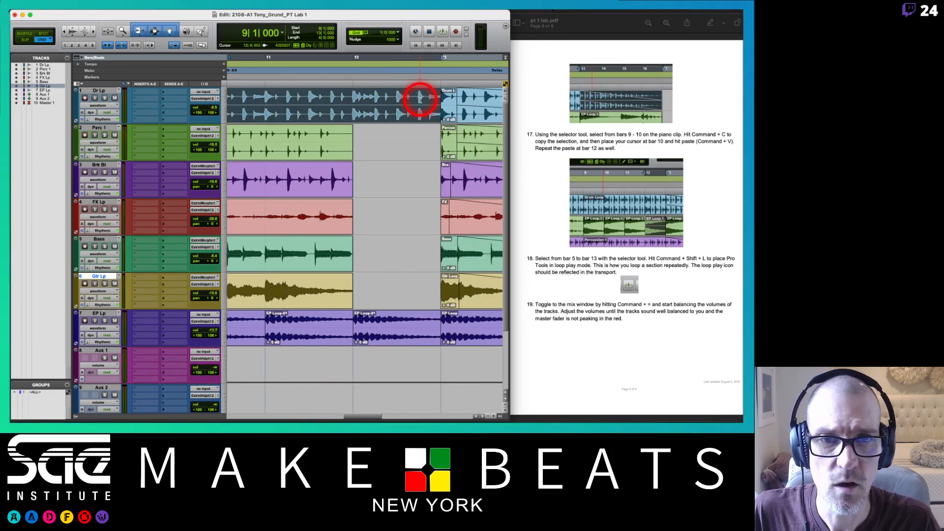
{"action": "left_click", "coordinate": [427, 97]}
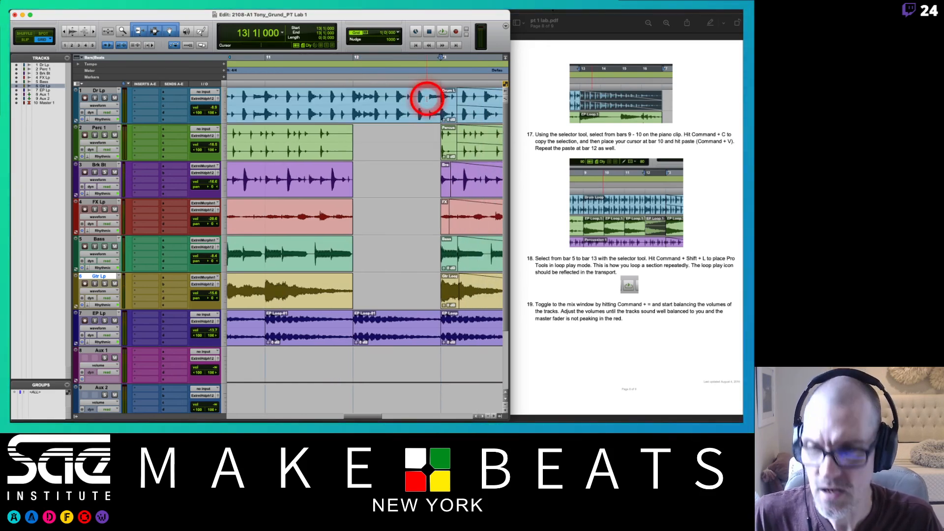
In Slip mode, delete the Dr Lp audio from just after the bar 12 downbeat to 12|3|929, keeping the pickup into bar 13
{"action": "left_click_drag", "start_coordinate": [429, 98], "coordinate": [413, 101]}
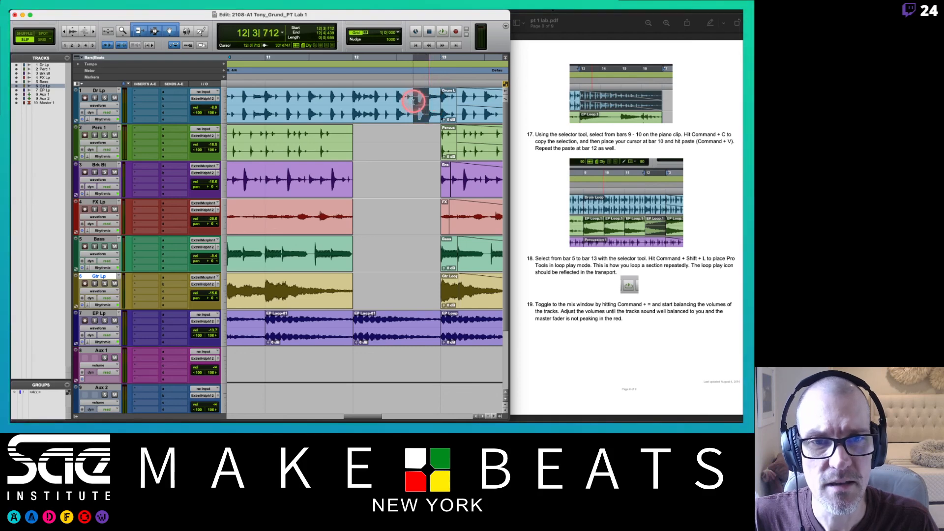
{"action": "left_click", "coordinate": [417, 97]}
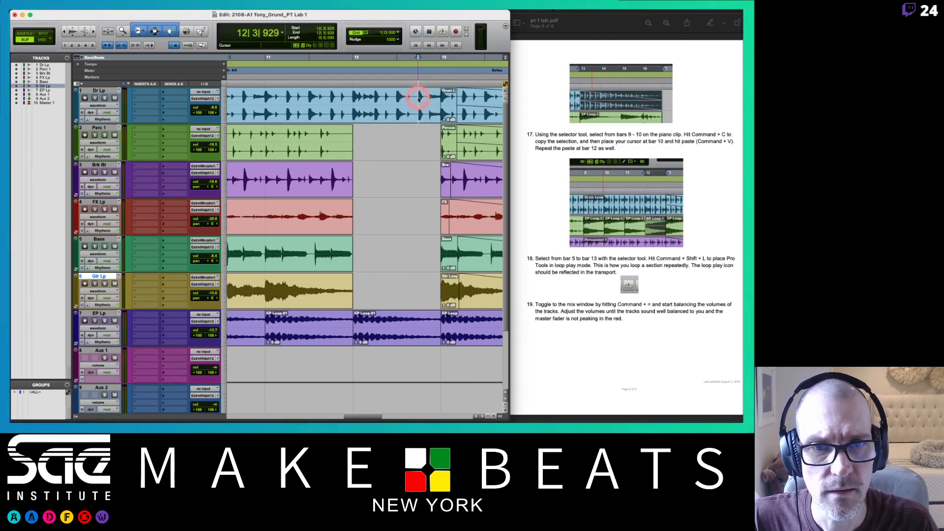
{"action": "left_click_drag", "start_coordinate": [419, 97], "coordinate": [358, 114]}
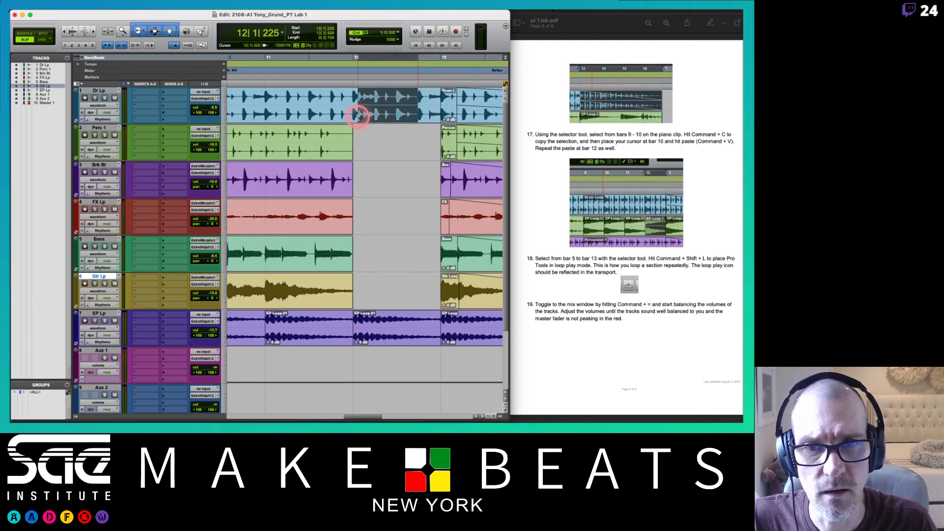
{"action": "key", "text": "Delete"}
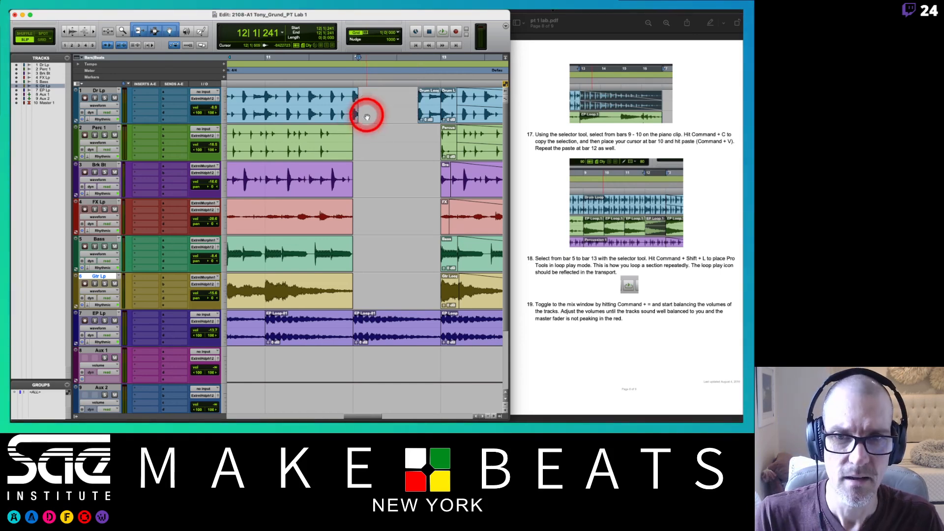
Extend the Dr Lp clip end after the bar 12 downbeat to about 12|1|265 and add a short fade-out from 12|1|234
{"action": "key", "text": "super+bracketright"}
{"action": "key", "text": "super+bracketright"}
{"action": "key", "text": "super+bracketright"}
{"action": "key", "text": "super+bracketright"}
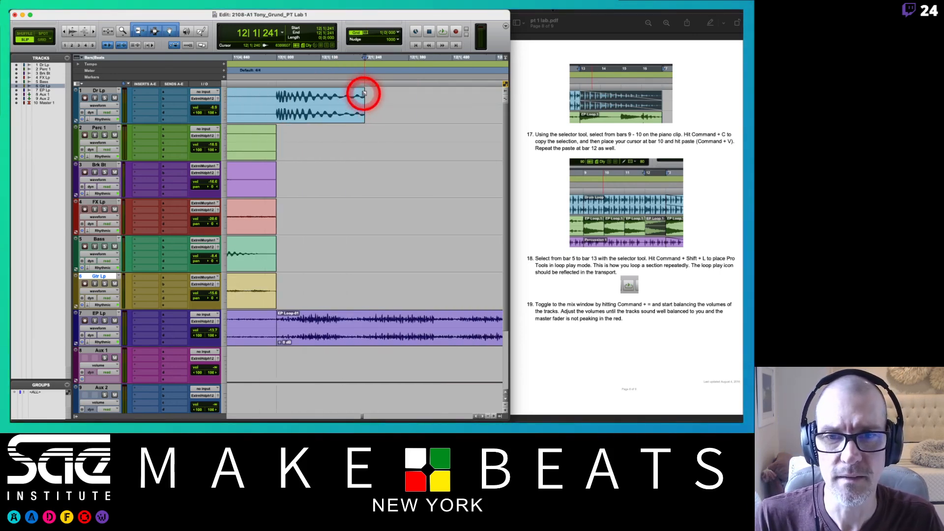
{"action": "double_click", "coordinate": [362, 103]}
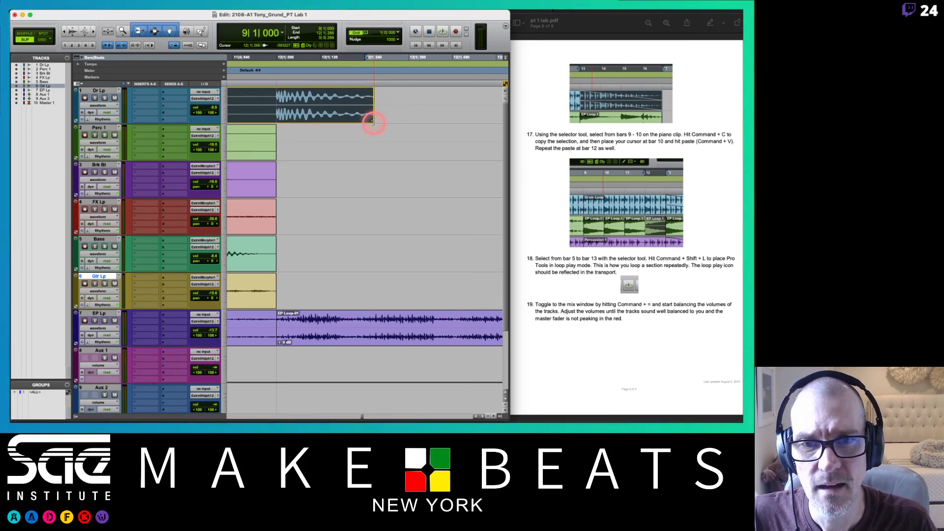
{"action": "left_click_drag", "start_coordinate": [372, 89], "coordinate": [363, 90]}
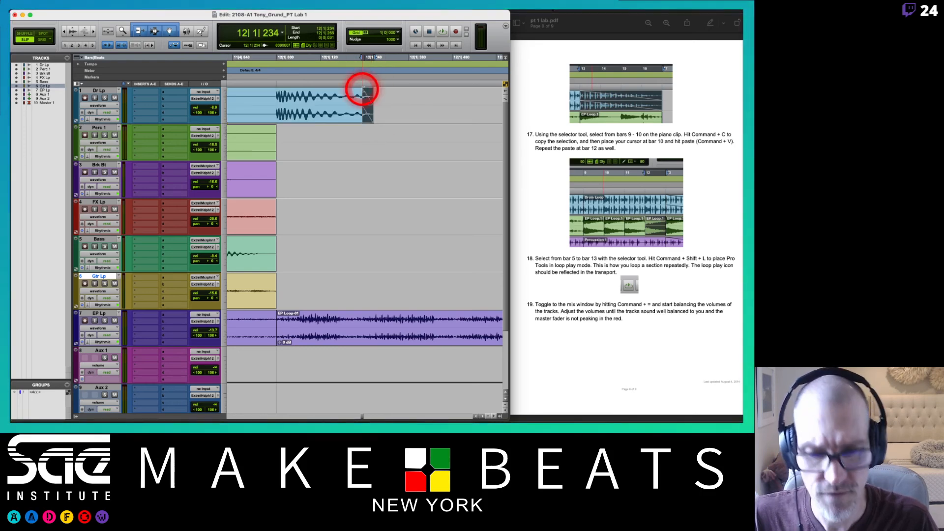
{"action": "key", "text": "r"}
{"action": "key", "text": "r"}
{"action": "key", "text": "r"}
{"action": "key", "text": "r"}
{"action": "key", "text": "r"}
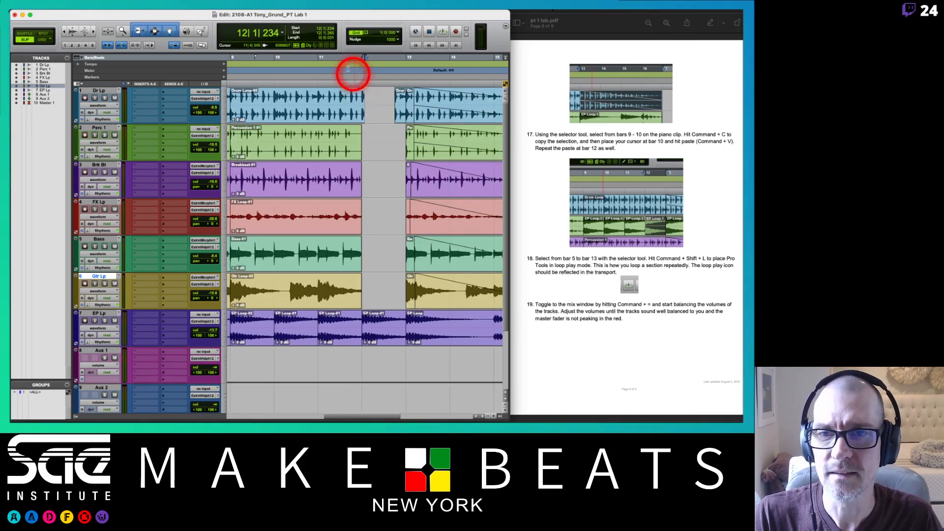
Play the arrangement from bar 11 to hear the edited drum break, and stop around bar 15
{"action": "left_click", "coordinate": [319, 59]}
{"action": "key", "text": "space"}
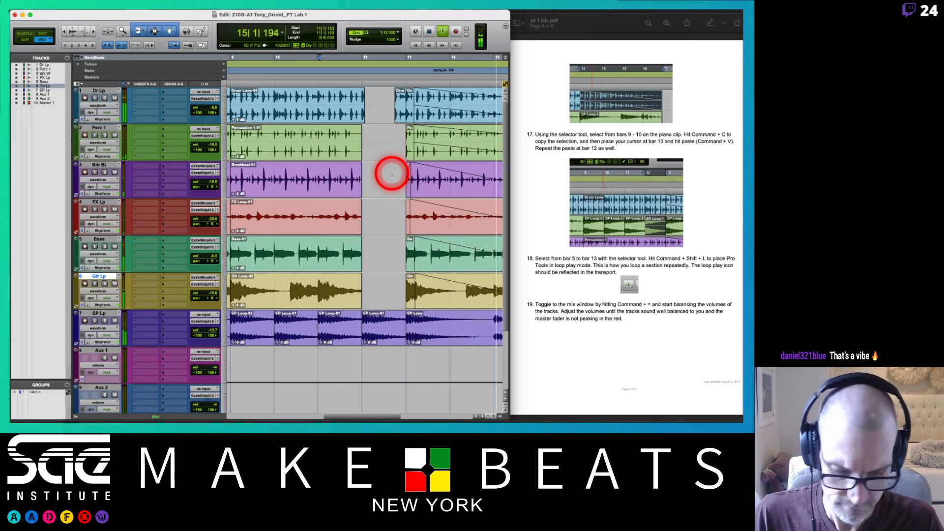
{"action": "key", "text": "space"}
Capture a screenshot of the full arrangement in the Edit window and another of all channel strips in the Mix window
{"action": "key", "text": "super+bracketleft"}
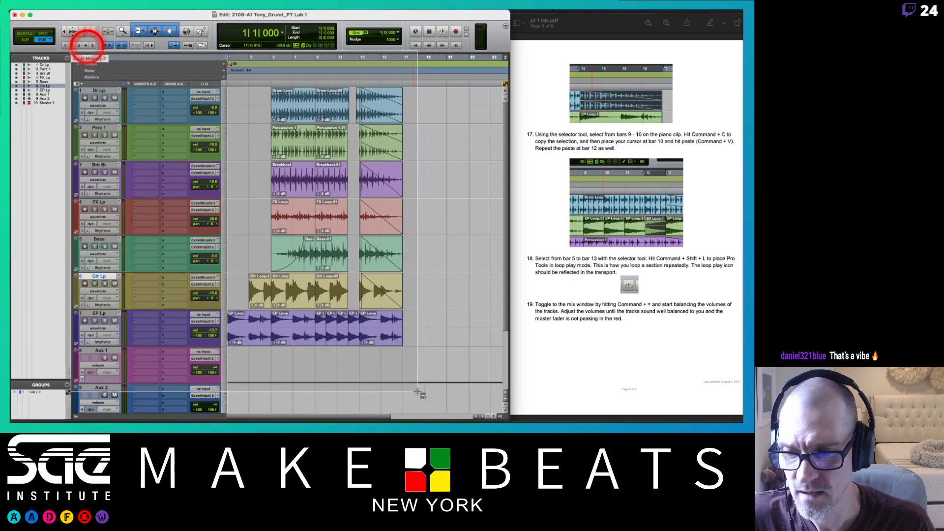
{"action": "key", "text": "super+shift+3"}
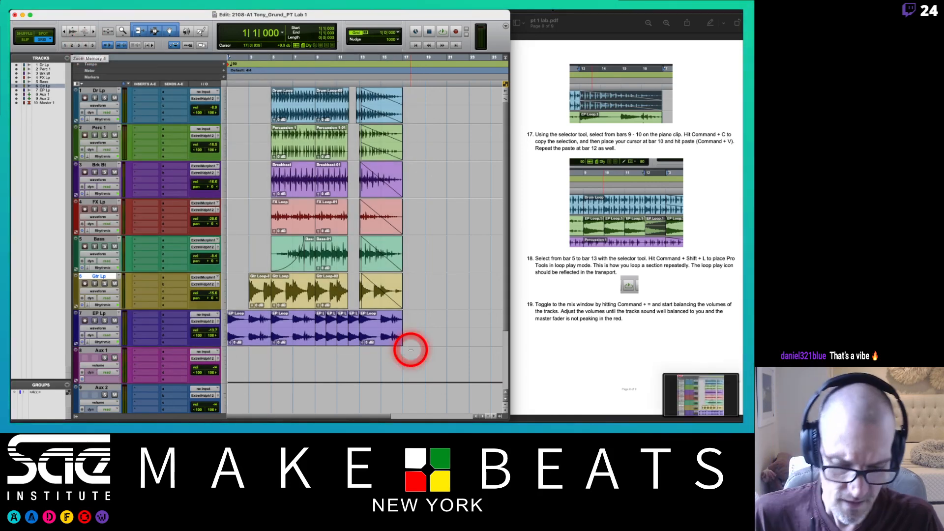
{"action": "key", "text": "super+equal"}
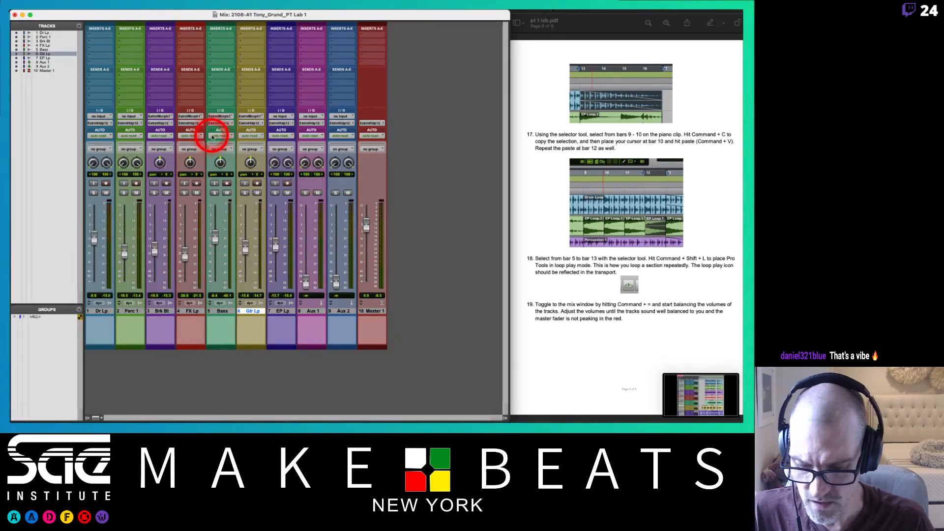
{"action": "left_click_drag", "start_coordinate": [81, 19], "coordinate": [391, 357]}
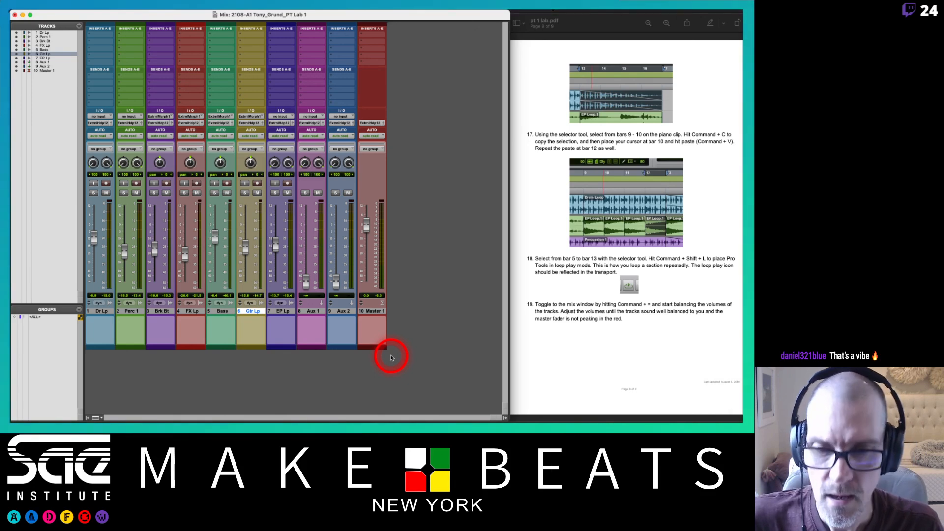
Switch to the PT 1 Lab assignment page in Safari and start the assignment with its file upload form
{"action": "key", "text": "super+Tab"}
{"action": "key", "text": "super+Tab"}
{"action": "key", "text": "super+Tab"}
{"action": "key", "text": "super+Tab"}
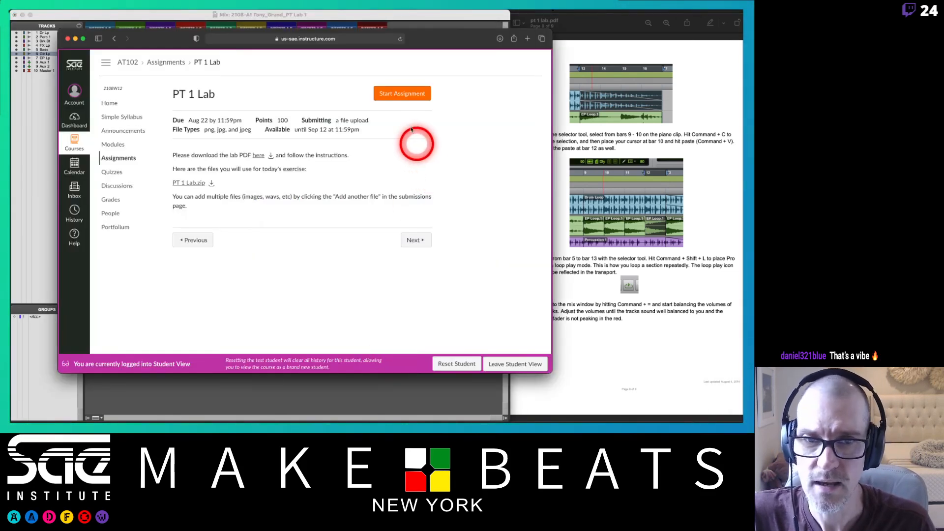
{"action": "scroll", "coordinate": [386, 186], "scroll_direction": "down", "scroll_amount": 1}
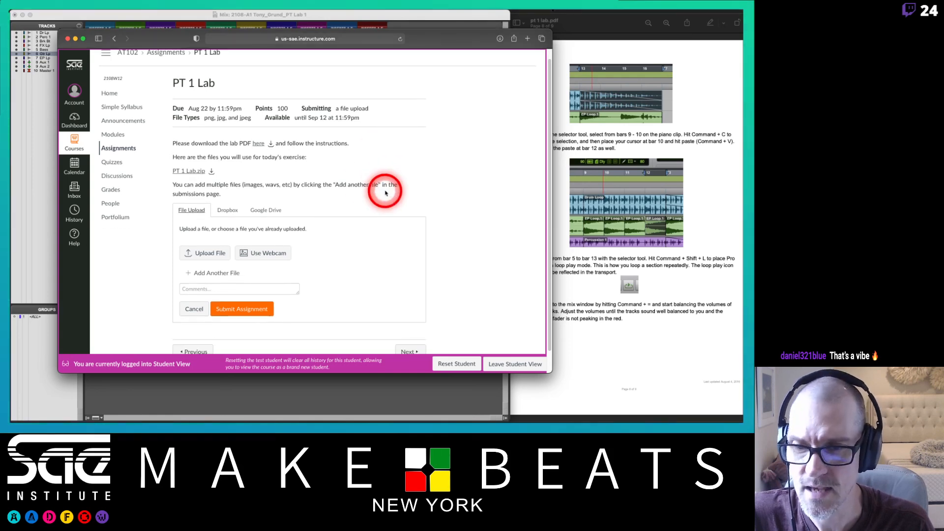
Attach the Desktop screenshot taken at 12.18.18 as the first file of the submission
{"action": "left_click", "coordinate": [202, 253]}
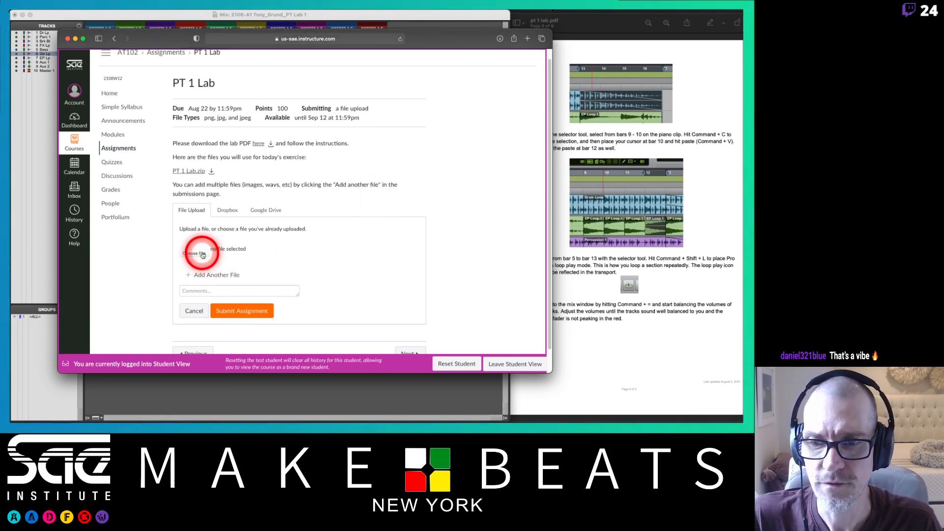
{"action": "left_click", "coordinate": [202, 255]}
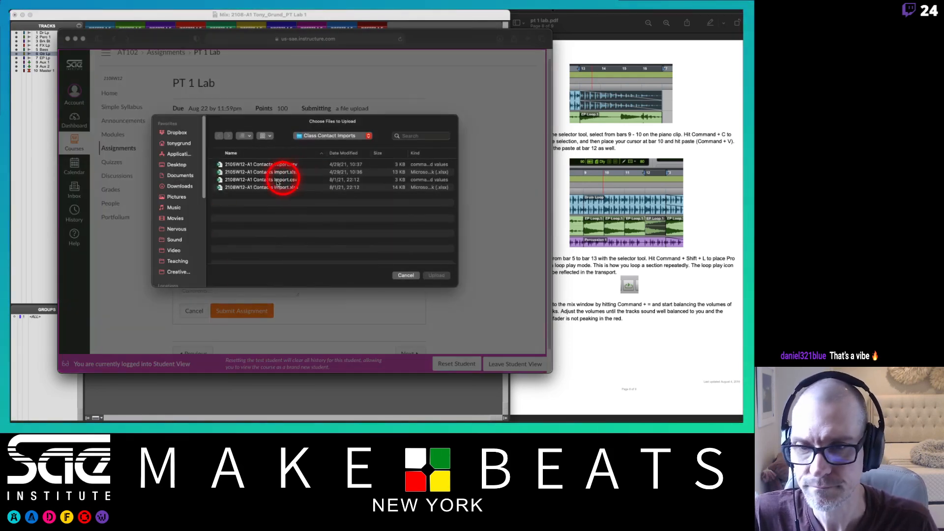
{"action": "left_click", "coordinate": [174, 165]}
{"action": "double_click", "coordinate": [258, 174]}
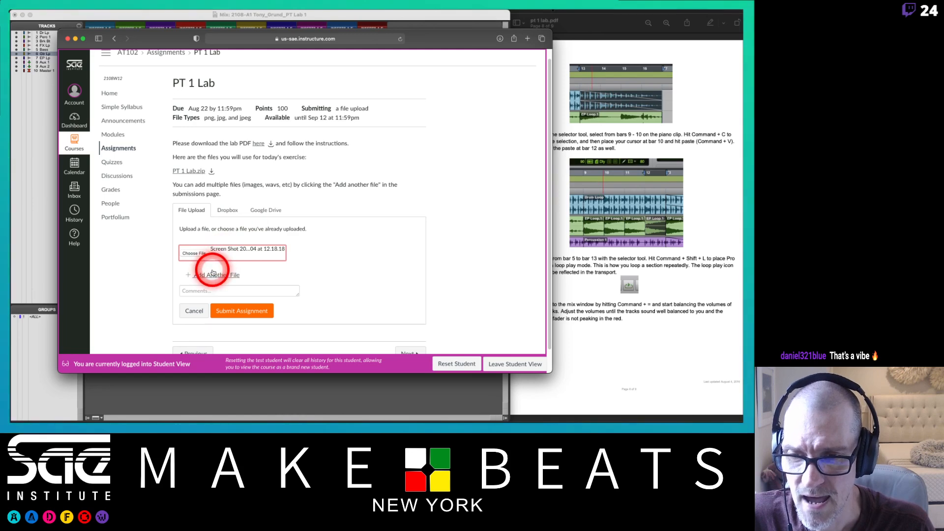
Add the screenshot taken at 12.18.26 as a second file and submit the assignment
{"action": "left_click", "coordinate": [213, 275]}
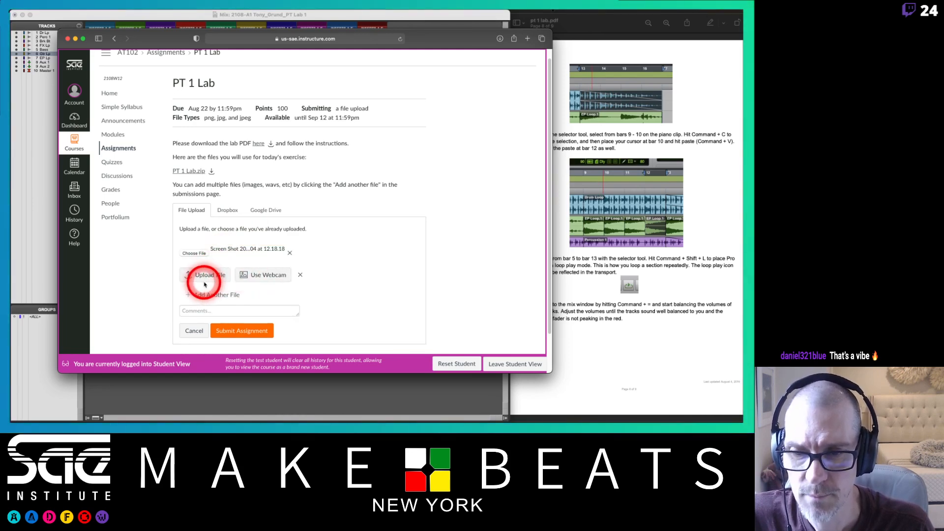
{"action": "left_click", "coordinate": [246, 230]}
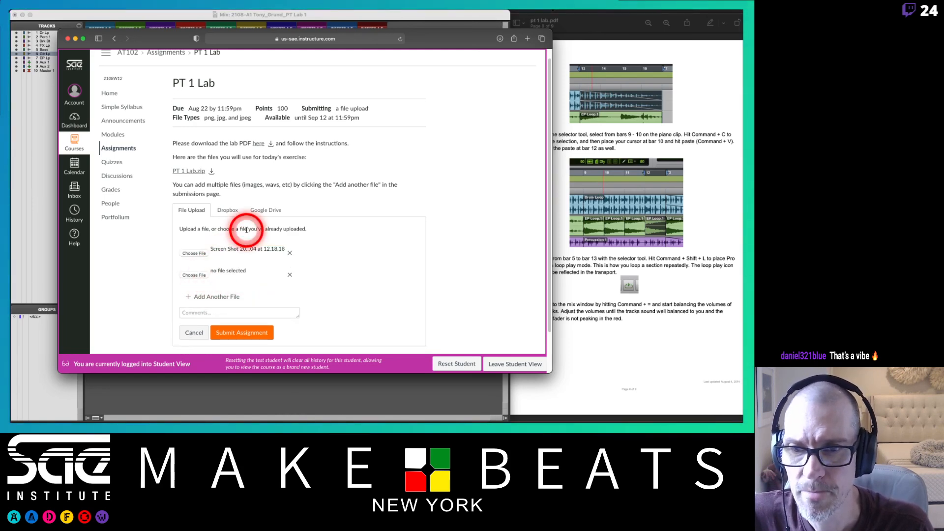
{"action": "left_click", "coordinate": [194, 274]}
{"action": "double_click", "coordinate": [283, 183]}
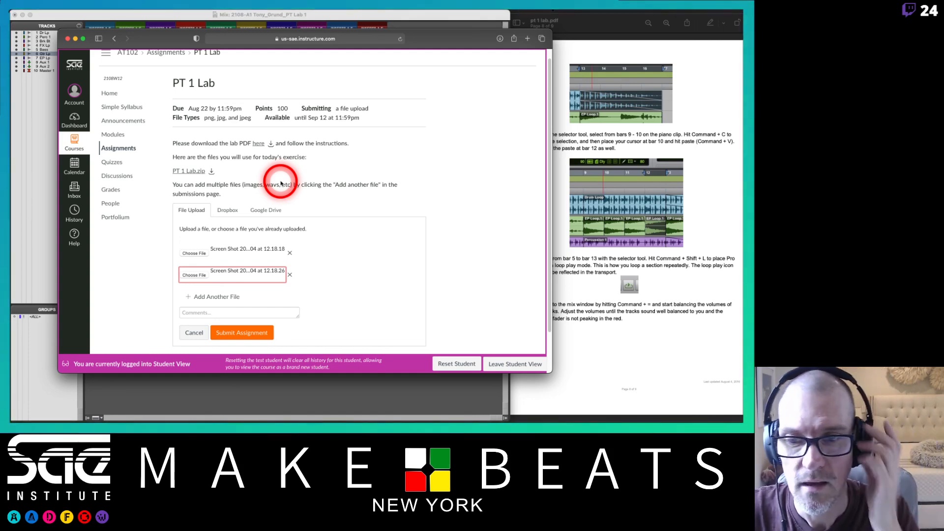
{"action": "scroll", "coordinate": [295, 196], "scroll_direction": "down", "scroll_amount": 2}
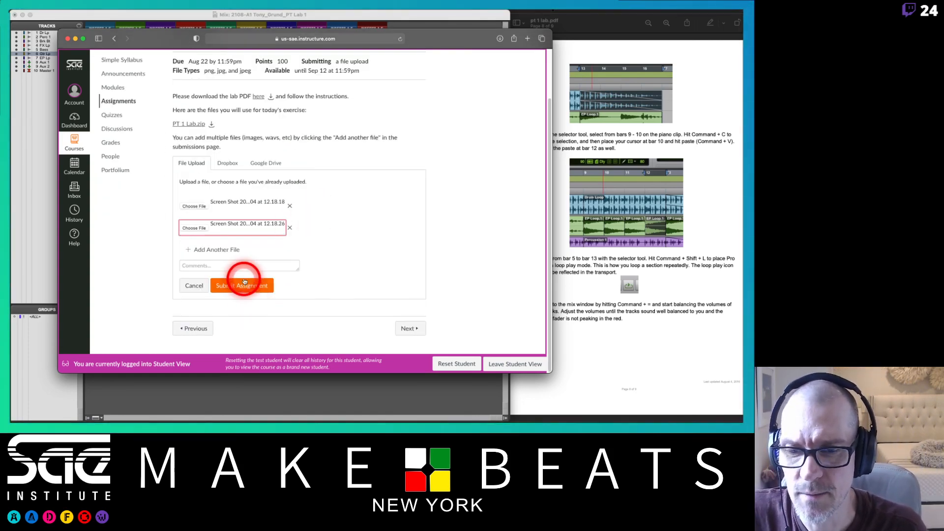
{"action": "left_click", "coordinate": [243, 286]}
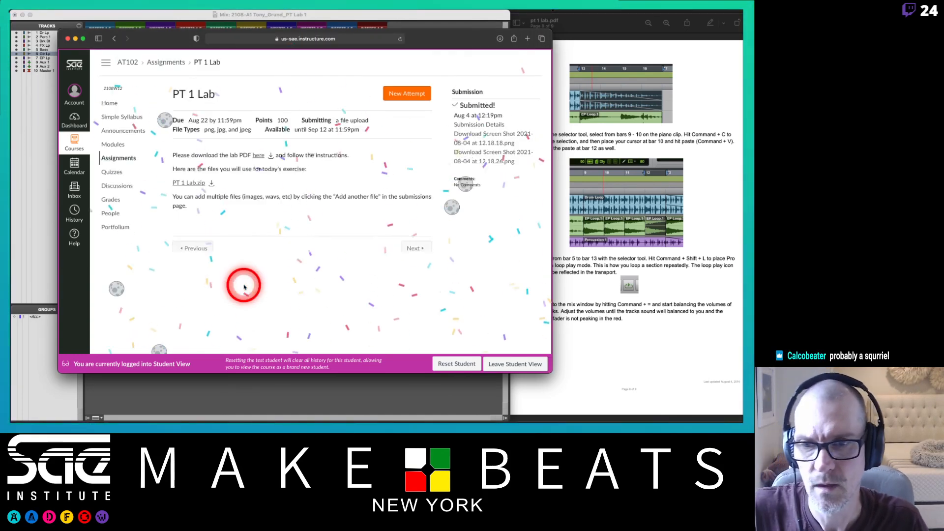
Start a new attempt at PT 1 Lab, try to download the 12.18.18 screenshot from the submission, and stay on the page
{"action": "left_click", "coordinate": [404, 93]}
{"action": "scroll", "coordinate": [411, 177], "scroll_direction": "down", "scroll_amount": 2}
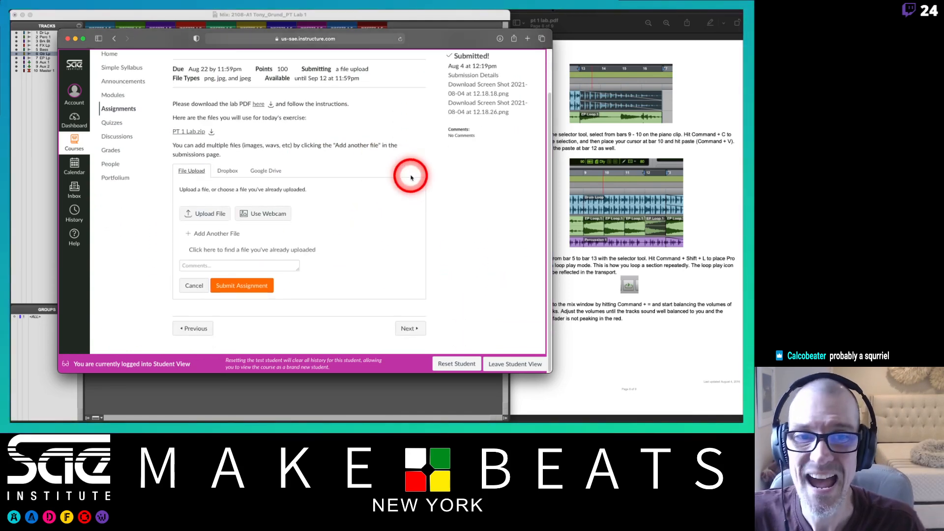
{"action": "left_click", "coordinate": [484, 94]}
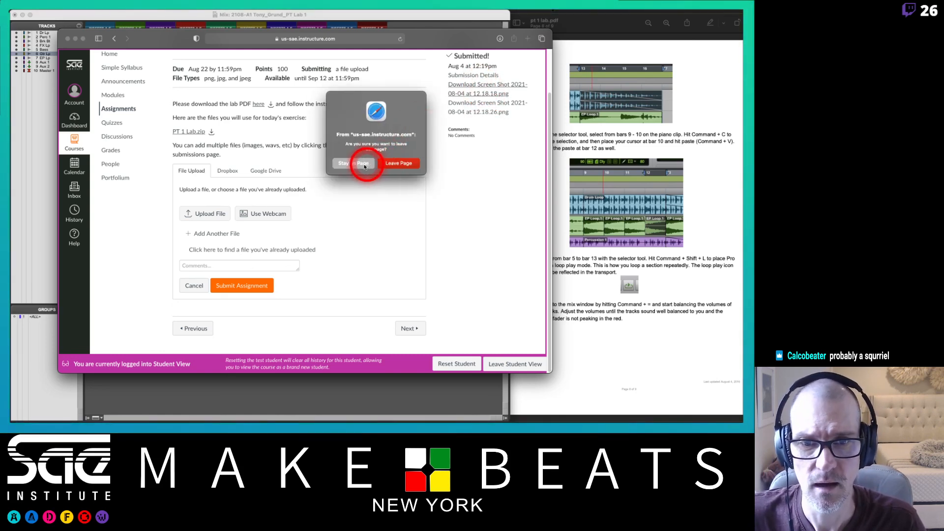
{"action": "left_click", "coordinate": [358, 164]}
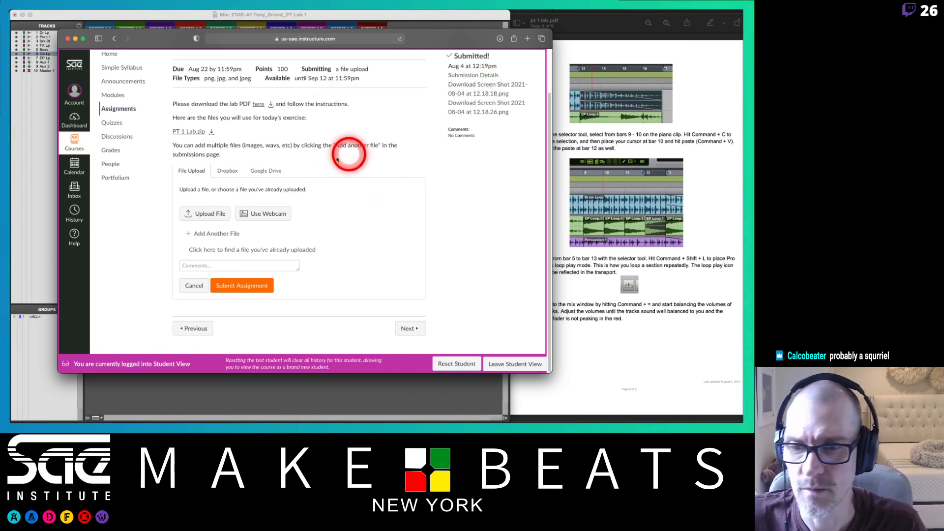
{"action": "left_click", "coordinate": [207, 214]}
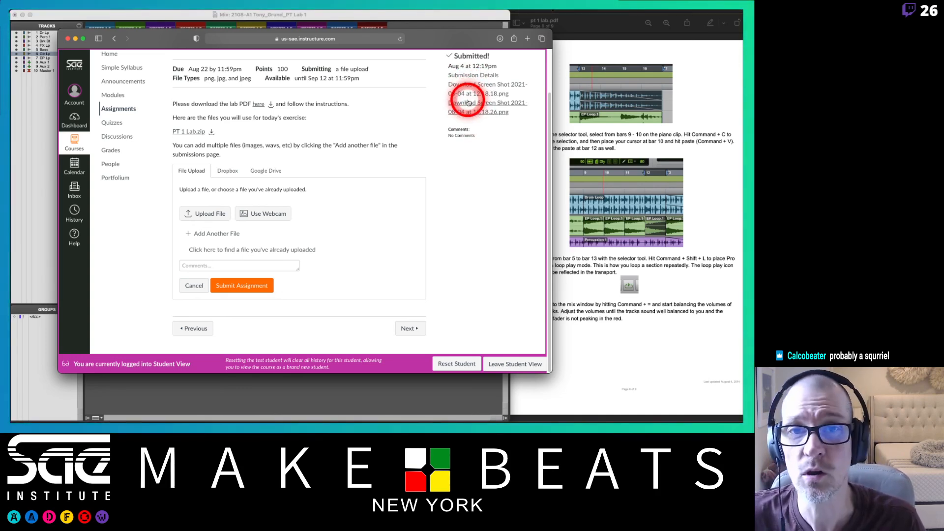
Look at the Dropbox and Google Drive submission options for the new attempt, returning to Dropbox
{"action": "left_click", "coordinate": [231, 170]}
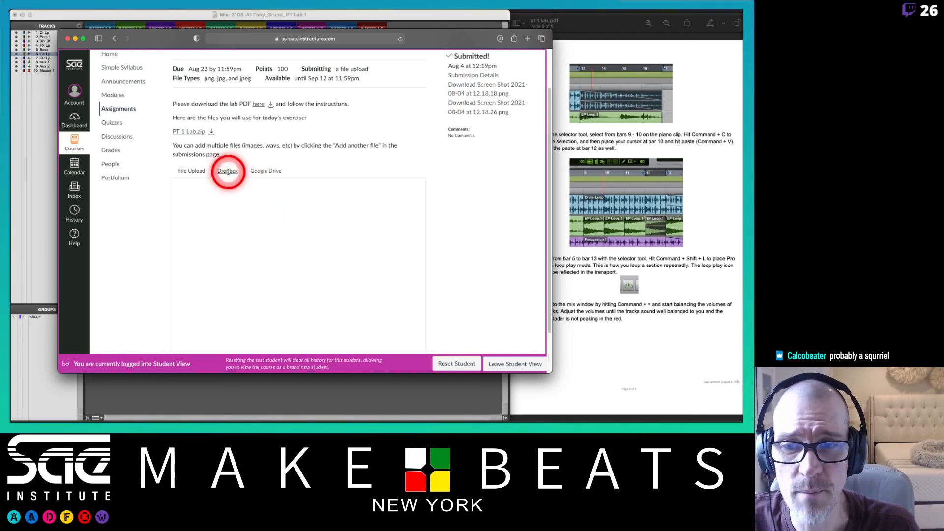
{"action": "left_click", "coordinate": [261, 171]}
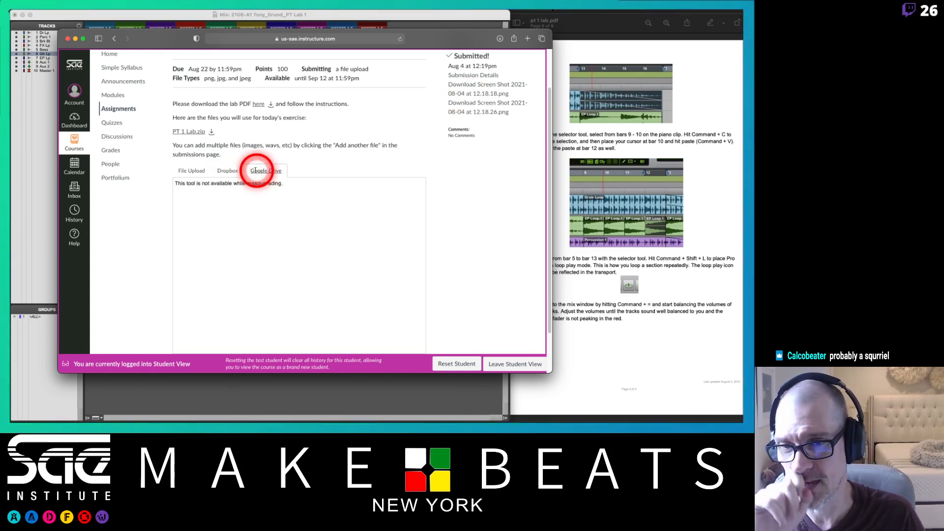
{"action": "left_click", "coordinate": [223, 171]}
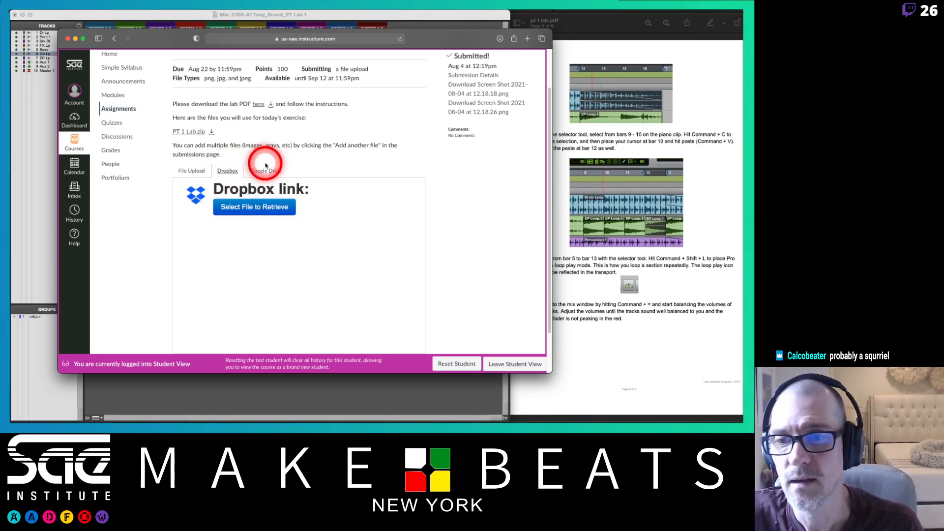
Return the new attempt to the file upload option and leave Student View, abandoning the open attempt
{"action": "left_click", "coordinate": [205, 171]}
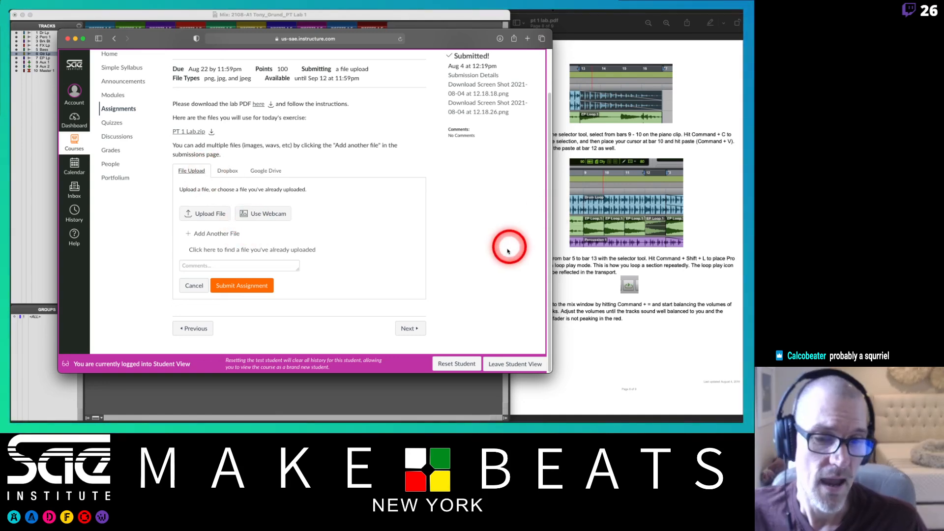
{"action": "left_click", "coordinate": [518, 363]}
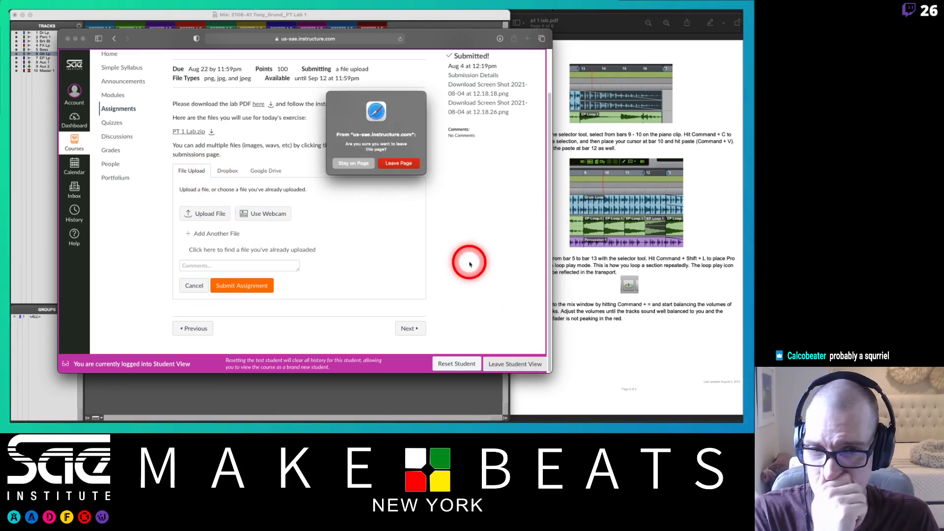
{"action": "left_click", "coordinate": [402, 167]}
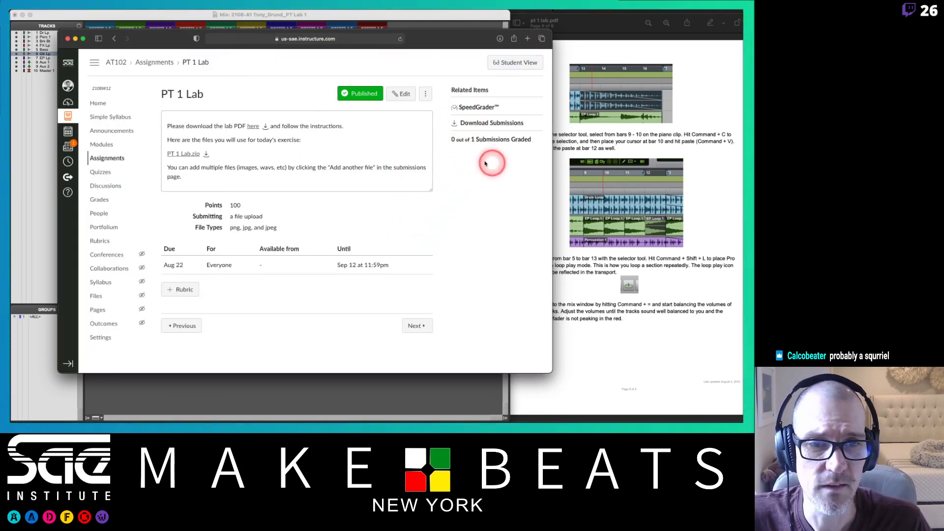
Open the test student's PT 1 Lab submission in SpeedGrader and look through the Edit window screenshot's tracks
{"action": "left_click", "coordinate": [475, 108]}
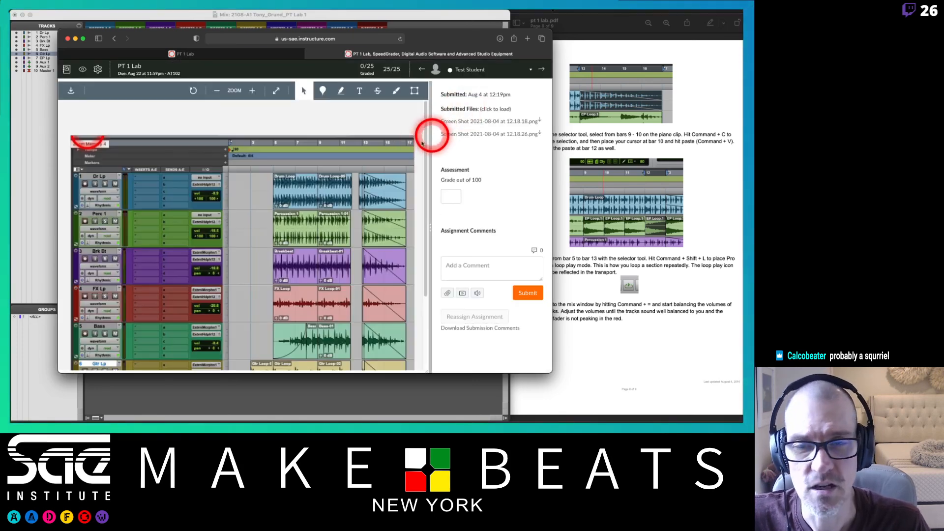
{"action": "scroll", "coordinate": [354, 251], "scroll_direction": "down", "scroll_amount": 4}
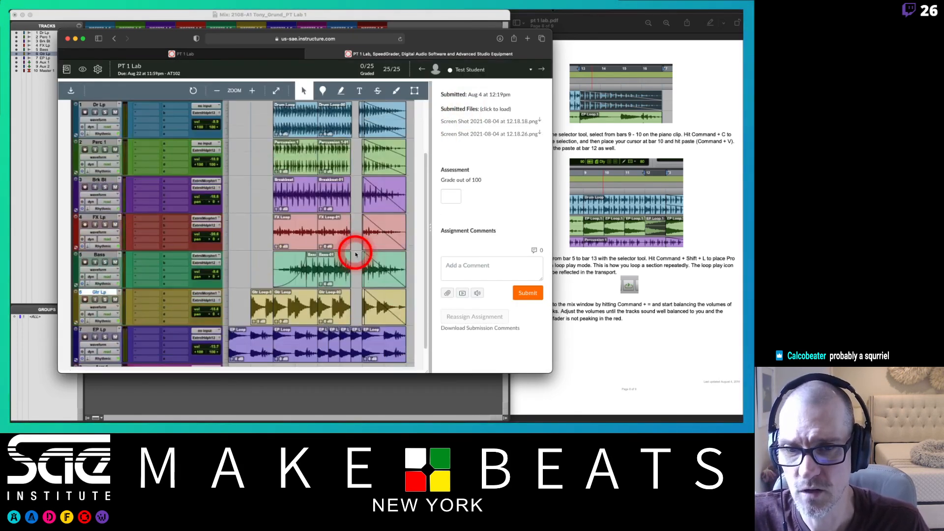
{"action": "scroll", "coordinate": [355, 251], "scroll_direction": "up", "scroll_amount": 5}
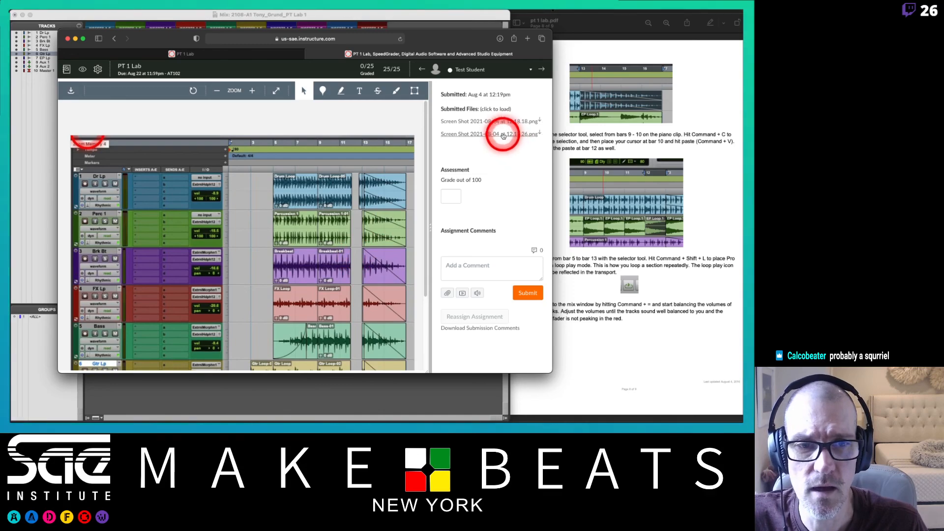
{"action": "scroll", "coordinate": [421, 158], "scroll_direction": "down", "scroll_amount": 2}
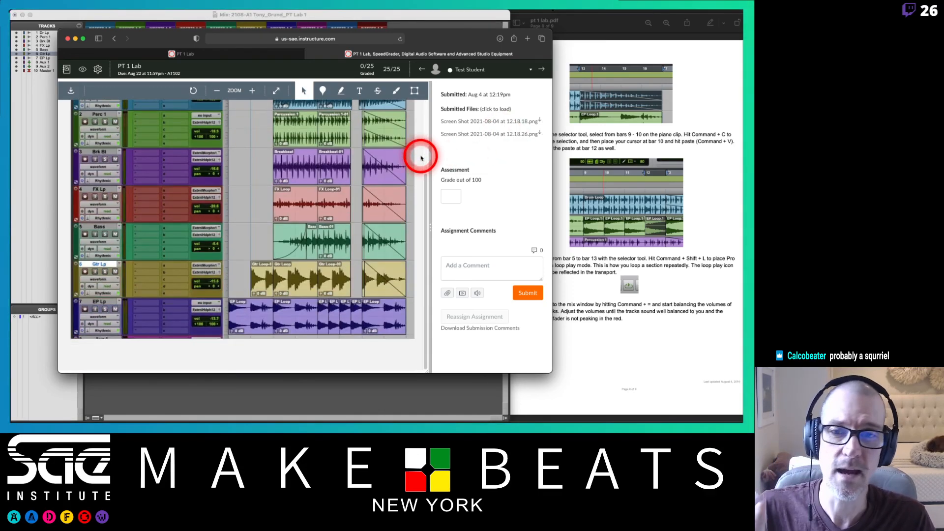
Load the second submitted file, the 12.18.26 screenshot, and examine the Mix window's faders and track names
{"action": "left_click", "coordinate": [463, 134]}
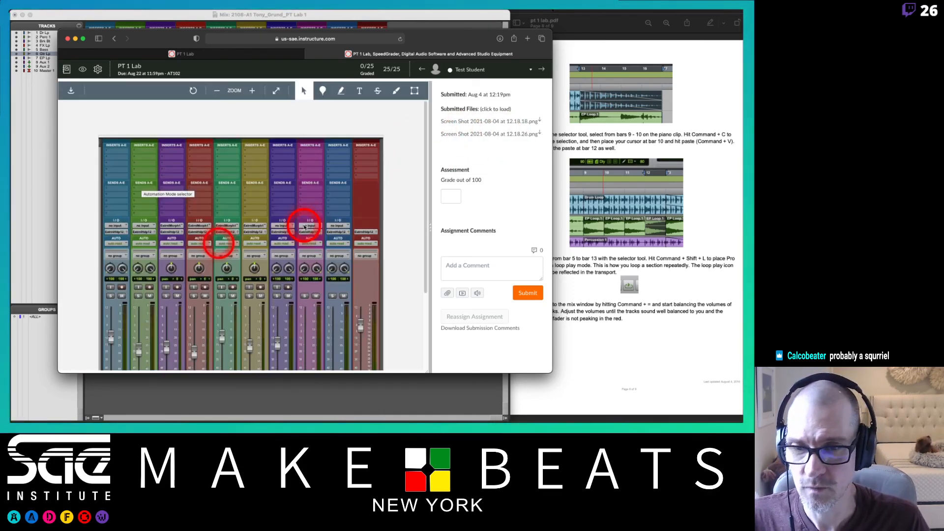
{"action": "scroll", "coordinate": [308, 222], "scroll_direction": "down", "scroll_amount": 4}
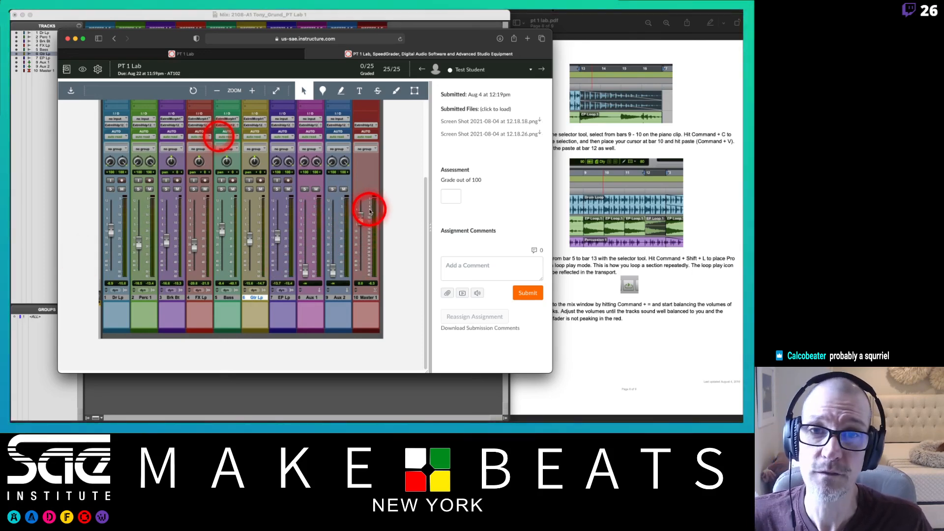
{"action": "scroll", "coordinate": [369, 211], "scroll_direction": "up", "scroll_amount": 4}
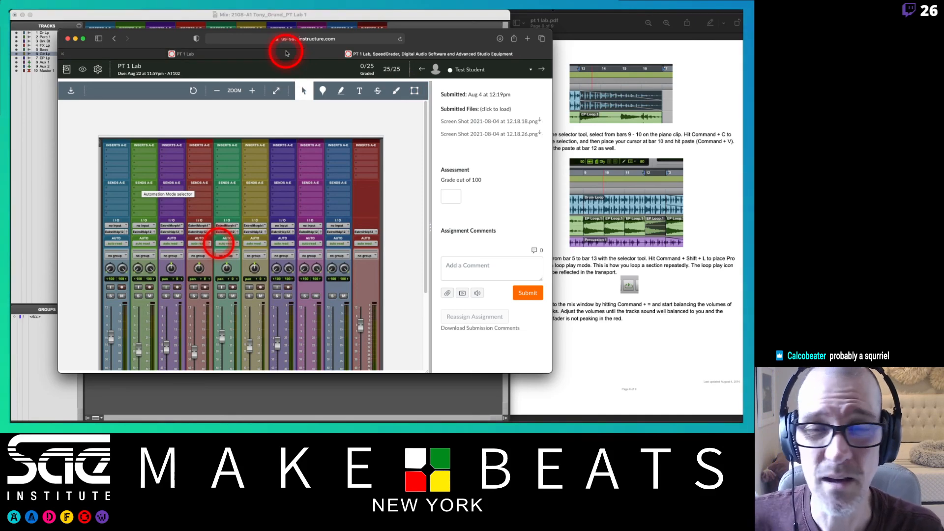
{"action": "mouse_move", "coordinate": [287, 53]}
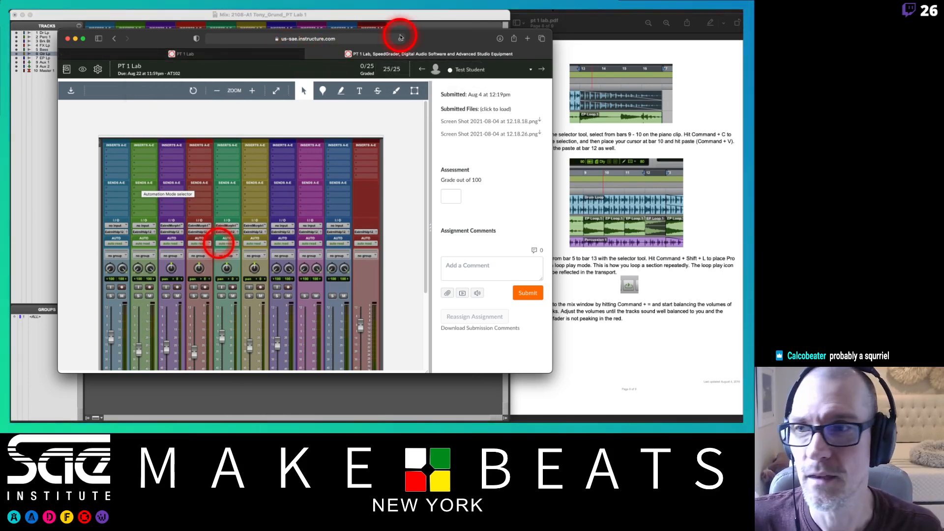
{"action": "key", "text": "super+Tab"}
{"action": "key", "text": "super+Tab"}
{"action": "key", "text": "super+Tab"}
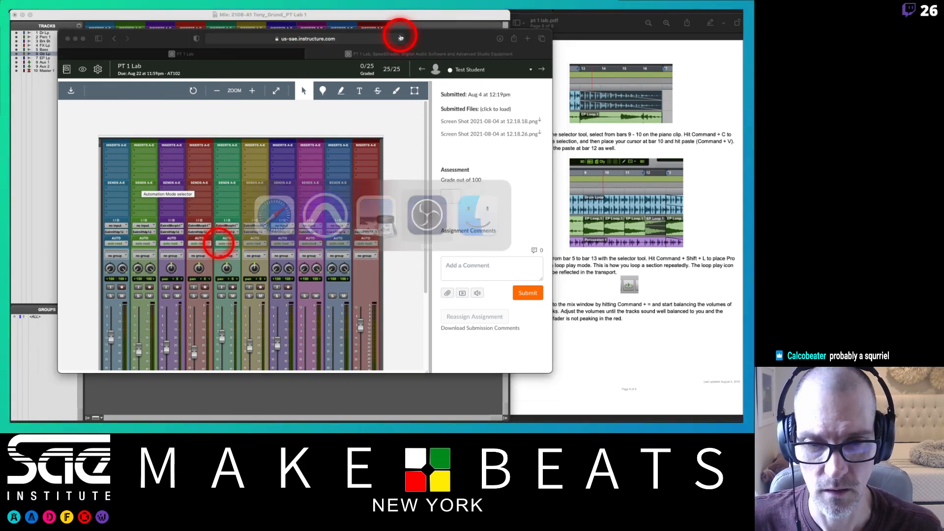